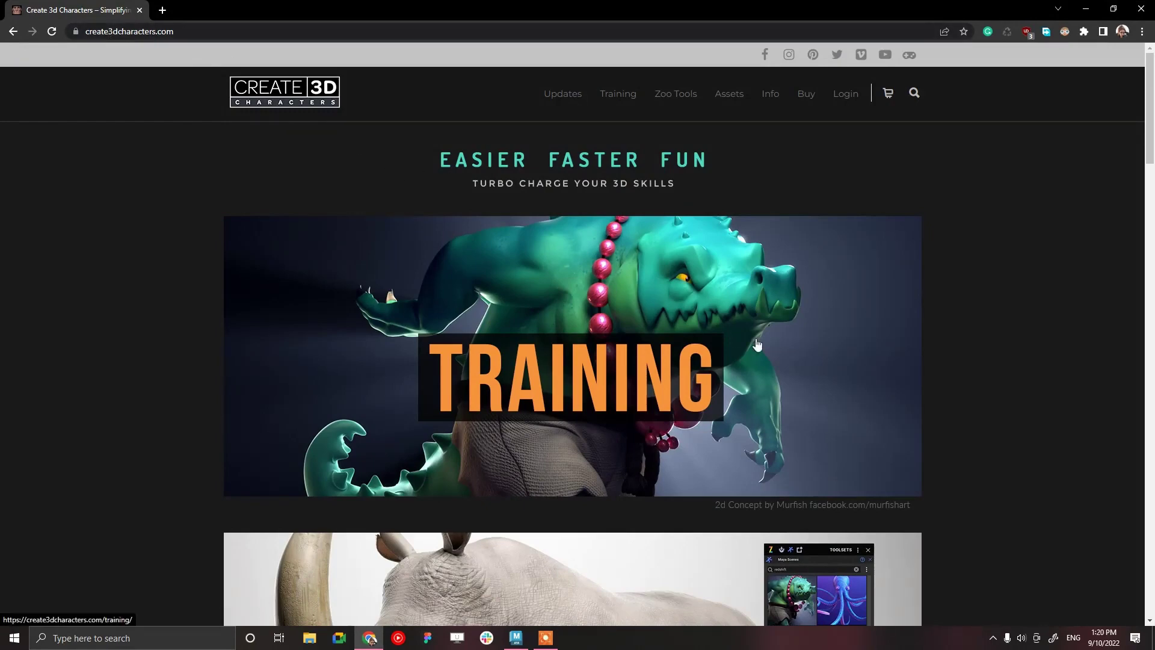
Look over the create3dcharacters.com home page, from the training and tools sections to the subscription pricing
{"action": "scroll", "coordinate": [856, 291], "scroll_direction": "down", "scroll_amount": 10}
{"action": "scroll", "coordinate": [856, 291], "scroll_direction": "up", "scroll_amount": 6}
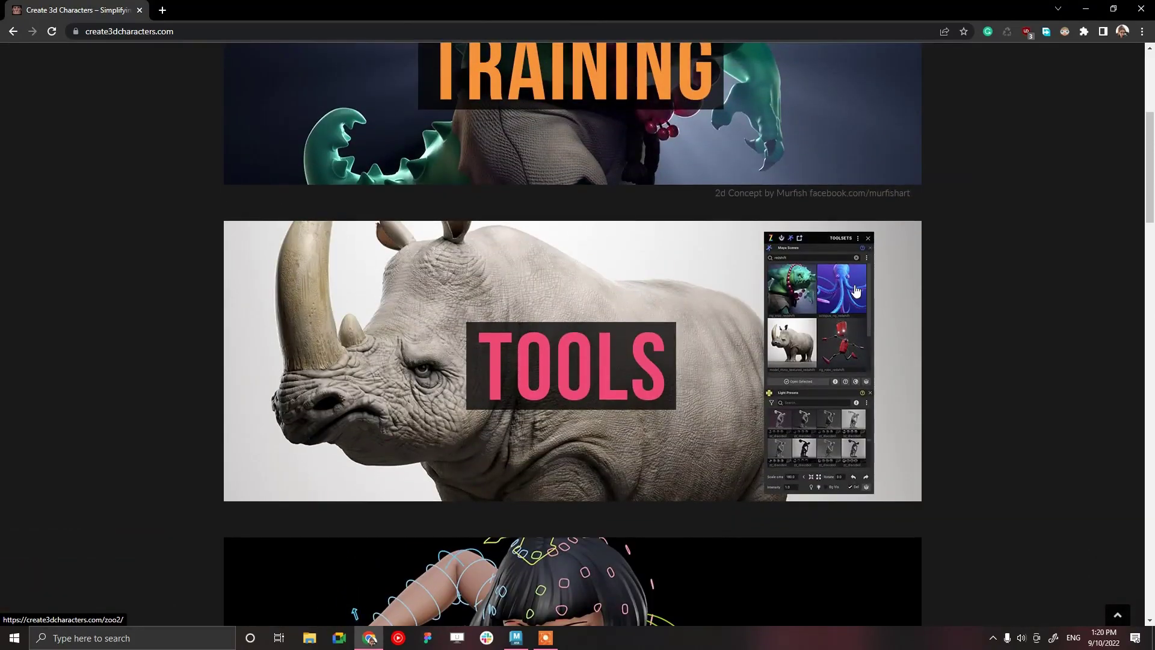
{"action": "left_click", "coordinate": [516, 637]}
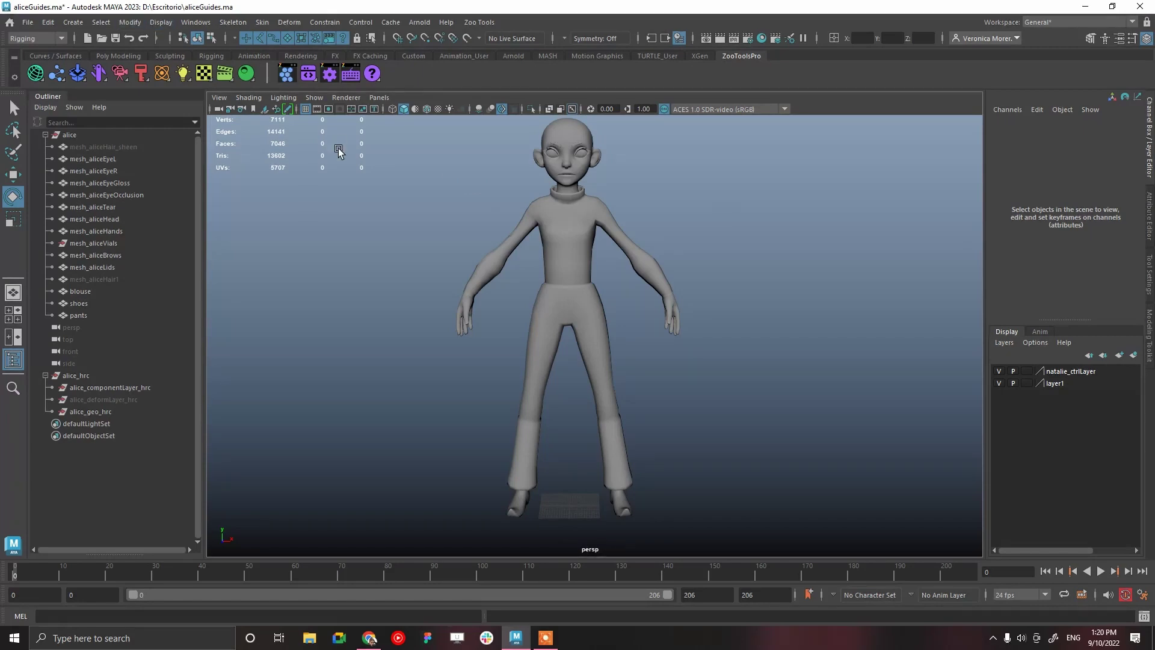
{"action": "left_click", "coordinate": [369, 638]}
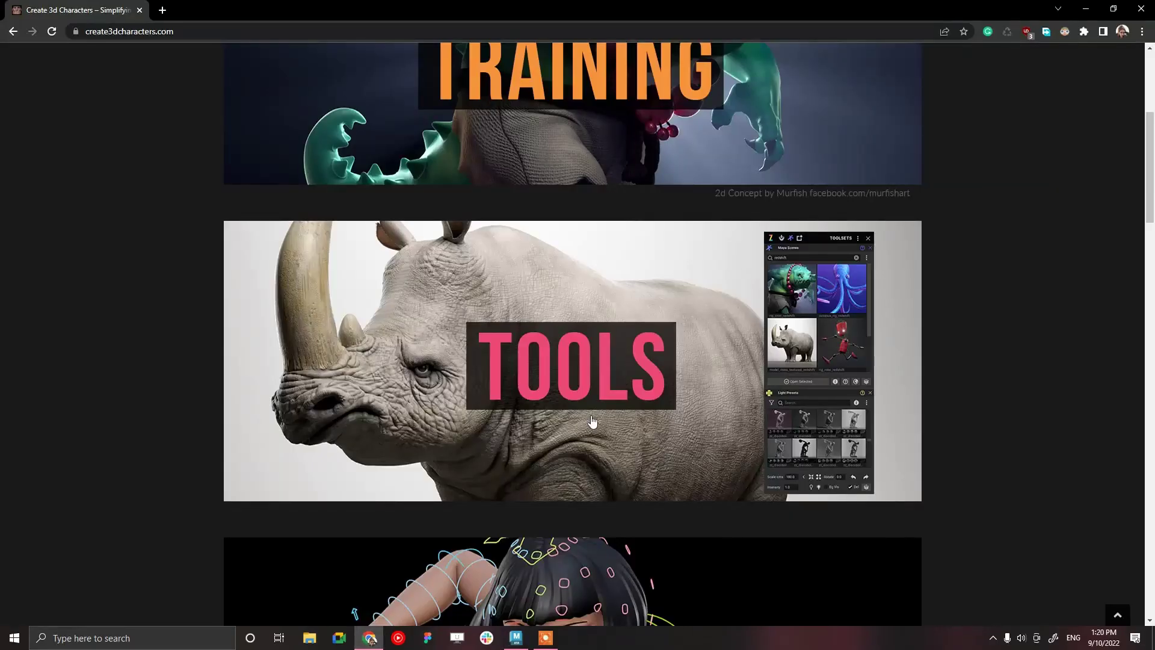
{"action": "scroll", "coordinate": [592, 421], "scroll_direction": "down", "scroll_amount": 10}
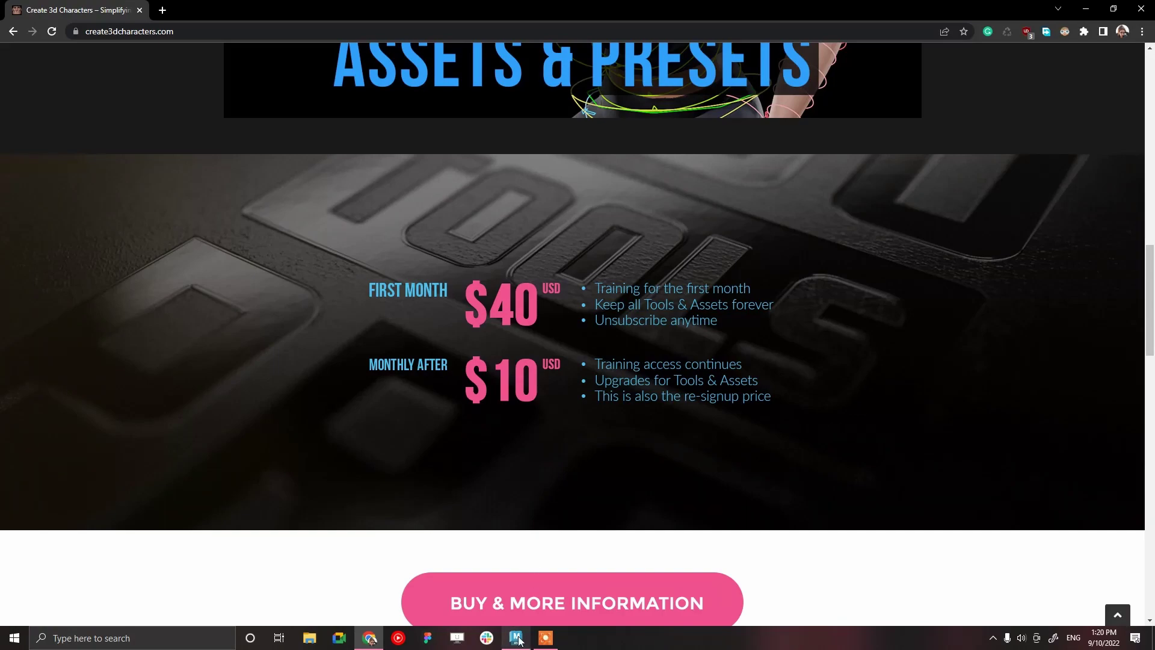
Switch to Maya and frame the full character in the perspective view
{"action": "mouse_move", "coordinate": [520, 640]}
{"action": "left_click", "coordinate": [525, 567]}
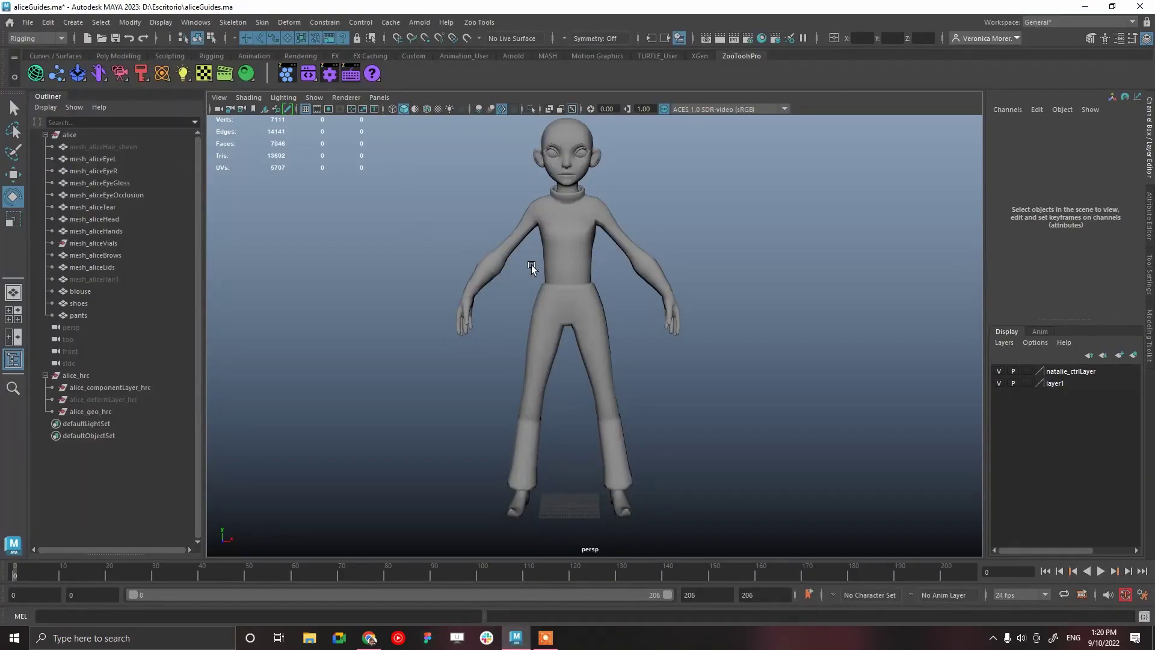
{"action": "scroll", "coordinate": [659, 403], "scroll_direction": "down", "scroll_amount": 3}
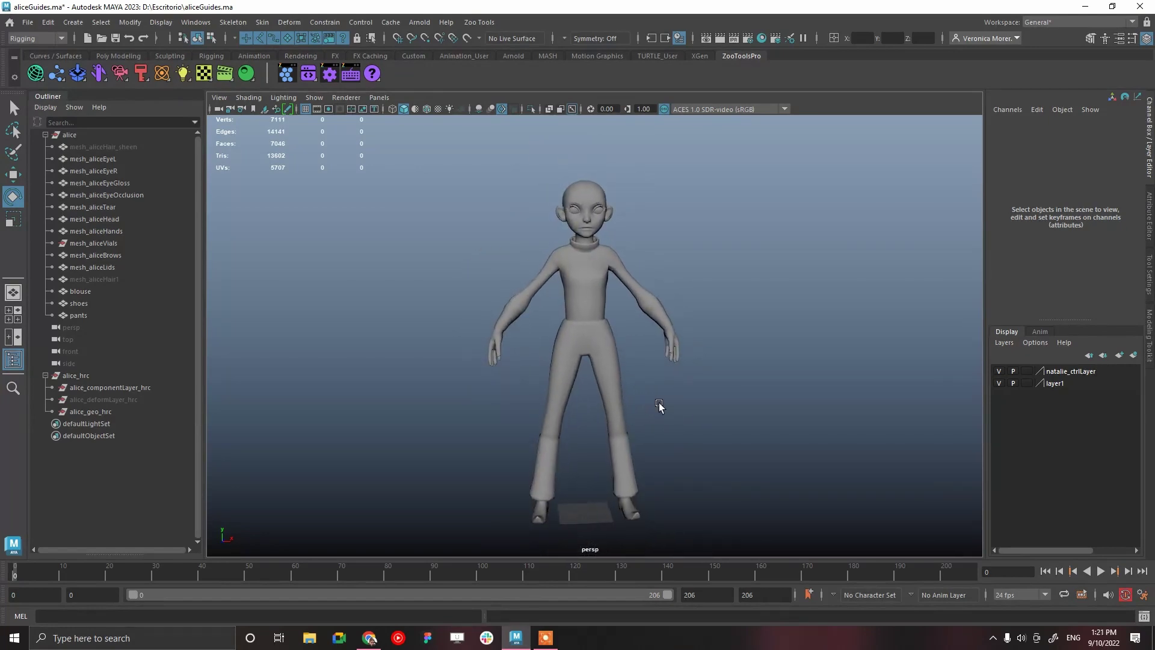
{"action": "left_click_drag", "start_coordinate": [692, 341], "coordinate": [669, 343], "text": "alt"}
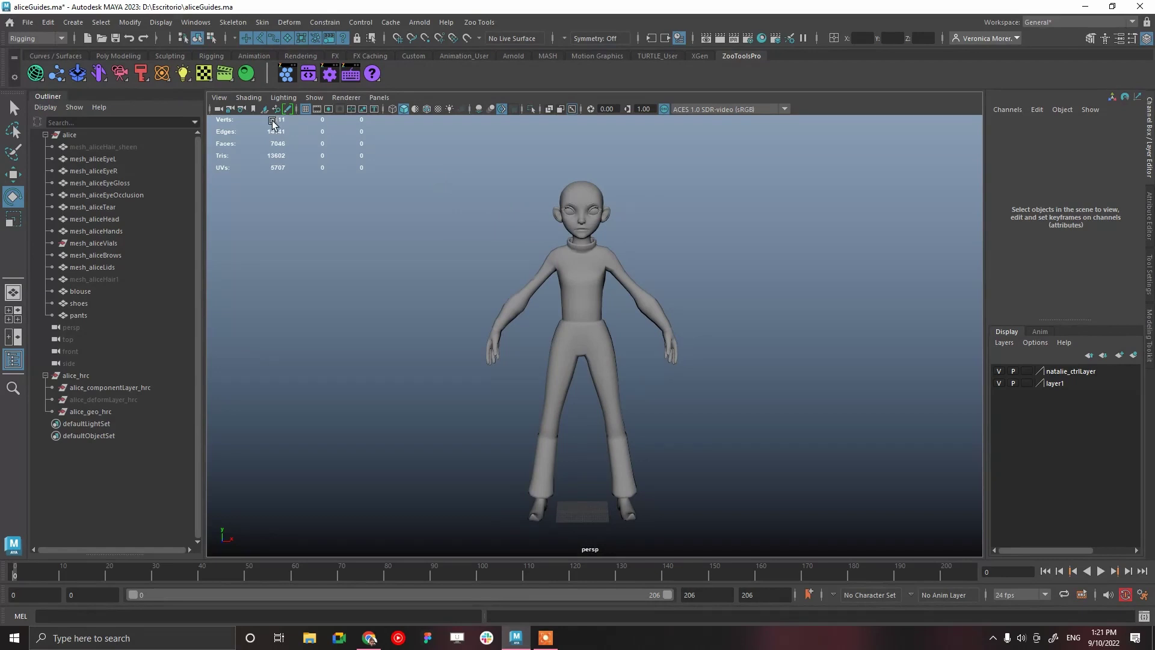
Open the Zoo Control Creator to browse its control shapes, and open Edit Controls beneath it
{"action": "left_click", "coordinate": [59, 77]}
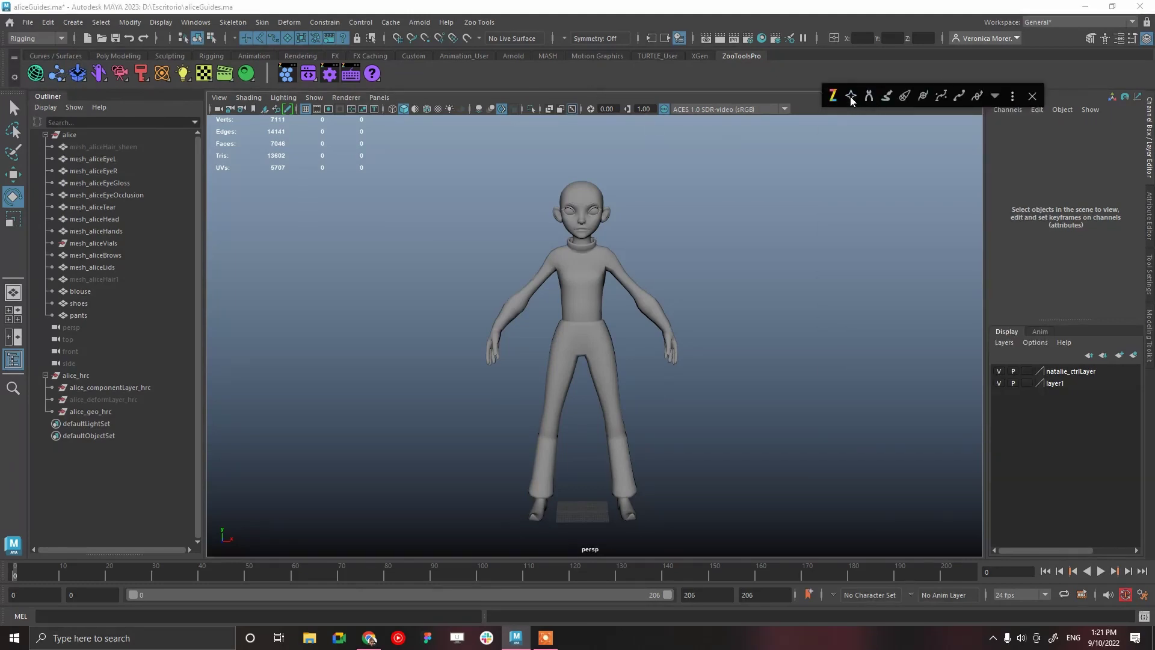
{"action": "left_click_drag", "start_coordinate": [1037, 155], "coordinate": [1058, 364]}
{"action": "left_click", "coordinate": [868, 97]}
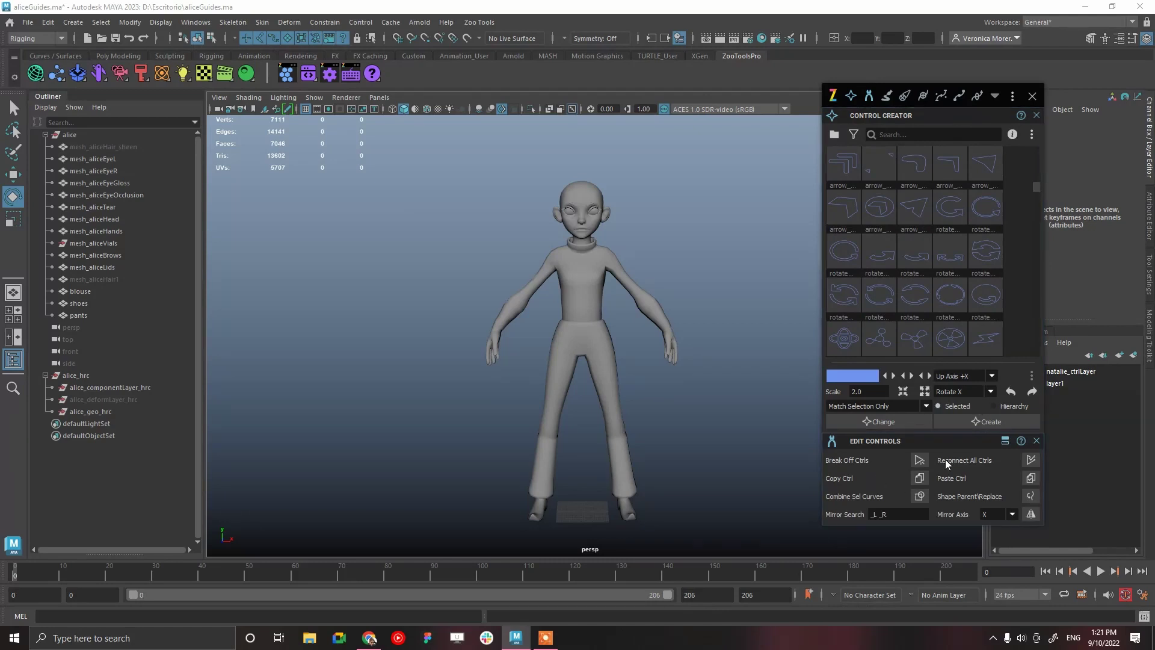
Replace Edit Controls with Color Overrides and preview its colour palettes, including Middle, Saturated Full, Pastel and Neon
{"action": "left_click", "coordinate": [886, 97]}
{"action": "left_click", "coordinate": [1028, 441]}
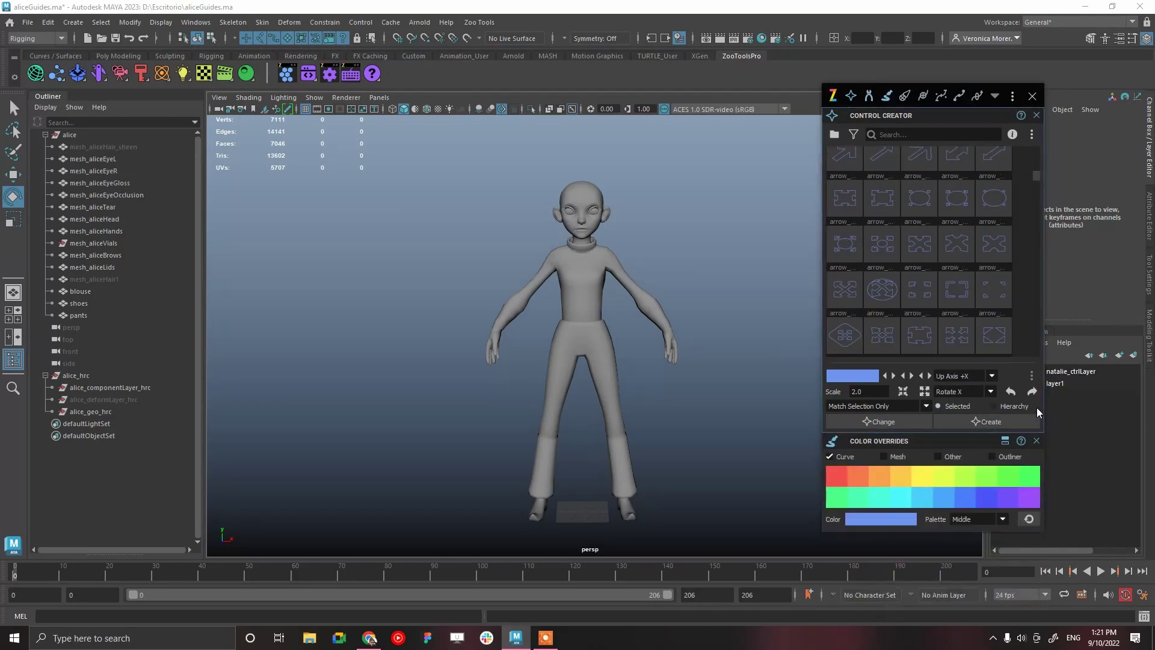
{"action": "left_click", "coordinate": [1001, 518]}
{"action": "left_click", "coordinate": [980, 525]}
{"action": "left_click", "coordinate": [1006, 521]}
{"action": "left_click", "coordinate": [991, 536]}
{"action": "left_click", "coordinate": [1002, 520]}
{"action": "left_click", "coordinate": [982, 543]}
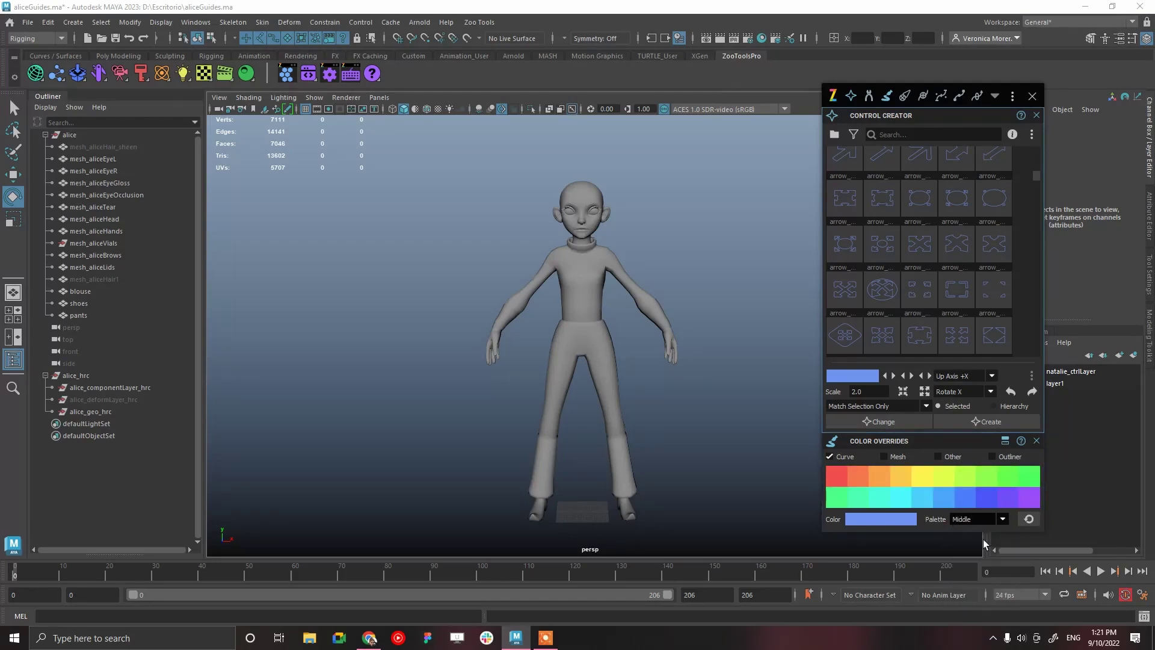
{"action": "left_click", "coordinate": [1001, 521]}
{"action": "left_click", "coordinate": [979, 551]}
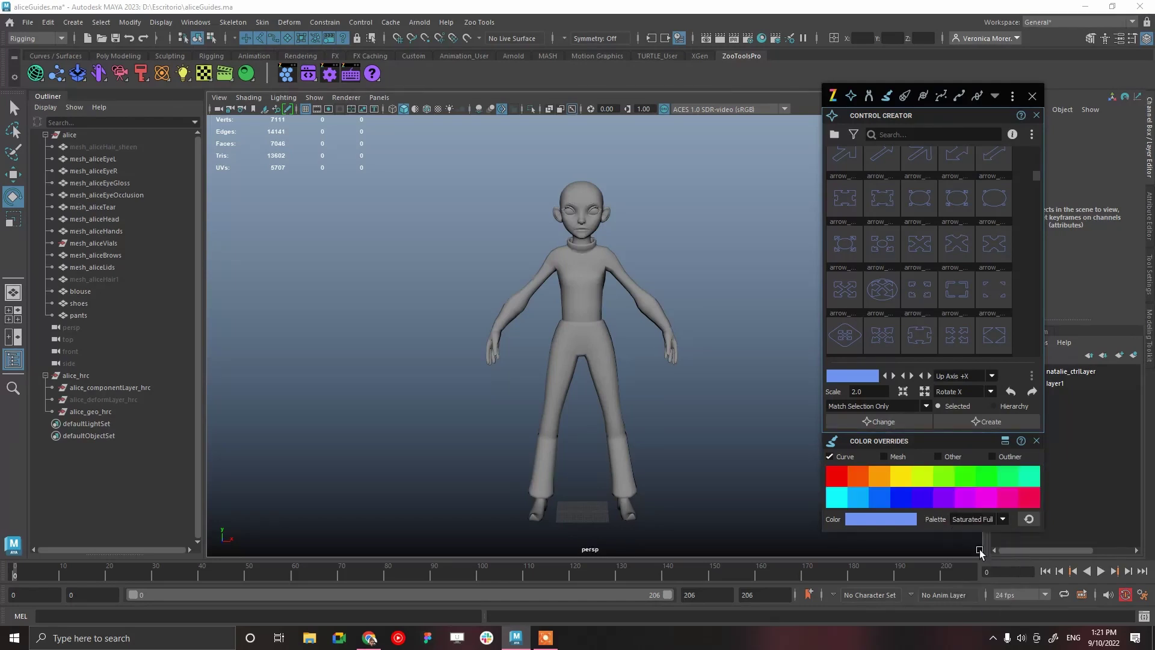
{"action": "left_click", "coordinate": [1002, 519]}
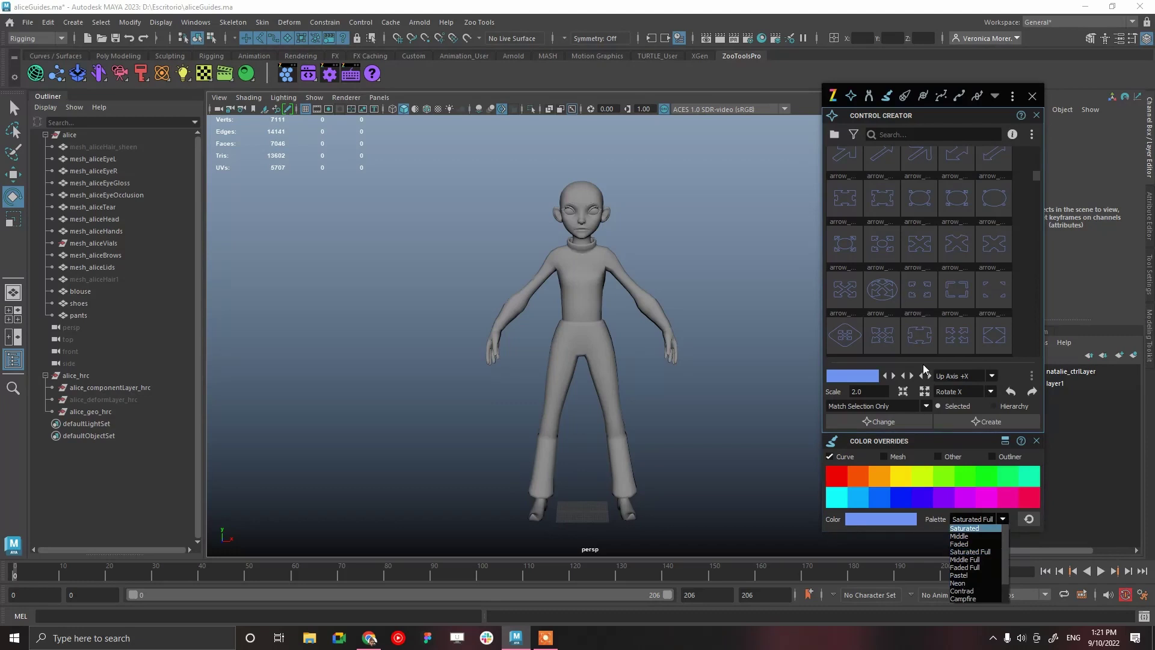
{"action": "left_click", "coordinate": [981, 575]}
{"action": "left_click", "coordinate": [996, 519]}
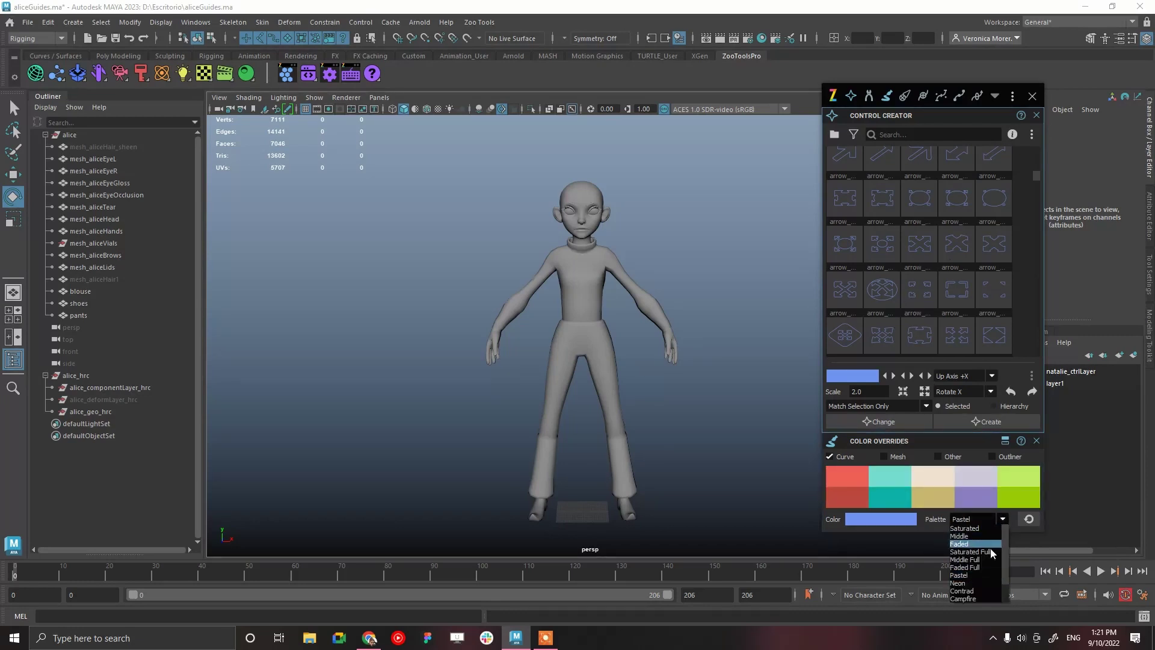
{"action": "left_click", "coordinate": [977, 586]}
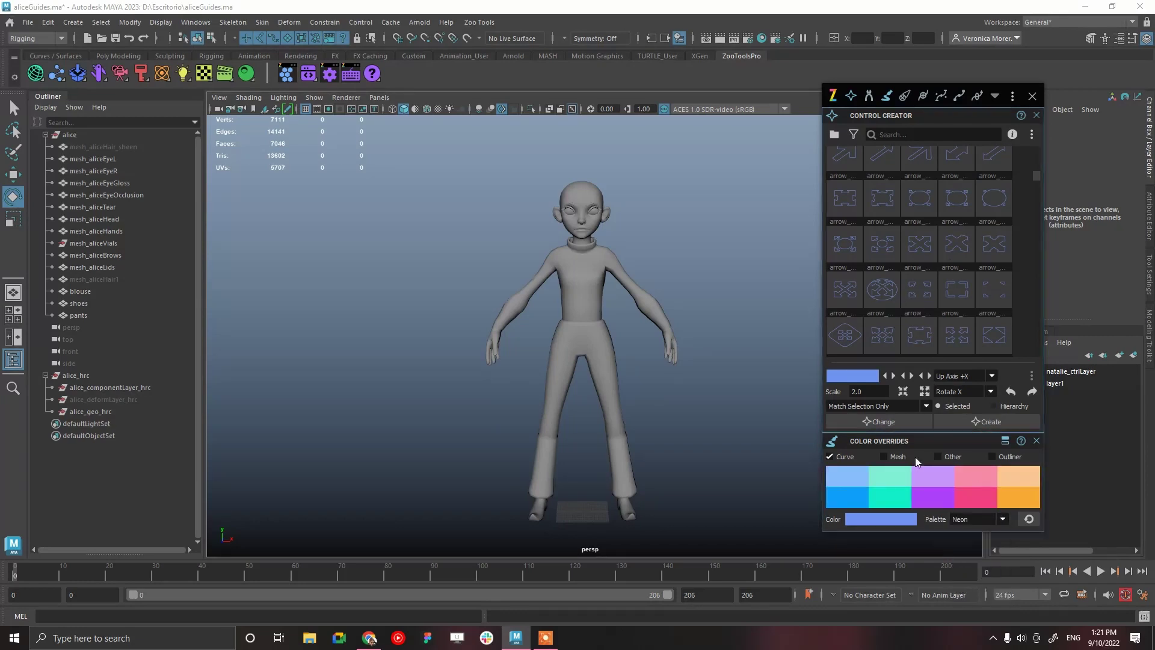
View the Joint Tool Window and Joints On Curve tools with the Control Creator collapsed, then close the toolset window
{"action": "left_click", "coordinate": [904, 96]}
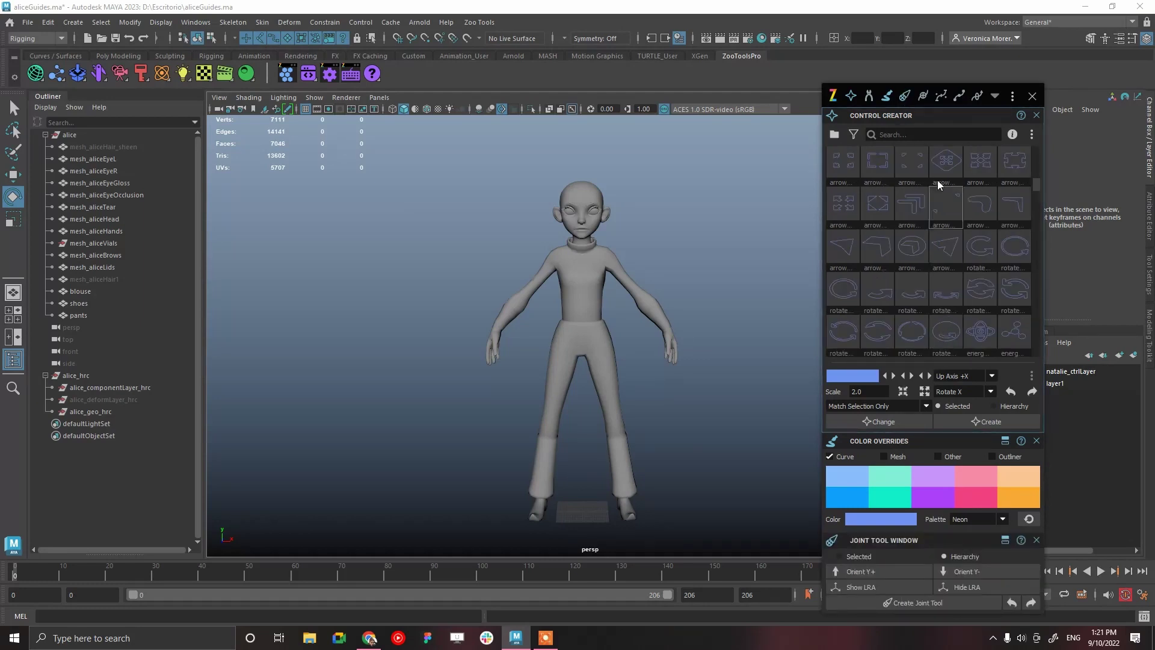
{"action": "left_click", "coordinate": [905, 116]}
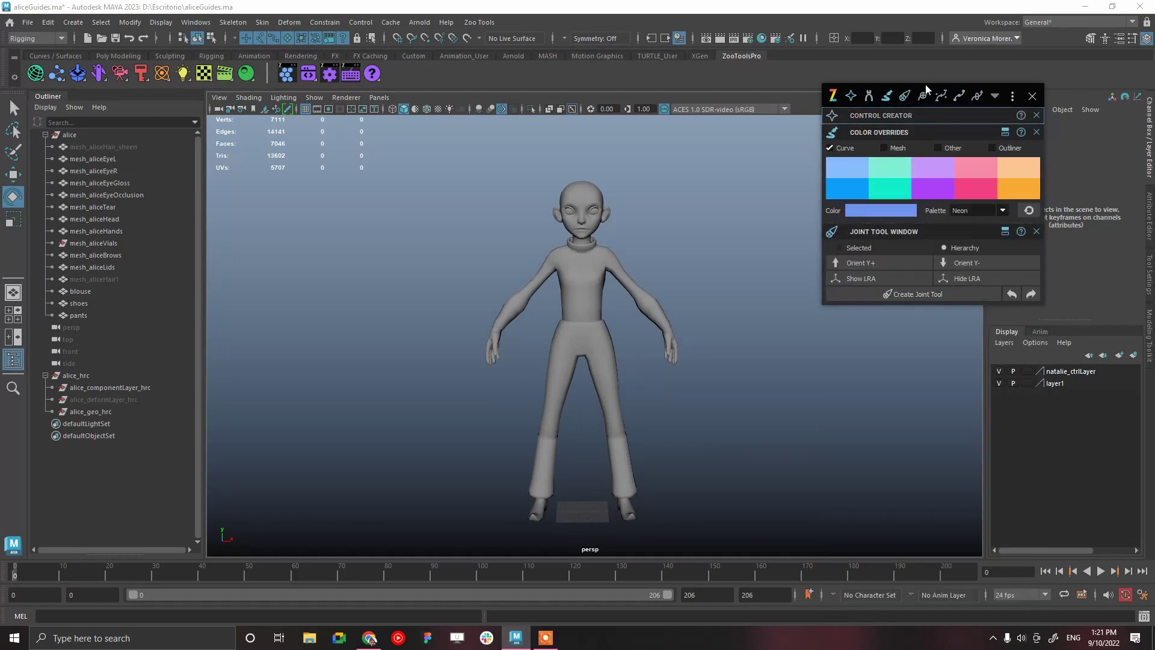
{"action": "left_click", "coordinate": [925, 97]}
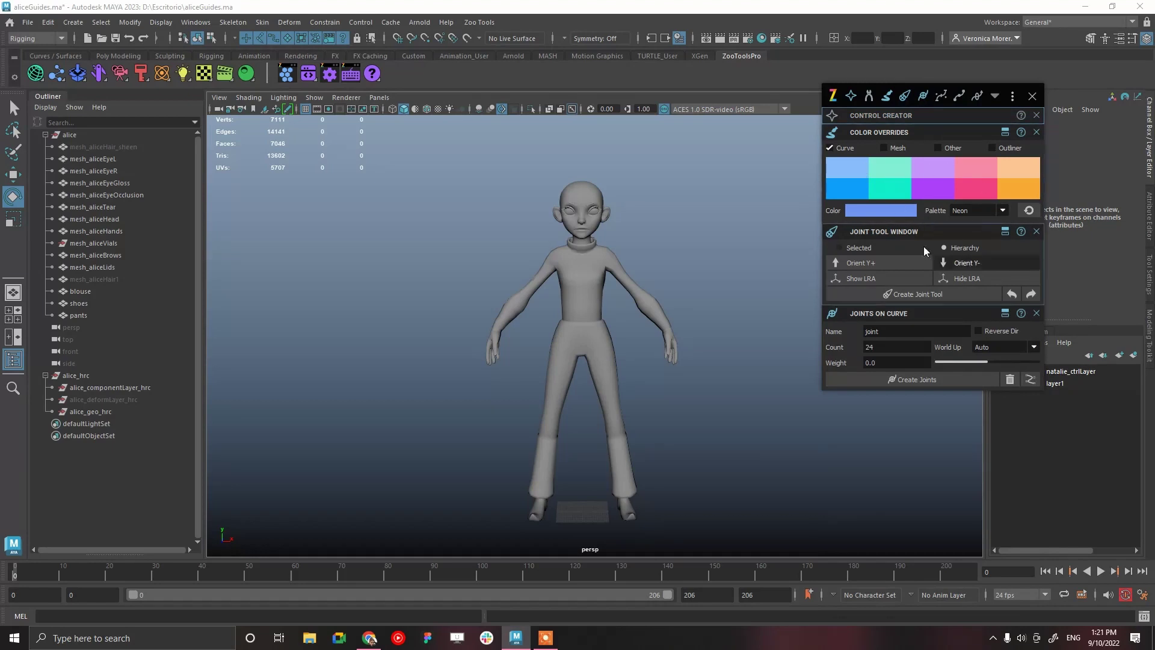
{"action": "left_click", "coordinate": [1032, 97]}
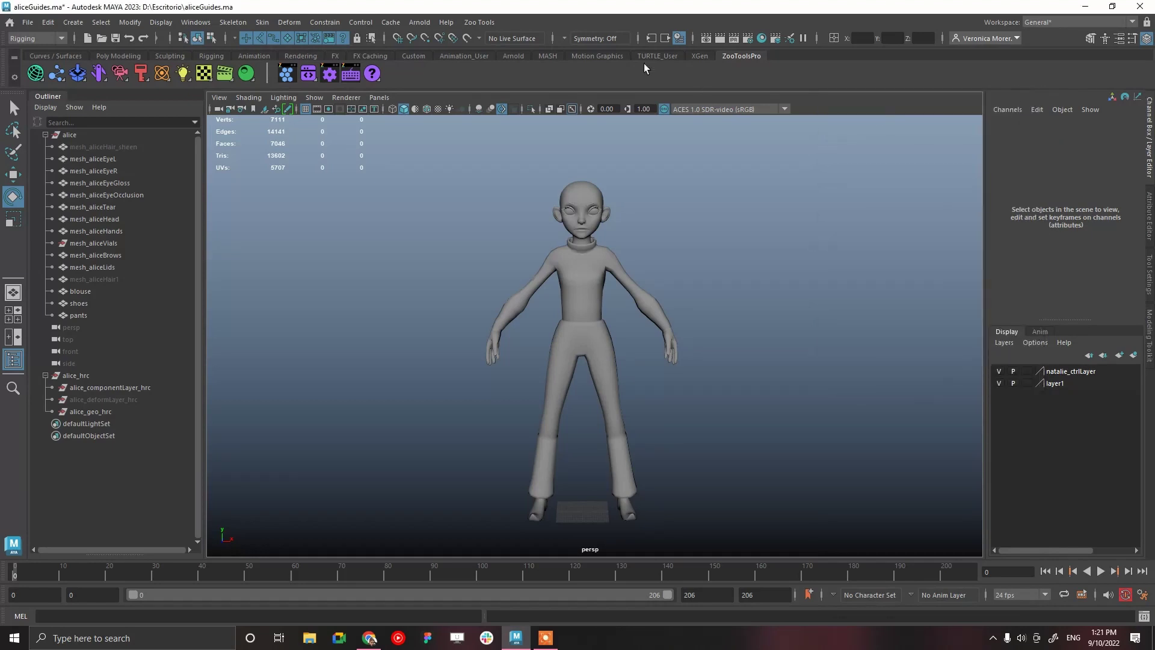
Open the Object Cleaner from the Zoo modeling tools to view its options, then close it
{"action": "left_click", "coordinate": [44, 81]}
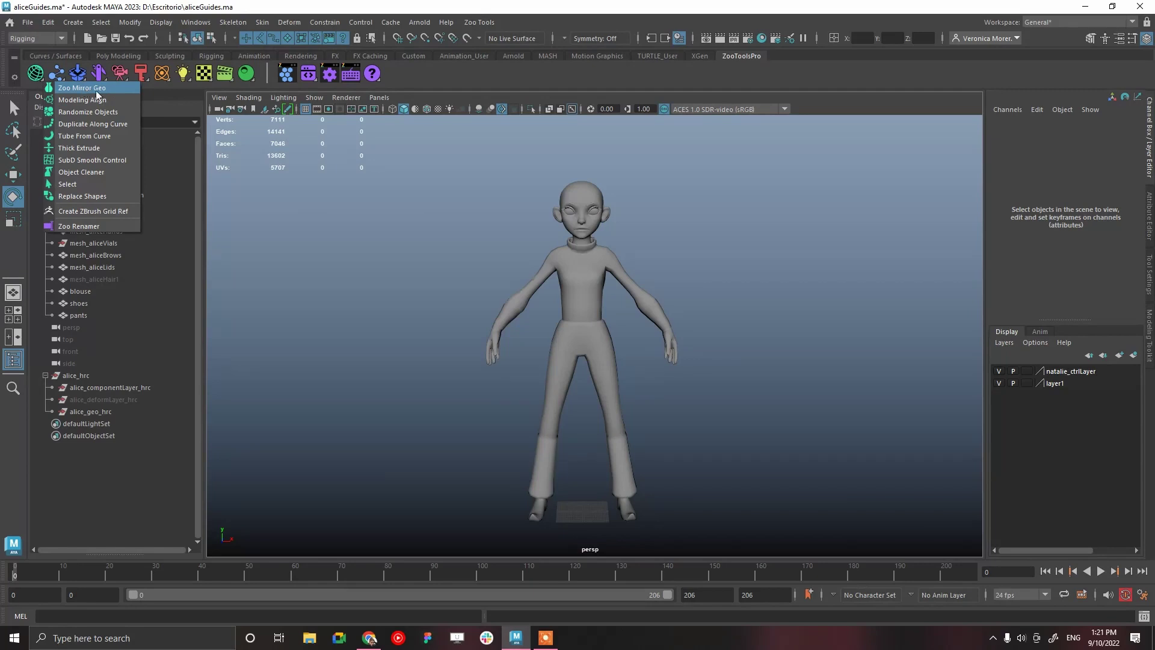
{"action": "left_click", "coordinate": [90, 172]}
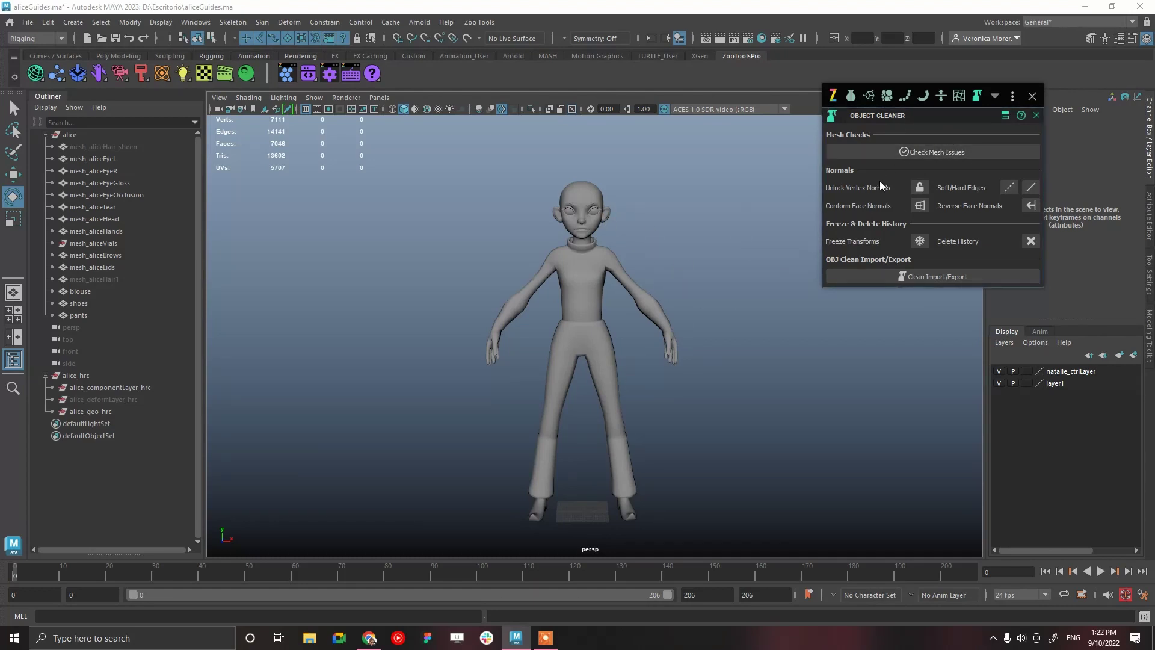
{"action": "left_click", "coordinate": [1032, 97]}
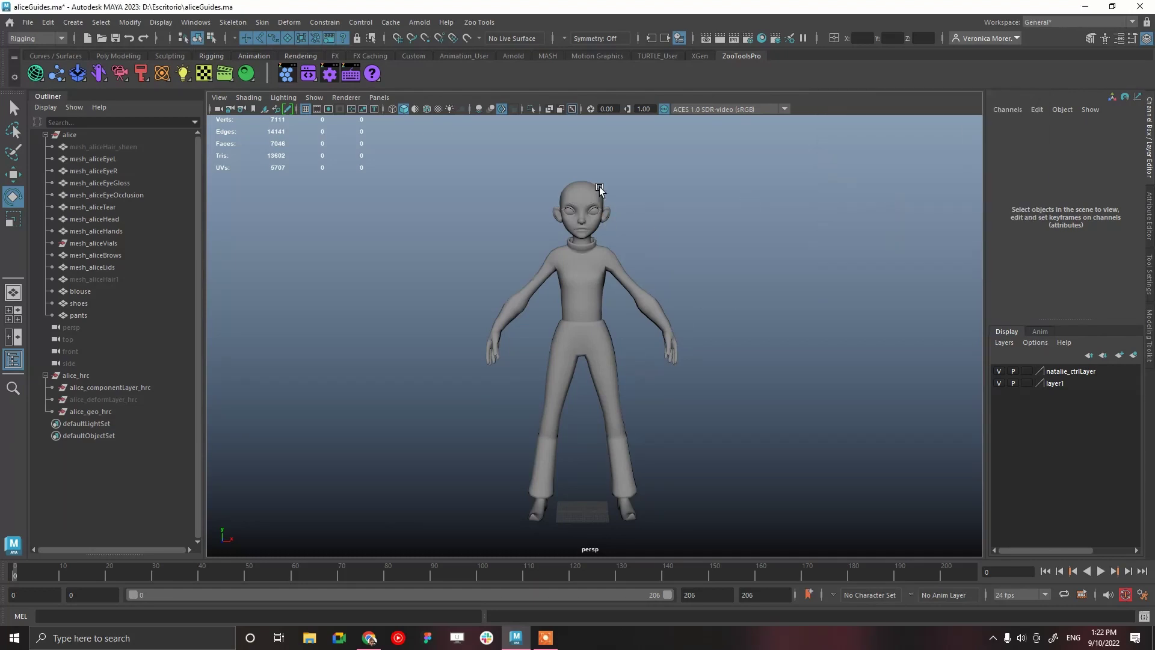
Open the Alembic Assets (Multi-Renderer) browser, look through its asset thumbnails and close it
{"action": "left_click", "coordinate": [84, 80]}
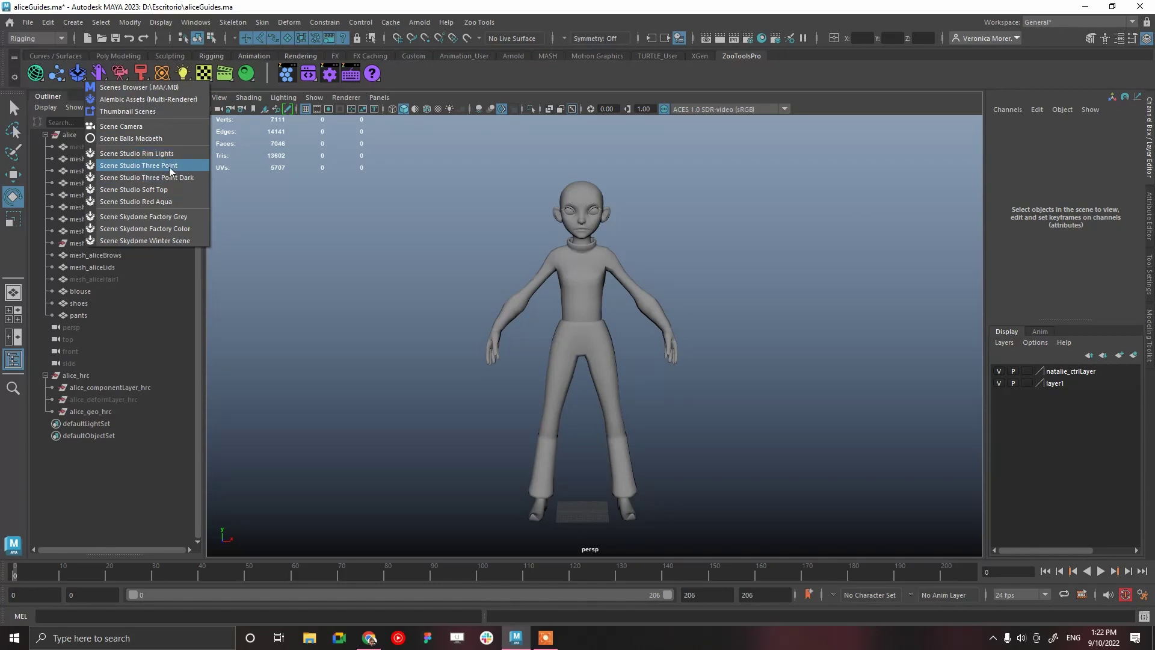
{"action": "left_click", "coordinate": [146, 108]}
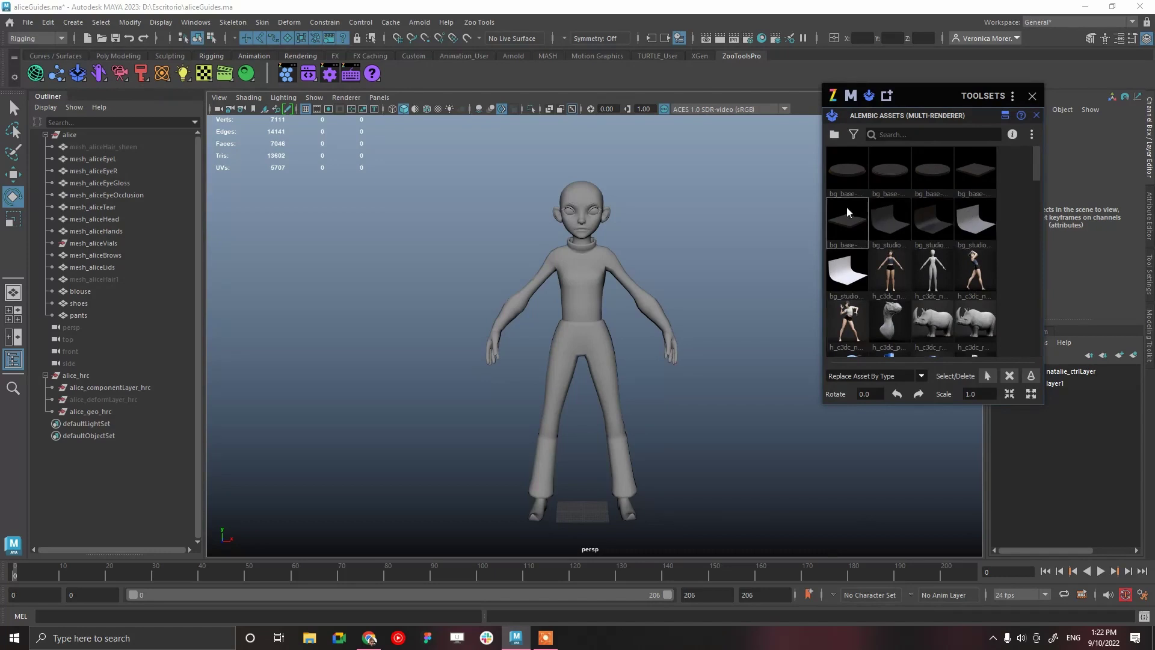
{"action": "scroll", "coordinate": [1038, 175], "scroll_direction": "down", "scroll_amount": 1}
{"action": "left_click_drag", "start_coordinate": [1038, 175], "coordinate": [1043, 110]}
{"action": "left_click", "coordinate": [1032, 95]}
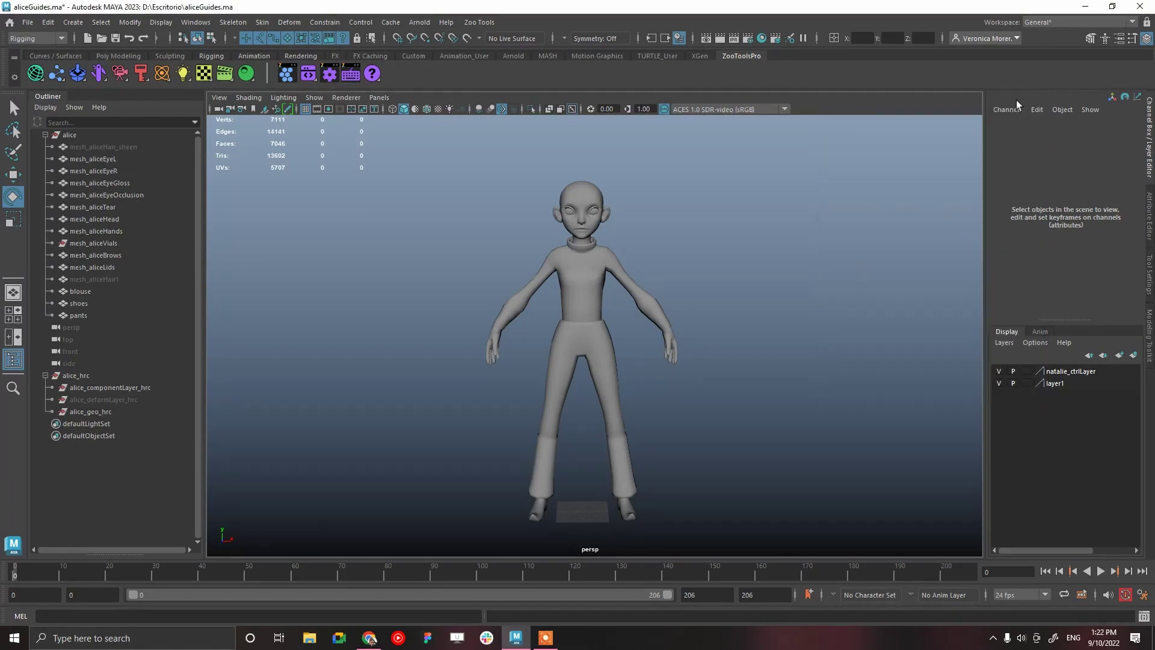
Open the Zoo Renamer to view its naming options, then close it
{"action": "left_click", "coordinate": [105, 79]}
{"action": "left_click", "coordinate": [104, 81]}
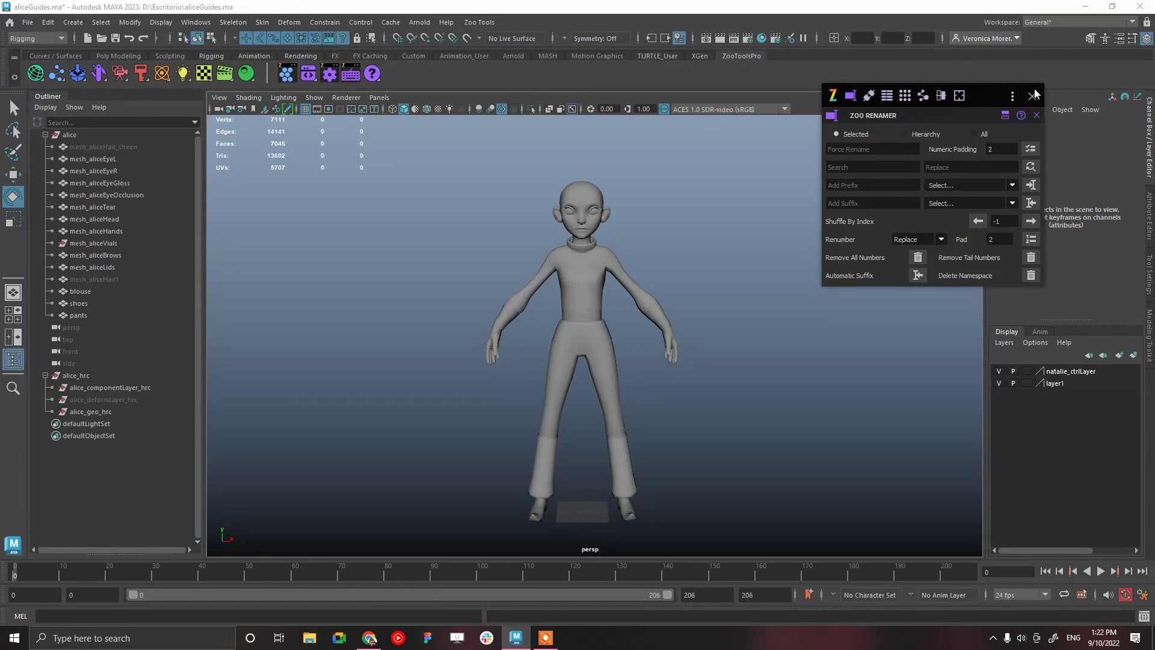
{"action": "left_click", "coordinate": [1032, 96]}
Review the available Zoo utility tools and camera tools without running any of them
{"action": "left_click", "coordinate": [104, 79]}
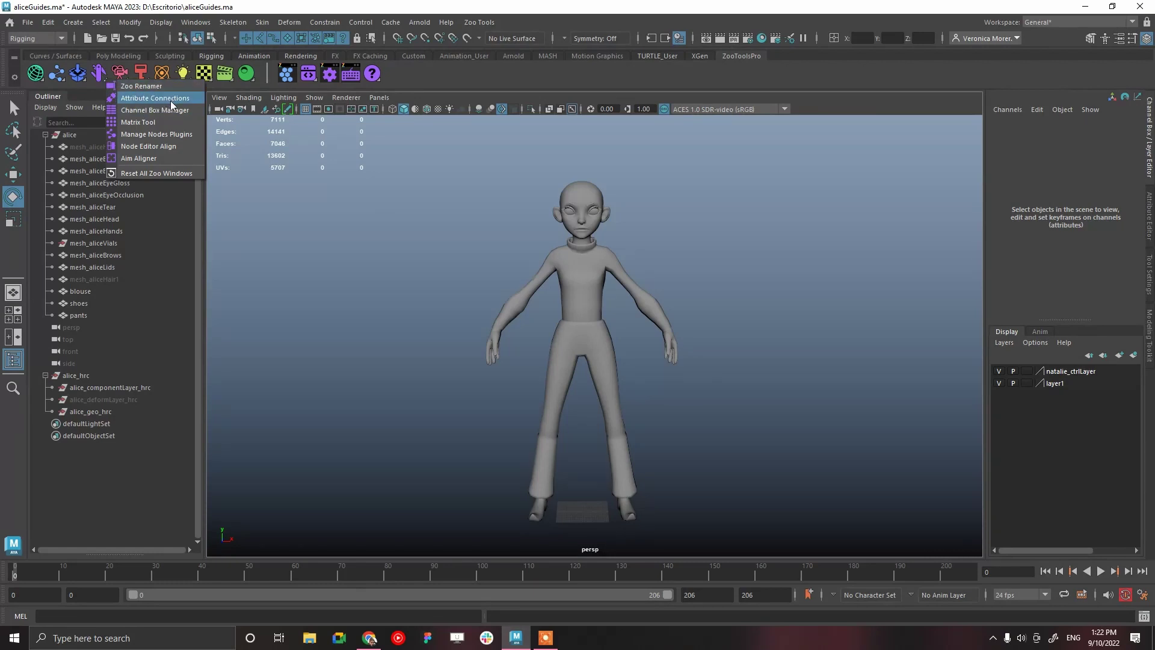
{"action": "left_click", "coordinate": [291, 196]}
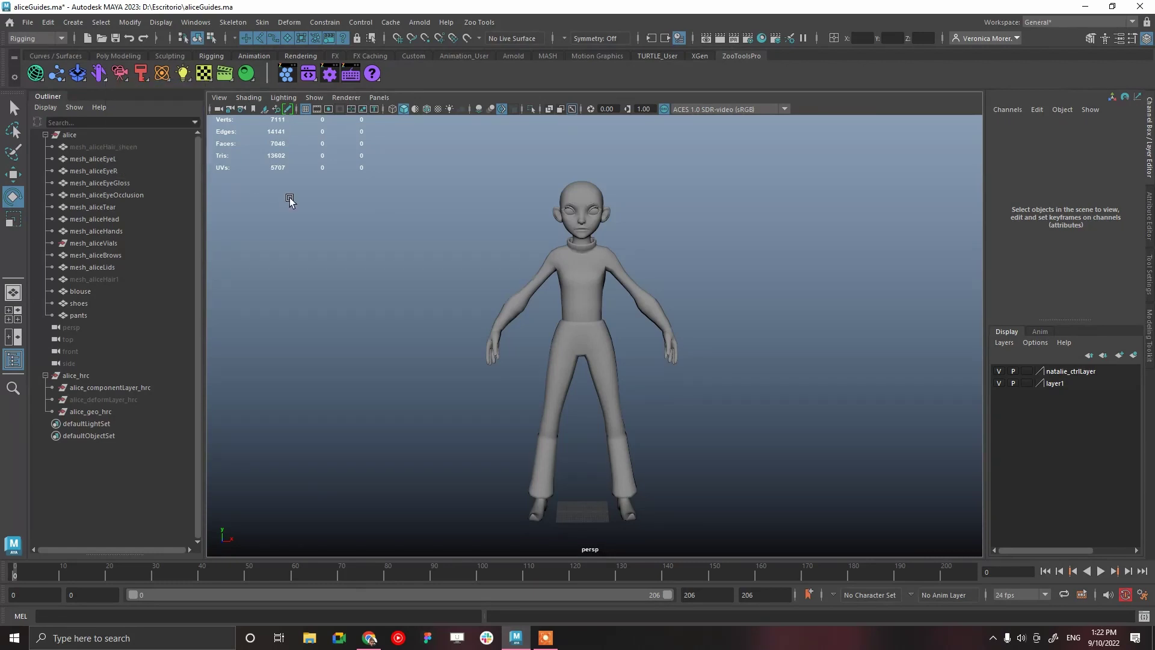
{"action": "left_click", "coordinate": [127, 82]}
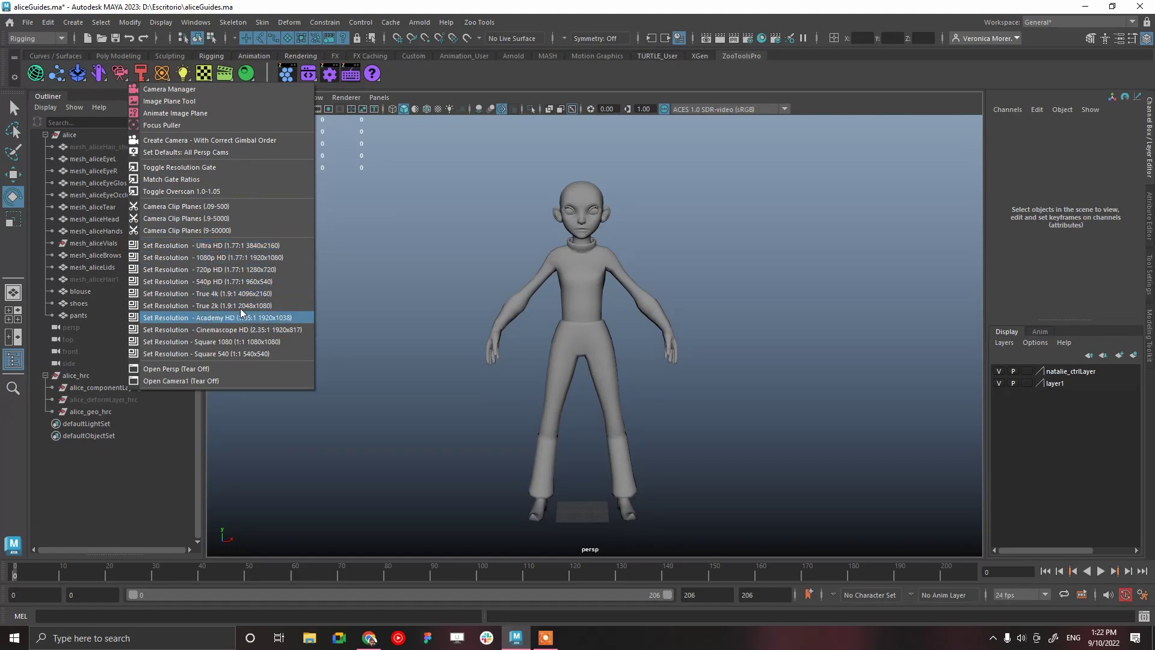
{"action": "left_click", "coordinate": [411, 224]}
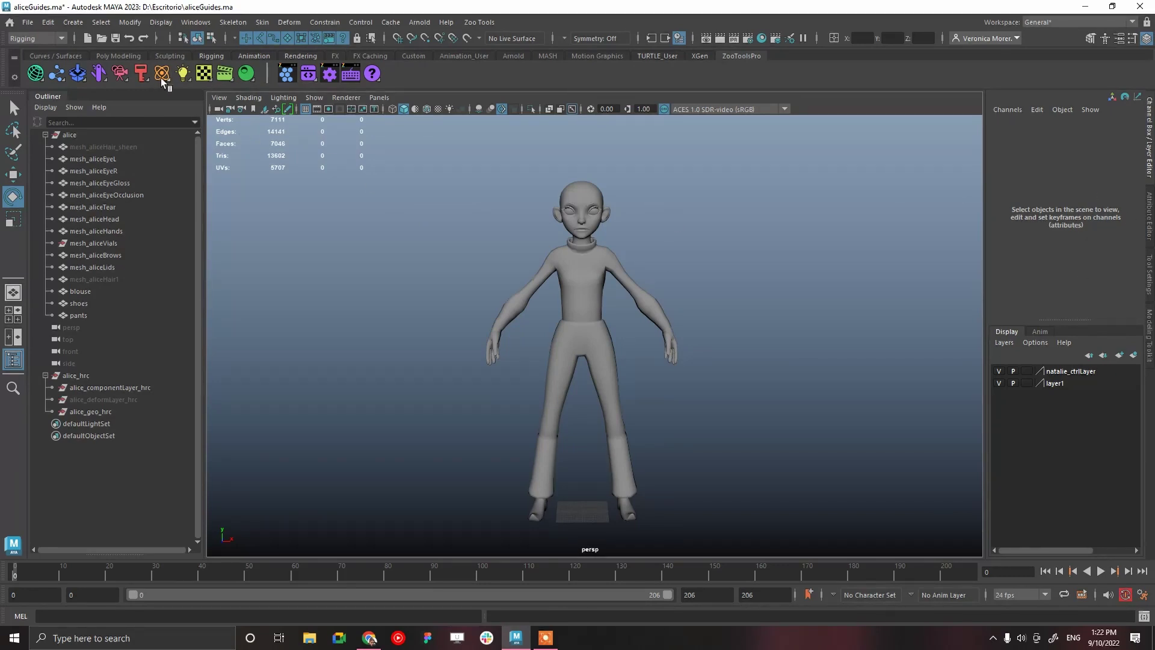
Open the Zoo Light Presets browser, look over its lighting thumbnails and close it
{"action": "left_click", "coordinate": [188, 78]}
{"action": "left_click", "coordinate": [218, 86]}
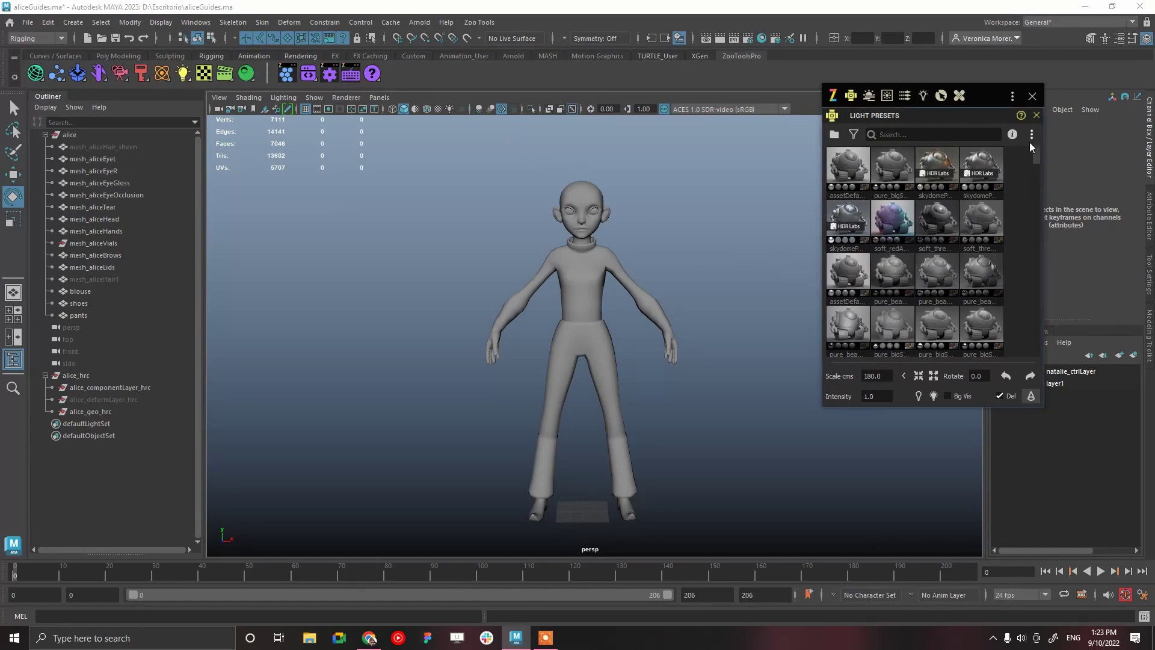
{"action": "mouse_move", "coordinate": [1035, 160]}
{"action": "left_mouse_down"}
{"action": "mouse_move", "coordinate": [1048, 356]}
{"action": "mouse_move", "coordinate": [1044, 142]}
{"action": "left_mouse_up"}
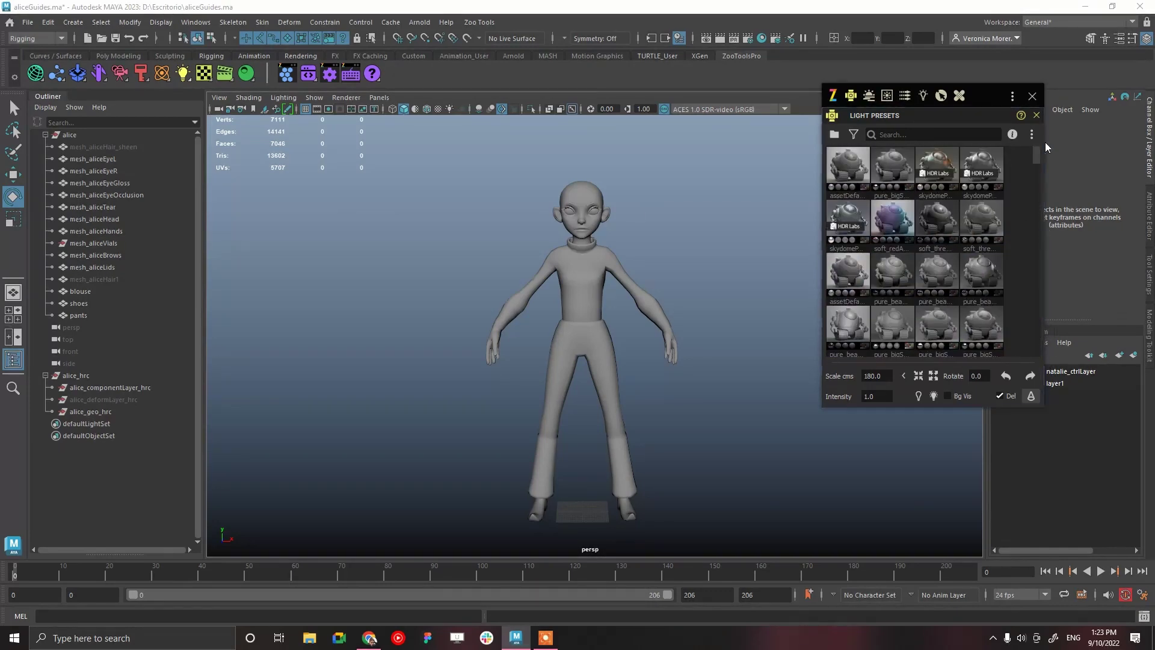
{"action": "left_click", "coordinate": [1033, 97]}
Review the available Zoo shader tools and UV tools without running any of them
{"action": "left_click", "coordinate": [251, 79]}
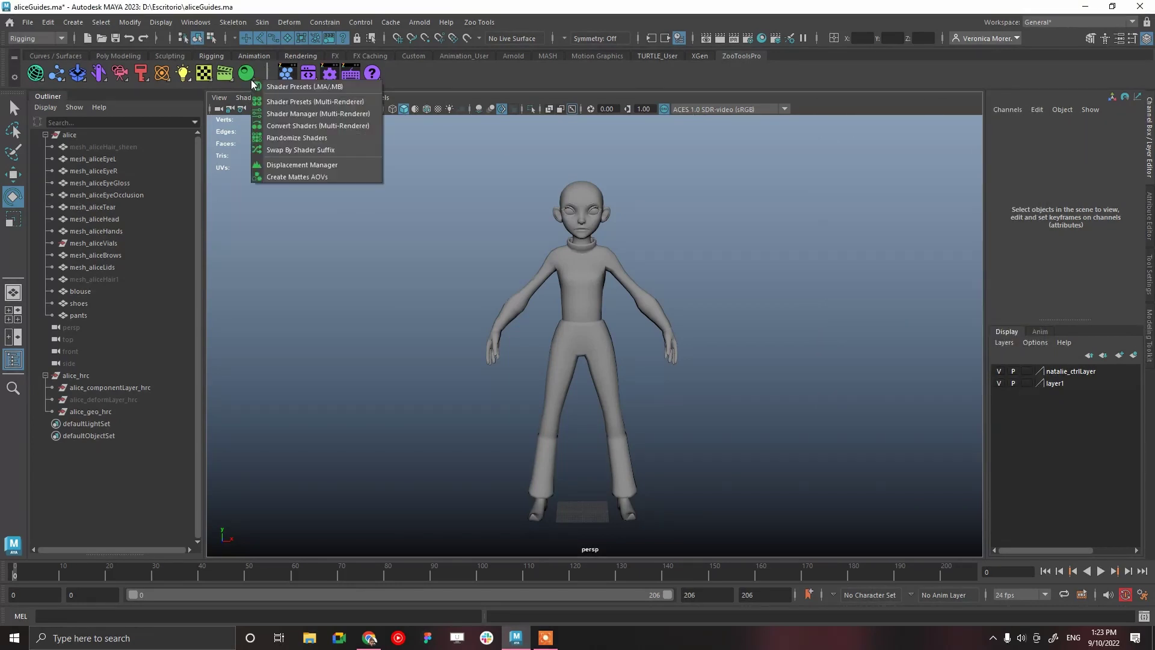
{"action": "left_click", "coordinate": [208, 81]}
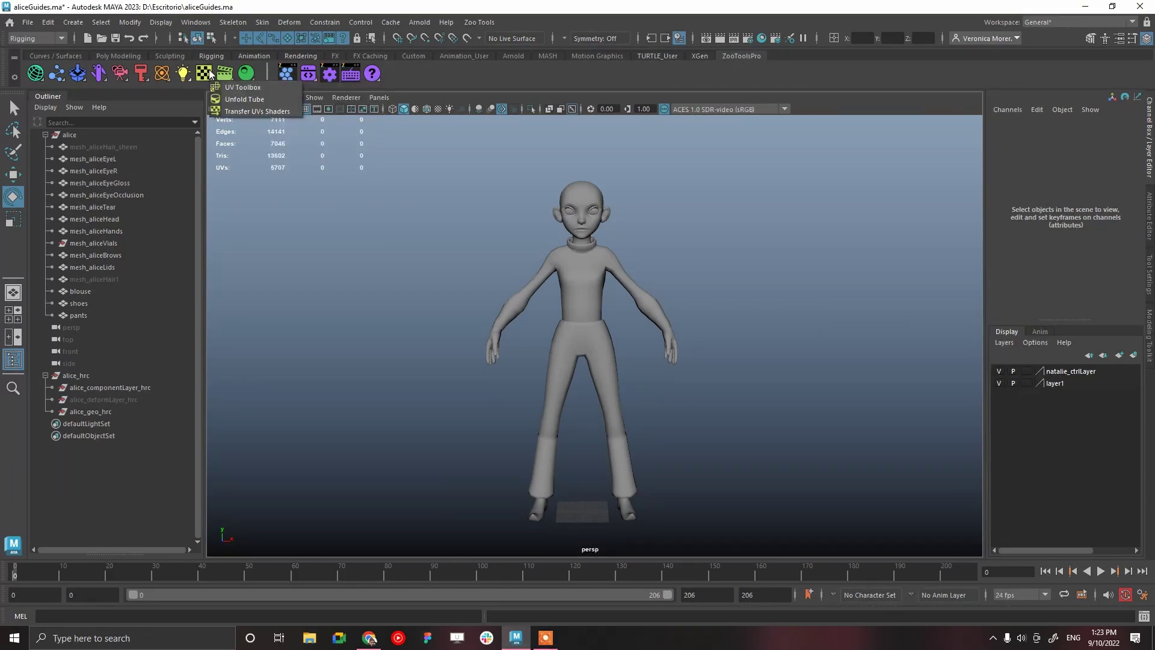
{"action": "left_click", "coordinate": [365, 172]}
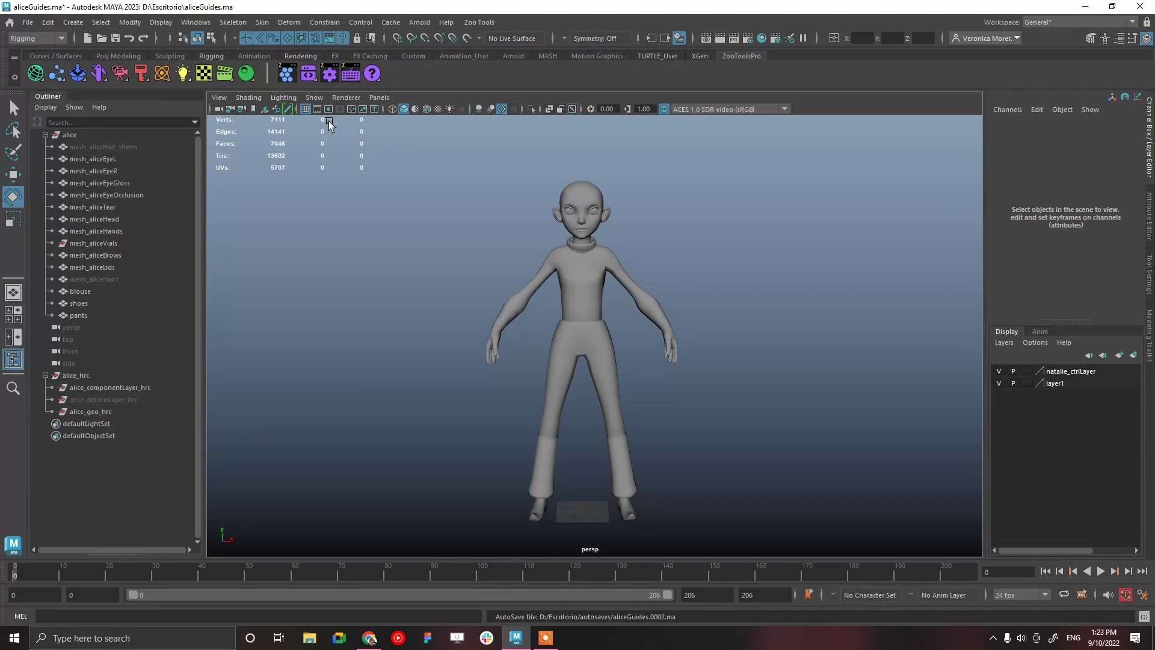
Open the Hive rig builder, place its window beside the character and collapse the alice mesh group in the Outliner
{"action": "left_click", "coordinate": [320, 77]}
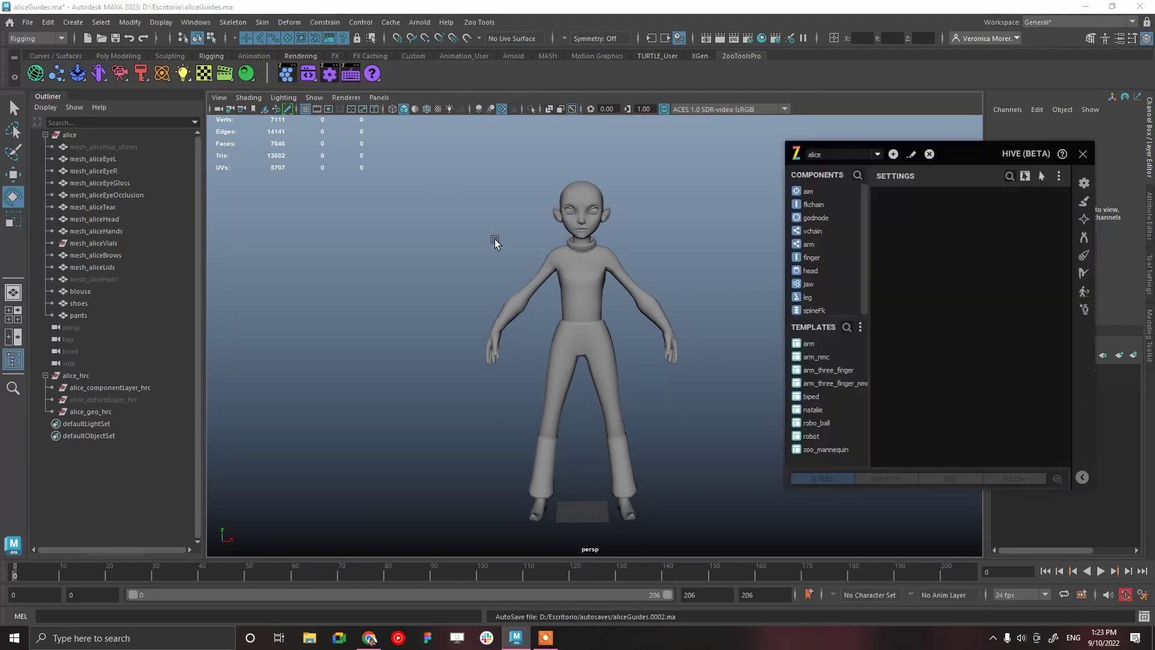
{"action": "left_click_drag", "start_coordinate": [997, 155], "coordinate": [965, 192]}
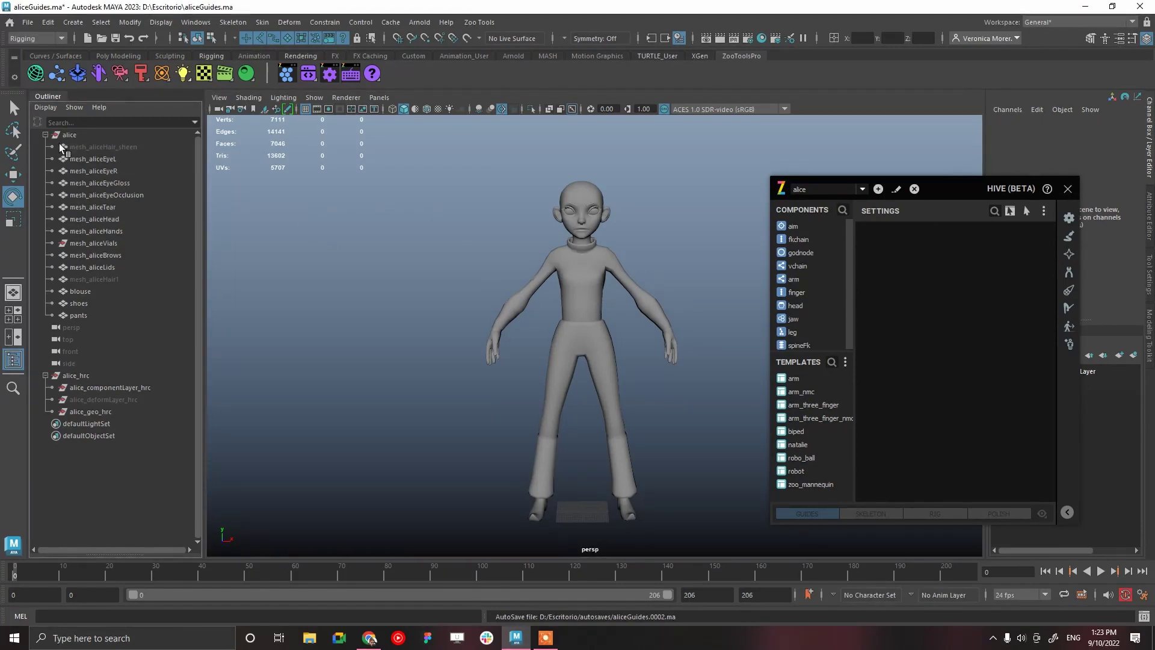
{"action": "left_click", "coordinate": [45, 135]}
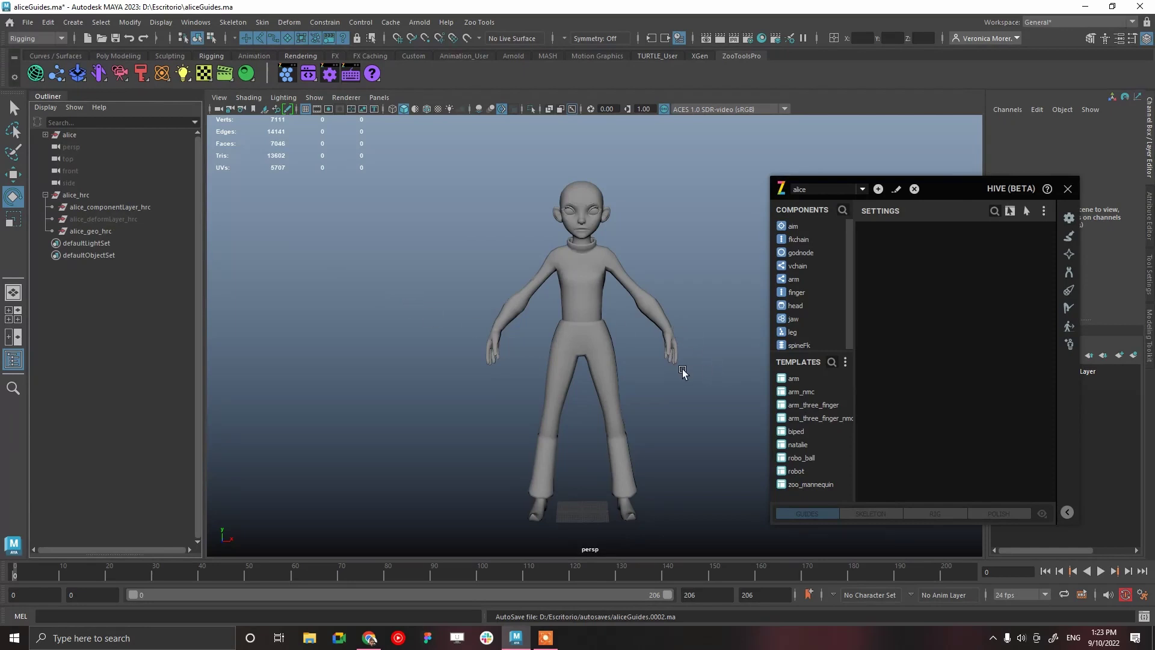
{"action": "mouse_move", "coordinate": [675, 385]}
{"action": "left_mouse_down", "text": "alt"}
{"action": "mouse_move", "coordinate": [688, 385]}
{"action": "mouse_move", "coordinate": [688, 409]}
{"action": "mouse_move", "coordinate": [663, 377]}
{"action": "mouse_move", "coordinate": [696, 379]}
{"action": "mouse_move", "coordinate": [691, 360]}
{"action": "mouse_move", "coordinate": [680, 381]}
{"action": "mouse_move", "coordinate": [667, 378]}
{"action": "mouse_move", "coordinate": [698, 394]}
{"action": "mouse_move", "coordinate": [709, 359]}
{"action": "mouse_move", "coordinate": [706, 381]}
{"action": "mouse_move", "coordinate": [682, 364]}
{"action": "left_mouse_up", "text": "alt"}
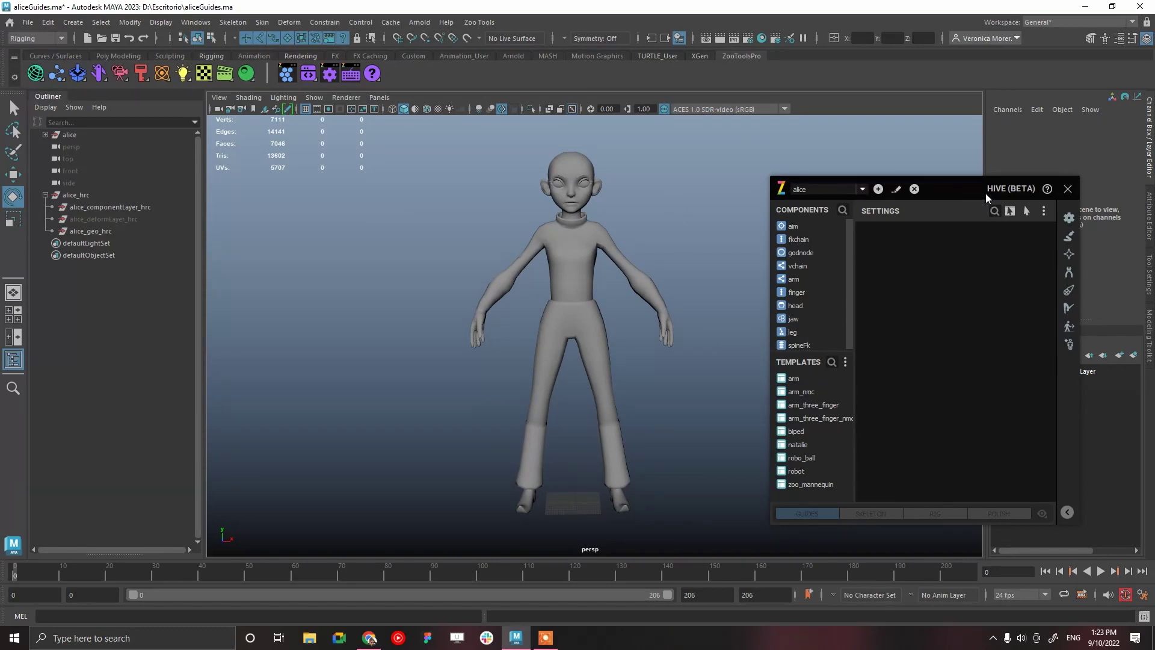
{"action": "left_click_drag", "start_coordinate": [989, 188], "coordinate": [984, 159]}
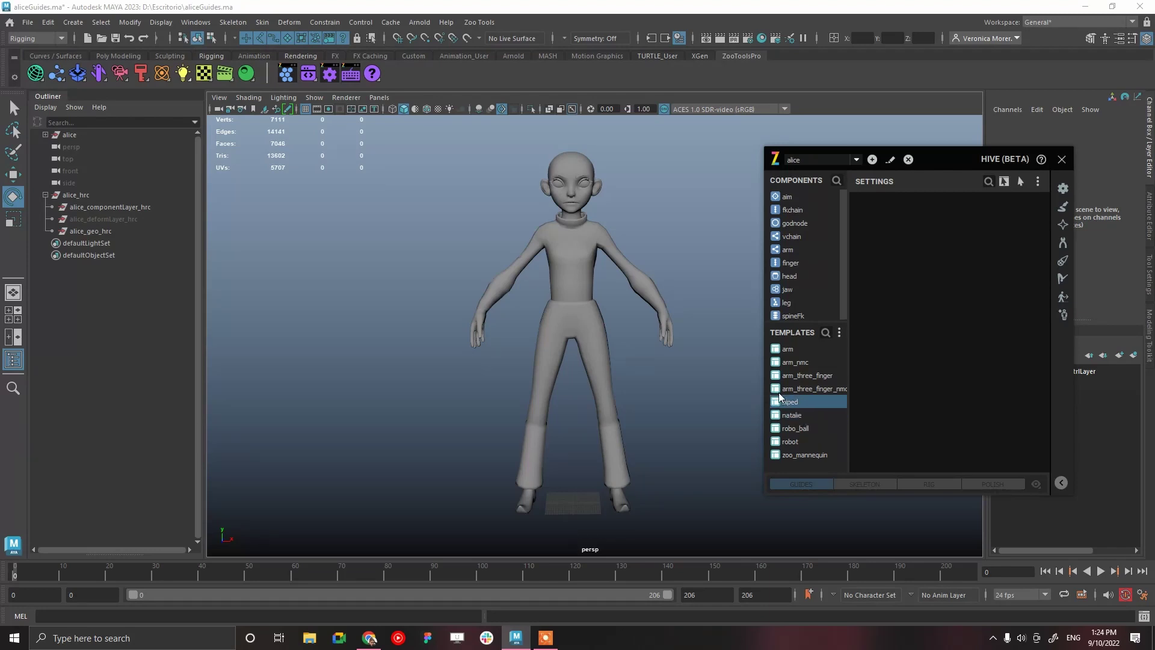
Add the biped template to the current alice rig using the Add option and inspect its guides around the character
{"action": "left_click_drag", "start_coordinate": [695, 343], "coordinate": [699, 354]}
{"action": "double_click", "coordinate": [804, 402]}
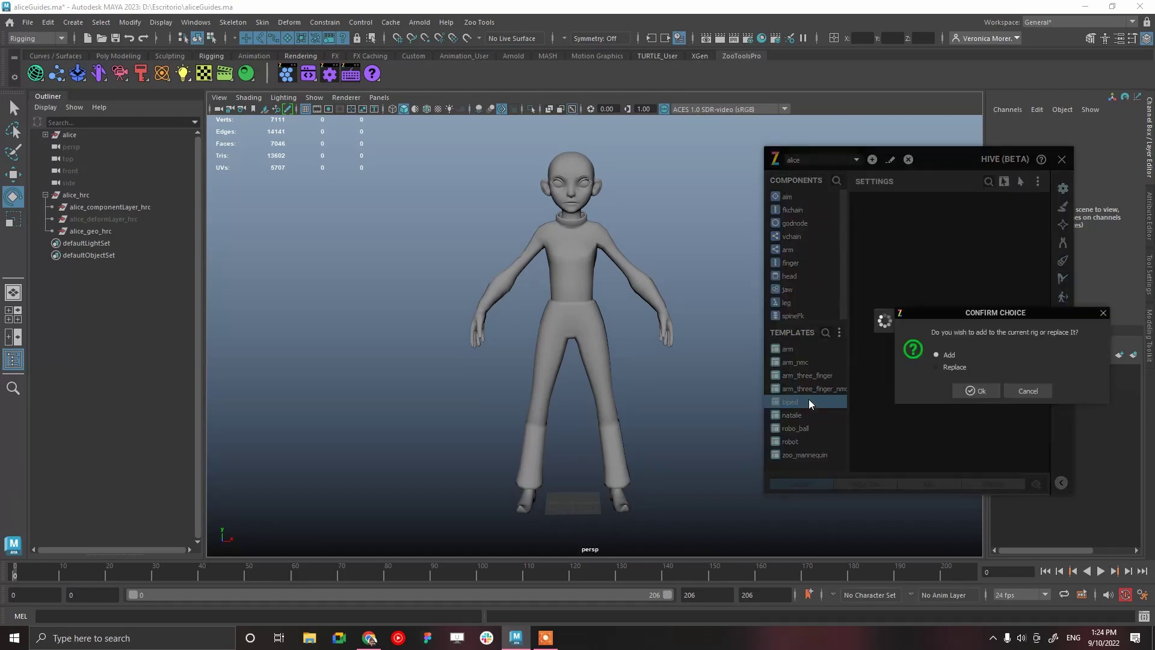
{"action": "left_click", "coordinate": [980, 391]}
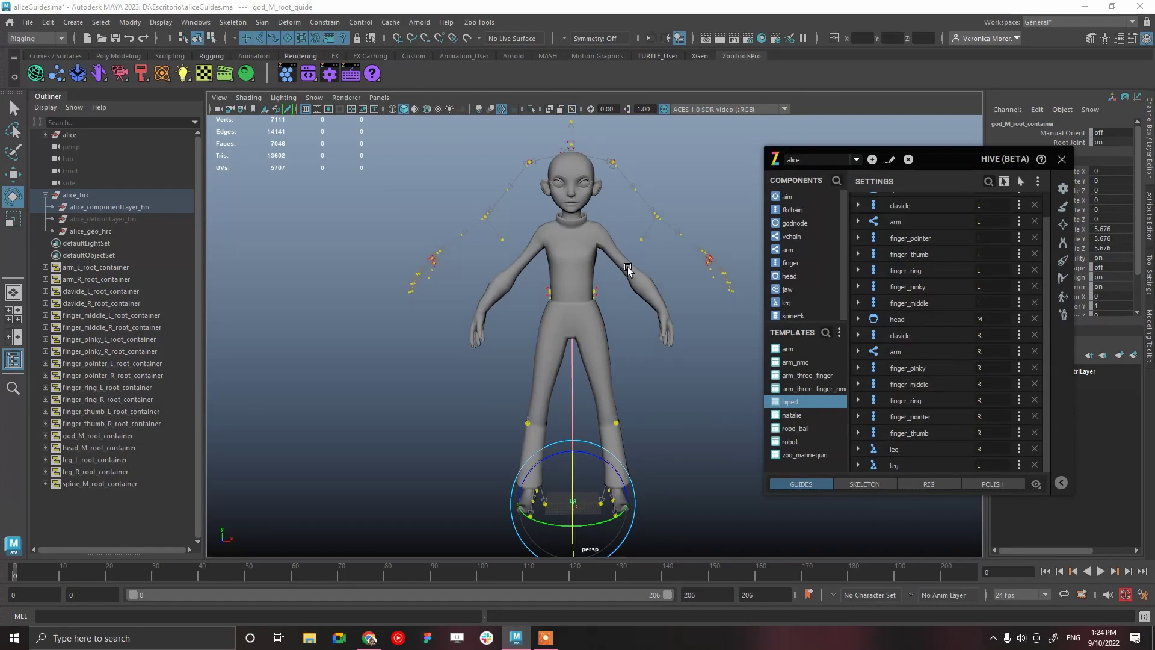
{"action": "left_click_drag", "start_coordinate": [721, 401], "coordinate": [715, 406], "text": "alt"}
{"action": "right_click_drag", "start_coordinate": [739, 415], "coordinate": [672, 352], "text": "alt"}
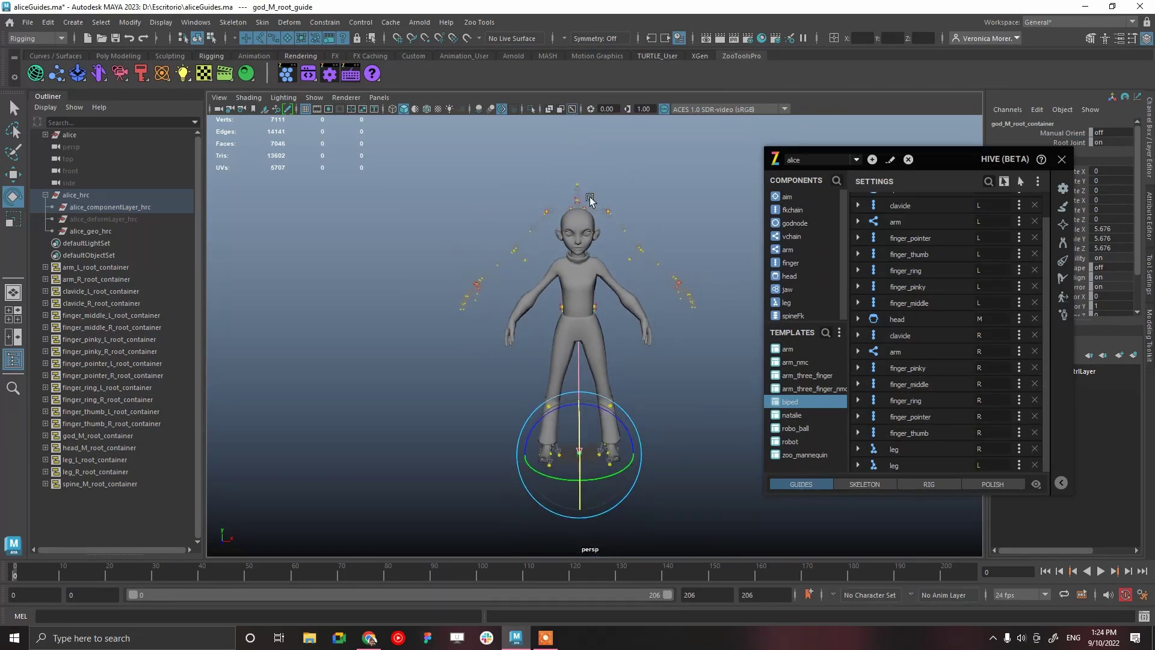
{"action": "mouse_move", "coordinate": [660, 310]}
{"action": "left_mouse_down", "text": "alt"}
{"action": "mouse_move", "coordinate": [536, 296]}
{"action": "mouse_move", "coordinate": [695, 306]}
{"action": "mouse_move", "coordinate": [669, 296]}
{"action": "left_mouse_up", "text": "alt"}
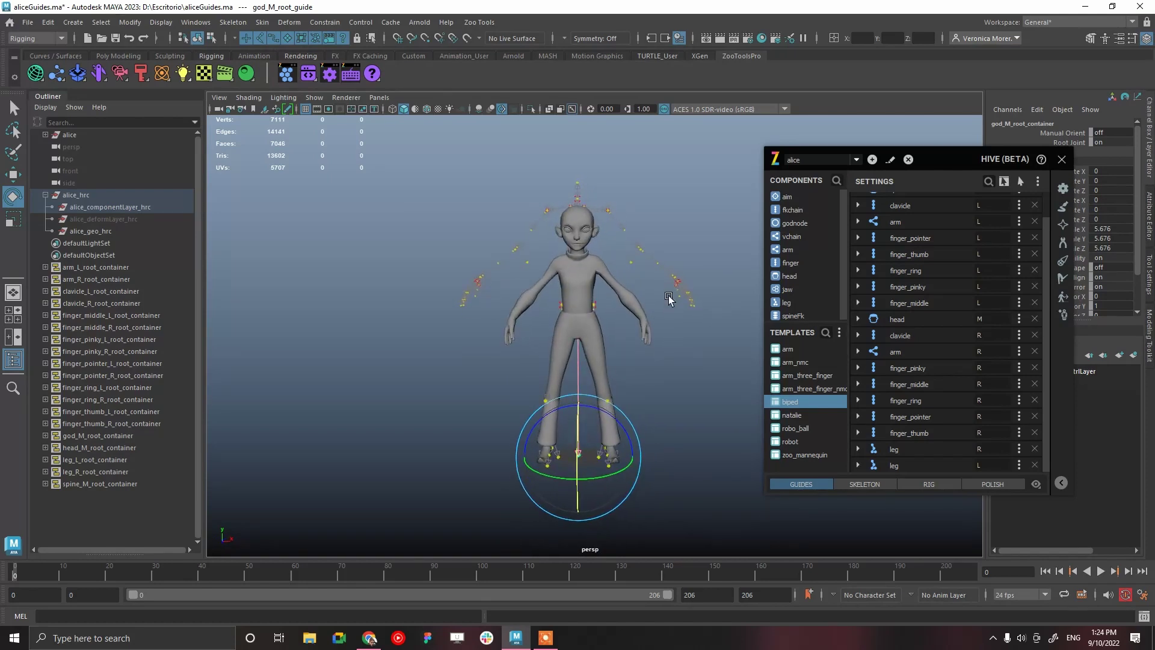
{"action": "left_click", "coordinate": [1062, 159]}
{"action": "mouse_move", "coordinate": [704, 357]}
{"action": "left_mouse_down", "text": "alt"}
{"action": "mouse_move", "coordinate": [705, 331]}
{"action": "mouse_move", "coordinate": [698, 343]}
{"action": "mouse_move", "coordinate": [866, 354]}
{"action": "mouse_move", "coordinate": [716, 349]}
{"action": "left_mouse_up", "text": "alt"}
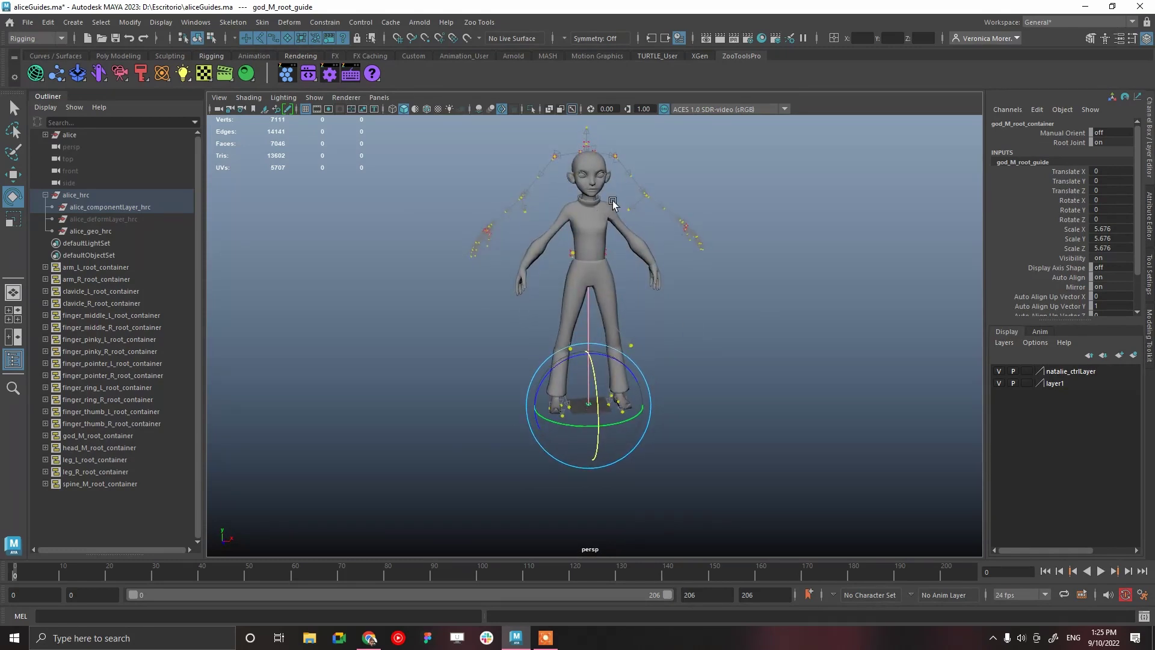
{"action": "scroll", "coordinate": [665, 330], "scroll_direction": "up", "scroll_amount": 2}
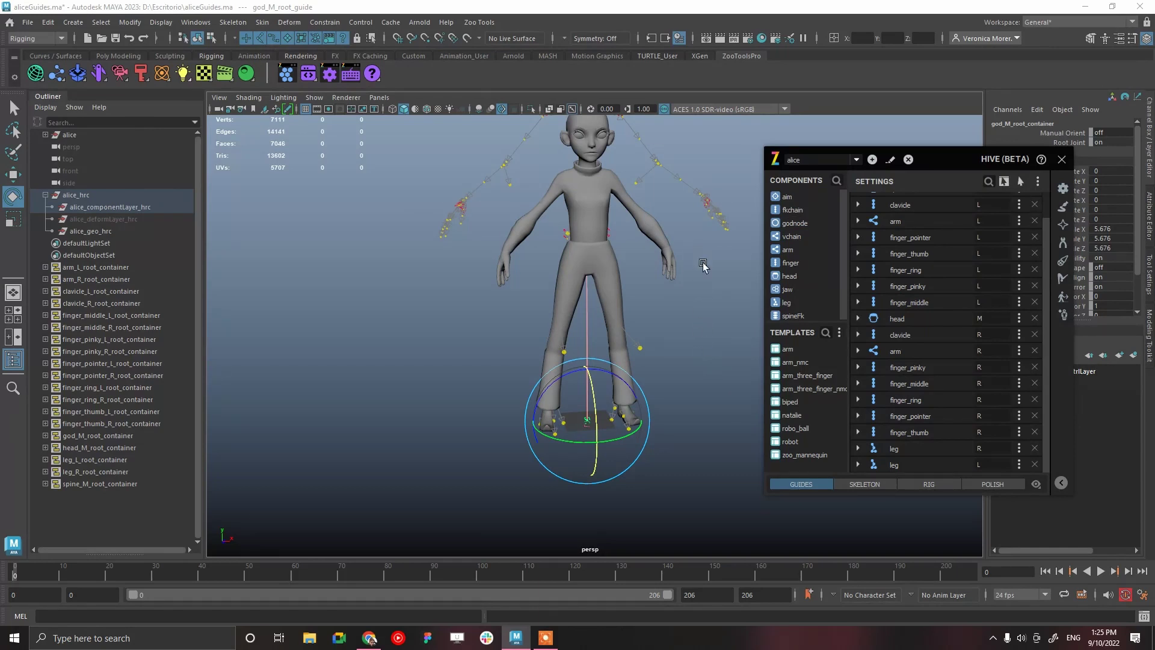
Add an fkchain component and move its root guide above and behind the head, to about 166 in Y and -24 in Z
{"action": "middle_click_drag", "start_coordinate": [698, 276], "coordinate": [710, 475], "text": "alt"}
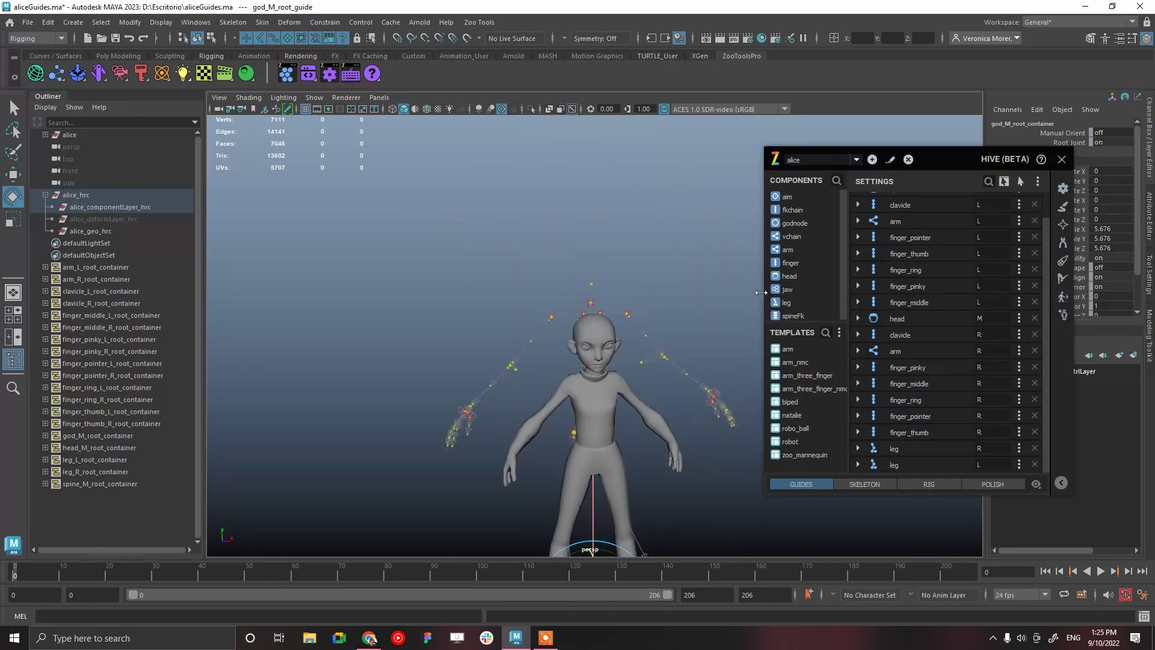
{"action": "left_click", "coordinate": [804, 210]}
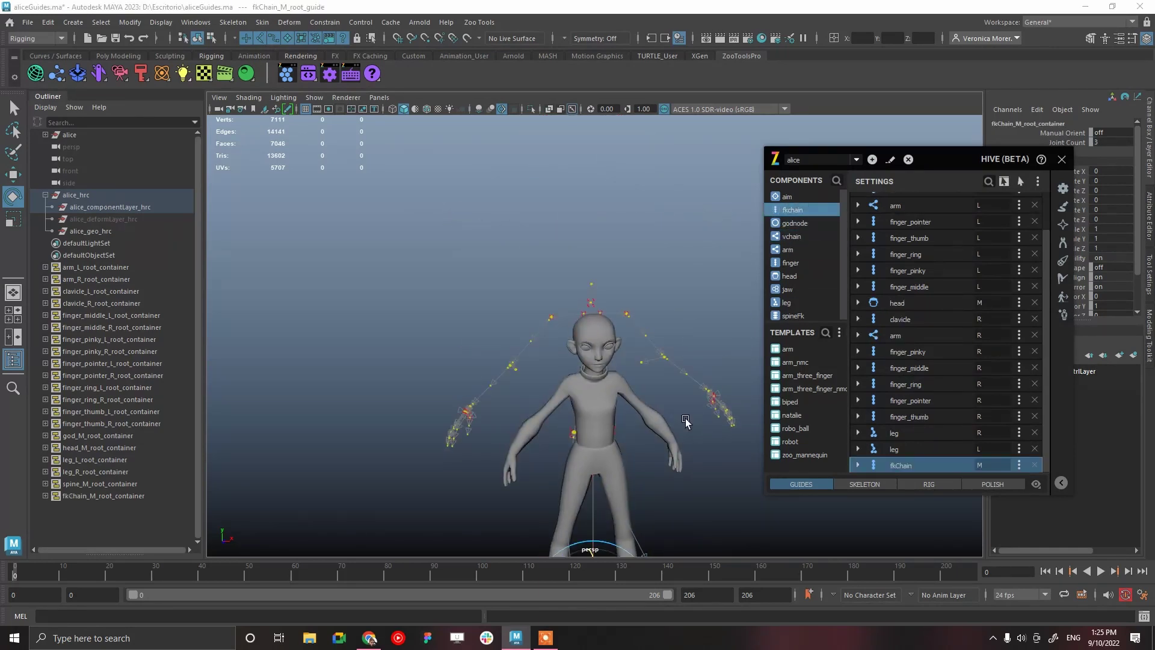
{"action": "middle_click_drag", "start_coordinate": [647, 415], "coordinate": [642, 246], "text": "alt"}
{"action": "left_click_drag", "start_coordinate": [517, 354], "coordinate": [611, 77], "text": "alt"}
{"action": "key", "text": "w"}
{"action": "left_click_drag", "start_coordinate": [630, 154], "coordinate": [703, 317], "text": "alt"}
{"action": "key", "text": "ctrl+z"}
{"action": "left_click_drag", "start_coordinate": [660, 240], "coordinate": [657, 171]}
{"action": "left_click_drag", "start_coordinate": [691, 225], "coordinate": [664, 240]}
{"action": "key", "text": "f"}
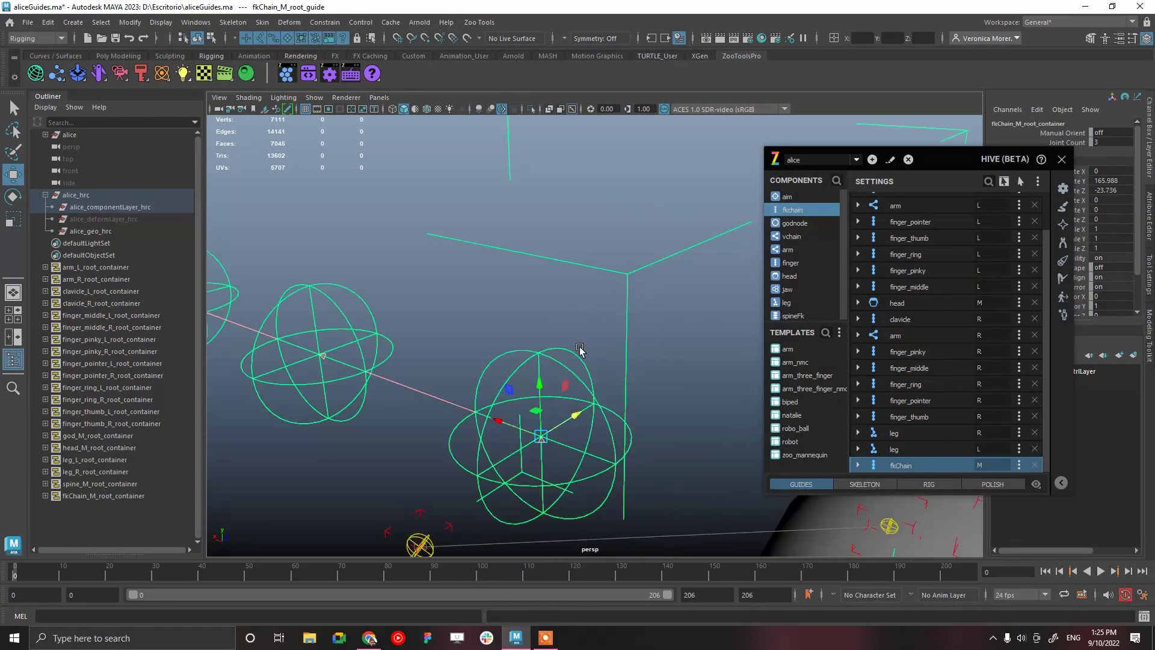
{"action": "scroll", "coordinate": [579, 347], "scroll_direction": "down", "scroll_amount": 5}
{"action": "scroll", "coordinate": [580, 349], "scroll_direction": "down", "scroll_amount": 4}
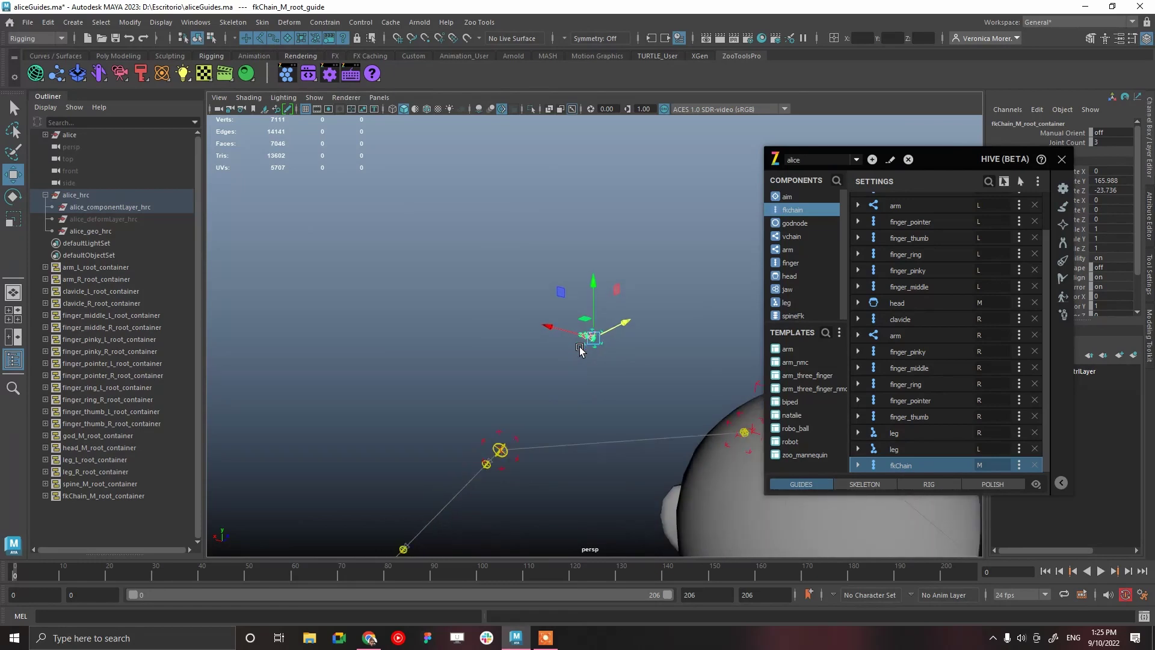
Set the fkChain's joint count to 5 and rotate its root guide by about 86 degrees
{"action": "left_click", "coordinate": [858, 465]}
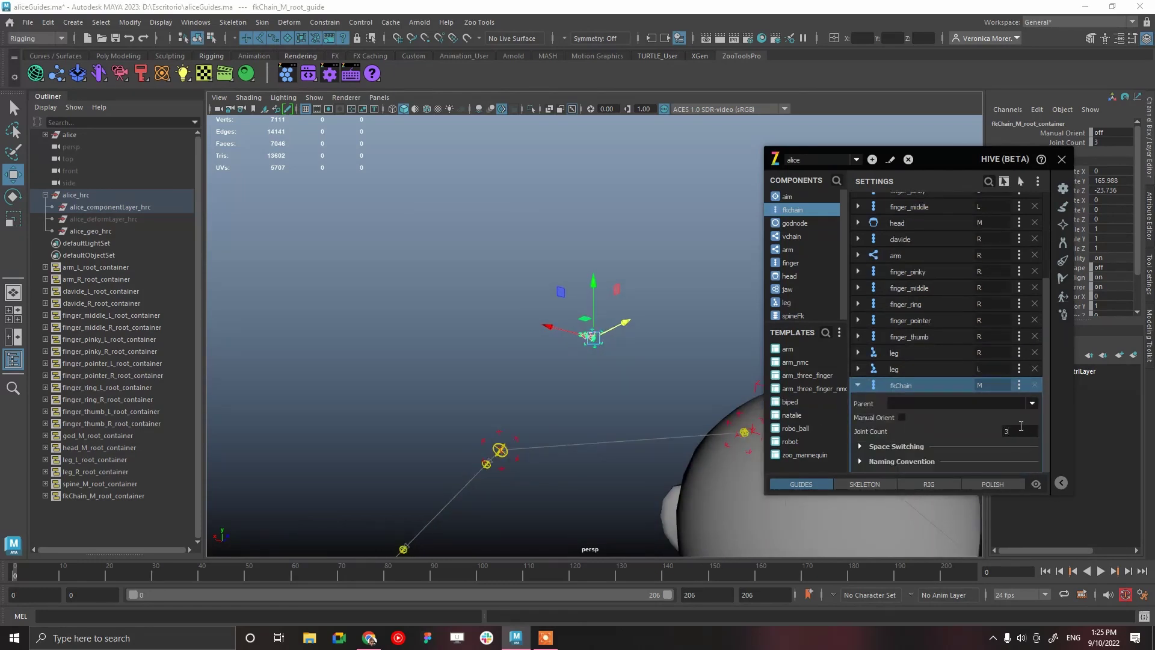
{"action": "key", "text": "Return"}
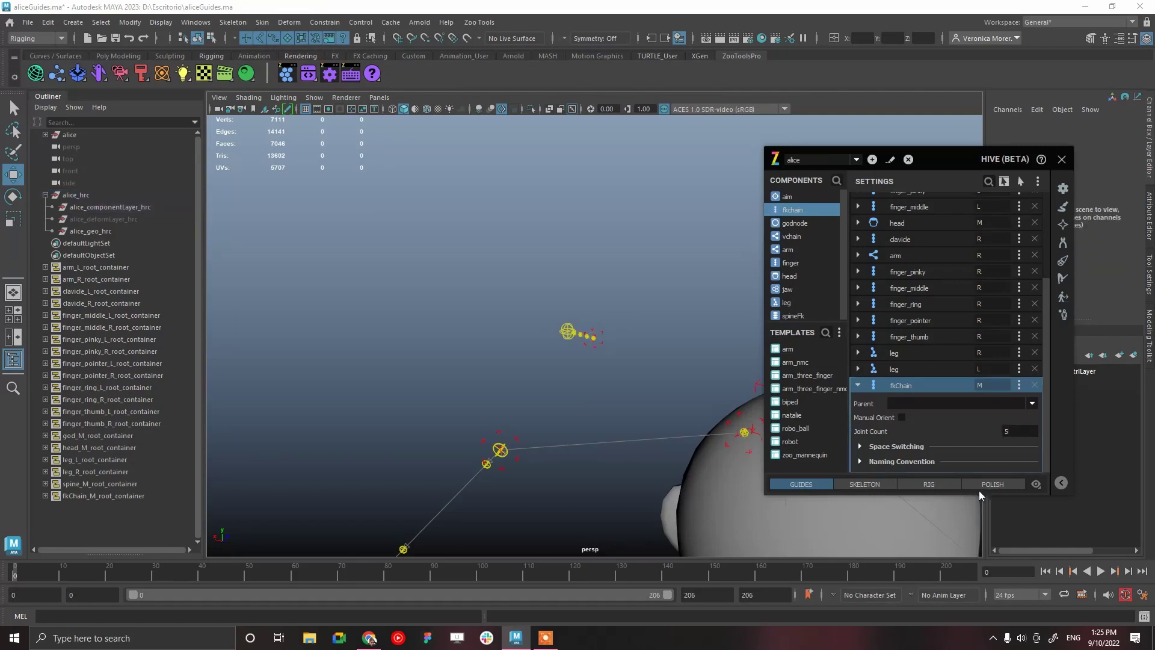
{"action": "left_click_drag", "start_coordinate": [597, 408], "coordinate": [574, 402], "text": "alt"}
{"action": "left_click", "coordinate": [602, 334]}
{"action": "key", "text": "e"}
{"action": "left_click_drag", "start_coordinate": [601, 359], "coordinate": [655, 360]}
{"action": "left_click", "coordinate": [660, 358]}
Reposition individual guides along the fkChain to change the spacing of its joints
{"action": "left_click", "coordinate": [565, 342]}
{"action": "key", "text": "w"}
{"action": "left_click_drag", "start_coordinate": [567, 345], "coordinate": [519, 379]}
{"action": "left_click", "coordinate": [595, 386]}
{"action": "left_click", "coordinate": [630, 320]}
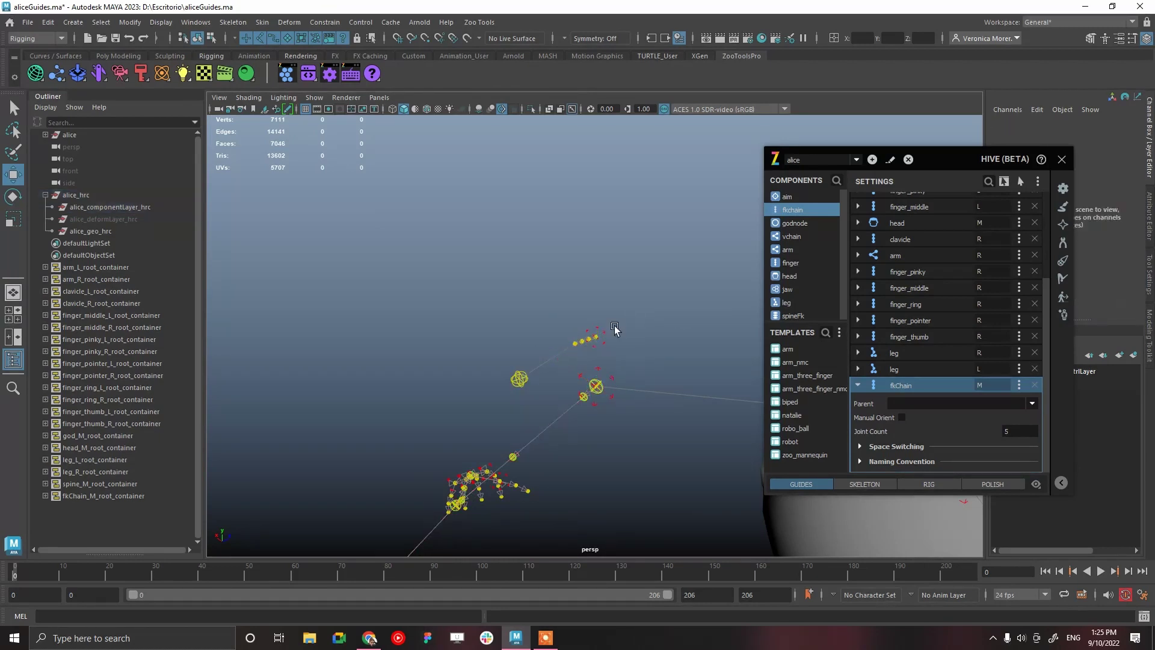
{"action": "left_click", "coordinate": [571, 344]}
{"action": "left_click_drag", "start_coordinate": [571, 344], "coordinate": [668, 378]}
{"action": "left_click", "coordinate": [622, 359]}
{"action": "left_click", "coordinate": [581, 341]}
{"action": "left_click_drag", "start_coordinate": [582, 339], "coordinate": [557, 364]}
{"action": "left_click", "coordinate": [601, 365]}
{"action": "left_click", "coordinate": [591, 340]}
{"action": "left_click", "coordinate": [586, 355]}
{"action": "left_click", "coordinate": [598, 337]}
{"action": "right_click_drag", "start_coordinate": [616, 356], "coordinate": [474, 208], "text": "alt"}
{"action": "middle_click_drag", "start_coordinate": [659, 390], "coordinate": [568, 361], "text": "alt"}
{"action": "left_click_drag", "start_coordinate": [569, 364], "coordinate": [542, 385], "text": "alt"}
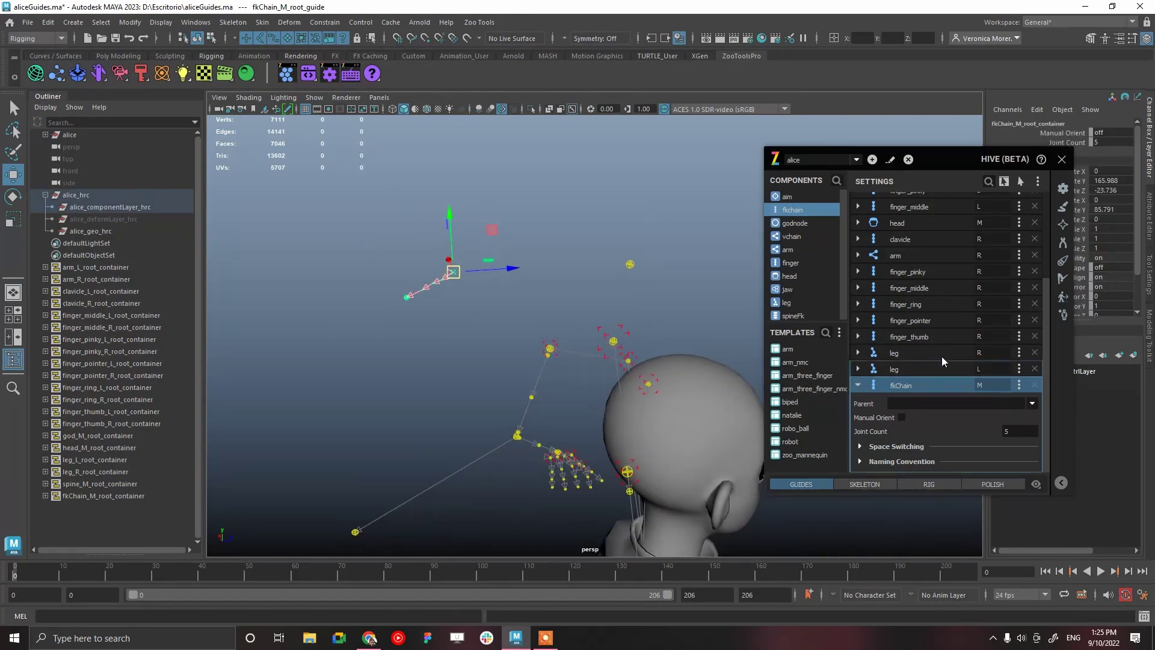
Parent the fkChain component to head_M_head_guide
{"action": "left_click", "coordinate": [1032, 404]}
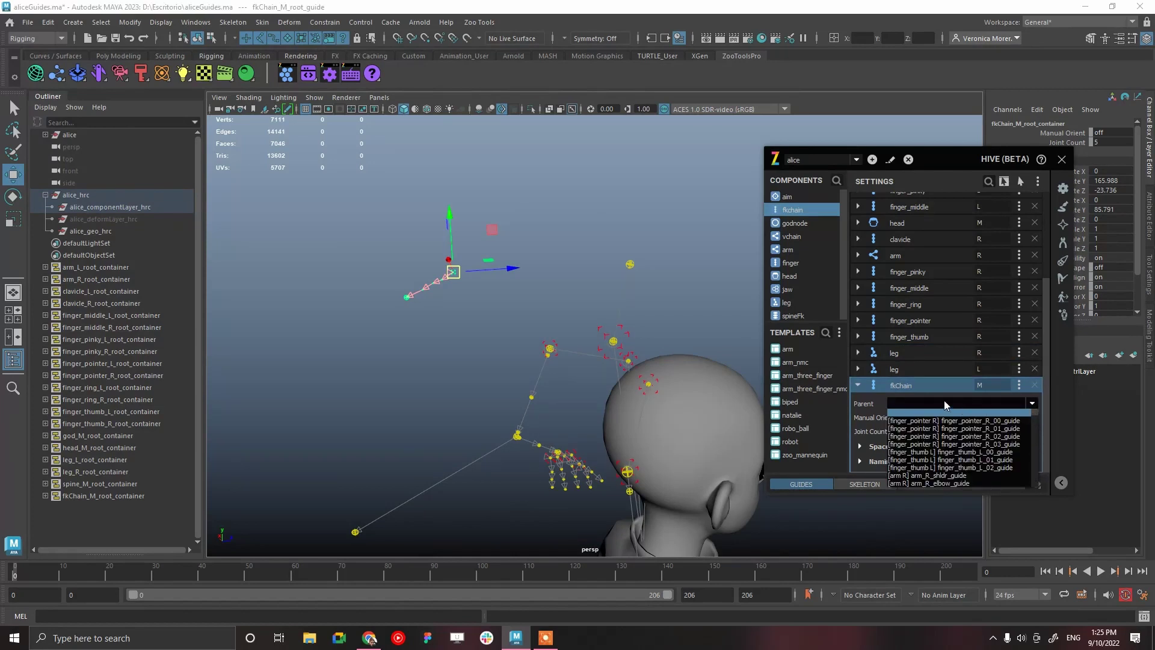
{"action": "left_click", "coordinate": [926, 401]}
{"action": "left_click", "coordinate": [986, 401]}
{"action": "scroll", "coordinate": [1005, 442], "scroll_direction": "down", "scroll_amount": 3}
{"action": "scroll", "coordinate": [1006, 443], "scroll_direction": "down", "scroll_amount": 10}
{"action": "scroll", "coordinate": [1005, 442], "scroll_direction": "down", "scroll_amount": 10}
{"action": "scroll", "coordinate": [1006, 443], "scroll_direction": "down", "scroll_amount": 8}
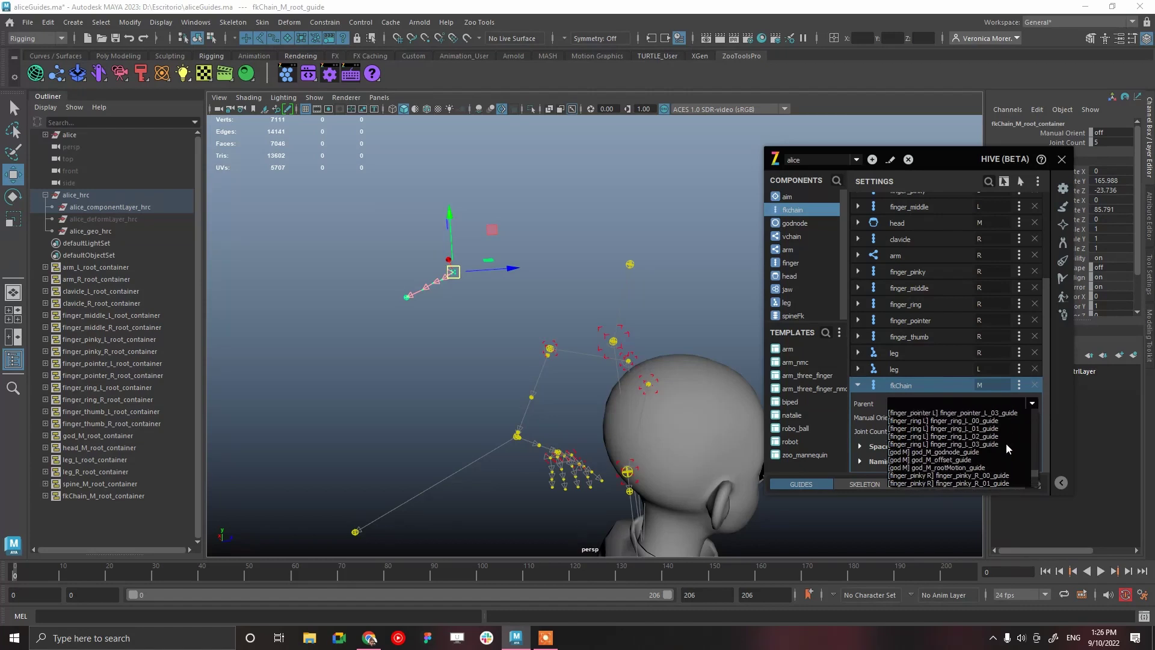
{"action": "scroll", "coordinate": [1005, 443], "scroll_direction": "down", "scroll_amount": 5}
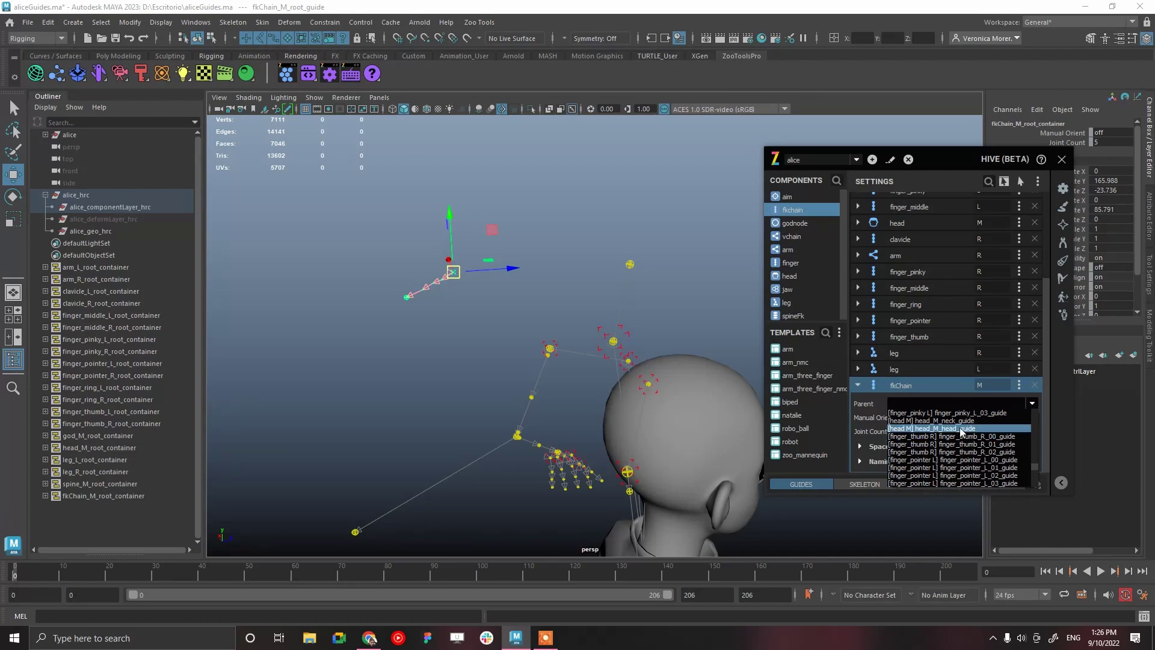
{"action": "left_click", "coordinate": [952, 427]}
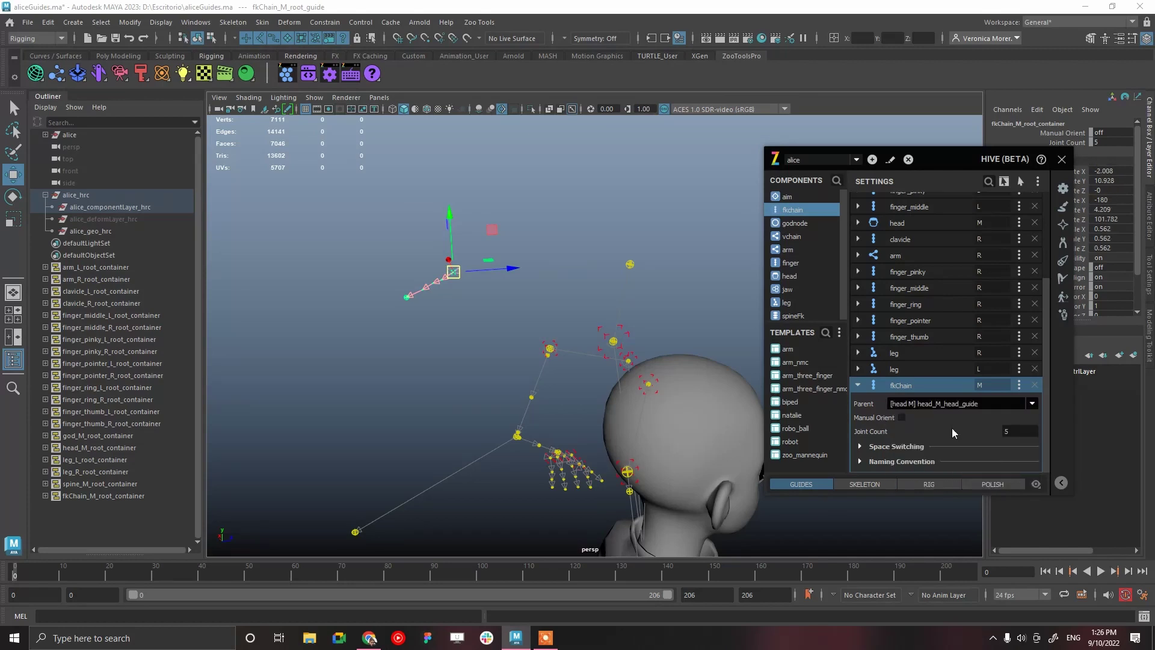
Move the single guide above the head, undo that move and check the fkChain from the front and side
{"action": "left_click", "coordinate": [641, 261]}
{"action": "left_click", "coordinate": [629, 263]}
{"action": "mouse_move", "coordinate": [557, 283]}
{"action": "left_mouse_down", "text": "alt"}
{"action": "mouse_move", "coordinate": [546, 303]}
{"action": "mouse_move", "coordinate": [556, 280]}
{"action": "left_mouse_up", "text": "alt"}
{"action": "mouse_move", "coordinate": [630, 264]}
{"action": "left_mouse_down"}
{"action": "mouse_move", "coordinate": [610, 240]}
{"action": "mouse_move", "coordinate": [616, 262]}
{"action": "left_mouse_up"}
{"action": "key", "text": "ctrl+z"}
{"action": "left_click", "coordinate": [525, 294]}
{"action": "left_click", "coordinate": [455, 267]}
{"action": "left_click_drag", "start_coordinate": [575, 310], "coordinate": [717, 363], "text": "alt"}
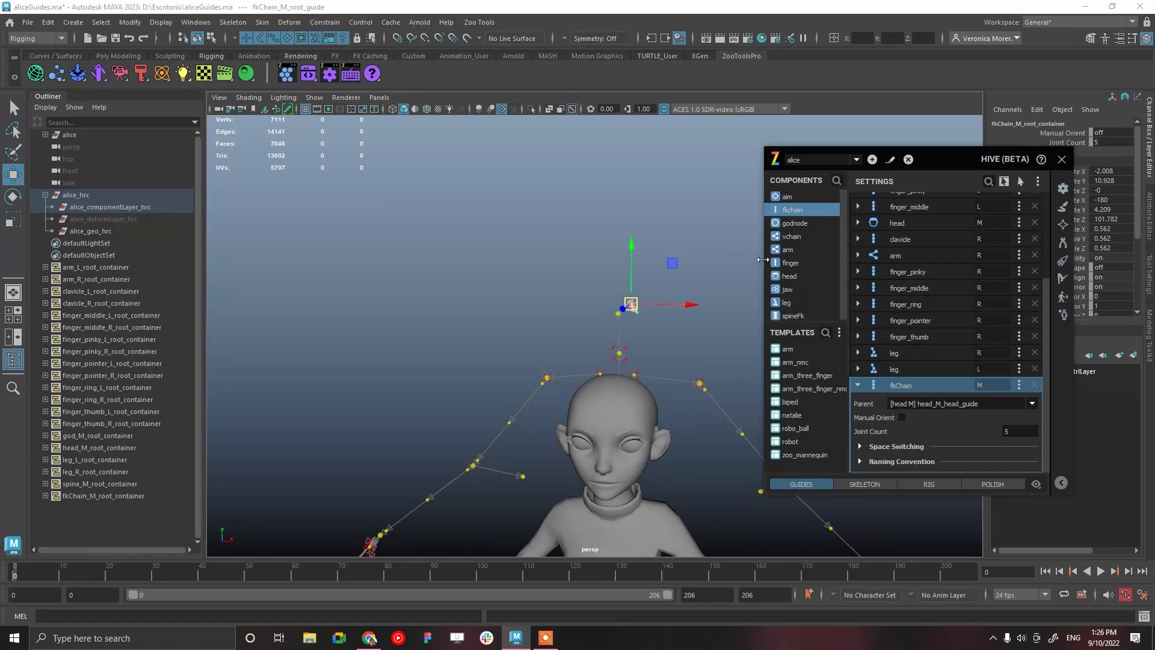
{"action": "left_click", "coordinate": [705, 263]}
{"action": "left_click_drag", "start_coordinate": [692, 342], "coordinate": [620, 370], "text": "alt"}
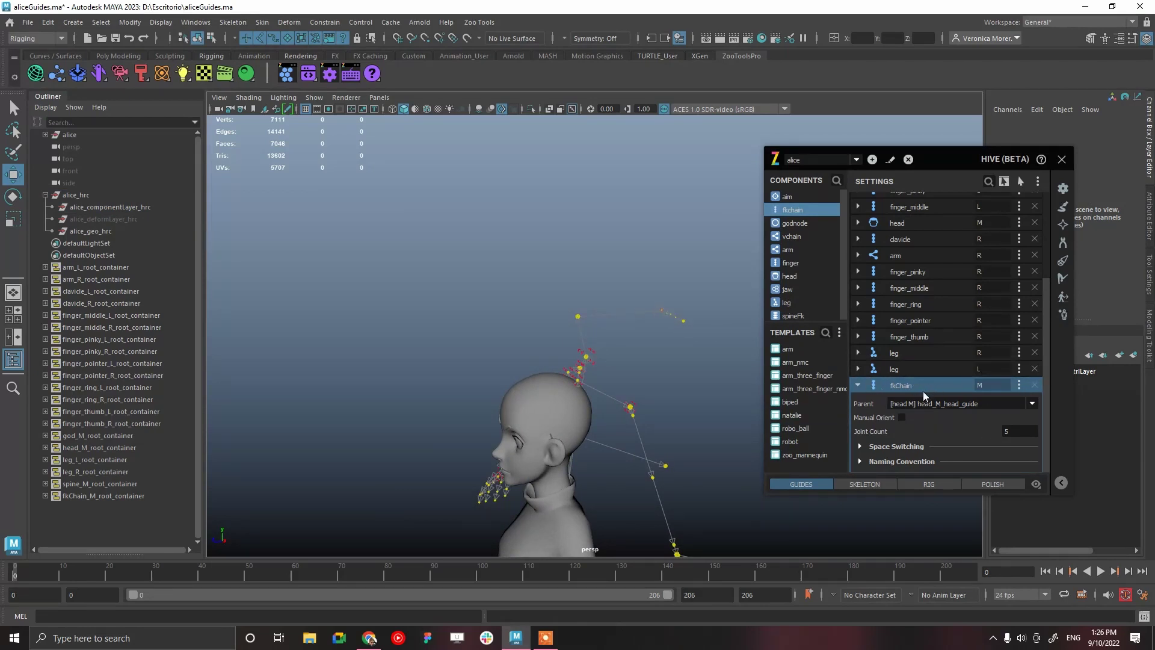
Delete the fkChain component from the rig, confirming the deletion
{"action": "left_click", "coordinate": [1035, 388]}
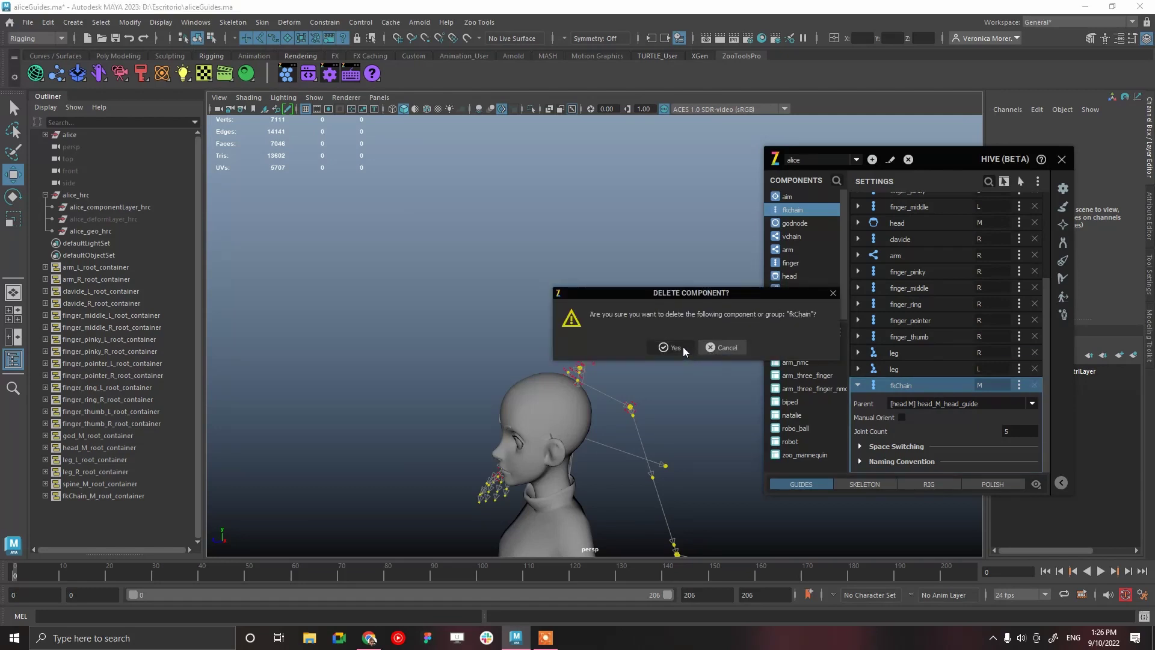
{"action": "left_click", "coordinate": [687, 348]}
{"action": "left_click_drag", "start_coordinate": [565, 235], "coordinate": [721, 367], "text": "alt"}
{"action": "scroll", "coordinate": [721, 367], "scroll_direction": "down", "scroll_amount": 5}
{"action": "middle_click_drag", "start_coordinate": [667, 397], "coordinate": [649, 295], "text": "alt"}
{"action": "left_click_drag", "start_coordinate": [648, 298], "coordinate": [675, 359], "text": "alt"}
{"action": "scroll", "coordinate": [692, 413], "scroll_direction": "up", "scroll_amount": 5}
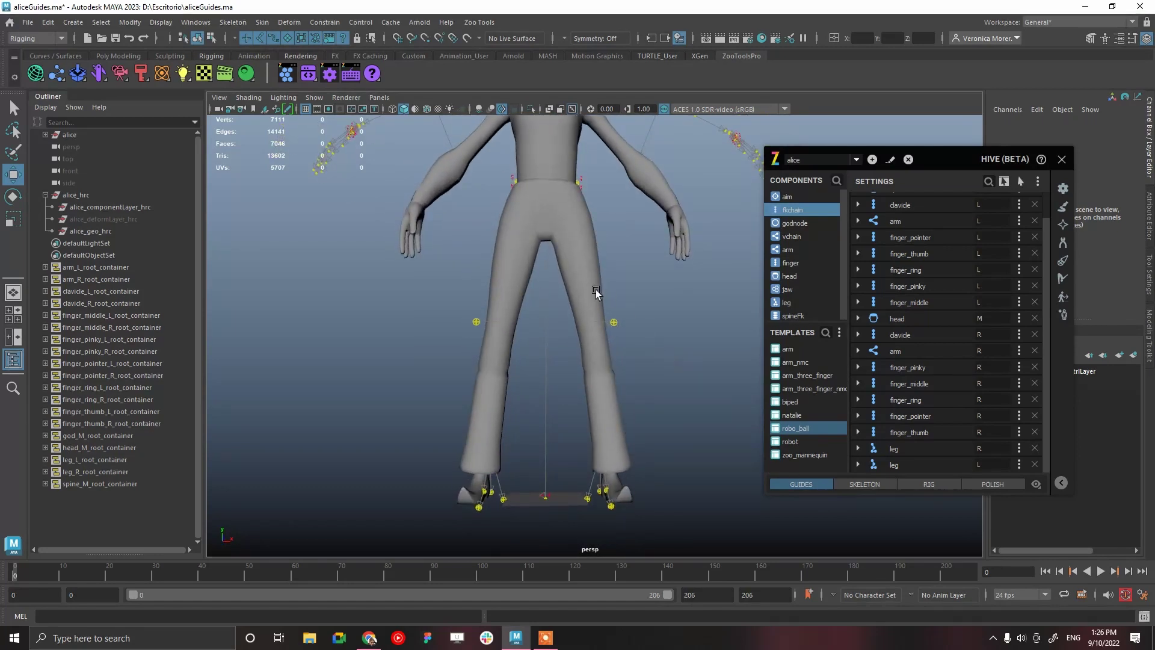
{"action": "scroll", "coordinate": [608, 297], "scroll_direction": "down", "scroll_amount": 5}
{"action": "left_click_drag", "start_coordinate": [618, 309], "coordinate": [636, 371], "text": "alt"}
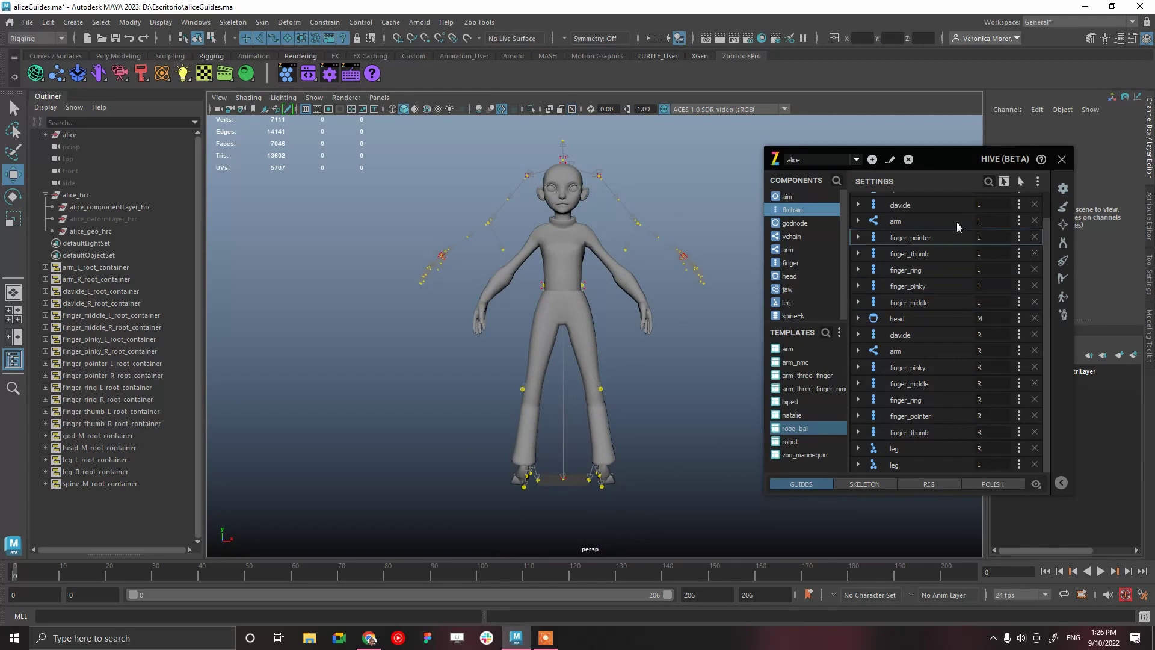
Close the Hive window and turn on X-ray display so the guides show through the character mesh
{"action": "left_click", "coordinate": [1062, 159]}
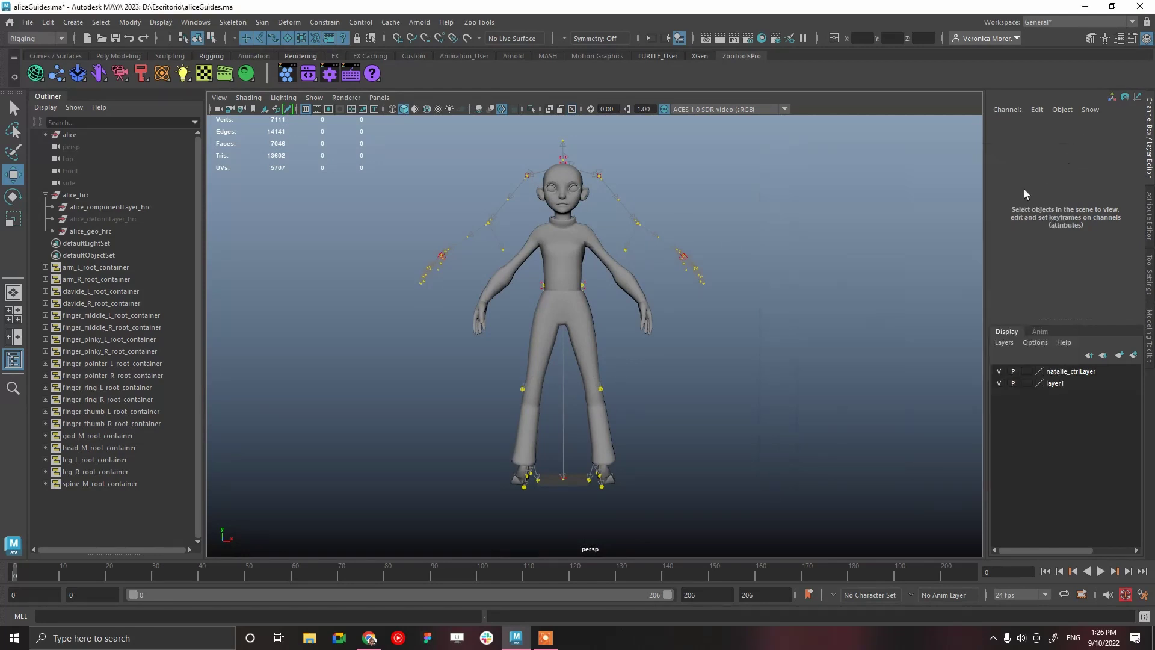
{"action": "left_click", "coordinate": [531, 109]}
{"action": "left_click", "coordinate": [531, 109]}
{"action": "left_click", "coordinate": [548, 109]}
{"action": "right_click_drag", "start_coordinate": [559, 317], "coordinate": [481, 294], "text": "alt"}
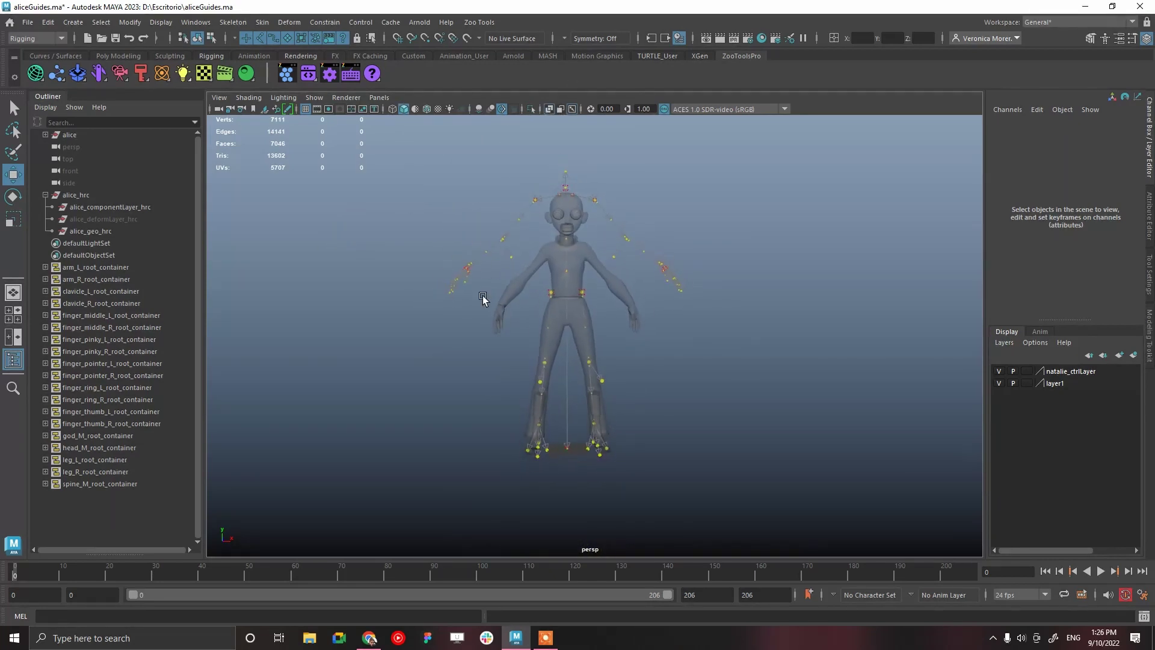
{"action": "scroll", "coordinate": [554, 360], "scroll_direction": "up", "scroll_amount": 2}
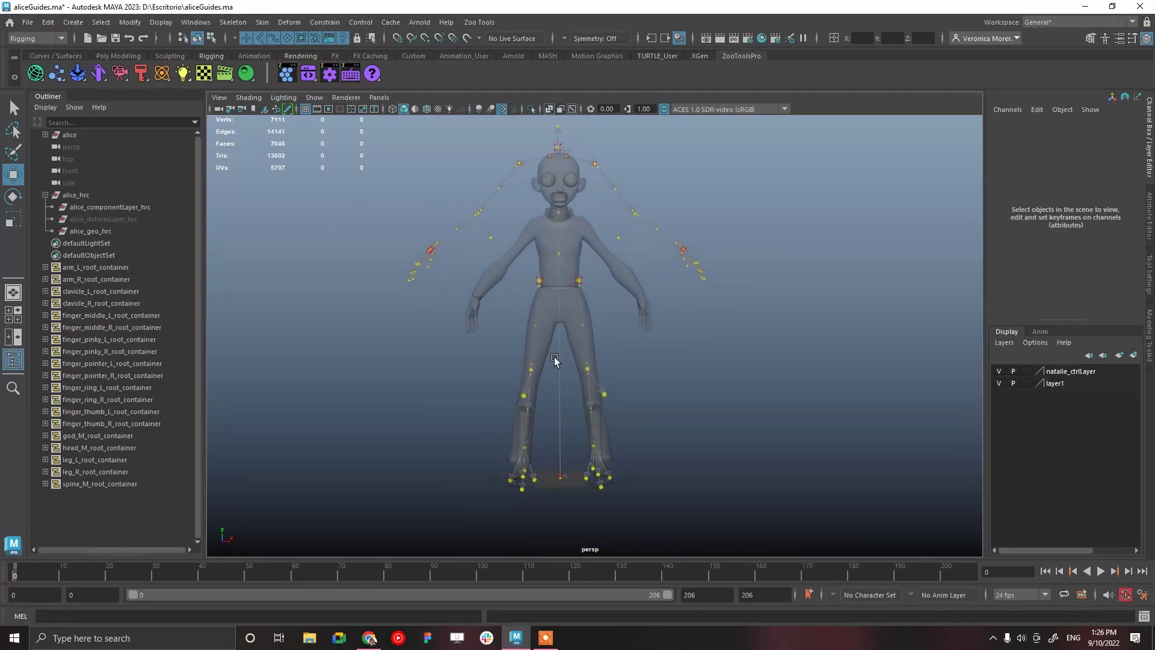
Scale the god root guide at the character's feet uniformly to 4.9 in X, Y and Z
{"action": "left_click", "coordinate": [562, 478]}
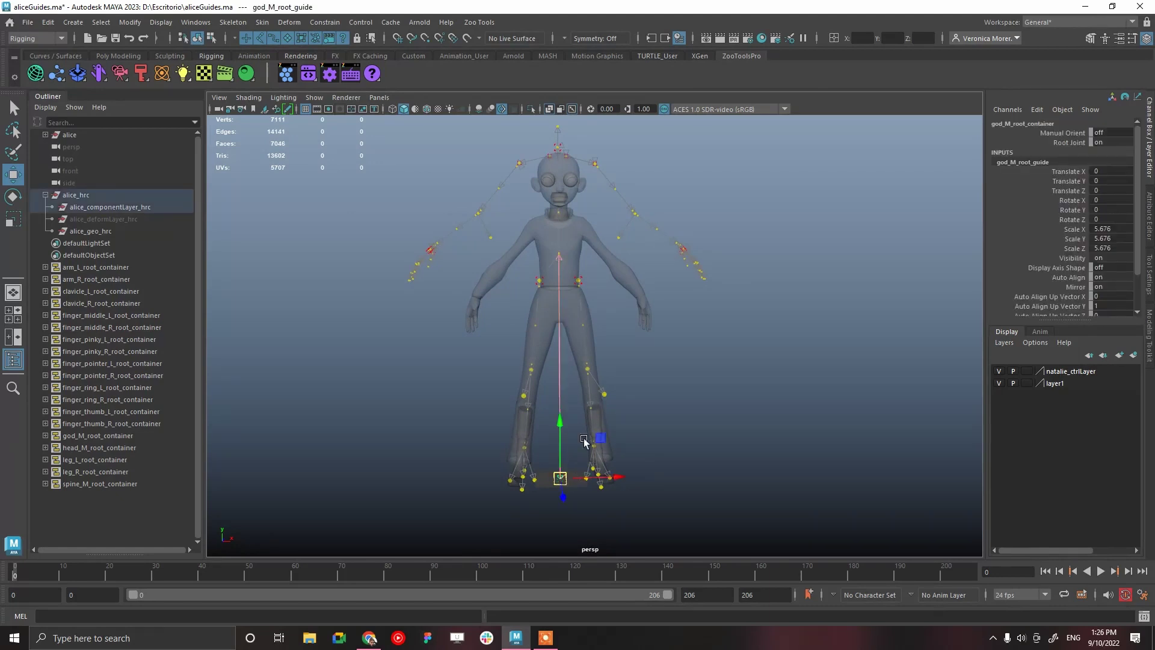
{"action": "key", "text": "r"}
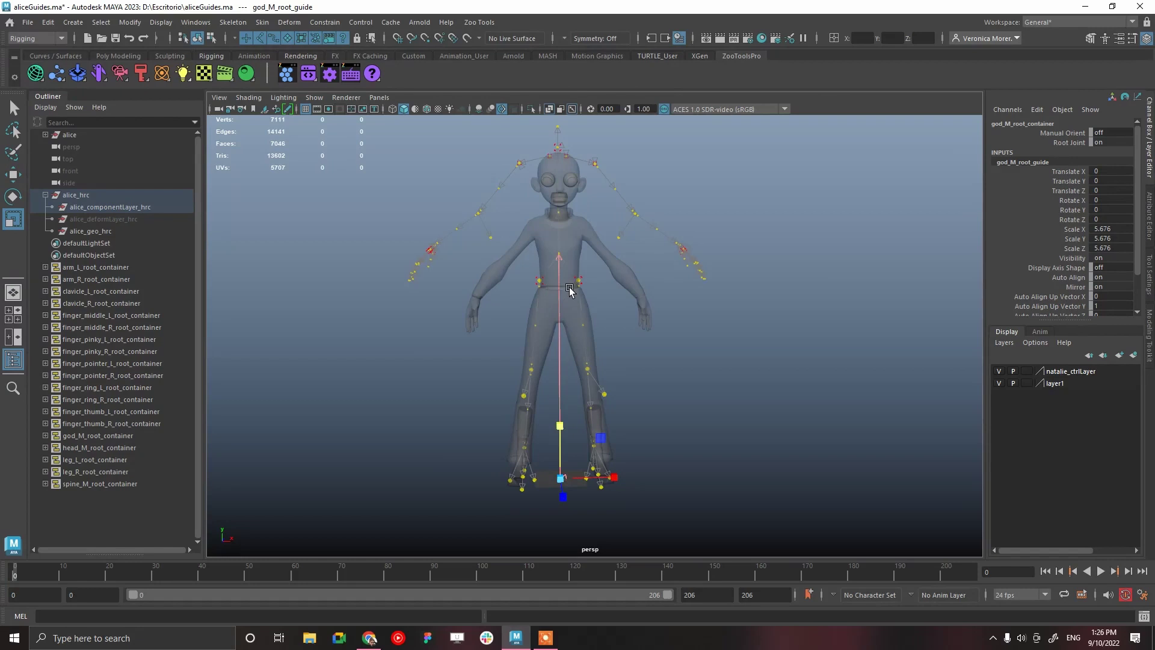
{"action": "left_click_drag", "start_coordinate": [594, 339], "coordinate": [595, 331], "text": "alt"}
{"action": "left_click_drag", "start_coordinate": [564, 484], "coordinate": [566, 491]}
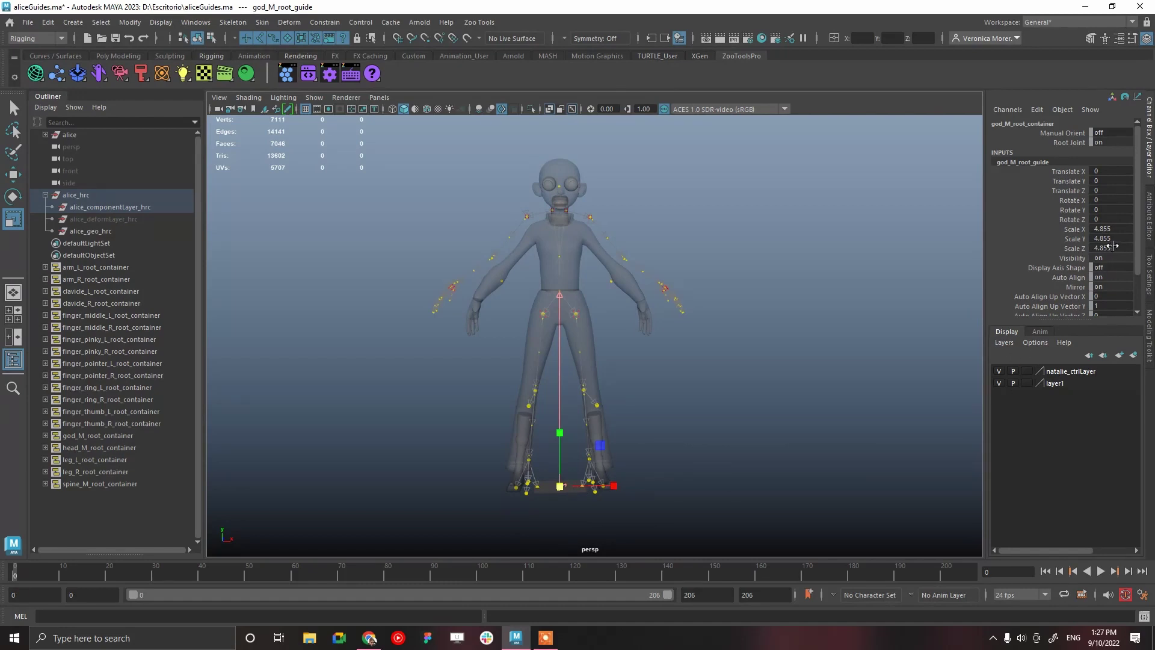
{"action": "left_click_drag", "start_coordinate": [1112, 246], "coordinate": [1114, 228]}
{"action": "type", "text": "4.9"}
{"action": "key", "text": "Return"}
{"action": "left_click", "coordinate": [566, 284]}
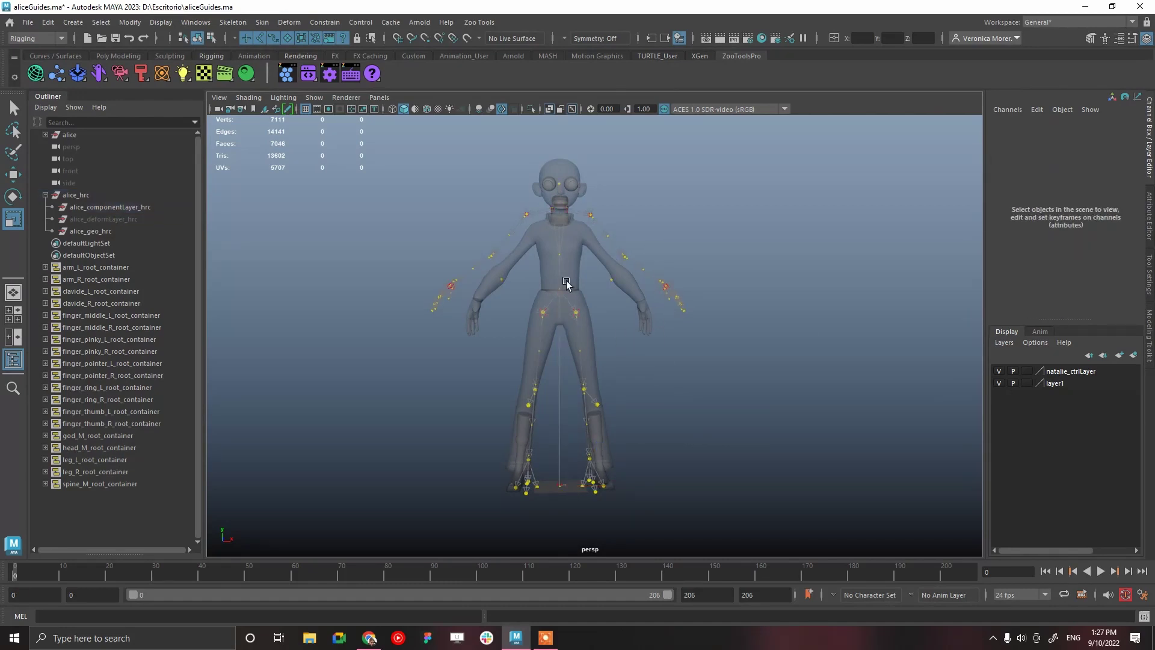
Show the wireframe over the shaded character mesh while checking the guides from the front
{"action": "left_click_drag", "start_coordinate": [662, 377], "coordinate": [688, 355], "text": "alt"}
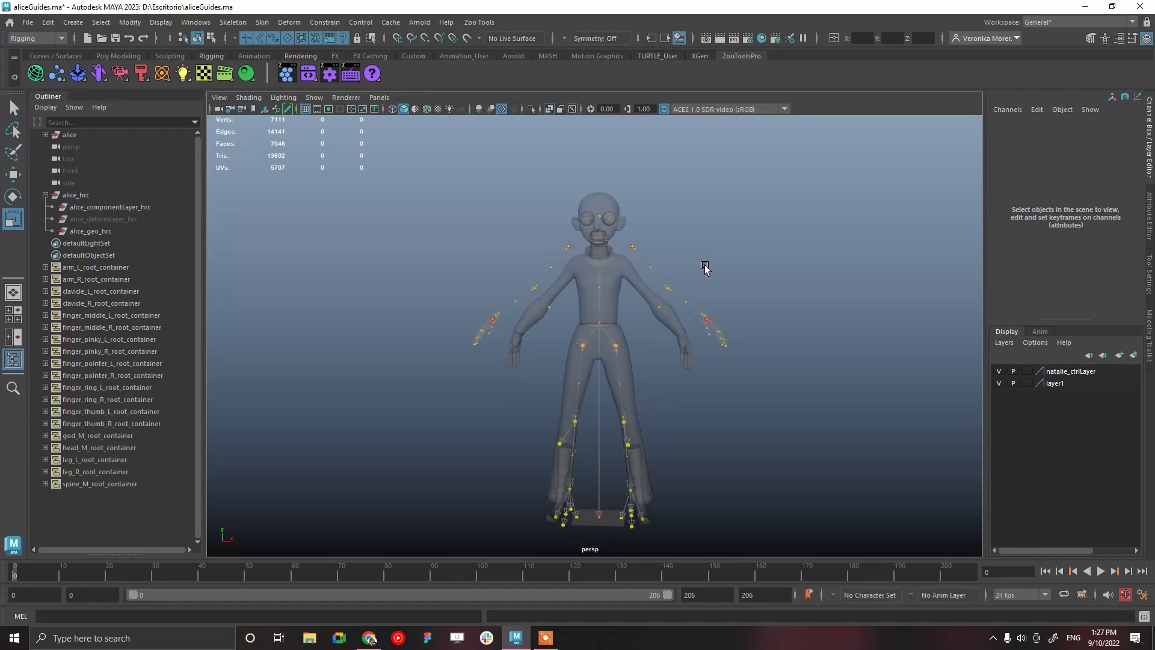
{"action": "left_click_drag", "start_coordinate": [707, 261], "coordinate": [725, 306], "text": "alt"}
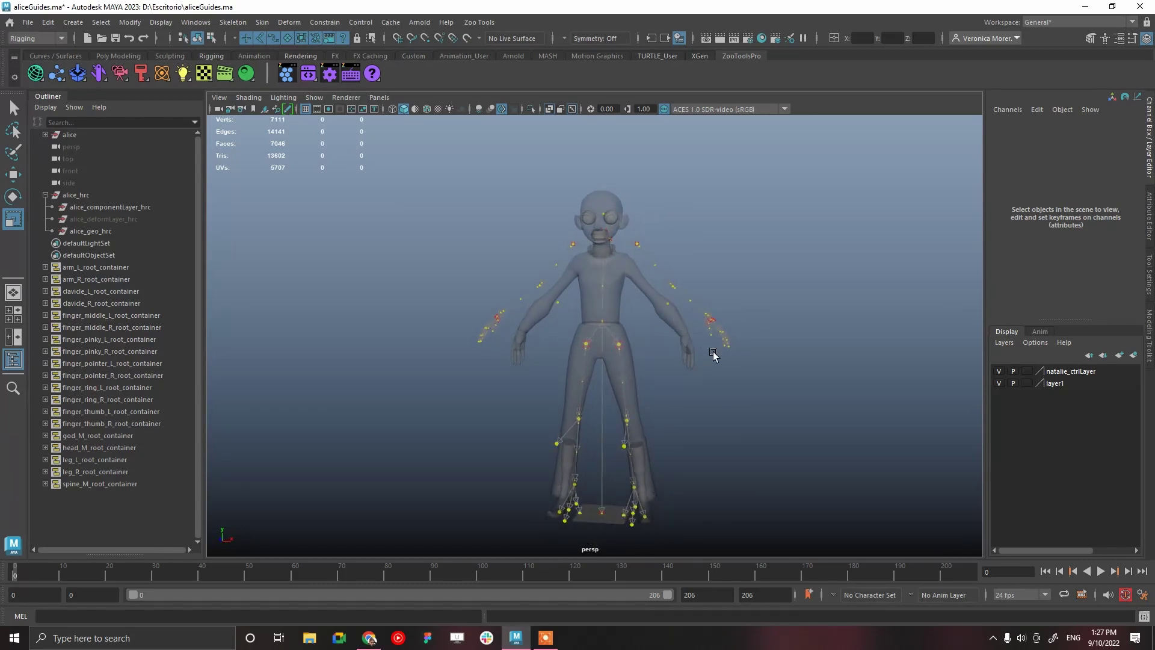
{"action": "left_click_drag", "start_coordinate": [710, 450], "coordinate": [675, 438], "text": "alt"}
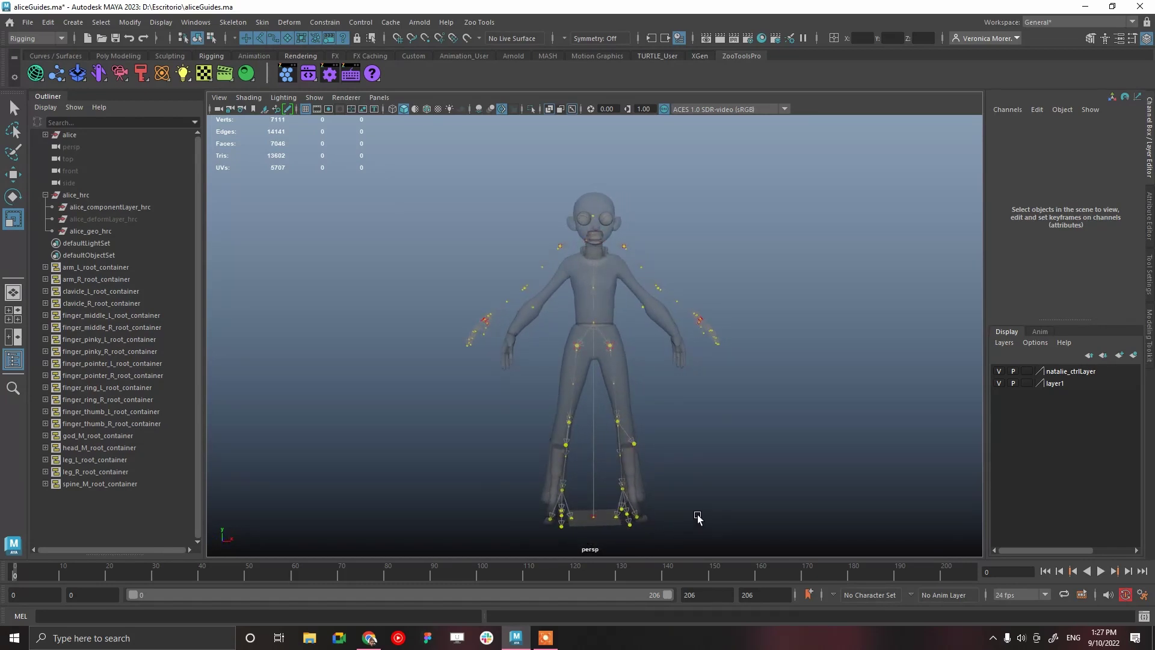
{"action": "right_click_drag", "start_coordinate": [710, 359], "coordinate": [782, 419], "text": "alt"}
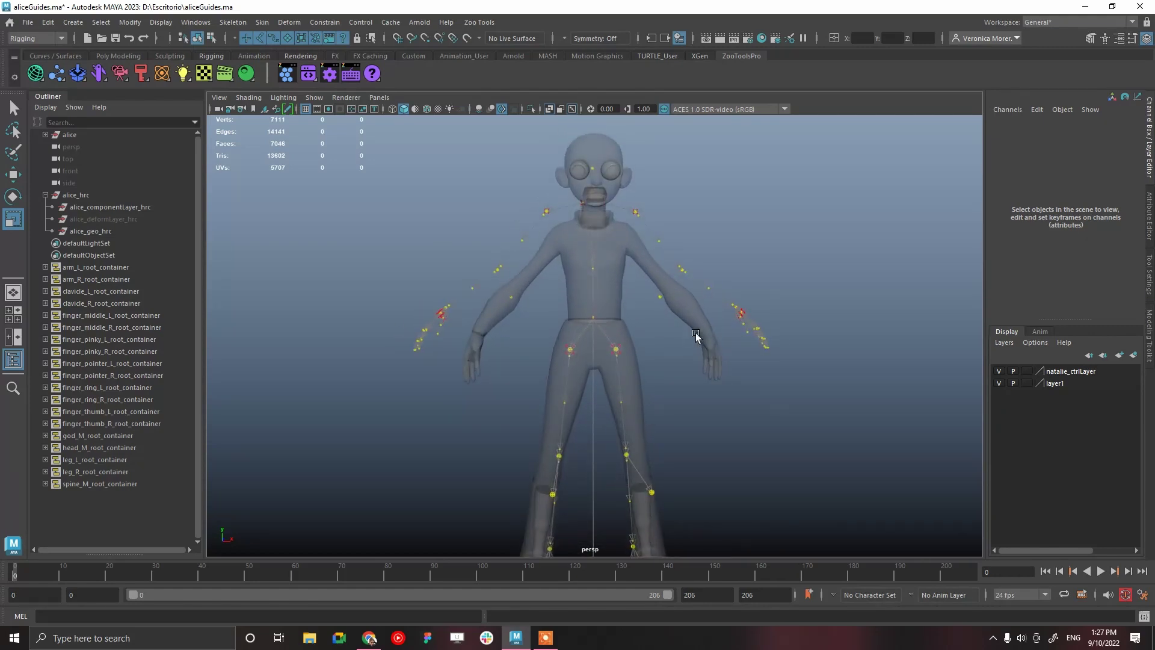
{"action": "left_click", "coordinate": [427, 109]}
{"action": "middle_click_drag", "start_coordinate": [670, 367], "coordinate": [648, 283], "text": "alt"}
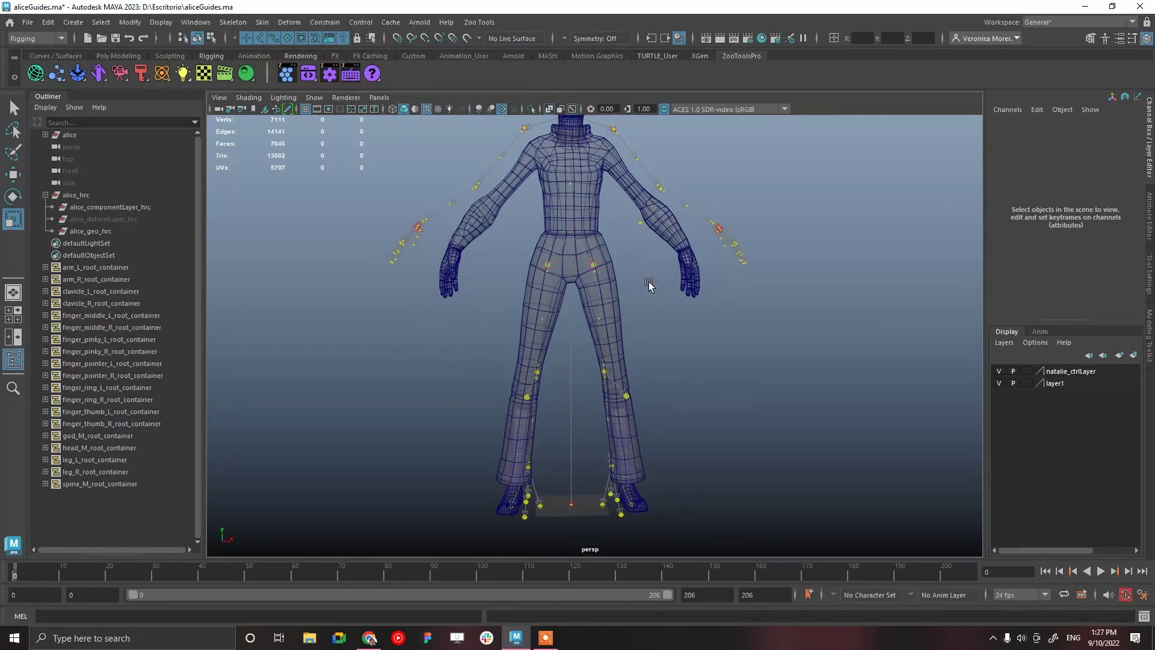
Move the left leg root guide slightly down and outward so it sits inside the hip of the pants
{"action": "right_click_drag", "start_coordinate": [649, 284], "coordinate": [773, 411], "text": "alt"}
{"action": "left_click", "coordinate": [605, 208]}
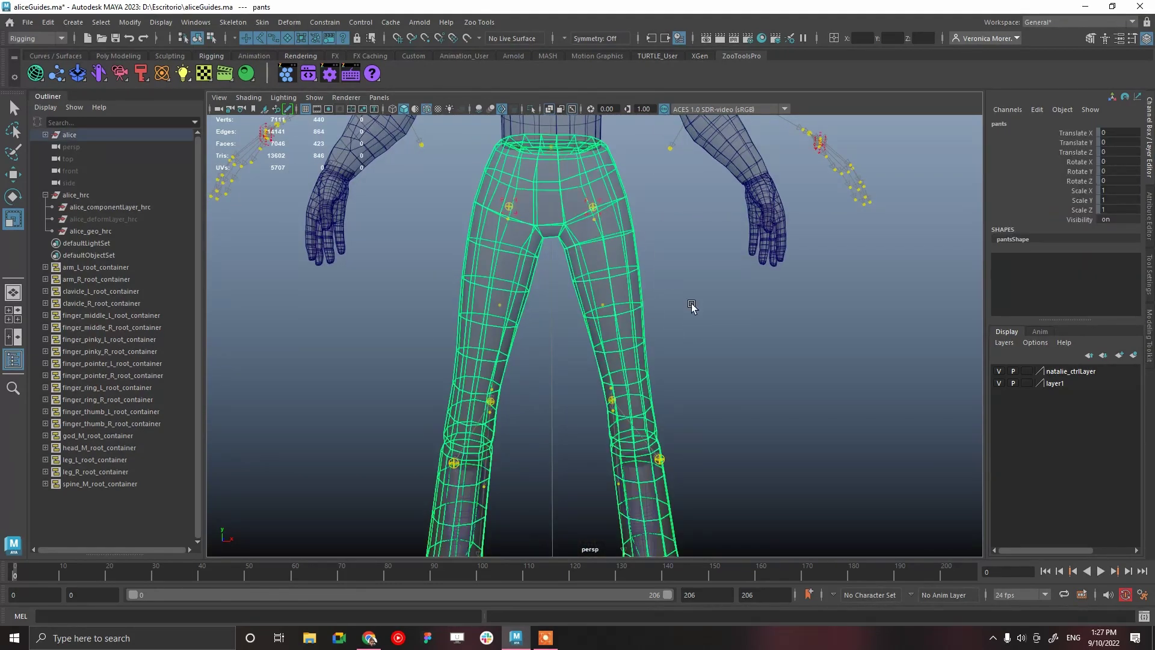
{"action": "right_click_drag", "start_coordinate": [691, 305], "coordinate": [597, 231], "text": "alt"}
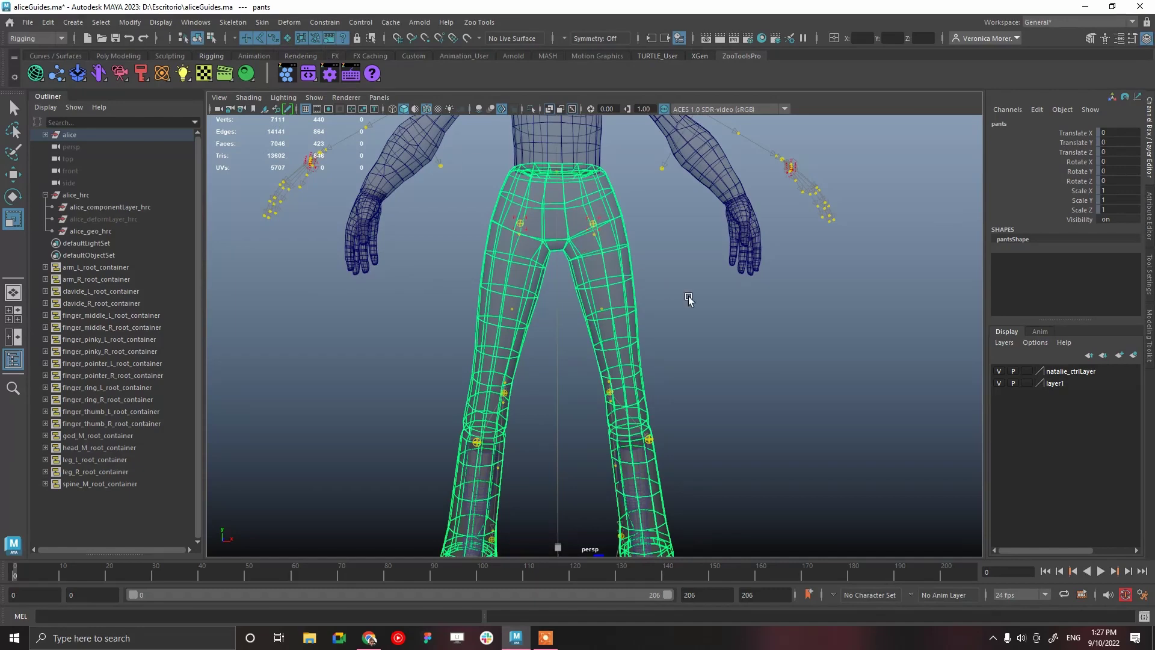
{"action": "left_click", "coordinate": [657, 253]}
{"action": "left_click", "coordinate": [601, 218]}
{"action": "key", "text": "w"}
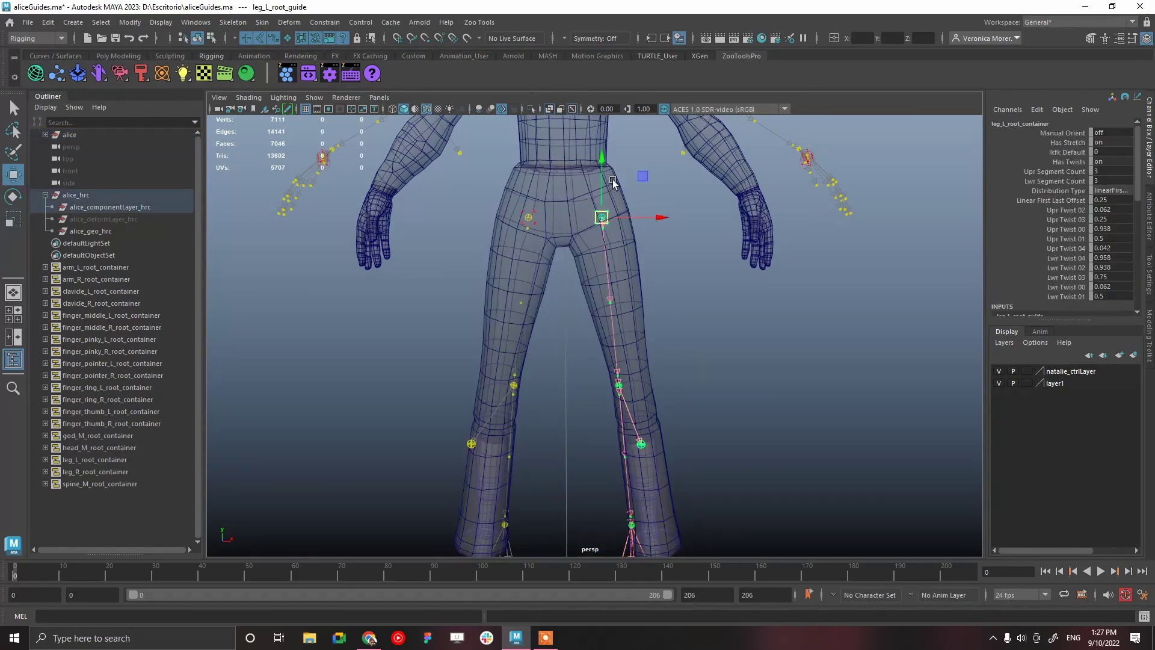
{"action": "mouse_move", "coordinate": [676, 305]}
{"action": "right_mouse_down", "text": "alt"}
{"action": "mouse_move", "coordinate": [621, 272]}
{"action": "mouse_move", "coordinate": [660, 289]}
{"action": "right_mouse_up", "text": "alt"}
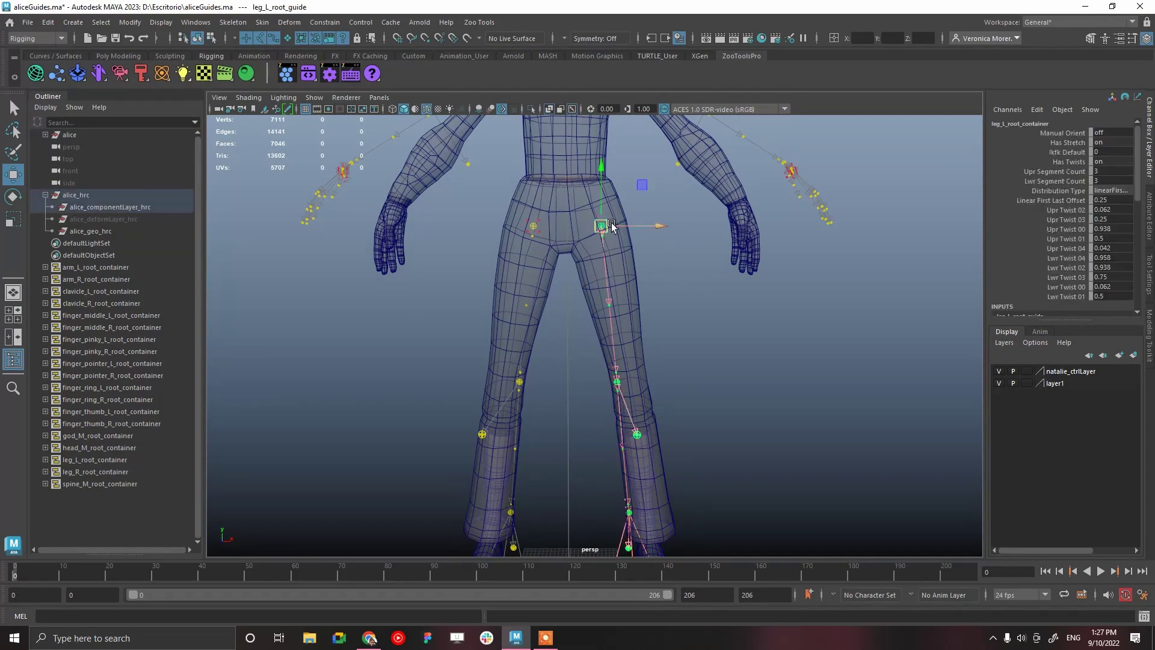
{"action": "left_click_drag", "start_coordinate": [605, 167], "coordinate": [606, 172]}
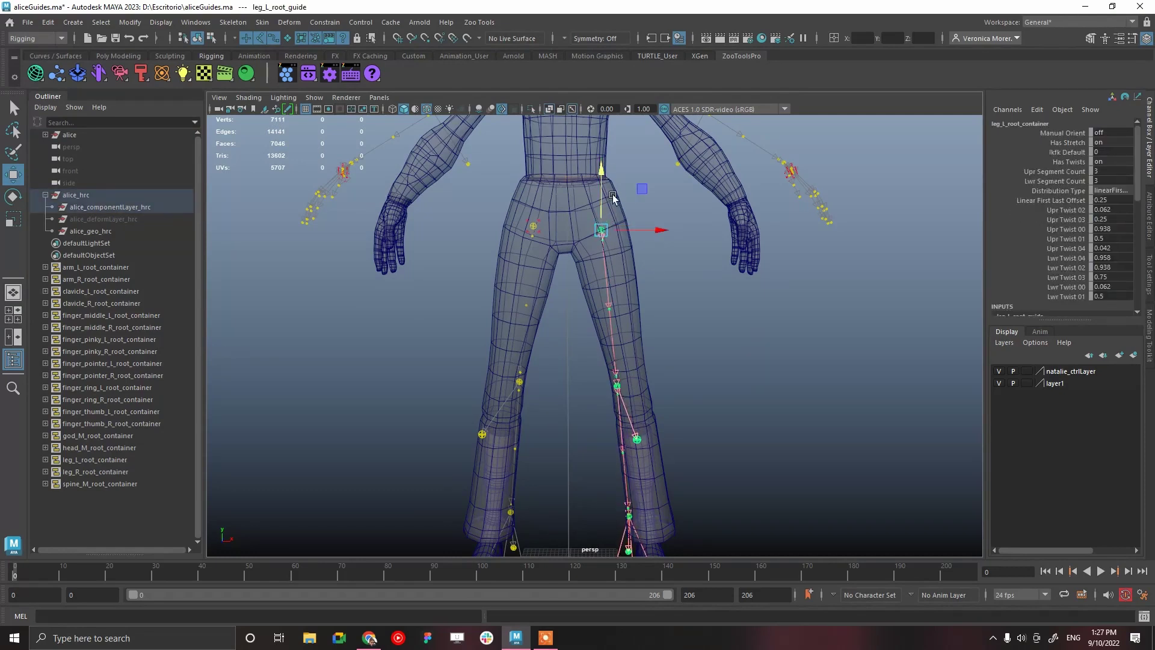
{"action": "left_click_drag", "start_coordinate": [659, 239], "coordinate": [659, 234]}
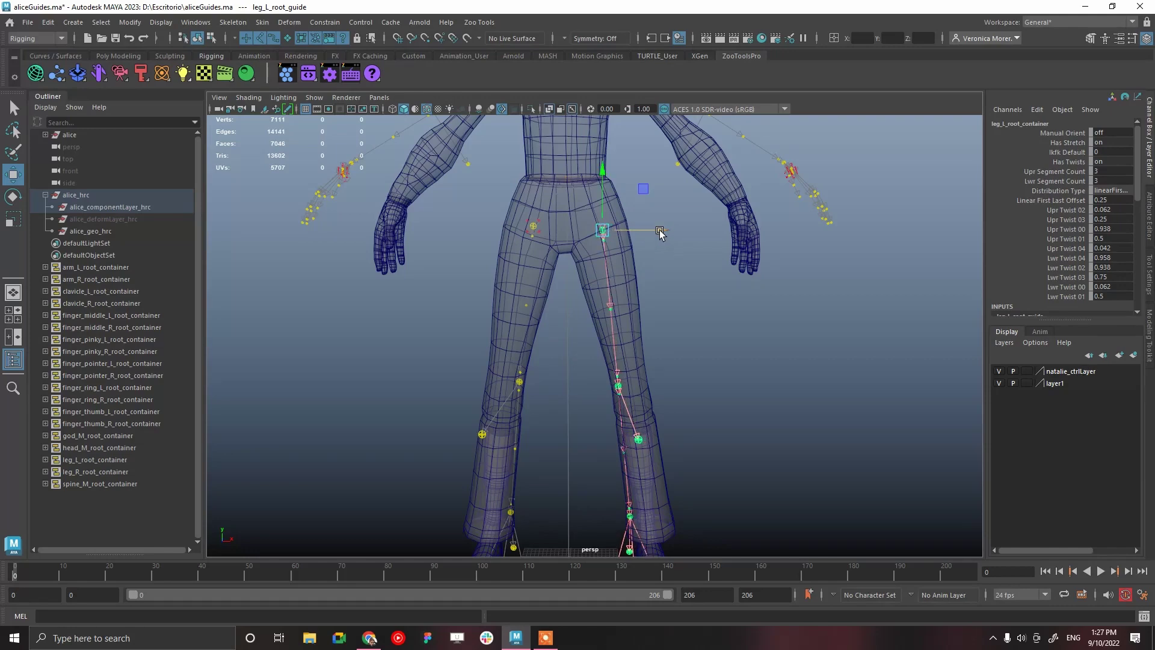
Try to move the left knee guide outward to the middle of the leg mesh, and undo the move
{"action": "left_click", "coordinate": [617, 387]}
{"action": "scroll", "coordinate": [670, 421], "scroll_direction": "down", "scroll_amount": 2}
{"action": "left_click_drag", "start_coordinate": [665, 412], "coordinate": [661, 391], "text": "alt"}
{"action": "middle_click_drag", "start_coordinate": [661, 391], "coordinate": [639, 299], "text": "alt"}
{"action": "left_click_drag", "start_coordinate": [656, 313], "coordinate": [670, 313]}
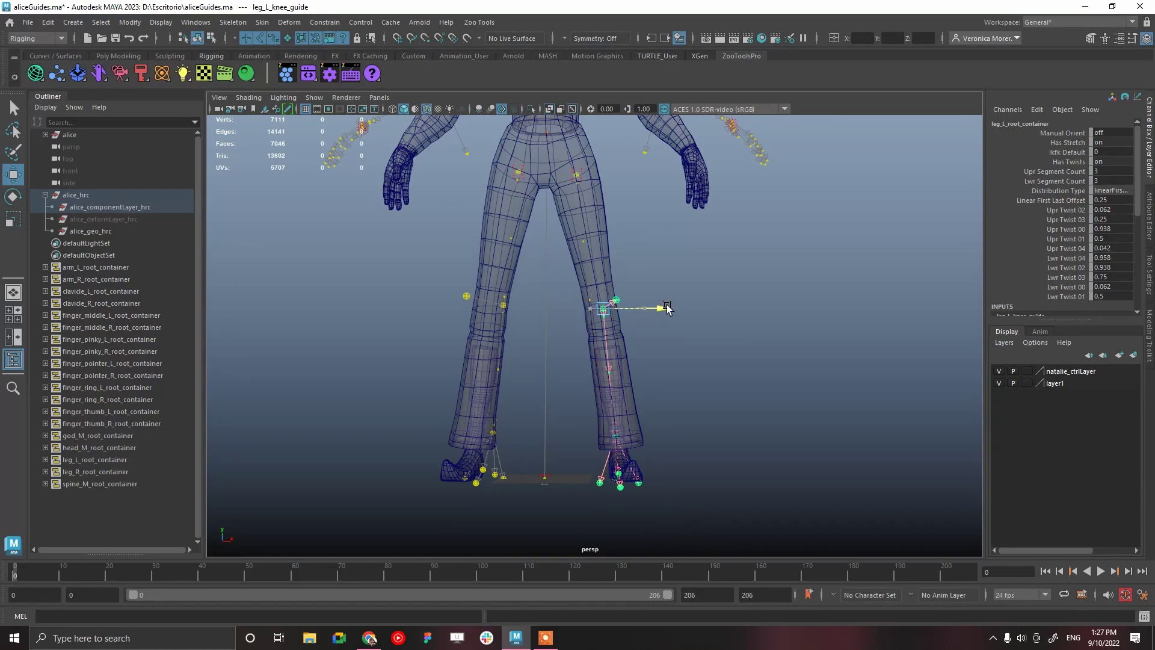
{"action": "left_click", "coordinate": [726, 337]}
{"action": "key", "text": "ctrl+z"}
{"action": "key", "text": "ctrl+z"}
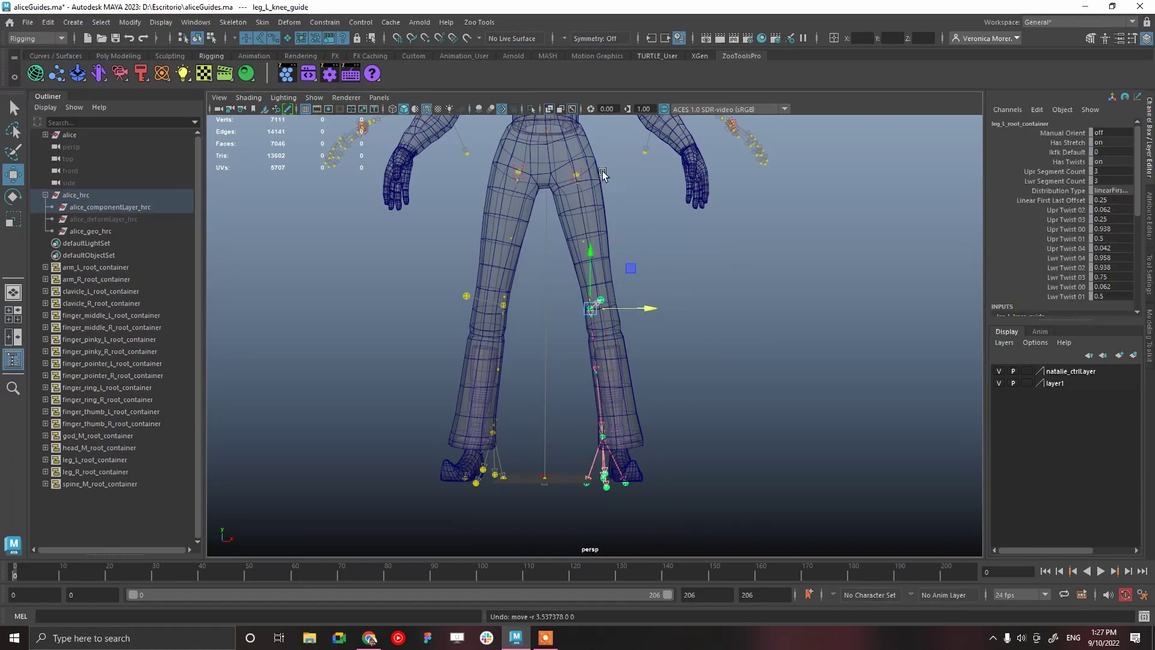
Rotate the left leg root guide outward so the leg chain follows the mesh down to the foot
{"action": "left_click", "coordinate": [580, 176]}
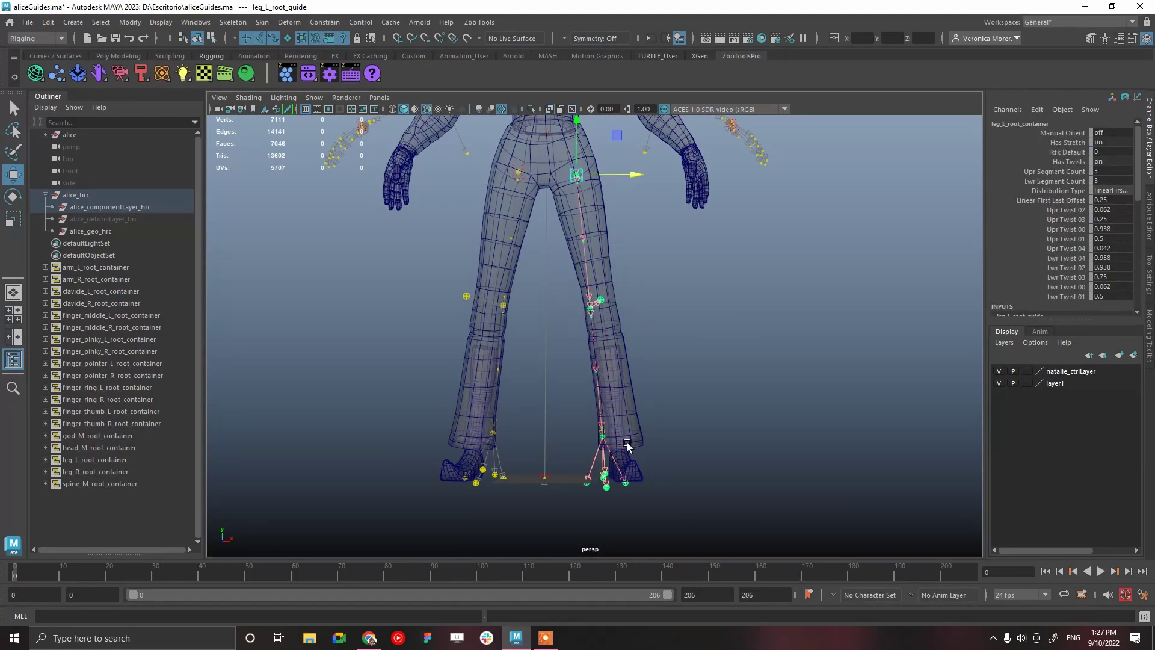
{"action": "key", "text": "e"}
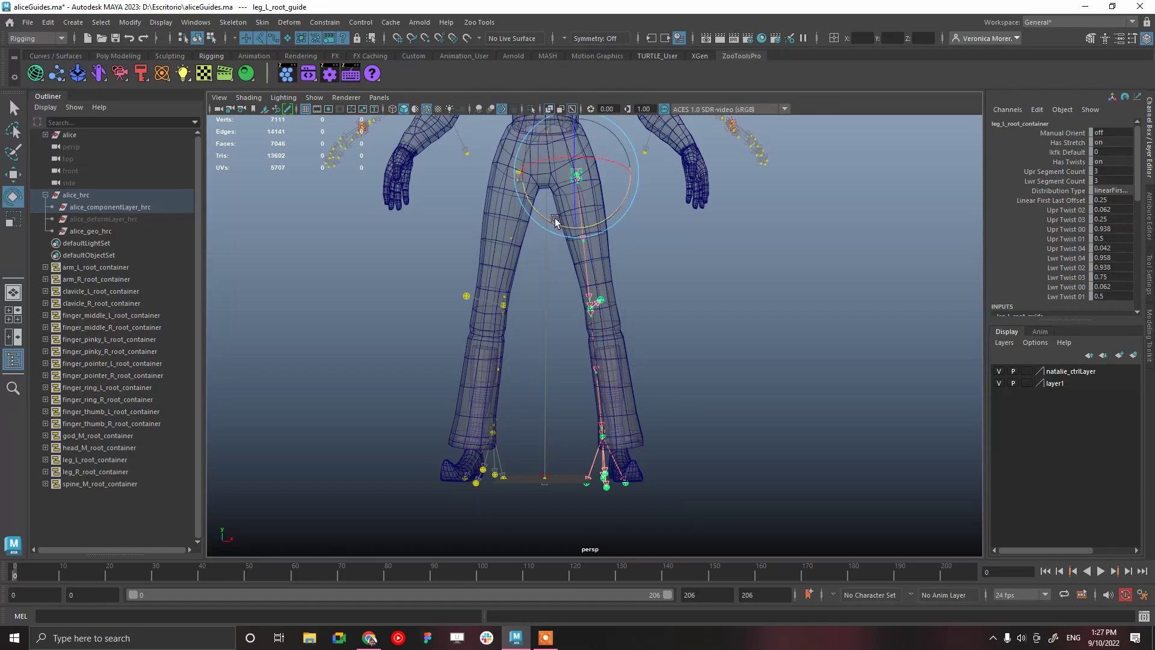
{"action": "left_click_drag", "start_coordinate": [545, 224], "coordinate": [552, 224]}
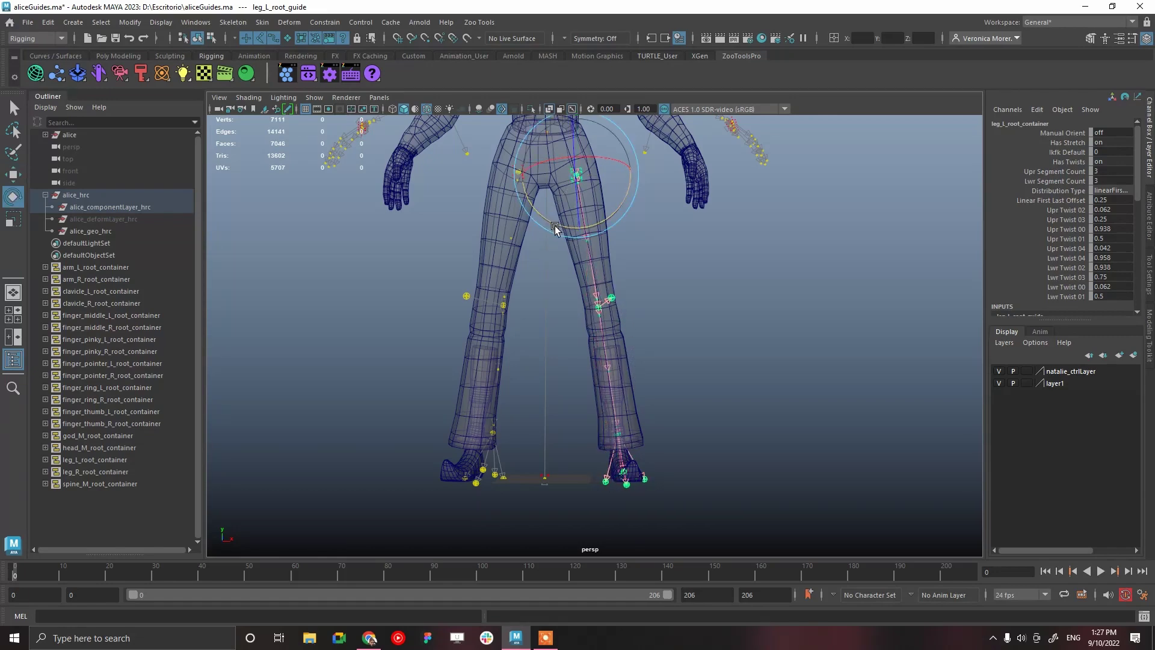
{"action": "left_click", "coordinate": [698, 335]}
Examine how the leg guides and the spine root guide fit the body from the side and front
{"action": "left_click_drag", "start_coordinate": [697, 334], "coordinate": [545, 335], "text": "alt"}
{"action": "middle_click_drag", "start_coordinate": [631, 222], "coordinate": [620, 355], "text": "alt"}
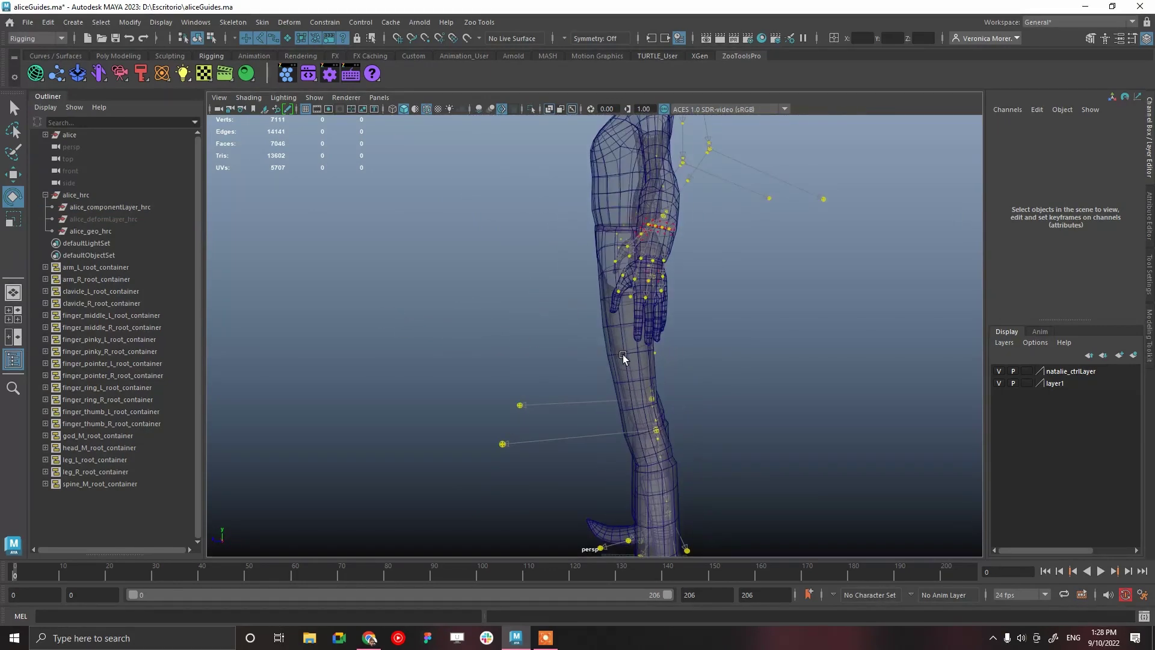
{"action": "right_click_drag", "start_coordinate": [612, 330], "coordinate": [562, 246], "text": "alt"}
{"action": "mouse_move", "coordinate": [561, 247]}
{"action": "left_mouse_down", "text": "alt"}
{"action": "mouse_move", "coordinate": [606, 286]}
{"action": "mouse_move", "coordinate": [549, 237]}
{"action": "mouse_move", "coordinate": [571, 240]}
{"action": "left_mouse_up", "text": "alt"}
{"action": "left_click_drag", "start_coordinate": [630, 265], "coordinate": [659, 264], "text": "alt"}
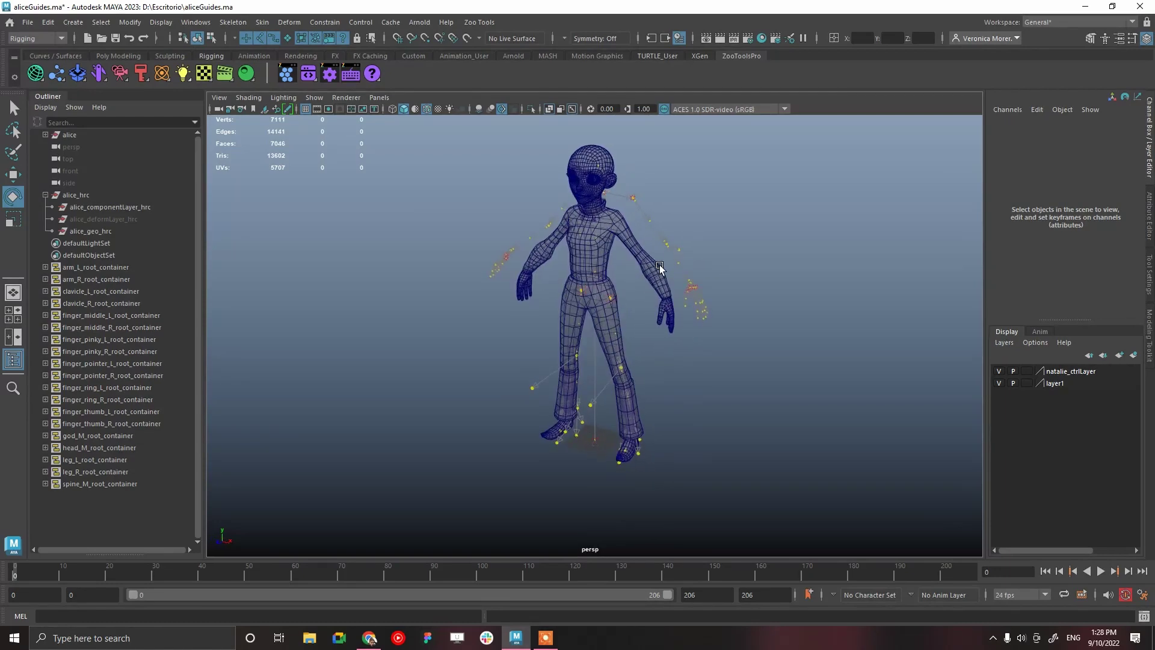
{"action": "left_click", "coordinate": [601, 278]}
{"action": "right_click_drag", "start_coordinate": [602, 278], "coordinate": [707, 342], "text": "alt"}
{"action": "left_click_drag", "start_coordinate": [708, 342], "coordinate": [584, 304], "text": "alt"}
{"action": "right_click_drag", "start_coordinate": [607, 325], "coordinate": [482, 201], "text": "alt"}
{"action": "left_click_drag", "start_coordinate": [482, 201], "coordinate": [572, 307], "text": "alt"}
{"action": "key", "text": "w"}
{"action": "right_click_drag", "start_coordinate": [587, 341], "coordinate": [706, 433], "text": "alt"}
{"action": "left_click_drag", "start_coordinate": [655, 311], "coordinate": [690, 349], "text": "alt"}
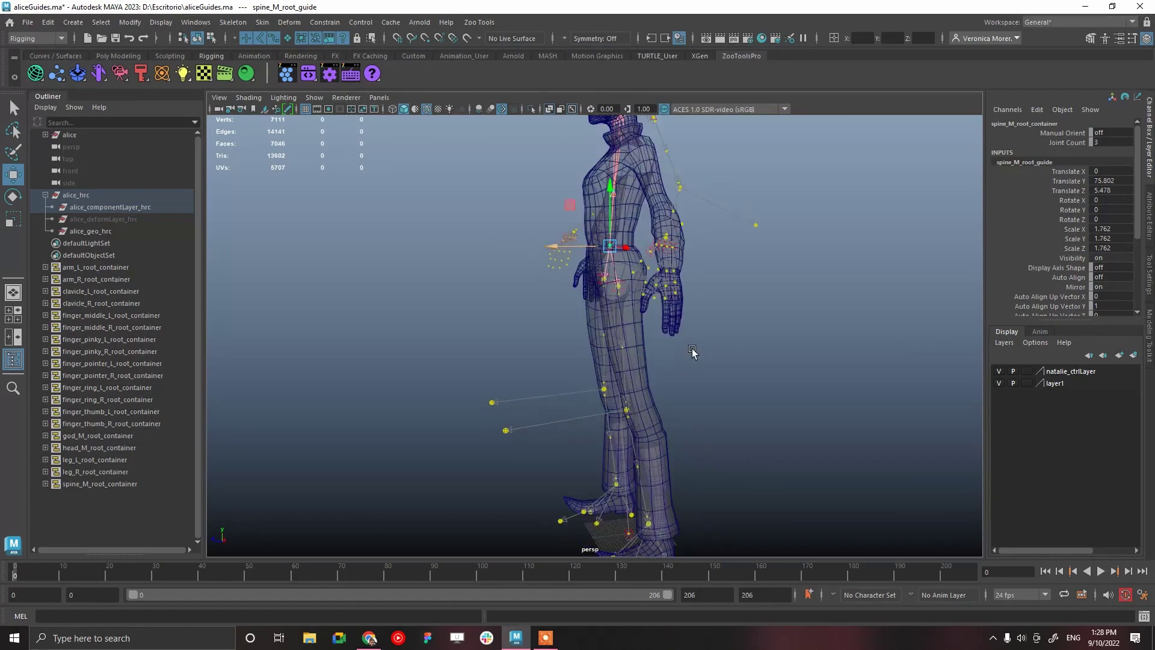
{"action": "left_click", "coordinate": [713, 378]}
Adjust the left leg root guide's depth inside the hip, checking it from the front and side
{"action": "left_click", "coordinate": [620, 285]}
{"action": "left_click_drag", "start_coordinate": [620, 286], "coordinate": [637, 314], "text": "alt"}
{"action": "left_click_drag", "start_coordinate": [564, 295], "coordinate": [715, 305]}
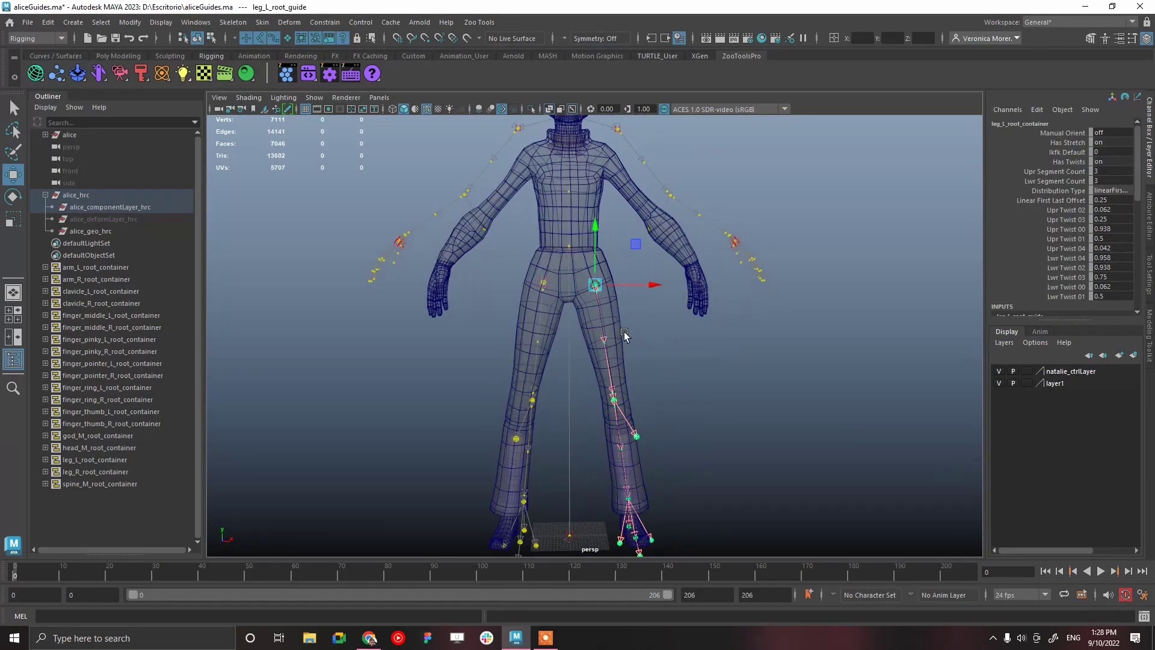
{"action": "left_click_drag", "start_coordinate": [666, 361], "coordinate": [535, 361], "text": "alt"}
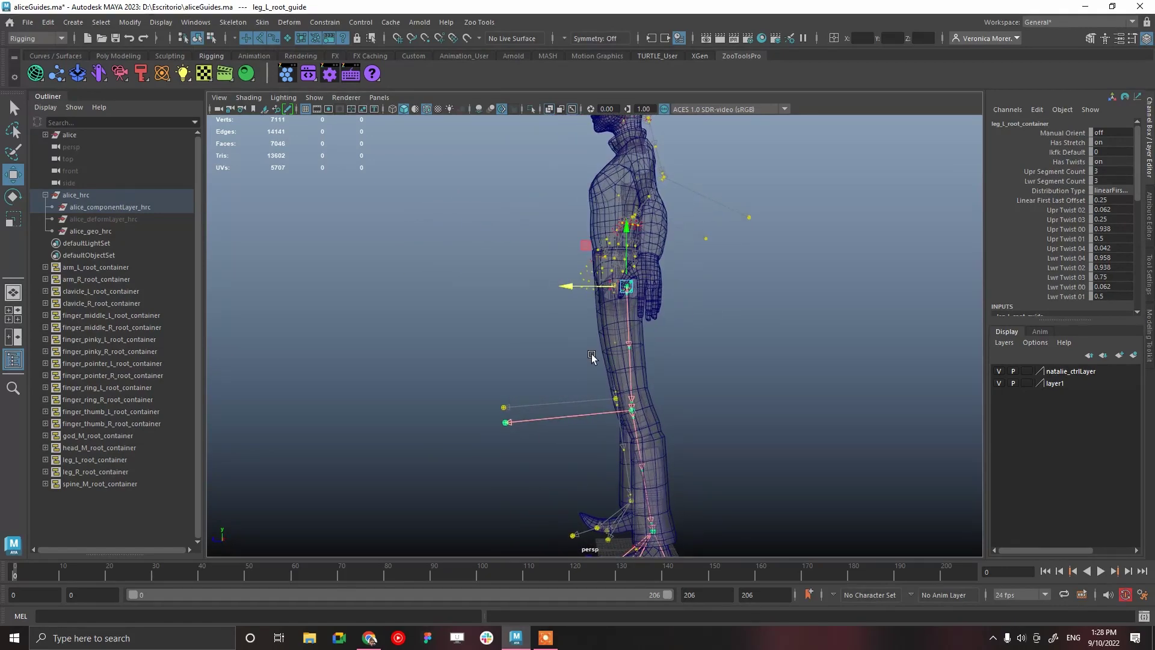
{"action": "right_click_drag", "start_coordinate": [592, 354], "coordinate": [707, 368], "text": "alt"}
{"action": "left_click_drag", "start_coordinate": [630, 288], "coordinate": [601, 294], "text": "alt"}
{"action": "left_click", "coordinate": [592, 279]}
Nudge the left knee guide slightly down to fit the knee of the leg mesh
{"action": "middle_click_drag", "start_coordinate": [602, 293], "coordinate": [582, 236], "text": "alt"}
{"action": "left_click_drag", "start_coordinate": [583, 235], "coordinate": [624, 282], "text": "alt"}
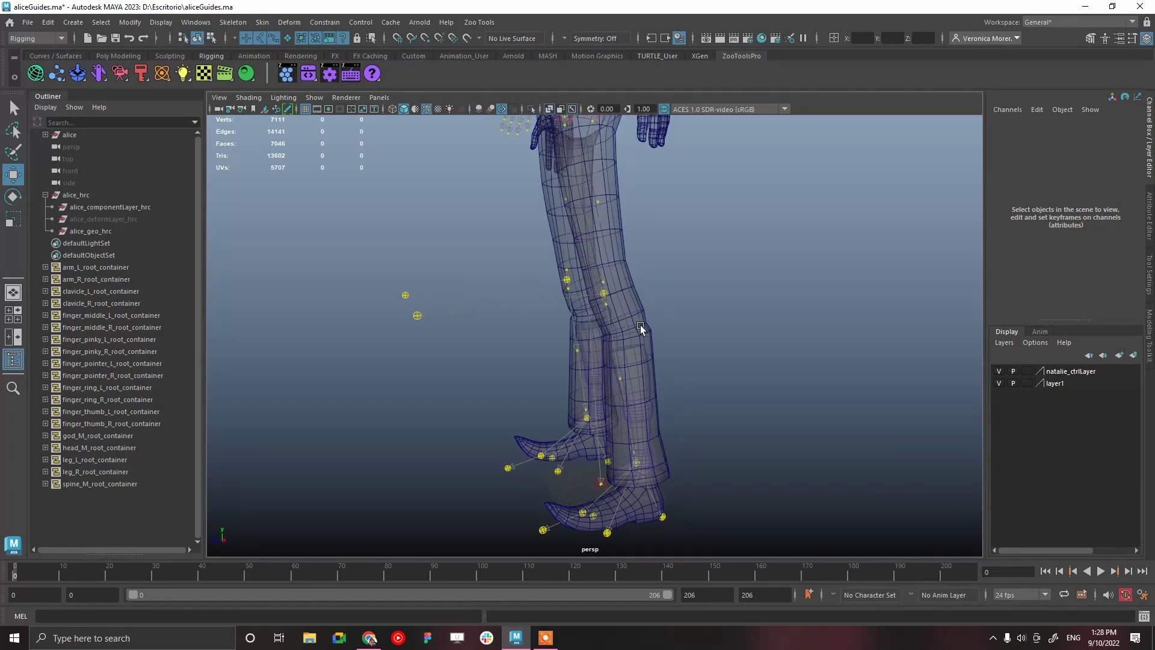
{"action": "left_click_drag", "start_coordinate": [647, 329], "coordinate": [629, 322], "text": "alt"}
{"action": "left_click_drag", "start_coordinate": [623, 279], "coordinate": [600, 287], "text": "alt"}
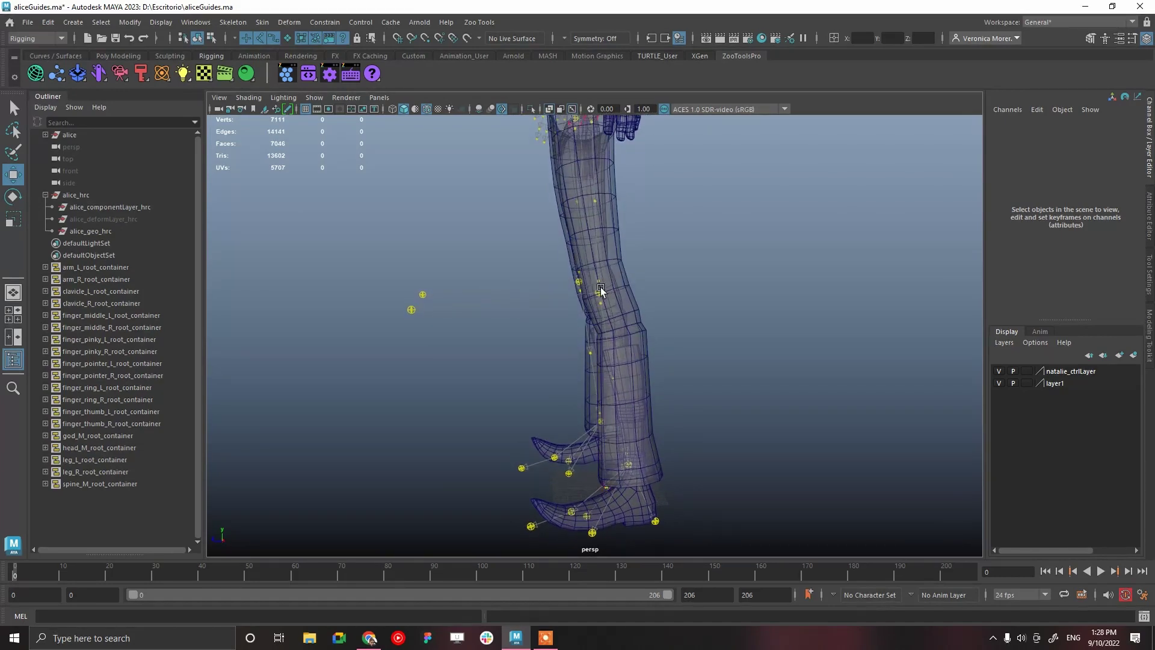
{"action": "left_click", "coordinate": [600, 287]}
{"action": "left_click_drag", "start_coordinate": [596, 246], "coordinate": [596, 248]}
Adjust the left foot guide's height and depth to fit the ankle, viewing the leg from the side
{"action": "left_click_drag", "start_coordinate": [633, 347], "coordinate": [611, 431], "text": "alt"}
{"action": "left_click", "coordinate": [611, 432]}
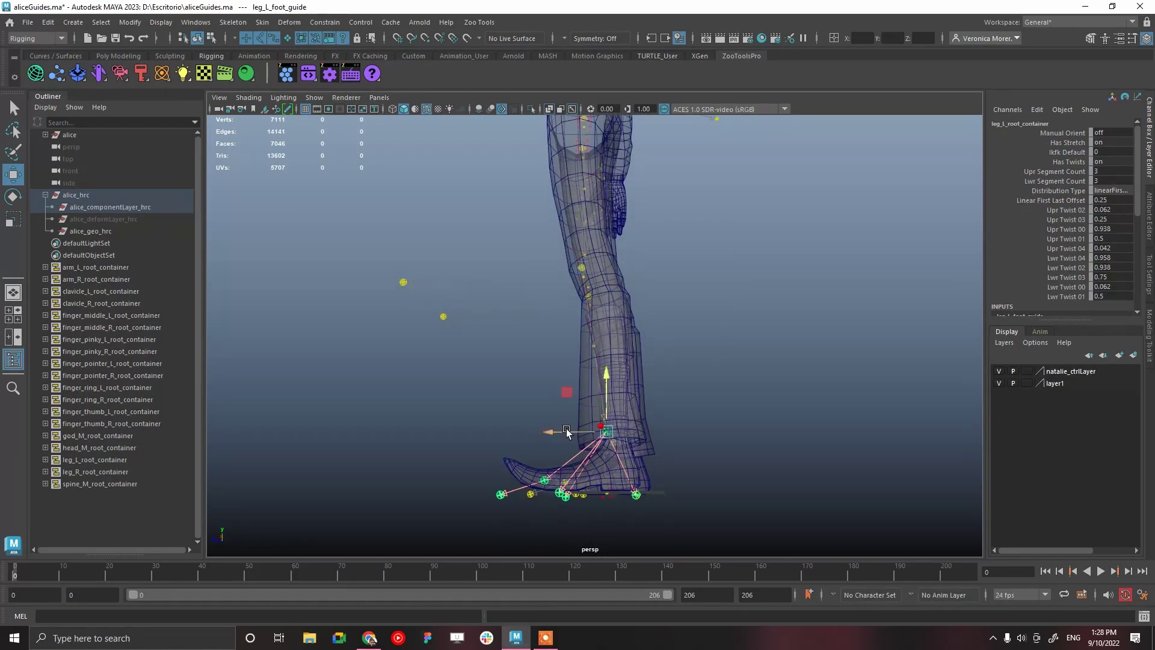
{"action": "left_click_drag", "start_coordinate": [655, 342], "coordinate": [677, 361], "text": "alt"}
{"action": "right_click_drag", "start_coordinate": [679, 359], "coordinate": [554, 269], "text": "alt"}
{"action": "left_click_drag", "start_coordinate": [553, 268], "coordinate": [680, 307], "text": "alt"}
{"action": "left_click_drag", "start_coordinate": [622, 281], "coordinate": [727, 467], "text": "alt"}
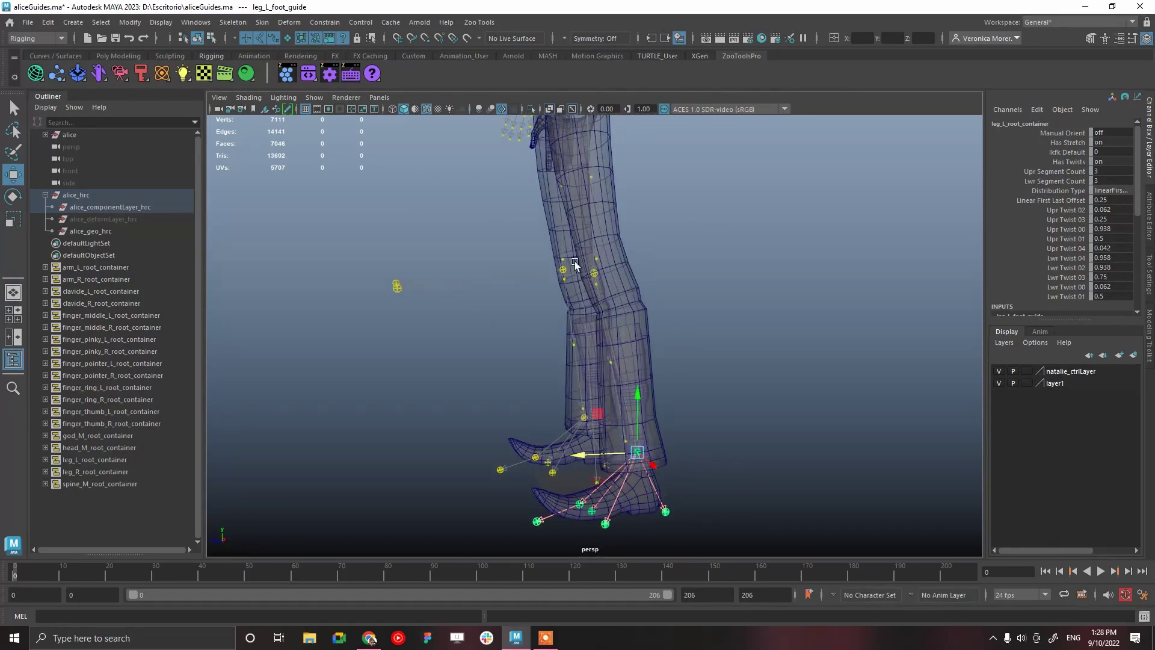
Adjust the left heel guide's height and depth to fit the heel of the boot
{"action": "left_click_drag", "start_coordinate": [676, 315], "coordinate": [648, 266], "text": "alt"}
{"action": "left_click_drag", "start_coordinate": [683, 319], "coordinate": [734, 381], "text": "alt"}
{"action": "left_click", "coordinate": [733, 390]}
{"action": "left_click_drag", "start_coordinate": [734, 336], "coordinate": [733, 324]}
{"action": "left_click_drag", "start_coordinate": [690, 382], "coordinate": [672, 398]}
Adjust the left foot's inner and outer guides along the boot, and bring the inner guide closer to the sole
{"action": "left_click", "coordinate": [634, 392]}
{"action": "left_click", "coordinate": [640, 397]}
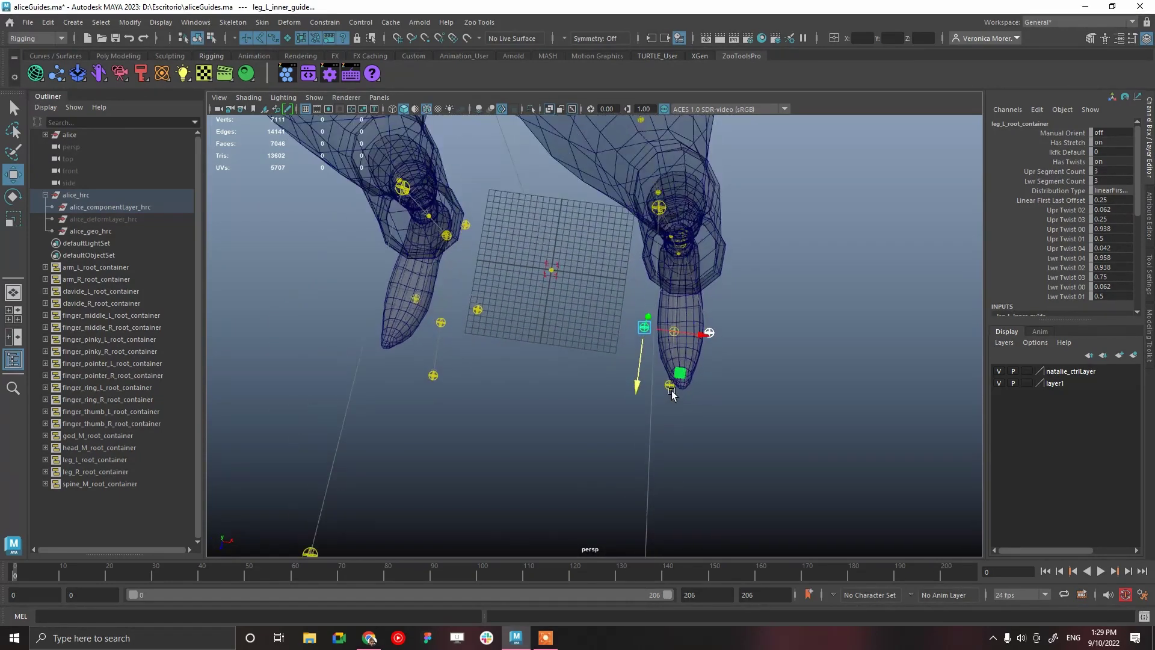
{"action": "left_click", "coordinate": [630, 353]}
{"action": "left_click", "coordinate": [645, 327]}
{"action": "left_click_drag", "start_coordinate": [686, 334], "coordinate": [650, 362]}
Move the left ball guide outward to the boot's centre and rotate it so the toe guide lines up with the tip
{"action": "left_click", "coordinate": [724, 378]}
{"action": "left_click", "coordinate": [674, 331]}
{"action": "left_click_drag", "start_coordinate": [721, 334], "coordinate": [727, 333]}
{"action": "key", "text": "e"}
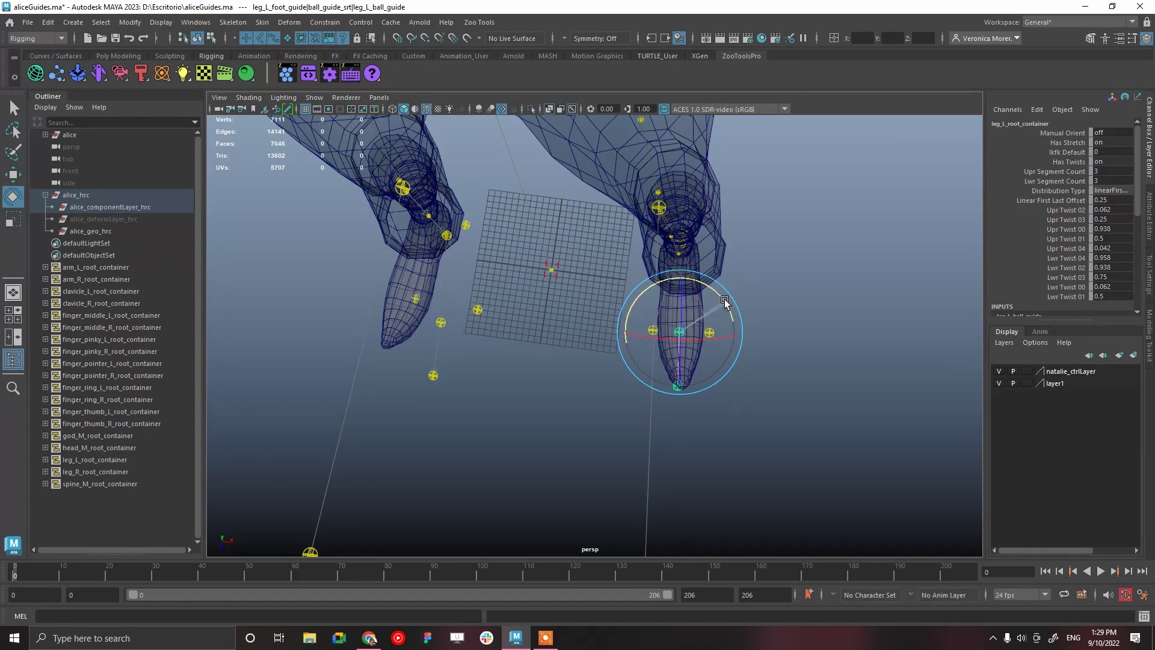
{"action": "left_click", "coordinate": [801, 350]}
Raise the left toe guide toward the upturned tip of the boot
{"action": "left_click_drag", "start_coordinate": [802, 351], "coordinate": [686, 291], "text": "alt"}
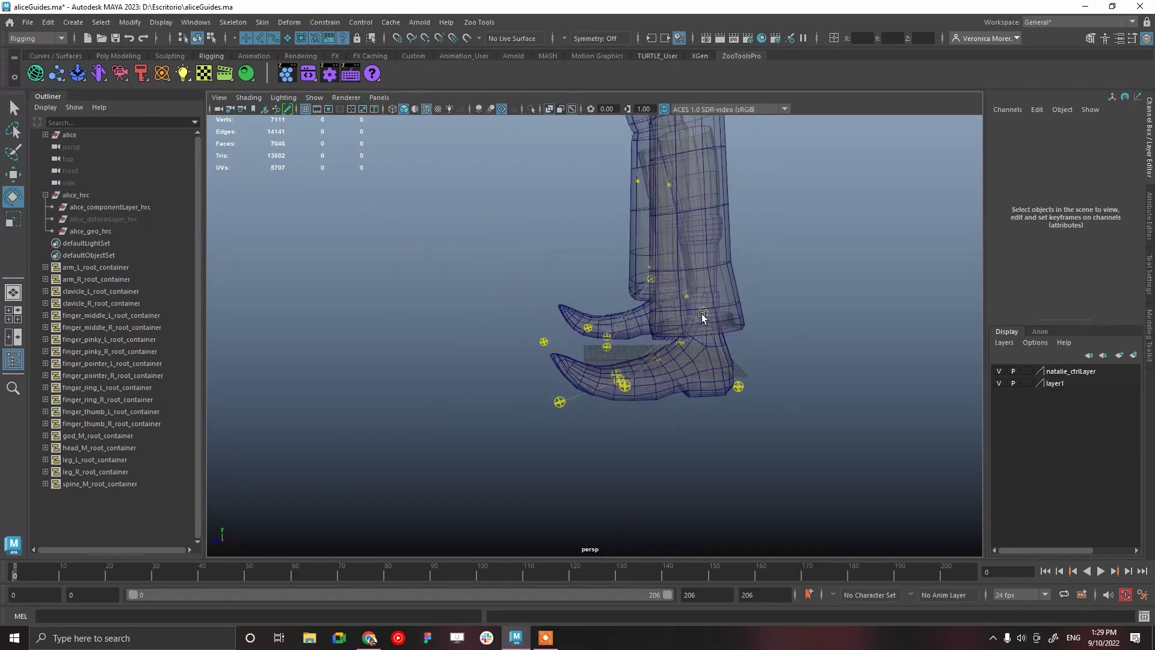
{"action": "right_click_drag", "start_coordinate": [702, 317], "coordinate": [575, 357], "text": "alt"}
{"action": "left_click_drag", "start_coordinate": [577, 360], "coordinate": [546, 379], "text": "alt"}
{"action": "left_click", "coordinate": [547, 377]}
{"action": "key", "text": "w"}
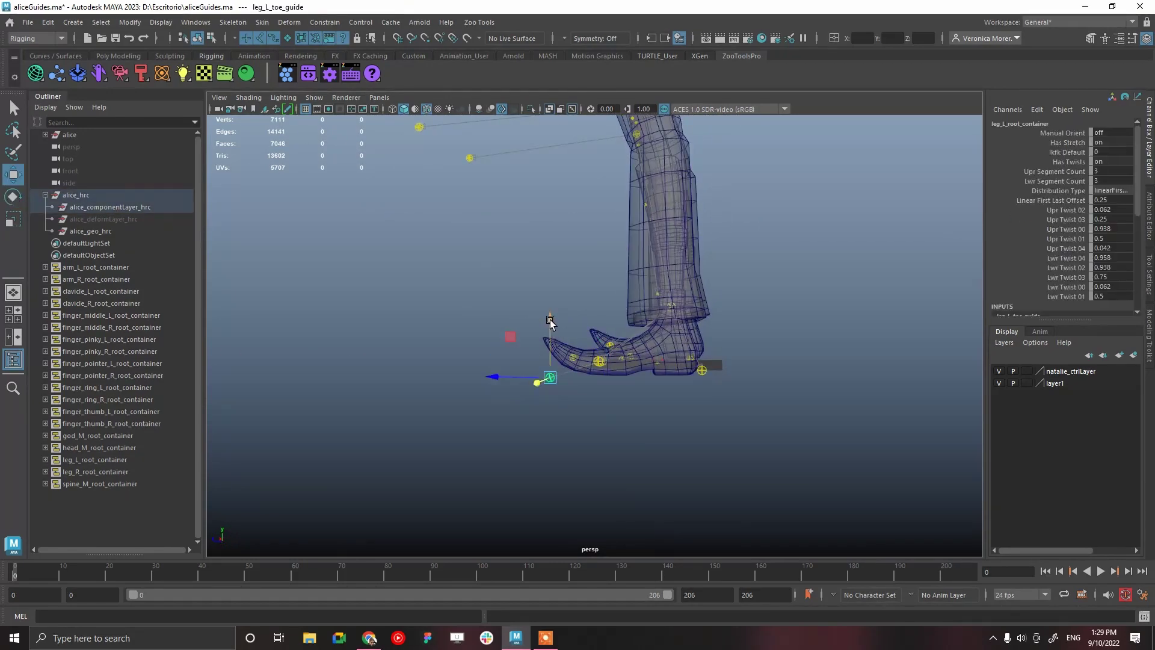
{"action": "left_click_drag", "start_coordinate": [551, 327], "coordinate": [555, 310]}
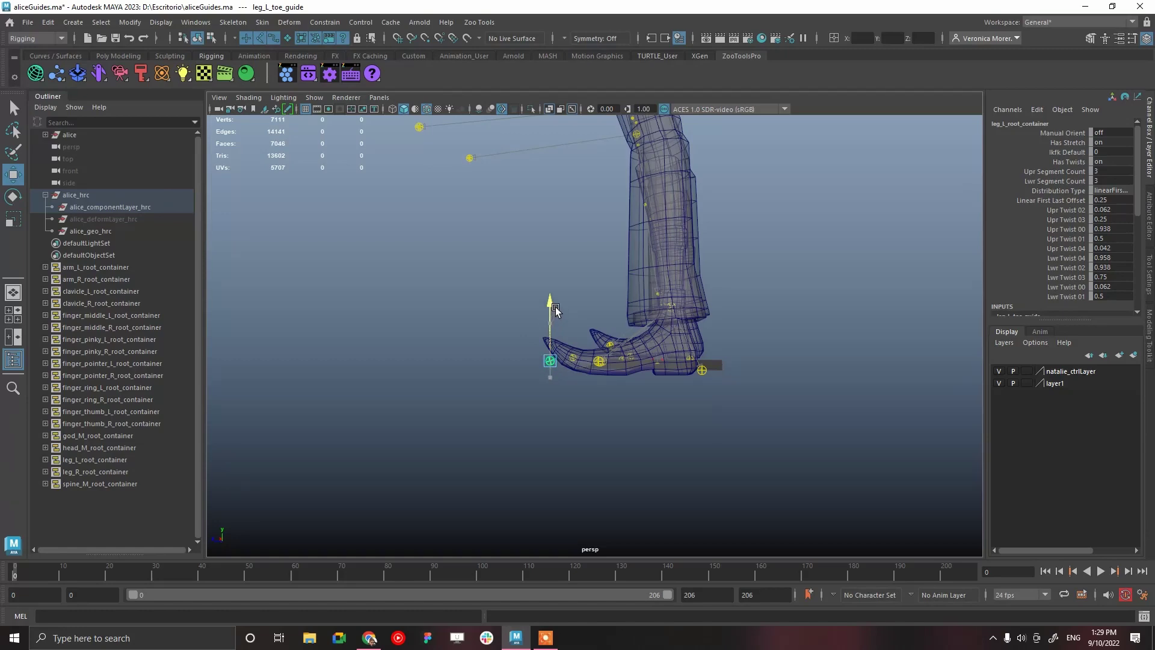
{"action": "left_click", "coordinate": [678, 422]}
Align the left leg's guides with Align Selected from the leg root guide and check them from the side
{"action": "left_click_drag", "start_coordinate": [678, 422], "coordinate": [723, 247], "text": "alt"}
{"action": "middle_click_drag", "start_coordinate": [723, 247], "coordinate": [690, 402], "text": "alt"}
{"action": "left_click_drag", "start_coordinate": [690, 402], "coordinate": [813, 402], "text": "alt"}
{"action": "middle_click_drag", "start_coordinate": [672, 372], "coordinate": [674, 487], "text": "alt"}
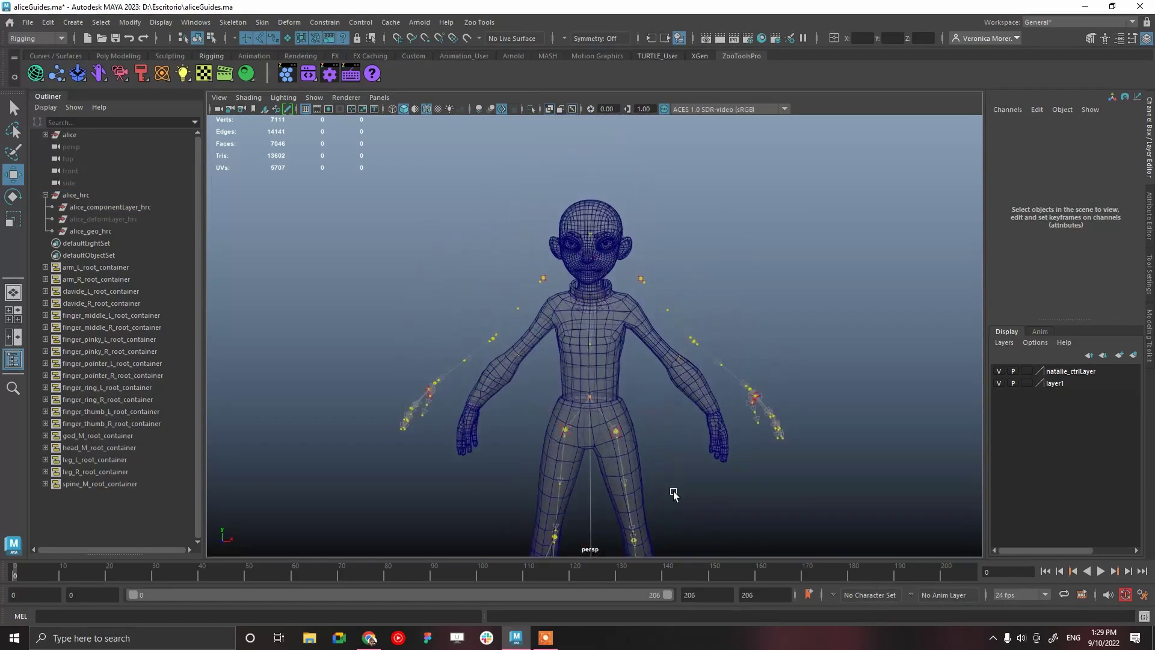
{"action": "scroll", "coordinate": [601, 337], "scroll_direction": "up", "scroll_amount": 5}
{"action": "middle_click_drag", "start_coordinate": [638, 415], "coordinate": [632, 236], "text": "alt"}
{"action": "left_click_drag", "start_coordinate": [650, 345], "coordinate": [641, 320], "text": "alt"}
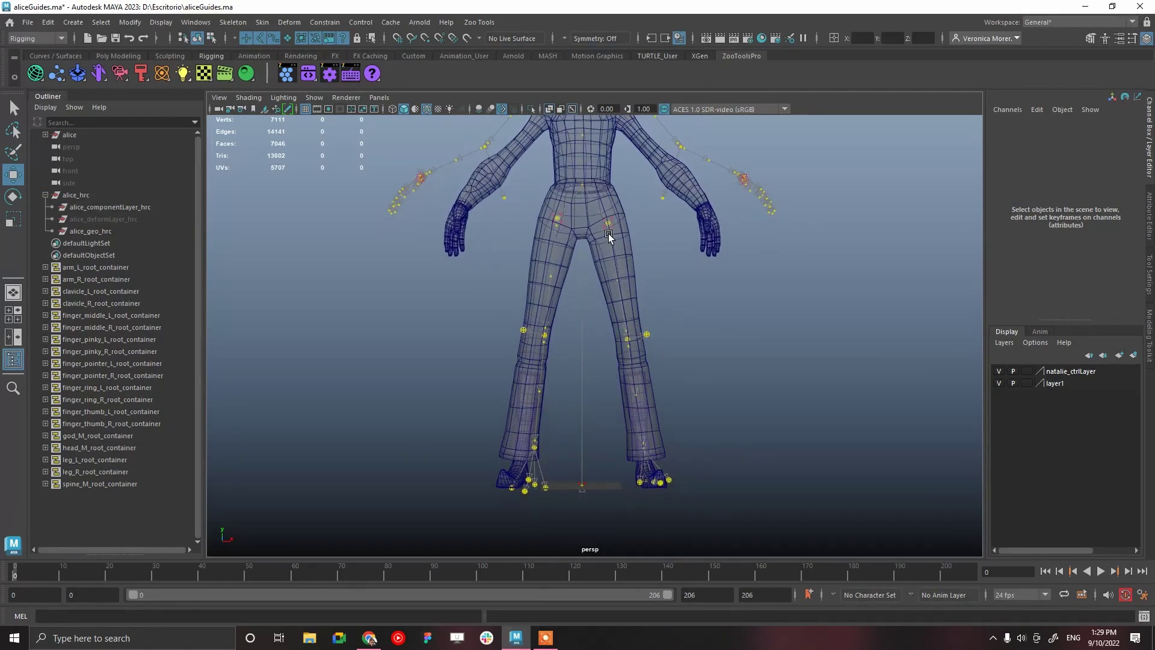
{"action": "left_click", "coordinate": [611, 225]}
{"action": "right_click", "coordinate": [608, 224]}
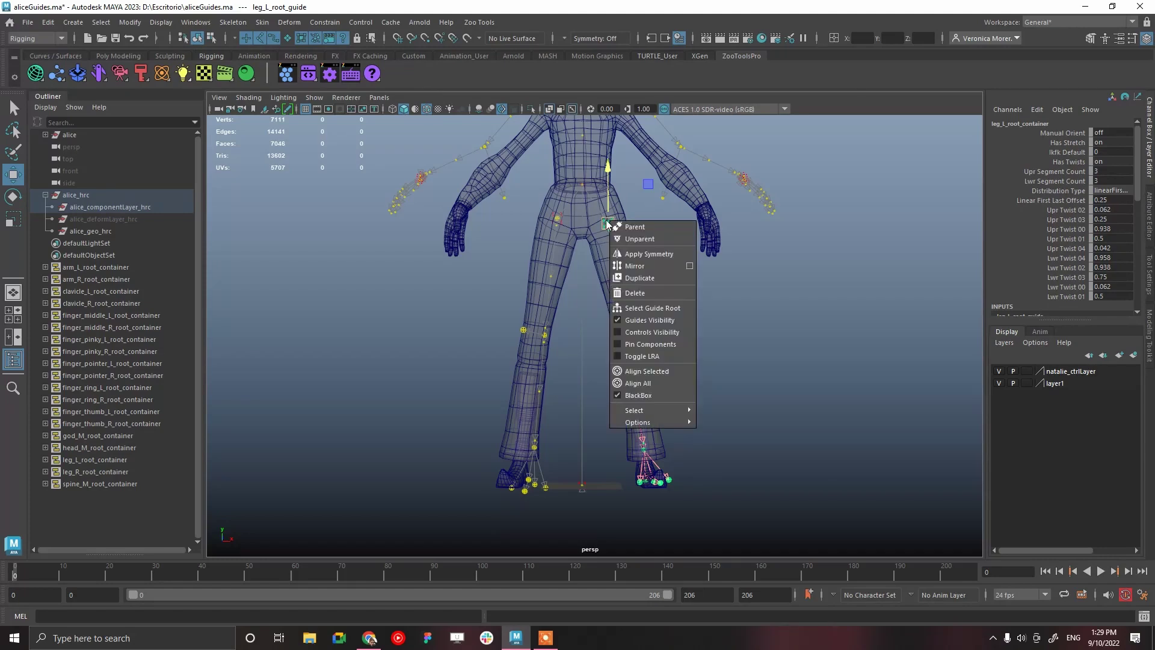
{"action": "left_click", "coordinate": [666, 371]}
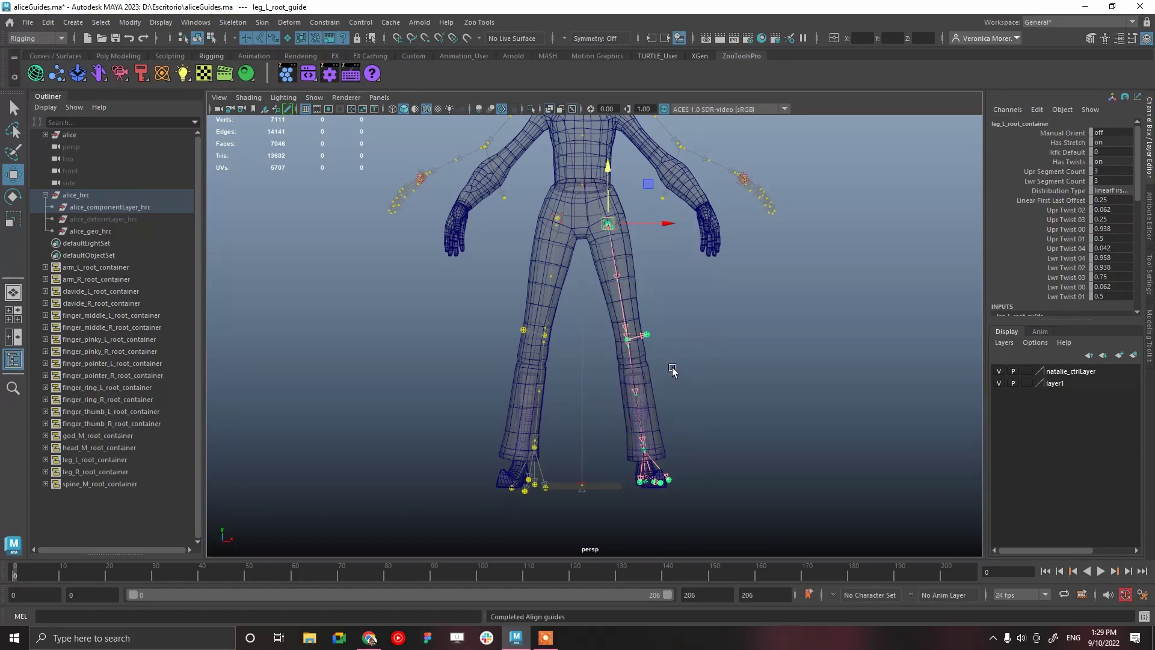
{"action": "left_click_drag", "start_coordinate": [668, 380], "coordinate": [561, 374], "text": "alt"}
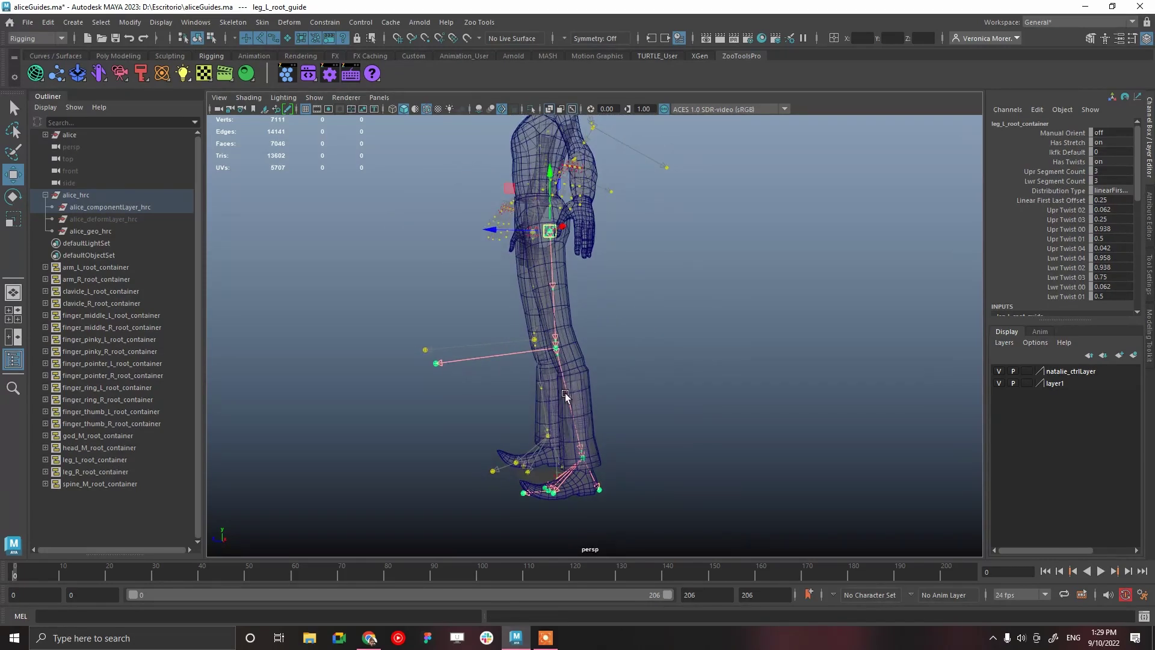
Apply symmetry from the left leg's root guide so the right leg's guides mirror the left ones
{"action": "left_click_drag", "start_coordinate": [553, 286], "coordinate": [597, 291], "text": "alt"}
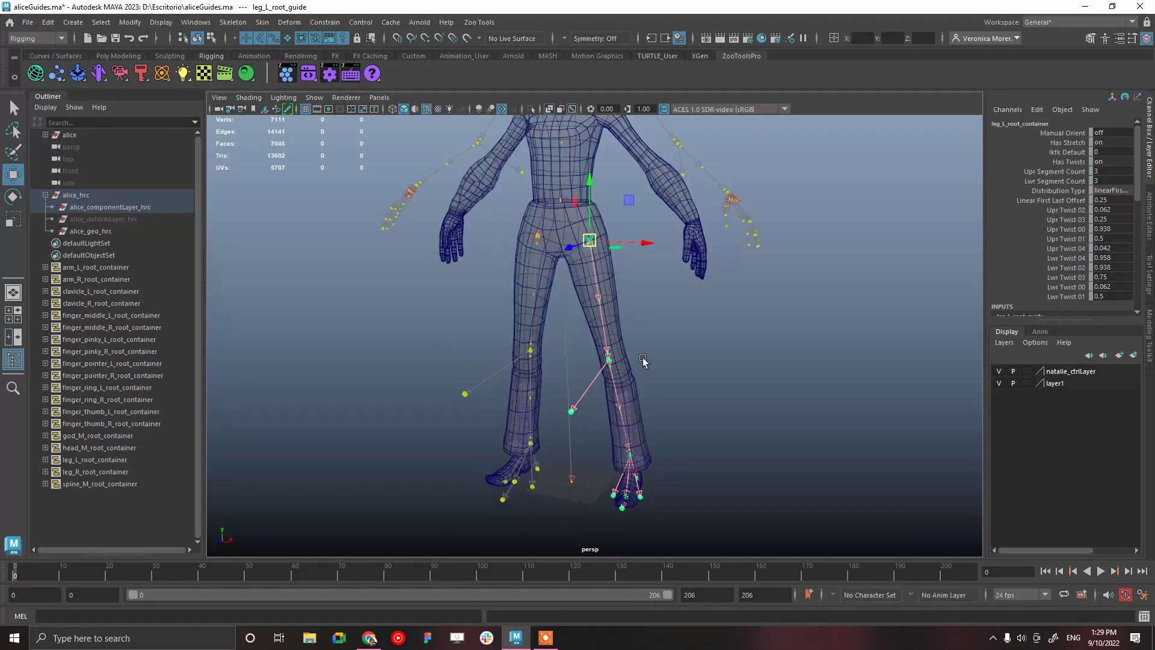
{"action": "left_click_drag", "start_coordinate": [640, 365], "coordinate": [625, 296], "text": "alt"}
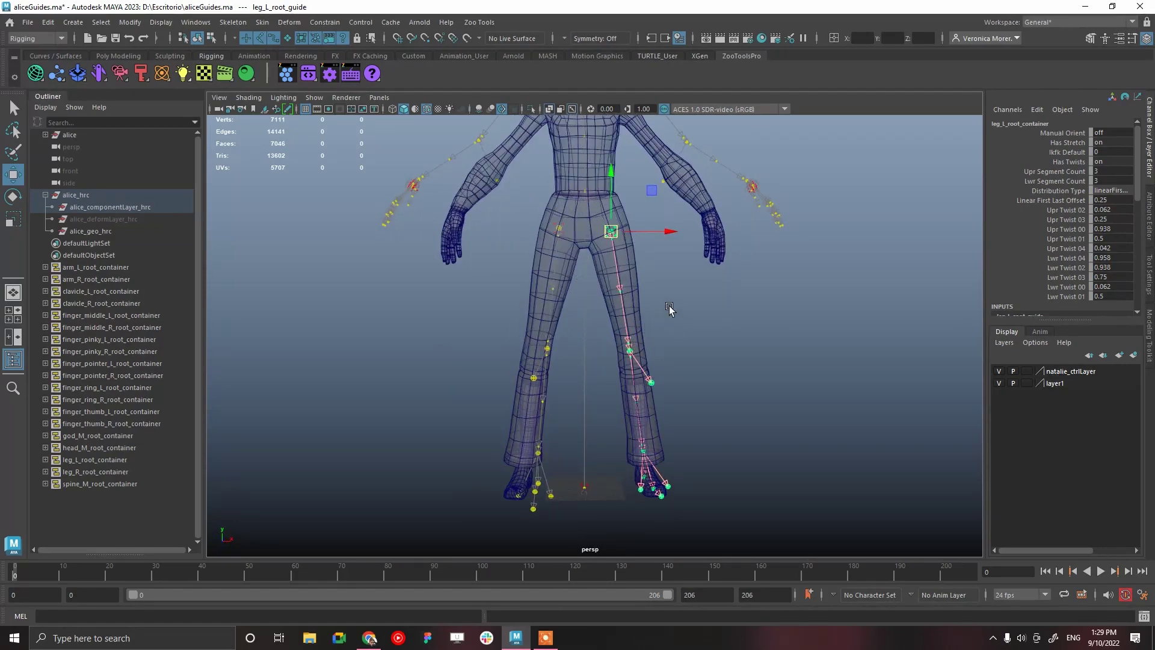
{"action": "left_click_drag", "start_coordinate": [631, 287], "coordinate": [608, 232], "text": "alt"}
{"action": "right_click", "coordinate": [608, 231]}
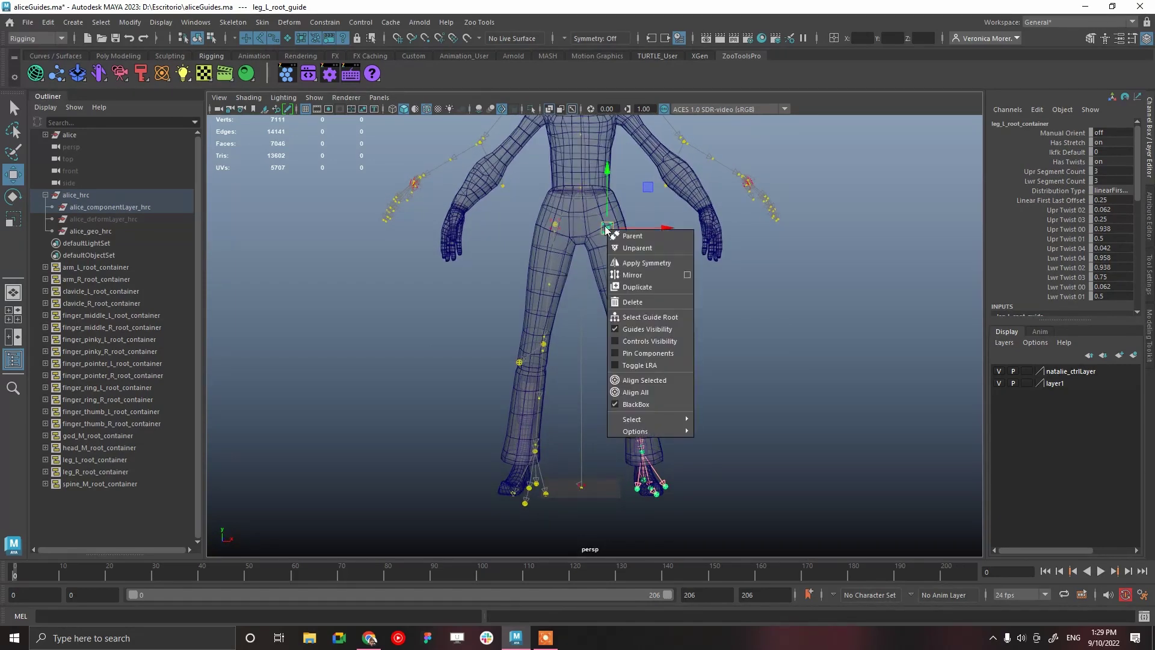
{"action": "left_click", "coordinate": [641, 263]}
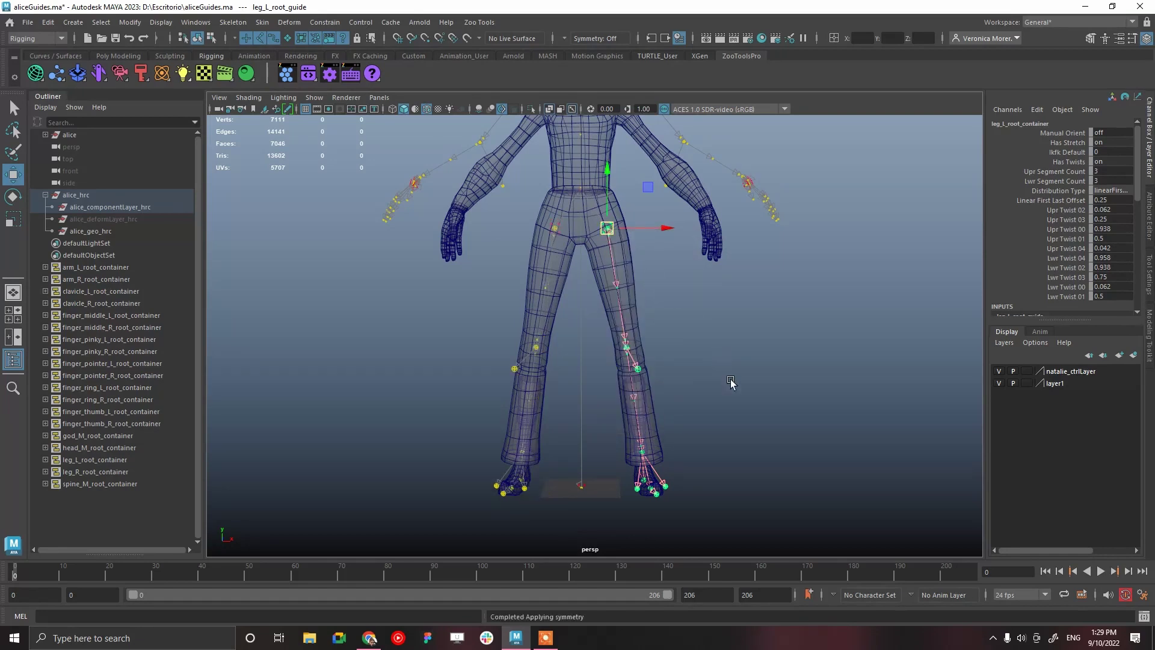
{"action": "left_click", "coordinate": [681, 355]}
Lower the chest-level spine_M_02 guide slightly within the torso
{"action": "left_click_drag", "start_coordinate": [624, 255], "coordinate": [670, 255], "text": "alt"}
{"action": "middle_click_drag", "start_coordinate": [670, 255], "coordinate": [703, 460], "text": "alt"}
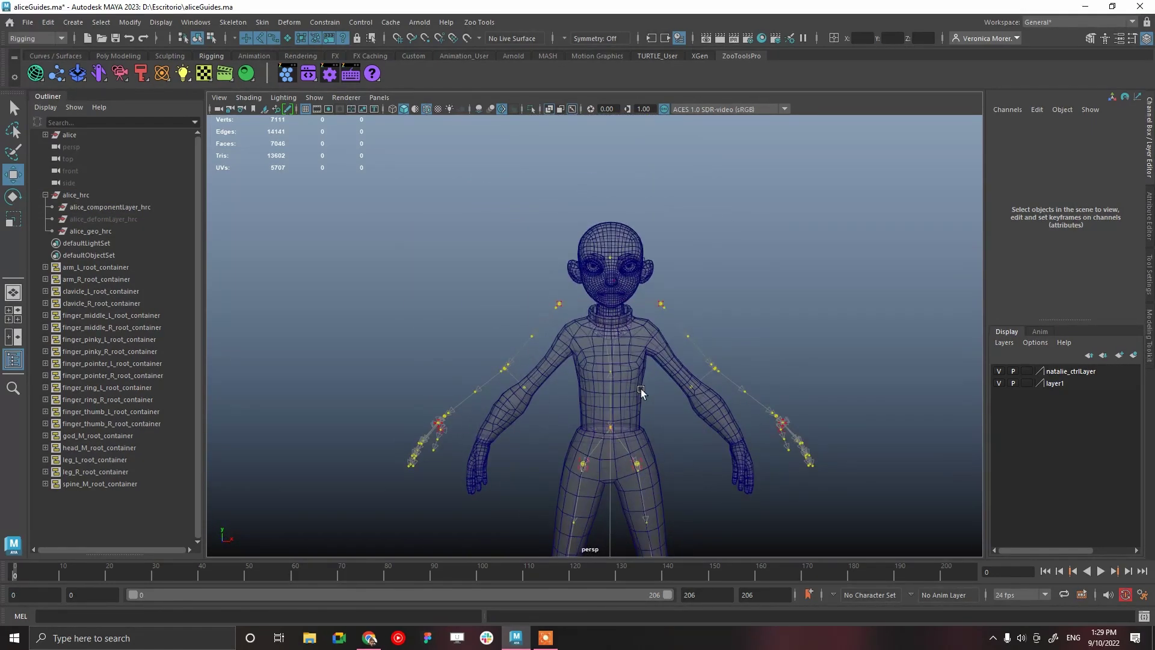
{"action": "right_click_drag", "start_coordinate": [641, 388], "coordinate": [806, 503], "text": "alt"}
{"action": "left_click", "coordinate": [633, 421]}
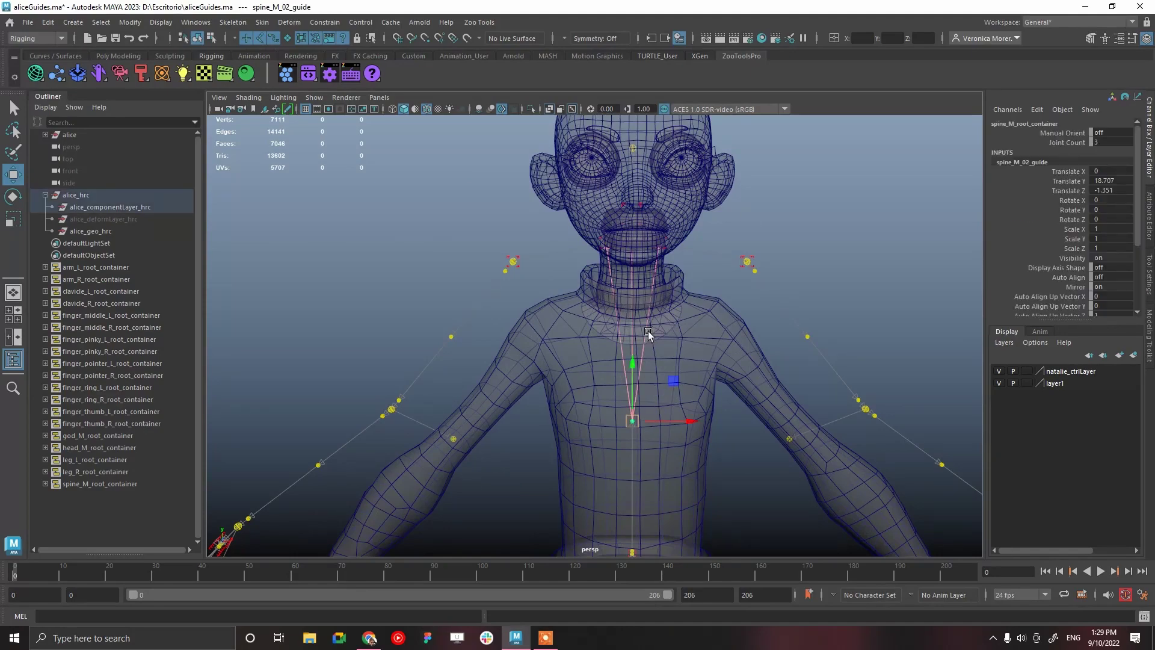
{"action": "scroll", "coordinate": [672, 333], "scroll_direction": "down", "scroll_amount": 3}
{"action": "middle_click_drag", "start_coordinate": [651, 320], "coordinate": [631, 234], "text": "alt"}
{"action": "mouse_move", "coordinate": [632, 256]}
{"action": "left_mouse_down", "text": "alt"}
{"action": "mouse_move", "coordinate": [773, 257]}
{"action": "mouse_move", "coordinate": [629, 275]}
{"action": "left_mouse_up", "text": "alt"}
{"action": "scroll", "coordinate": [630, 271], "scroll_direction": "down", "scroll_amount": 1}
{"action": "left_click_drag", "start_coordinate": [600, 229], "coordinate": [599, 236]}
{"action": "left_click_drag", "start_coordinate": [602, 295], "coordinate": [552, 257], "text": "alt"}
{"action": "left_click_drag", "start_coordinate": [657, 255], "coordinate": [662, 258], "text": "alt"}
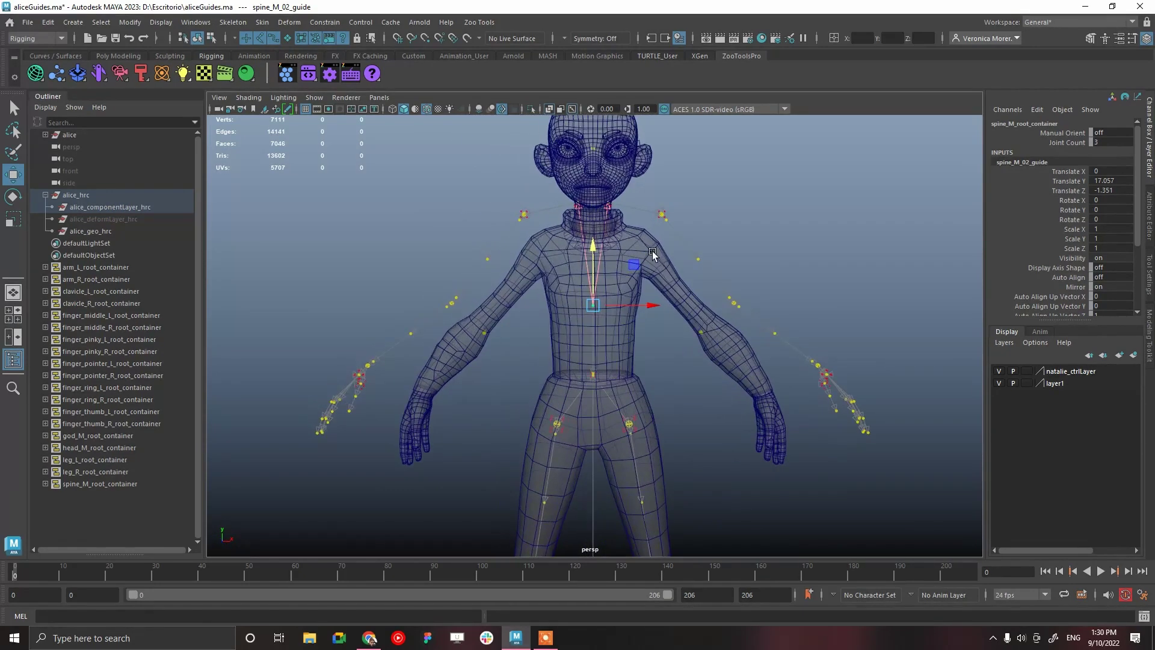
Move the left clavicle root guide inward beside the neck and down to collar height
{"action": "left_click", "coordinate": [662, 180]}
{"action": "left_click", "coordinate": [611, 203]}
{"action": "left_click_drag", "start_coordinate": [611, 147], "coordinate": [619, 190]}
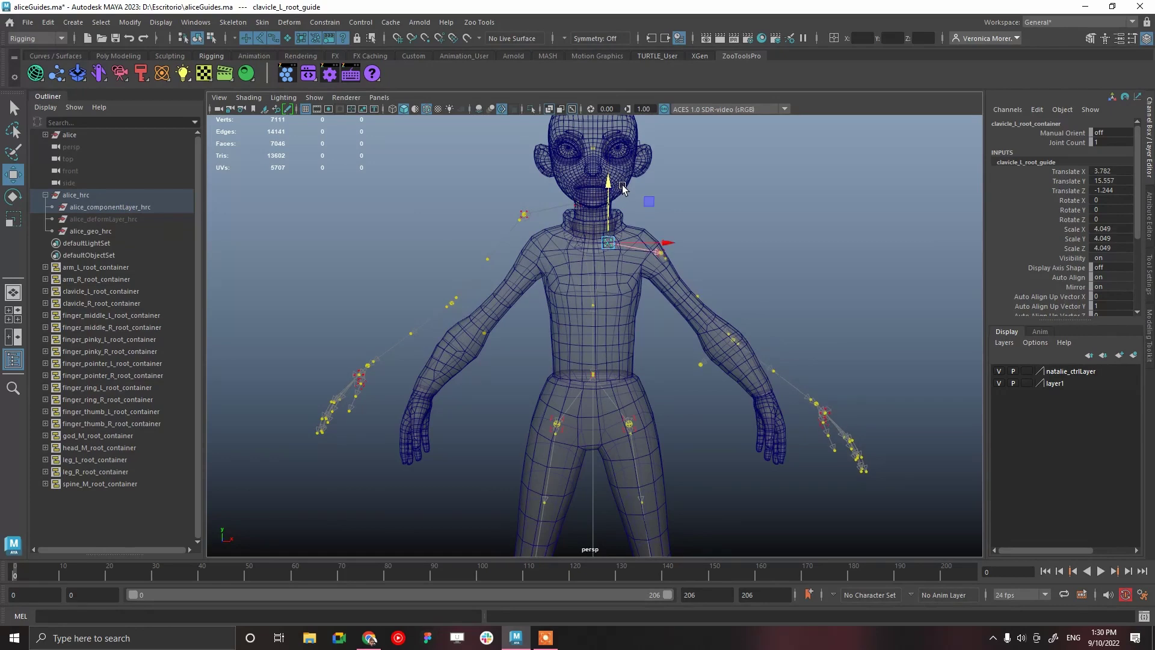
{"action": "left_click", "coordinate": [717, 251]}
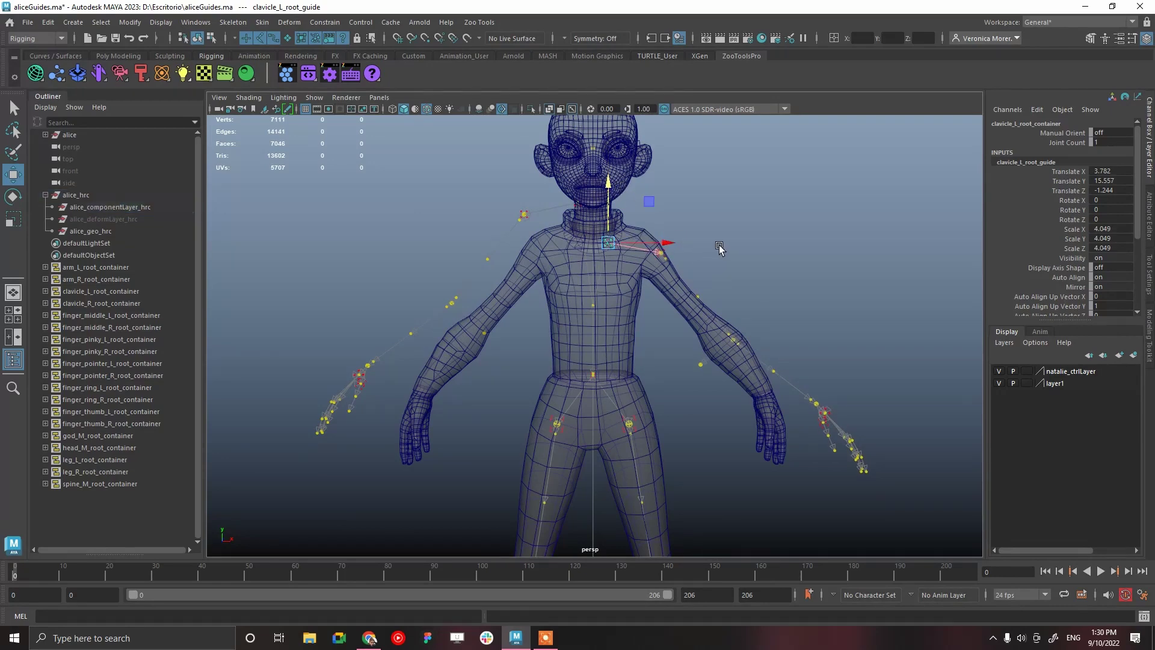
Select the left arm's root guide and fine-tune its height at the shoulder joint
{"action": "left_click", "coordinate": [662, 253]}
{"action": "left_click_drag", "start_coordinate": [706, 257], "coordinate": [599, 314], "text": "alt"}
{"action": "left_click_drag", "start_coordinate": [636, 201], "coordinate": [636, 200]}
Set the Move tool to object axes and slide the left elbow guide up along the arm to the mesh's elbow
{"action": "left_click", "coordinate": [715, 347]}
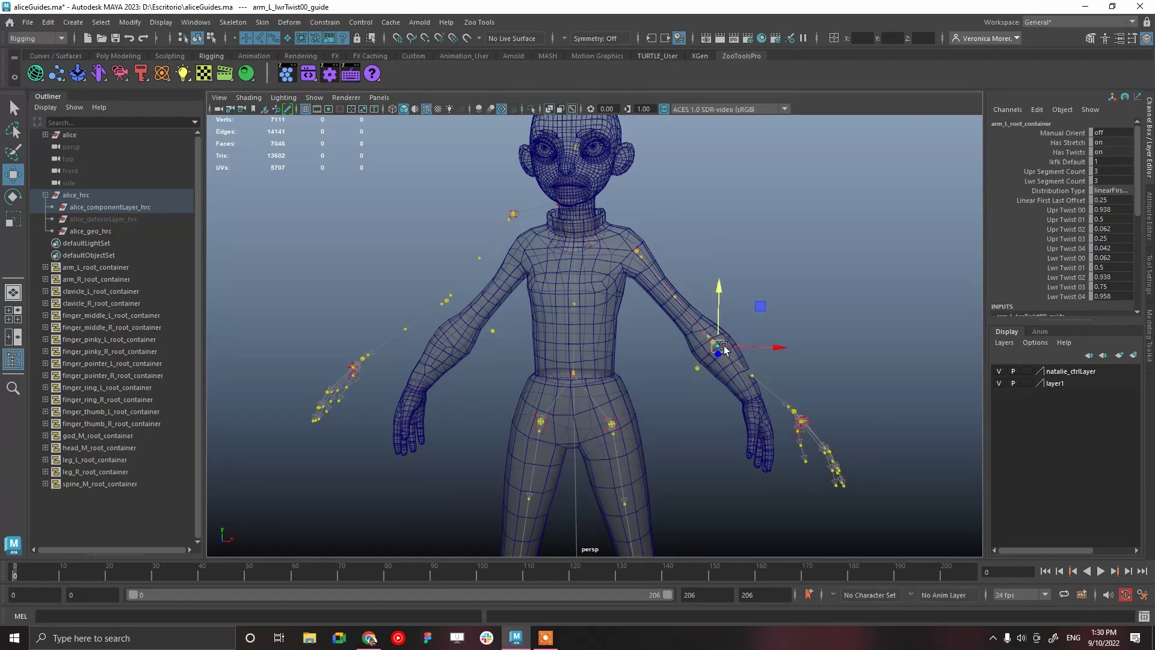
{"action": "left_click", "coordinate": [786, 309]}
{"action": "left_click", "coordinate": [712, 346]}
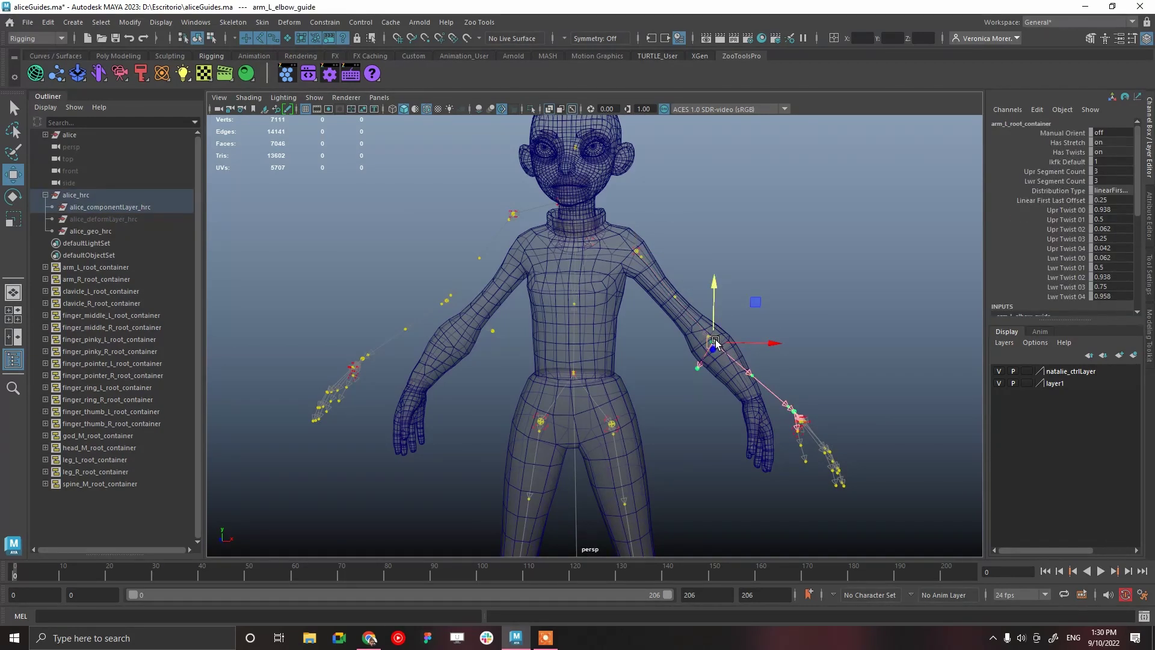
{"action": "left_click", "coordinate": [715, 343]}
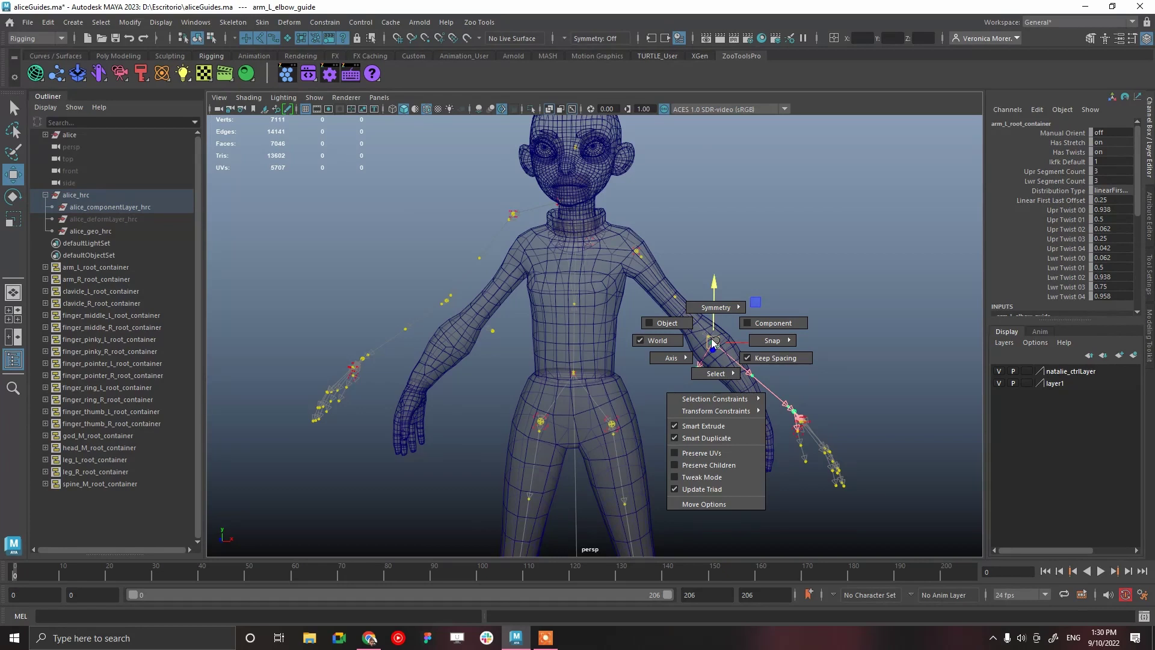
{"action": "left_click", "coordinate": [674, 324]}
{"action": "left_click_drag", "start_coordinate": [756, 379], "coordinate": [731, 364]}
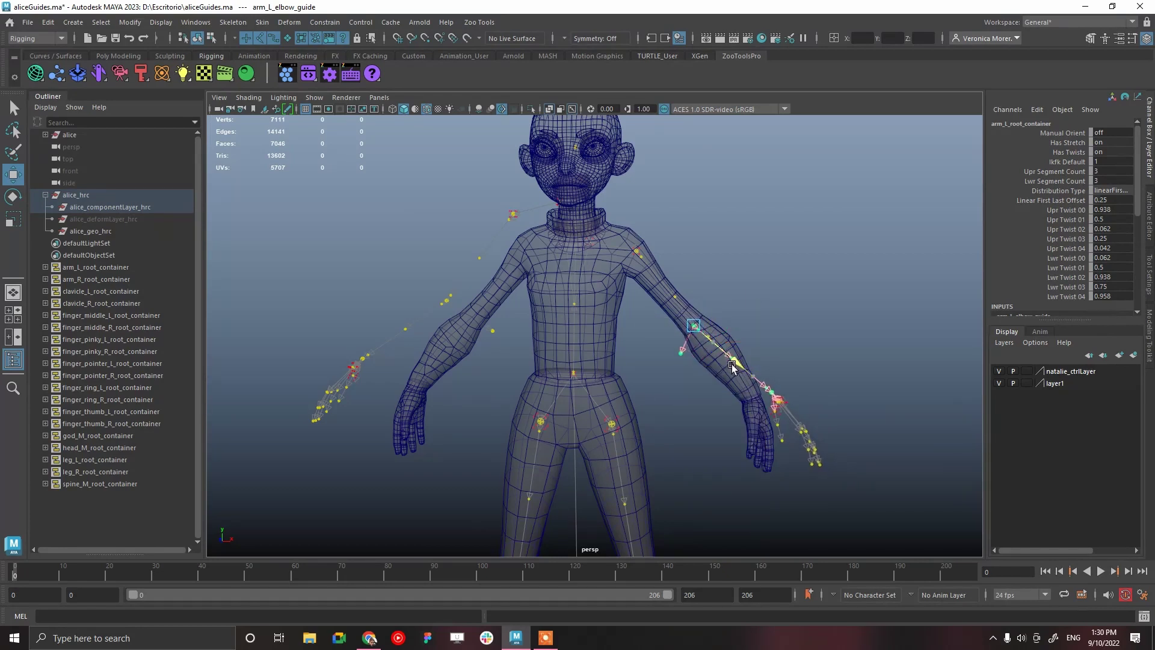
{"action": "left_click", "coordinate": [789, 327]}
Rotate the left arm's root guide so the arm guide chain follows the arm, working from front and side views
{"action": "left_click", "coordinate": [638, 248]}
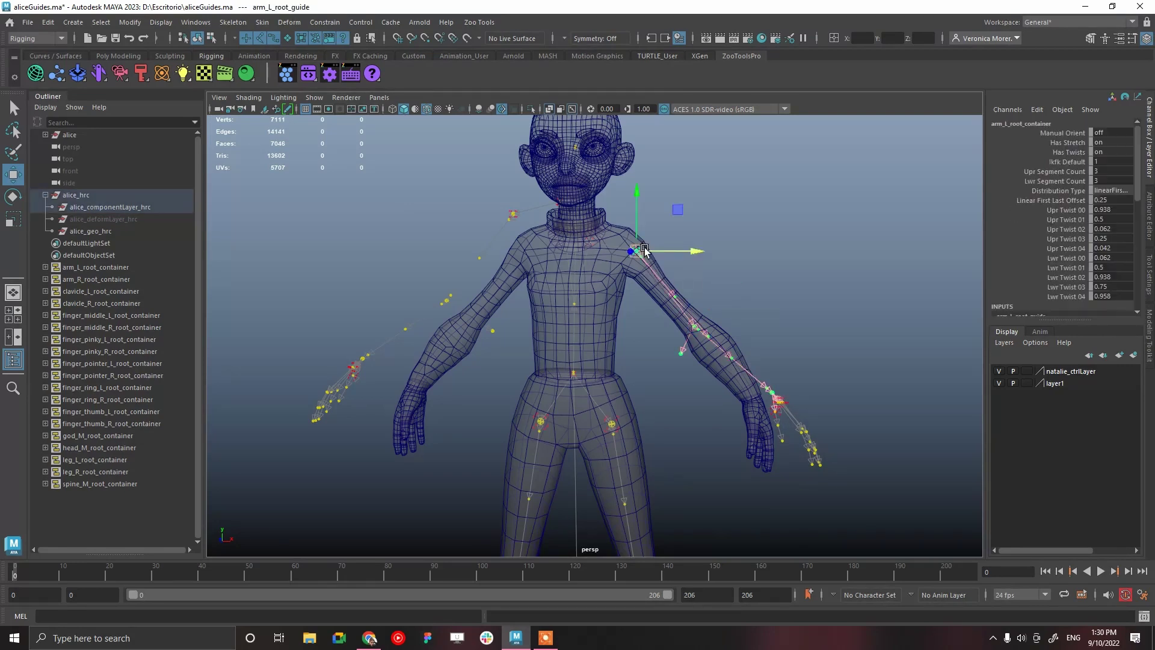
{"action": "key", "text": "e"}
{"action": "left_click_drag", "start_coordinate": [688, 228], "coordinate": [646, 265]}
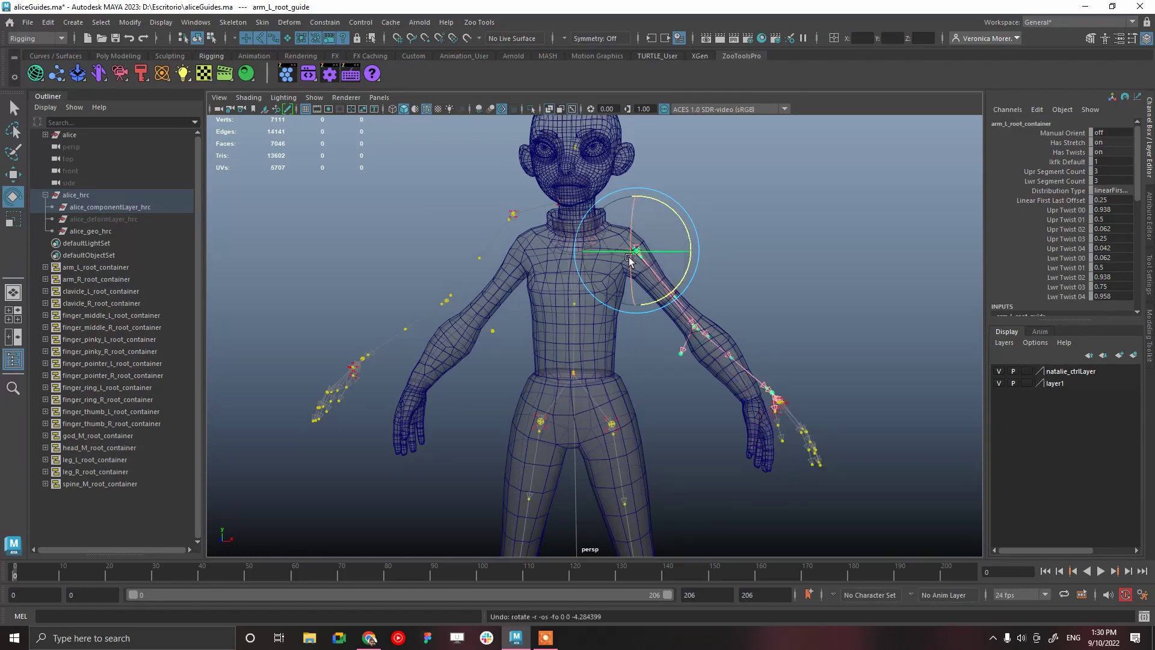
{"action": "right_click_drag", "start_coordinate": [655, 256], "coordinate": [611, 246]}
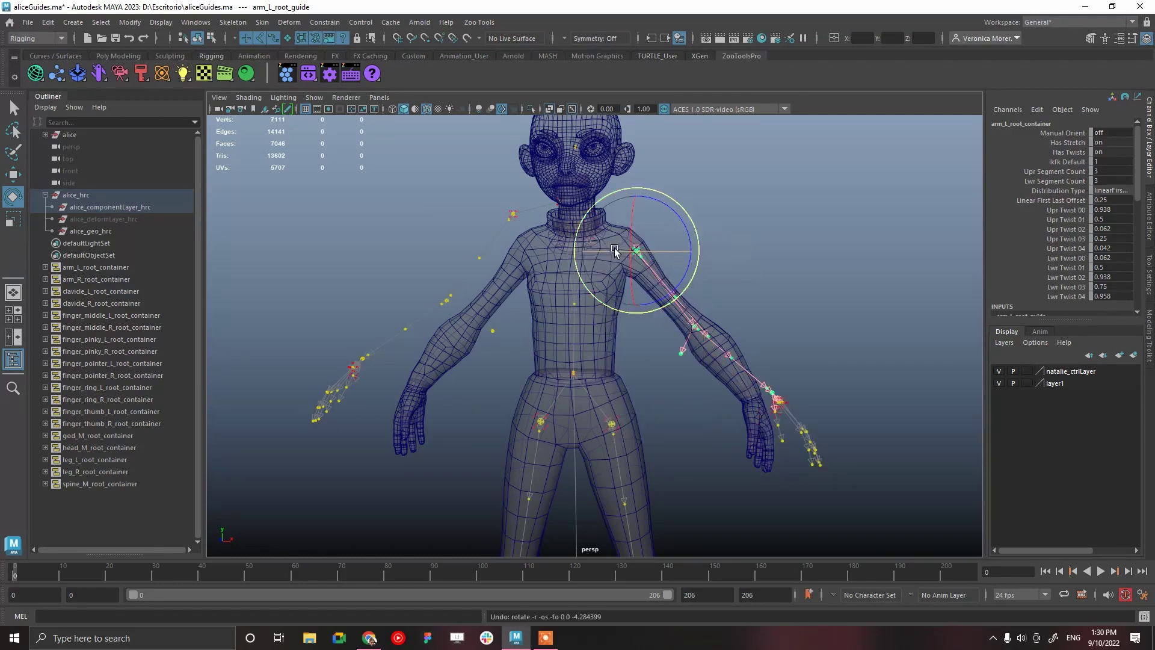
{"action": "left_click_drag", "start_coordinate": [631, 222], "coordinate": [611, 366]}
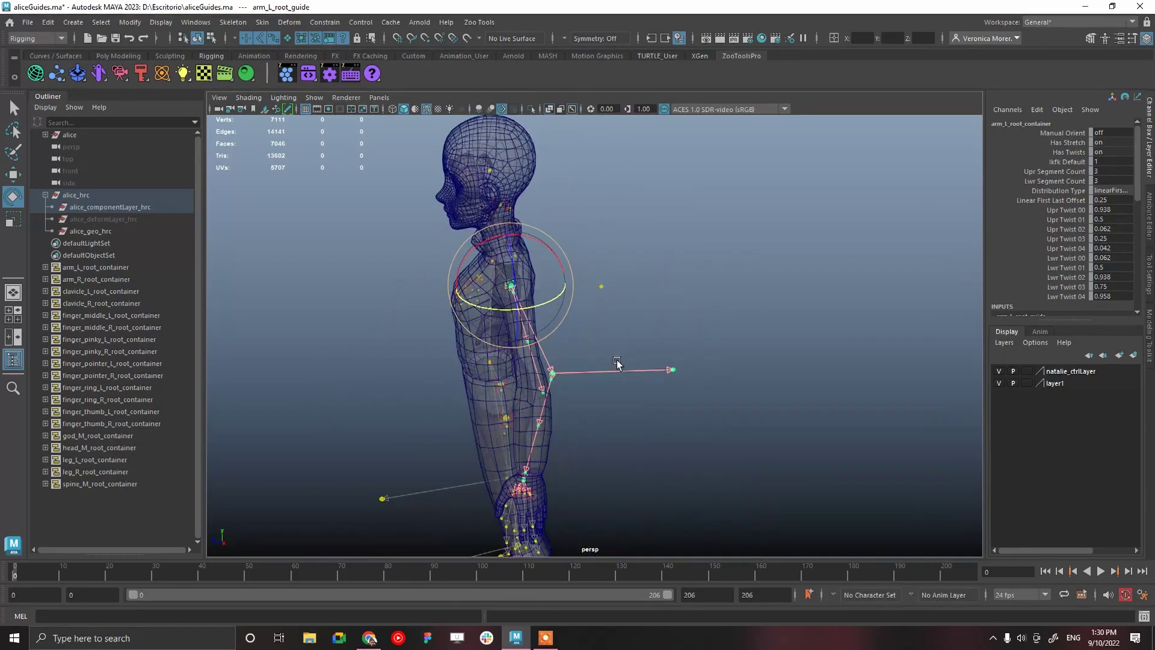
Move the left elbow guide forward from the back of the sleeve so it sits inside the arm
{"action": "key", "text": "w"}
{"action": "left_click", "coordinate": [564, 374]}
{"action": "left_click", "coordinate": [562, 373]}
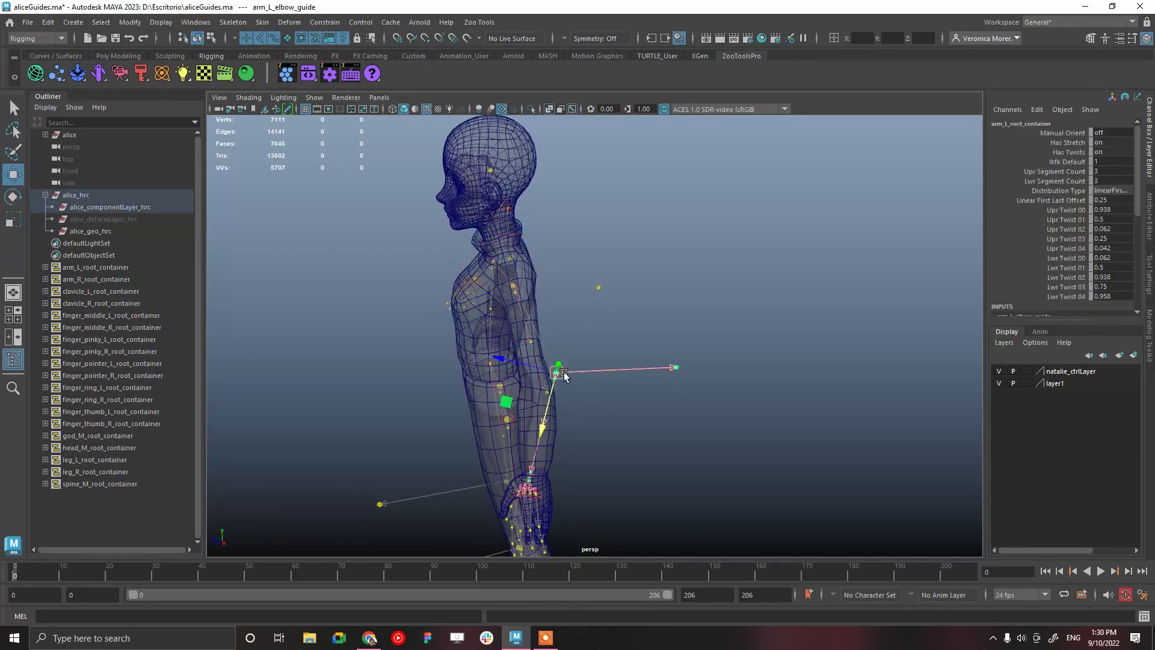
{"action": "left_click_drag", "start_coordinate": [535, 367], "coordinate": [495, 365]}
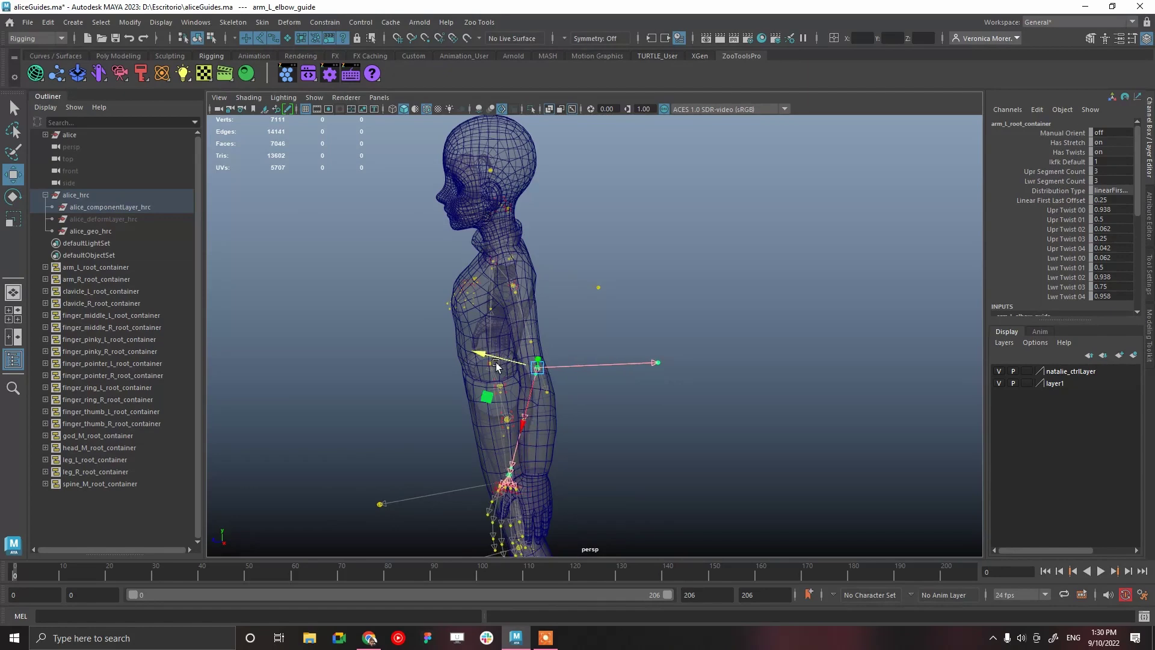
{"action": "left_click_drag", "start_coordinate": [524, 430], "coordinate": [649, 414], "text": "alt"}
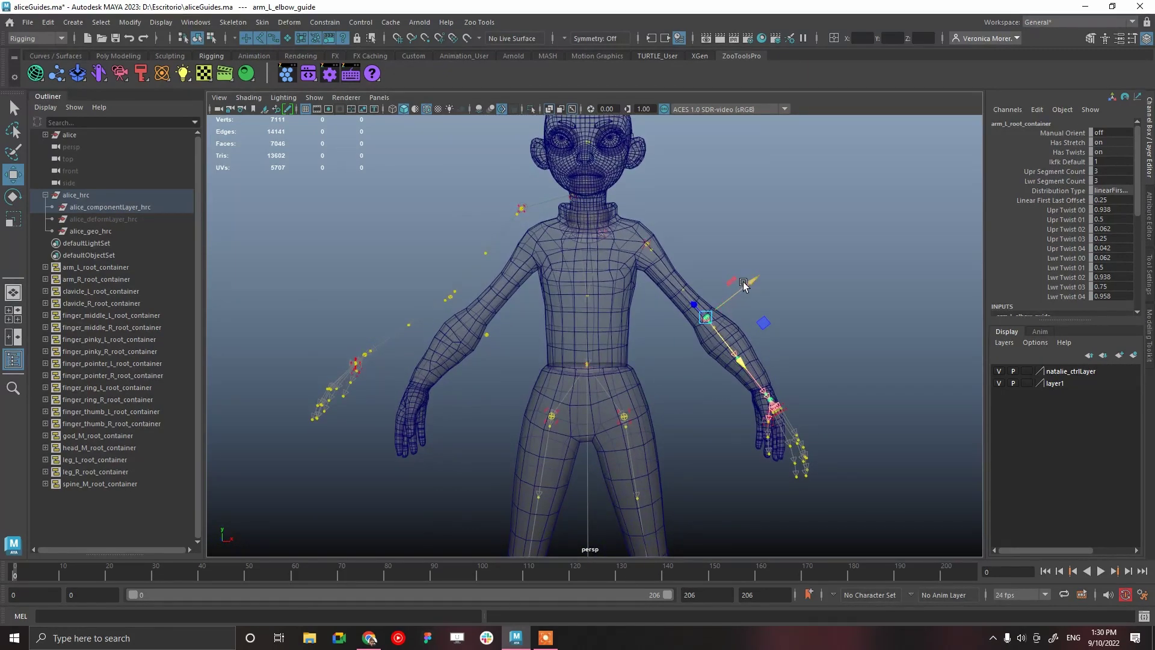
{"action": "left_click_drag", "start_coordinate": [750, 281], "coordinate": [635, 312]}
Move the left wrist guide into the mesh's wrist, adjusting its depth from the side and its position from the front
{"action": "left_click", "coordinate": [498, 488]}
{"action": "left_click_drag", "start_coordinate": [455, 475], "coordinate": [481, 483]}
{"action": "left_click_drag", "start_coordinate": [544, 466], "coordinate": [686, 425], "text": "alt"}
{"action": "middle_click_drag", "start_coordinate": [762, 403], "coordinate": [747, 421], "text": "alt"}
{"action": "left_click_drag", "start_coordinate": [808, 458], "coordinate": [794, 445]}
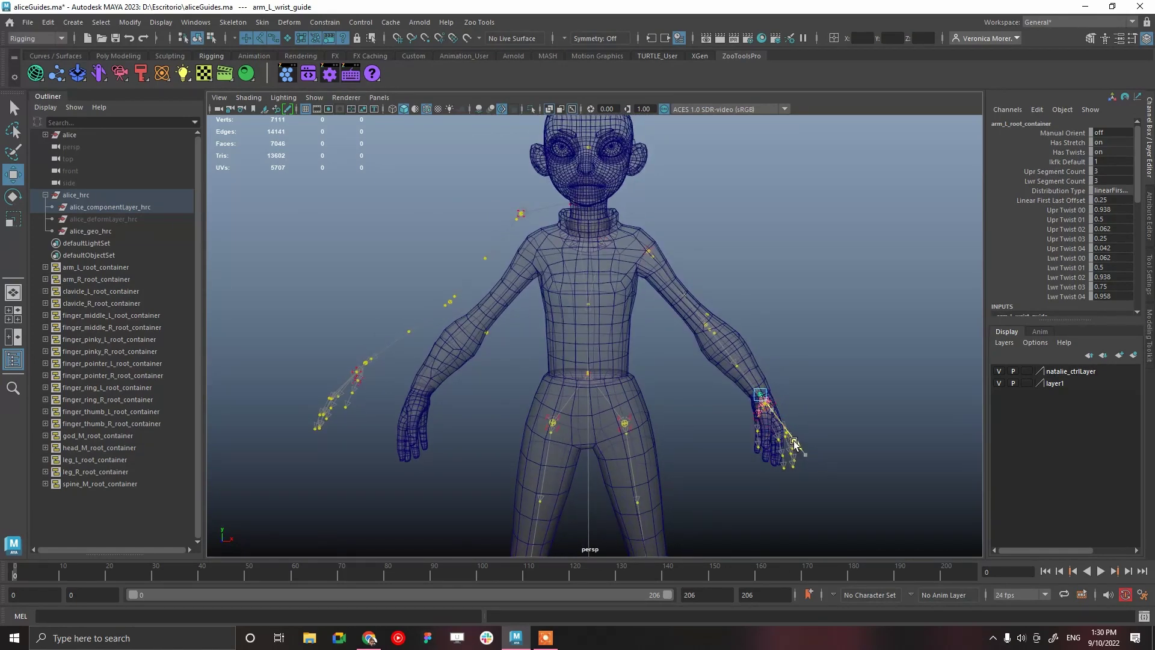
{"action": "left_click", "coordinate": [848, 337]}
Align the left arm's guides with Align Selected from the arm's root guide
{"action": "left_click_drag", "start_coordinate": [780, 351], "coordinate": [668, 250], "text": "alt"}
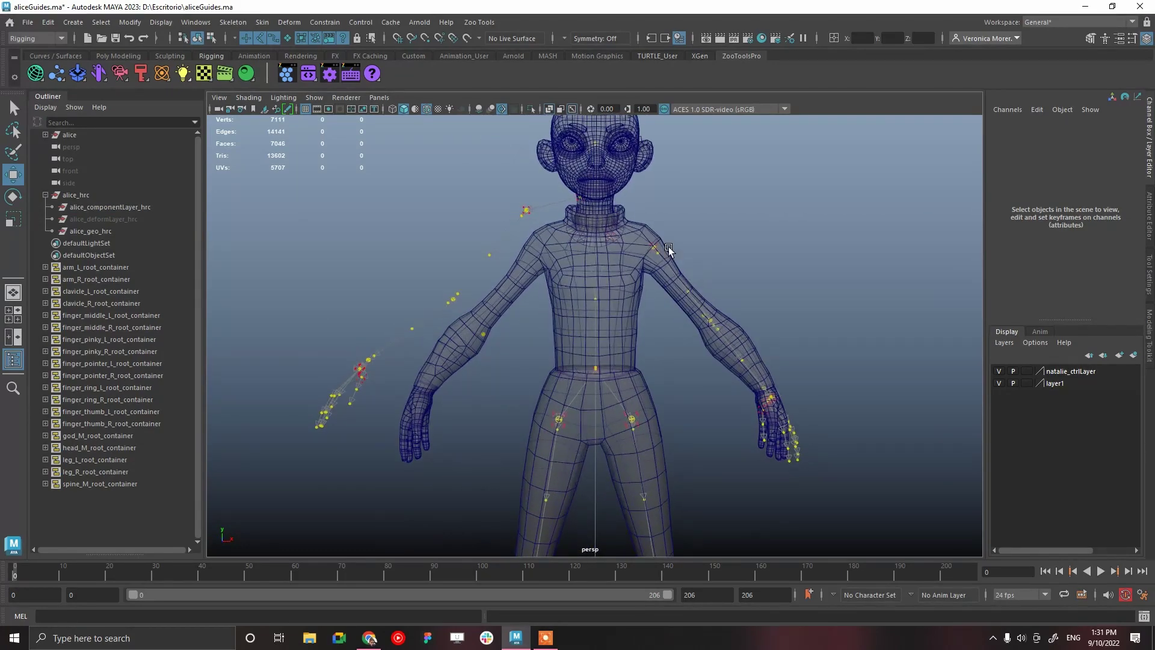
{"action": "left_click", "coordinate": [657, 245]}
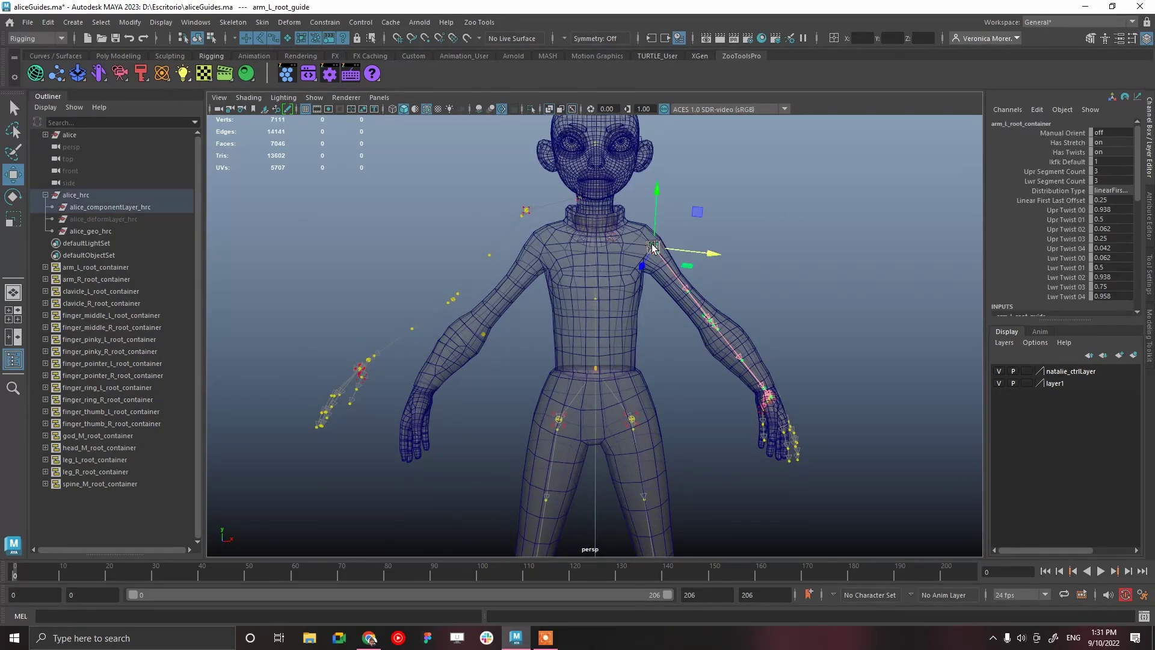
{"action": "right_click_drag", "start_coordinate": [653, 247], "coordinate": [709, 392]}
Rotate the left wrist guide so the finger guides follow the direction of the hand mesh
{"action": "left_click_drag", "start_coordinate": [696, 304], "coordinate": [660, 338], "text": "alt"}
{"action": "right_click_drag", "start_coordinate": [661, 346], "coordinate": [795, 438], "text": "alt"}
{"action": "left_click_drag", "start_coordinate": [795, 438], "coordinate": [657, 441], "text": "alt"}
{"action": "middle_click_drag", "start_coordinate": [657, 441], "coordinate": [763, 269], "text": "alt"}
{"action": "right_click_drag", "start_coordinate": [698, 308], "coordinate": [716, 329], "text": "alt"}
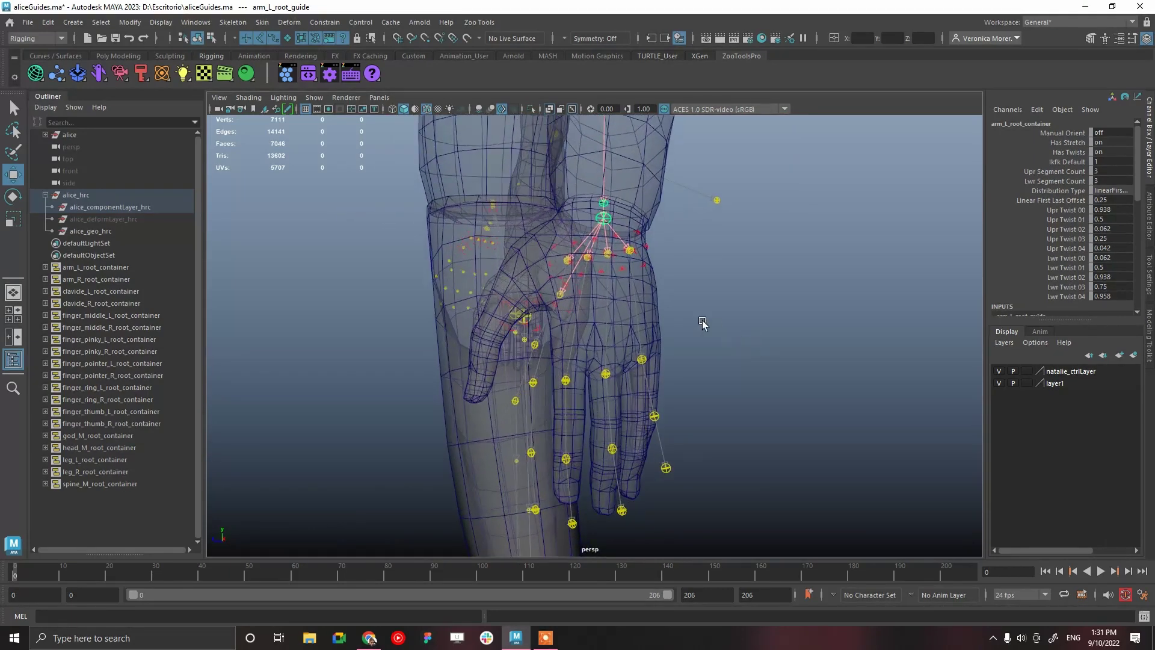
{"action": "left_click_drag", "start_coordinate": [692, 295], "coordinate": [678, 327], "text": "alt"}
{"action": "left_click", "coordinate": [598, 320]}
{"action": "key", "text": "e"}
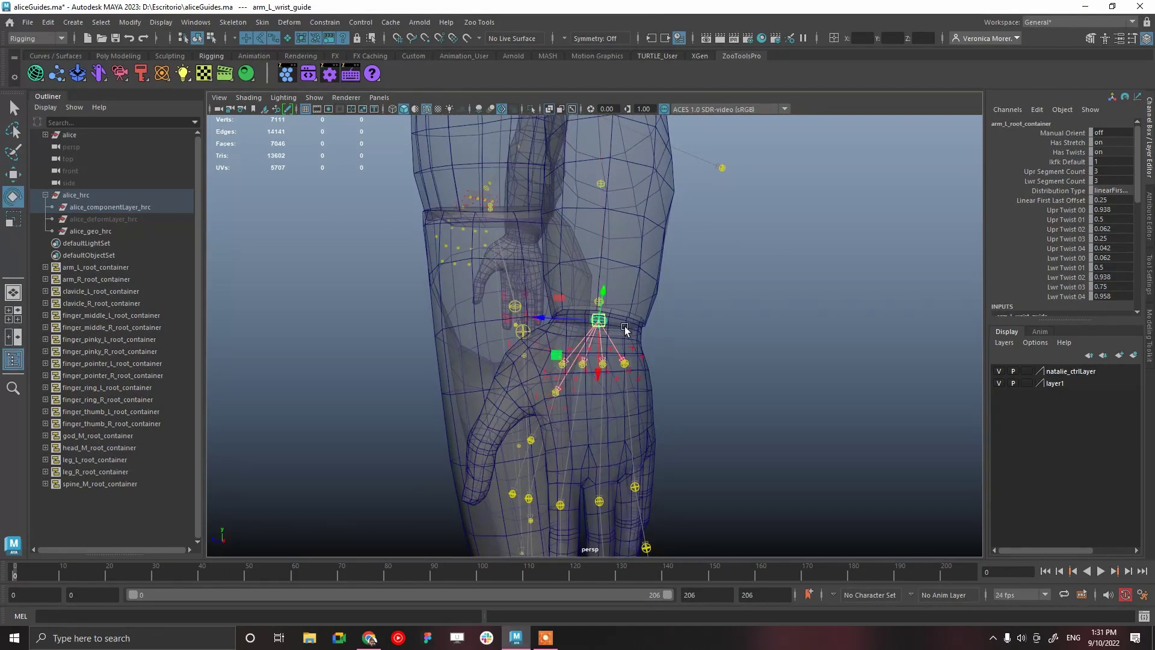
{"action": "left_click_drag", "start_coordinate": [643, 325], "coordinate": [666, 348], "text": "alt"}
{"action": "left_click_drag", "start_coordinate": [534, 156], "coordinate": [560, 224]}
{"action": "left_click_drag", "start_coordinate": [563, 224], "coordinate": [794, 337], "text": "alt"}
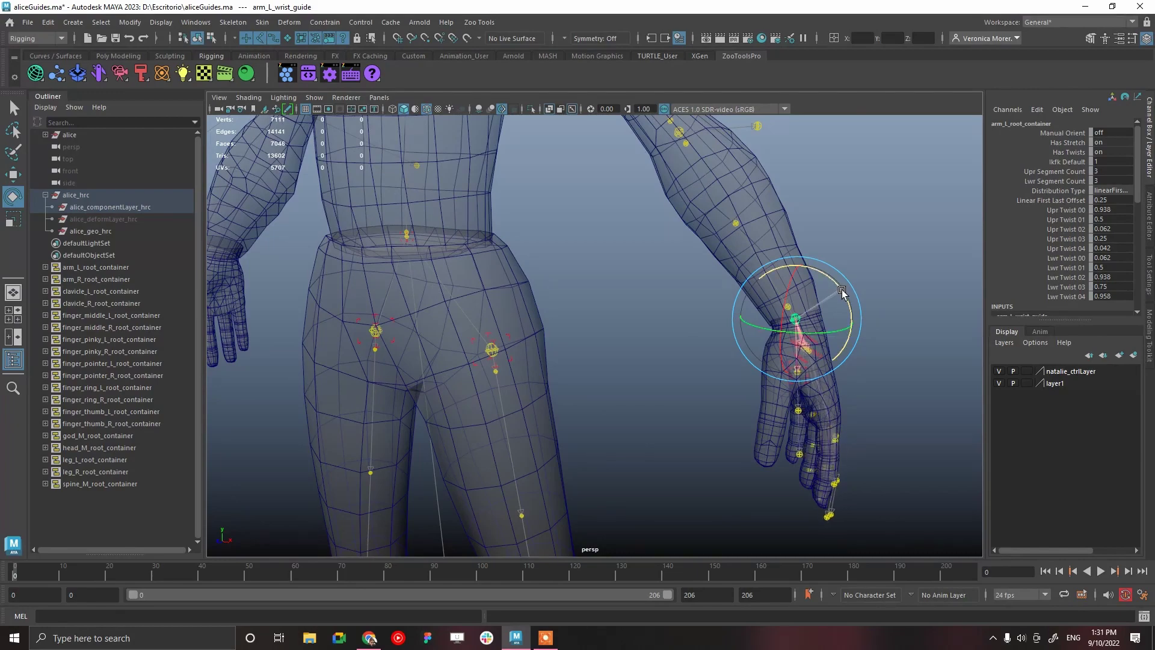
{"action": "left_click_drag", "start_coordinate": [841, 288], "coordinate": [419, 326], "text": "alt"}
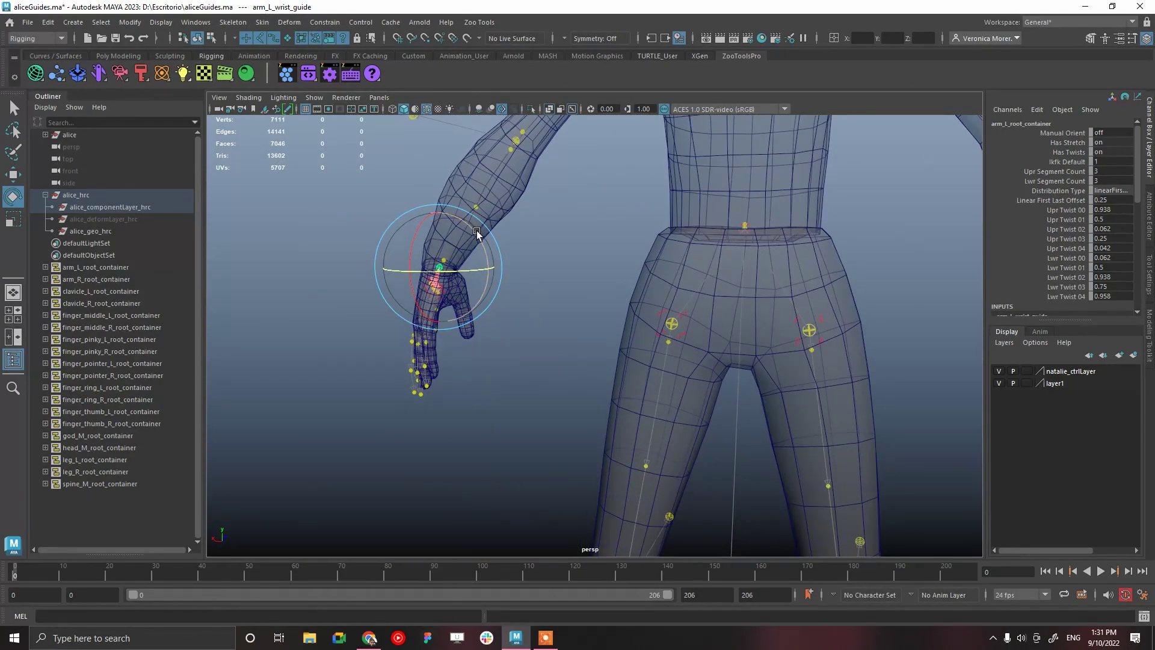
{"action": "left_click_drag", "start_coordinate": [475, 230], "coordinate": [797, 402], "text": "alt"}
Move the left thumb's root guide to the base of the thumb, adjusting it from several angles
{"action": "left_click", "coordinate": [727, 383]}
{"action": "left_click", "coordinate": [725, 387]}
{"action": "key", "text": "w"}
{"action": "left_click_drag", "start_coordinate": [746, 360], "coordinate": [711, 358]}
{"action": "left_click_drag", "start_coordinate": [782, 373], "coordinate": [677, 390], "text": "alt"}
{"action": "left_click_drag", "start_coordinate": [553, 448], "coordinate": [706, 463]}
{"action": "key", "text": "e"}
{"action": "left_click_drag", "start_coordinate": [812, 421], "coordinate": [776, 401], "text": "alt"}
{"action": "key", "text": "w"}
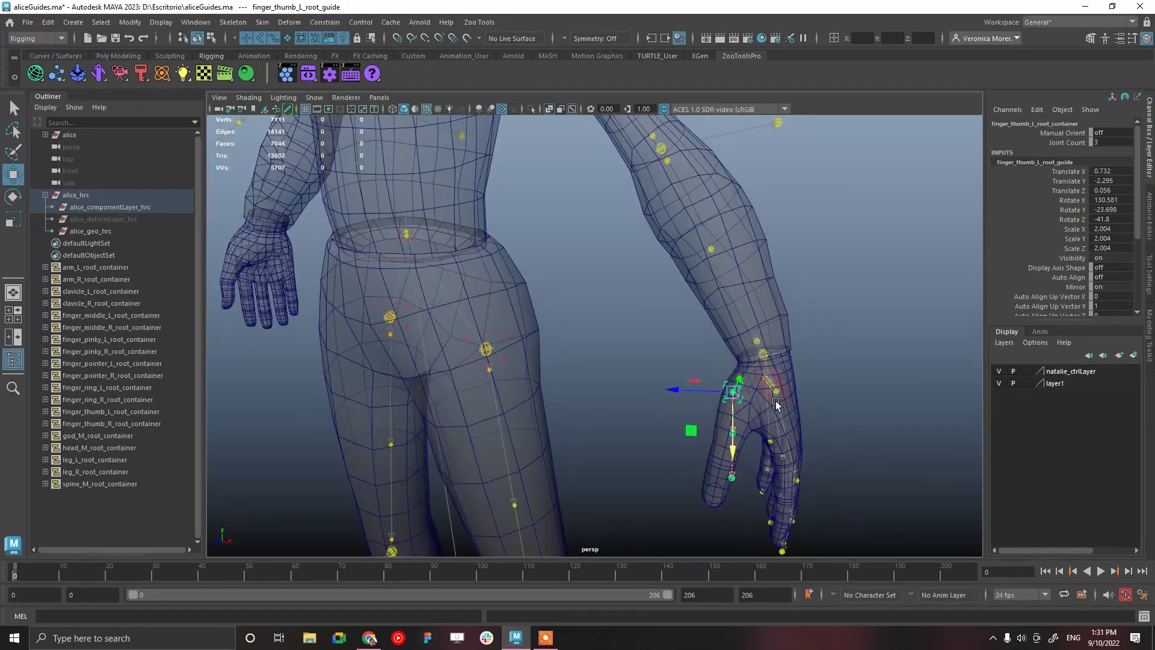
{"action": "left_click_drag", "start_coordinate": [684, 397], "coordinate": [685, 392]}
Rotate the left thumb's root guide so its guide chain runs down through the thumb mesh
{"action": "key", "text": "e"}
{"action": "mouse_move", "coordinate": [784, 380]}
{"action": "left_mouse_down"}
{"action": "mouse_move", "coordinate": [792, 395]}
{"action": "mouse_move", "coordinate": [784, 388]}
{"action": "left_mouse_up"}
{"action": "right_click_drag", "start_coordinate": [771, 384], "coordinate": [735, 365], "text": "ctrl+shift"}
{"action": "left_click_drag", "start_coordinate": [792, 411], "coordinate": [825, 420], "text": "alt"}
{"action": "left_click_drag", "start_coordinate": [739, 382], "coordinate": [647, 390], "text": "alt"}
{"action": "left_click_drag", "start_coordinate": [687, 303], "coordinate": [666, 303]}
{"action": "mouse_move", "coordinate": [676, 343]}
{"action": "left_mouse_down", "text": "alt"}
{"action": "mouse_move", "coordinate": [650, 330]}
{"action": "mouse_move", "coordinate": [666, 338]}
{"action": "left_mouse_up", "text": "alt"}
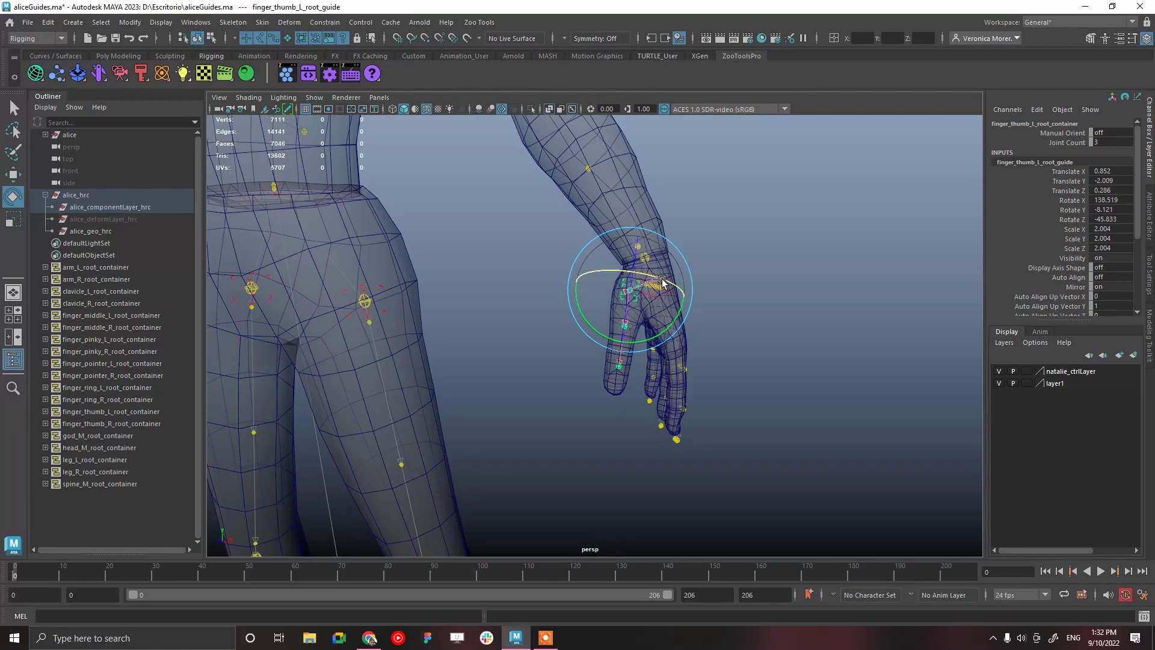
{"action": "left_click", "coordinate": [639, 393]}
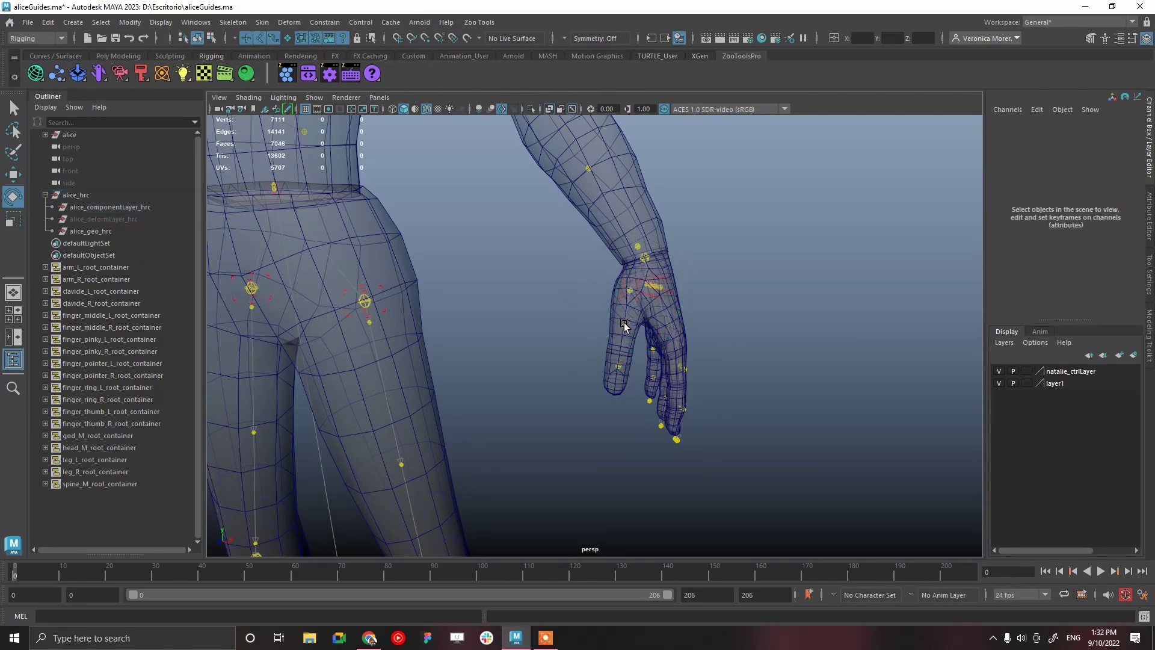
Try repositioning the left thumb's root guide within the hand, and undo the changes
{"action": "left_click", "coordinate": [629, 292]}
{"action": "left_click_drag", "start_coordinate": [629, 291], "coordinate": [540, 359], "text": "alt"}
{"action": "mouse_move", "coordinate": [451, 277]}
{"action": "left_mouse_down", "text": "alt"}
{"action": "mouse_move", "coordinate": [495, 295]}
{"action": "mouse_move", "coordinate": [444, 257]}
{"action": "left_mouse_up", "text": "alt"}
{"action": "left_click", "coordinate": [449, 275]}
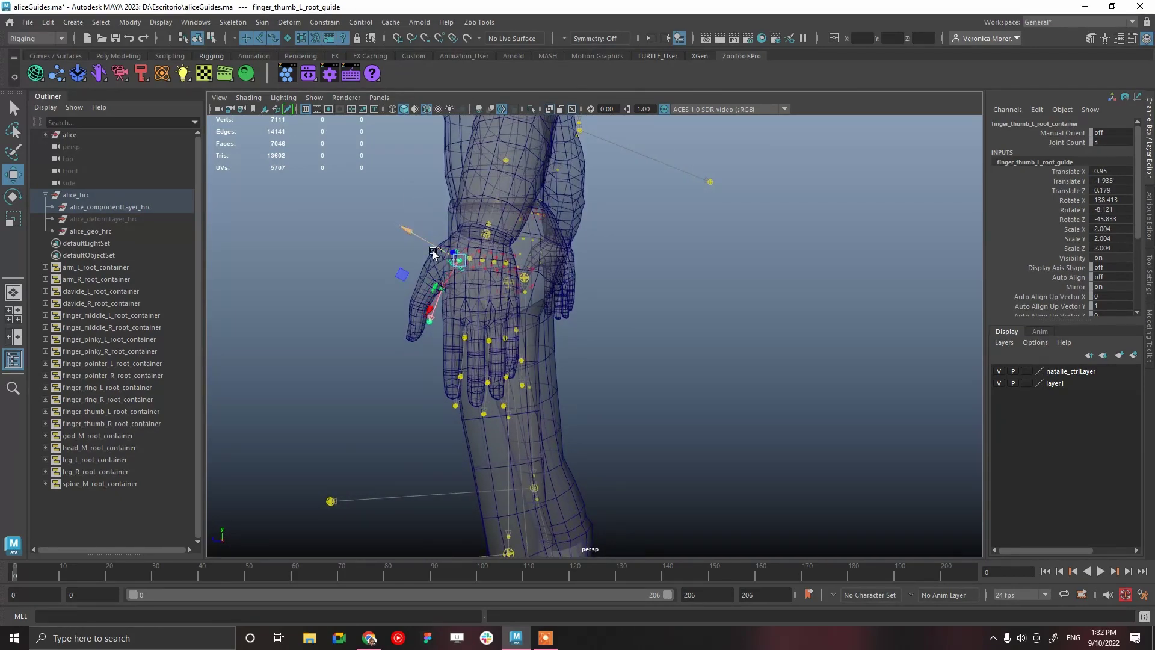
{"action": "key", "text": "ctrl+z"}
{"action": "key", "text": "ctrl+z"}
{"action": "key", "text": "ctrl+z"}
{"action": "key", "text": "ctrl+z"}
{"action": "key", "text": "ctrl+z"}
{"action": "key", "text": "ctrl+z"}
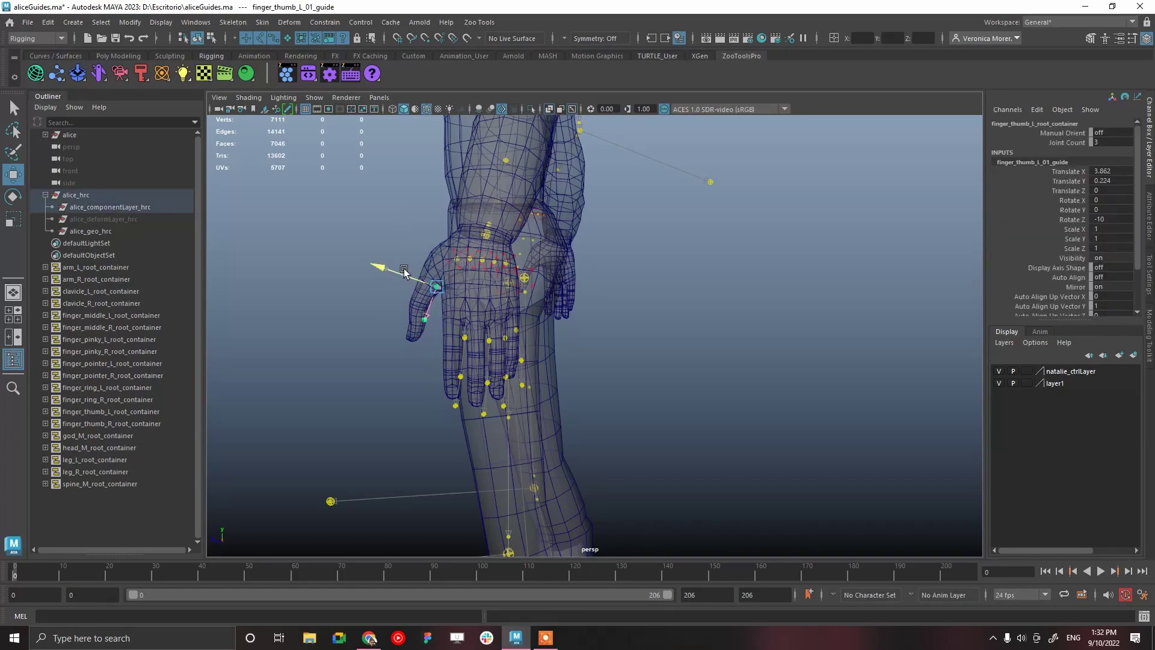
Move the left thumb's finger_thumb_L_01 guide closer to the thumb base, inside the mesh, and check the tip guide
{"action": "left_click_drag", "start_coordinate": [415, 327], "coordinate": [406, 337]}
{"action": "left_click_drag", "start_coordinate": [377, 296], "coordinate": [487, 361], "text": "alt"}
{"action": "right_click_drag", "start_coordinate": [487, 361], "coordinate": [616, 371], "text": "alt"}
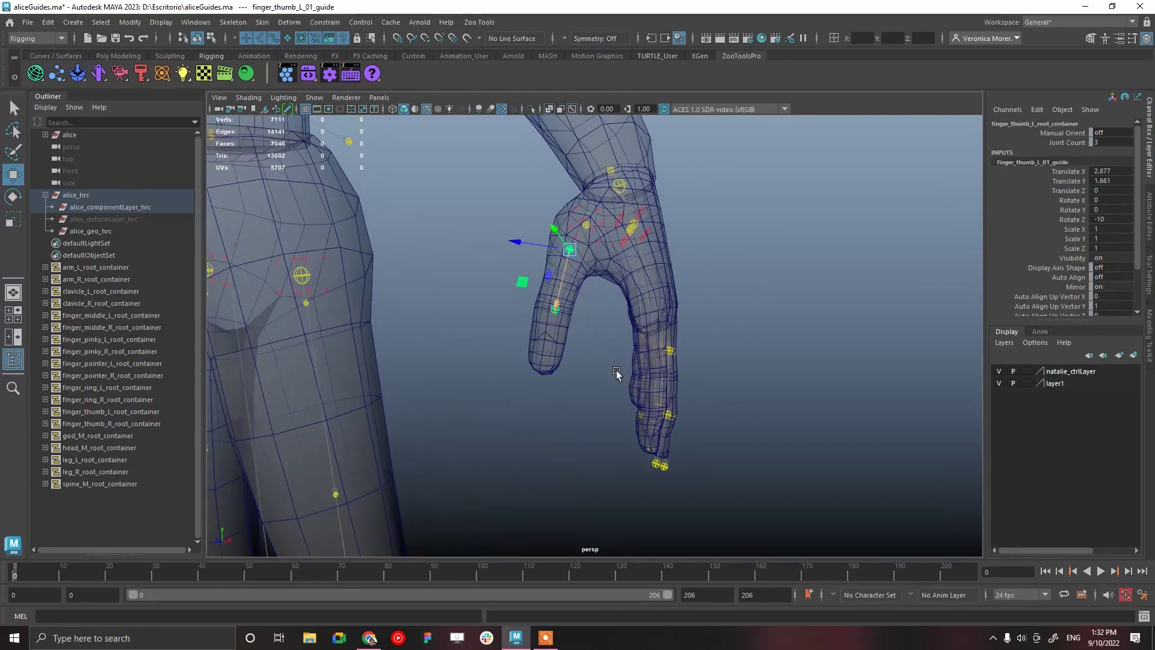
{"action": "left_click", "coordinate": [556, 304]}
{"action": "left_click_drag", "start_coordinate": [575, 325], "coordinate": [533, 303], "text": "alt"}
Shift the left pointer finger's root guide within the palm so it lines up with the index finger
{"action": "left_click", "coordinate": [537, 294]}
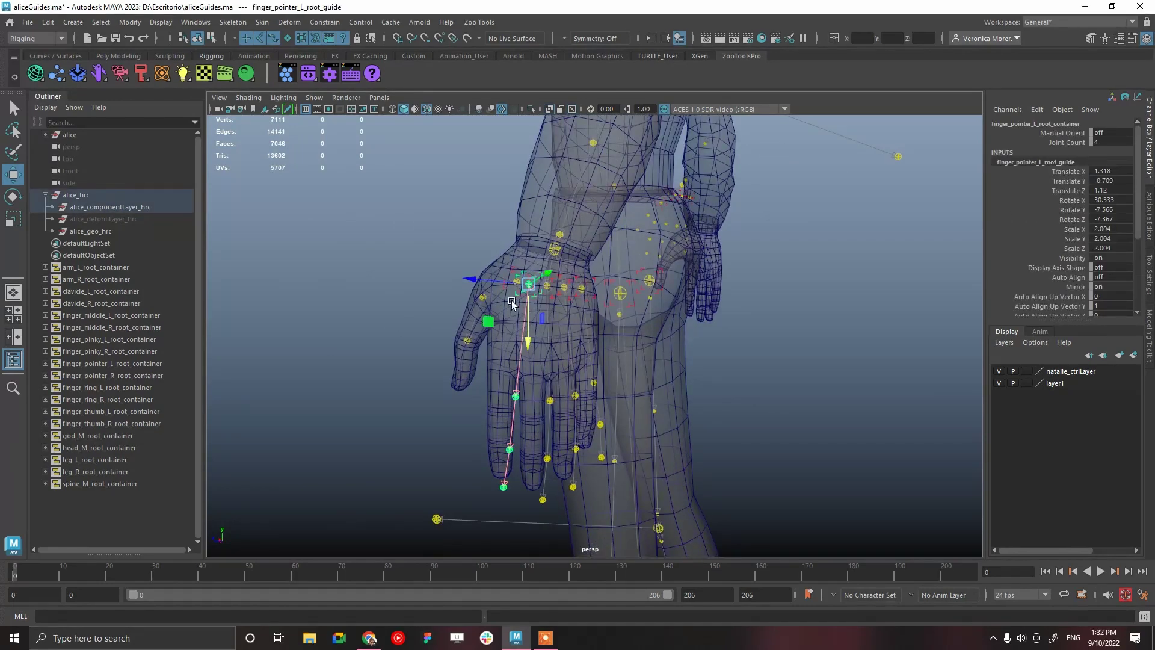
{"action": "key", "text": "e"}
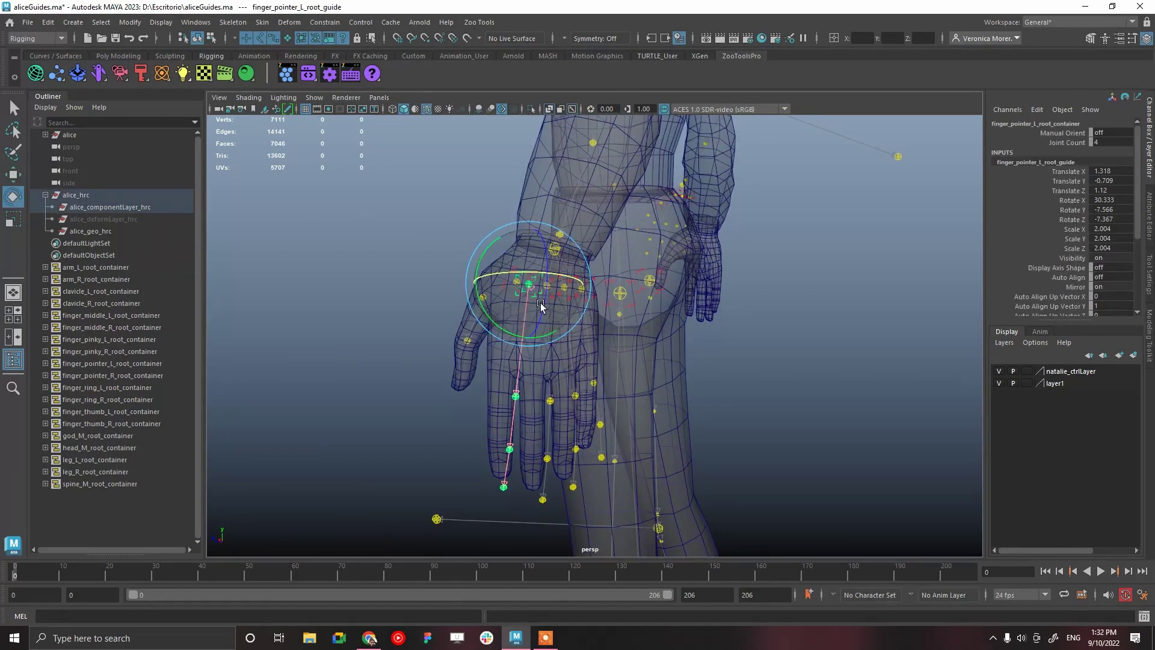
{"action": "key", "text": "w"}
{"action": "left_click_drag", "start_coordinate": [540, 307], "coordinate": [465, 289], "text": "alt"}
{"action": "left_click_drag", "start_coordinate": [514, 338], "coordinate": [515, 343]}
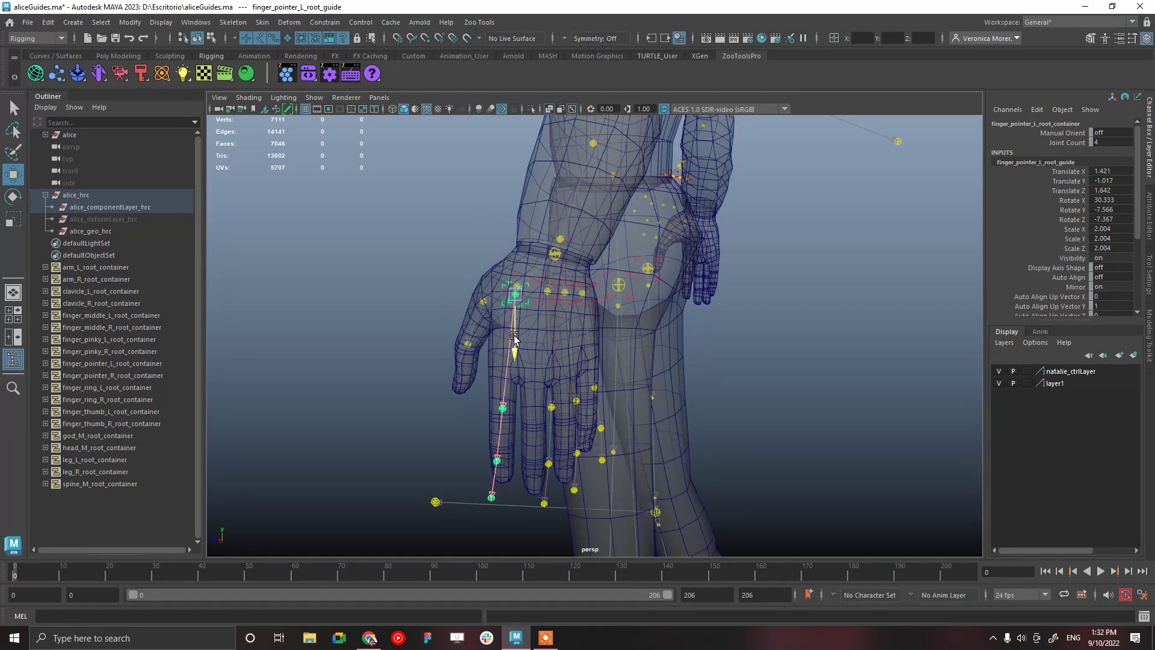
Move the left thumb's finger_thumb_L_01 guide inward so it sits inside the thumb mesh
{"action": "left_click", "coordinate": [513, 271]}
{"action": "left_click_drag", "start_coordinate": [514, 275], "coordinate": [544, 323], "text": "alt"}
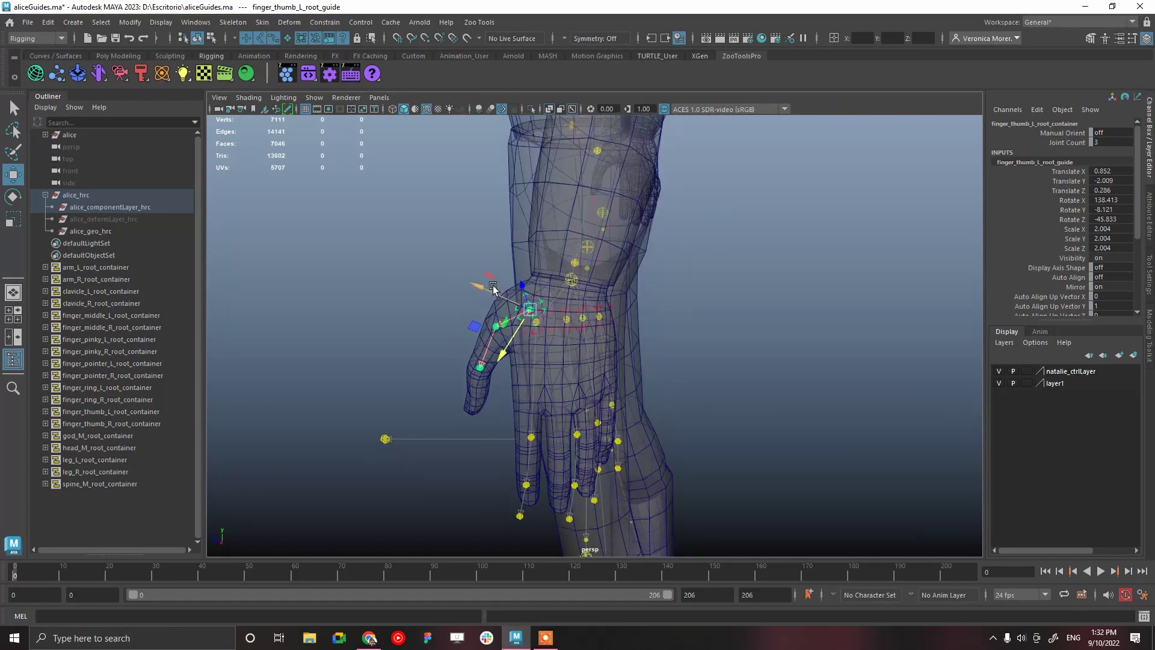
{"action": "left_click", "coordinate": [486, 322]}
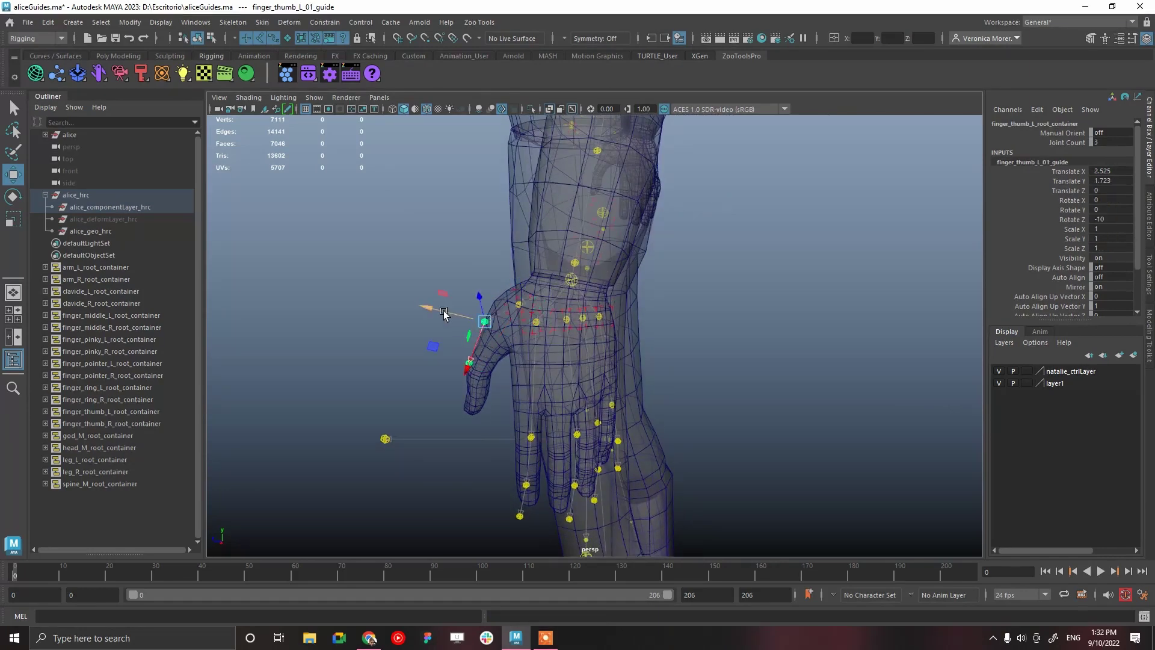
{"action": "left_click_drag", "start_coordinate": [444, 314], "coordinate": [457, 319]}
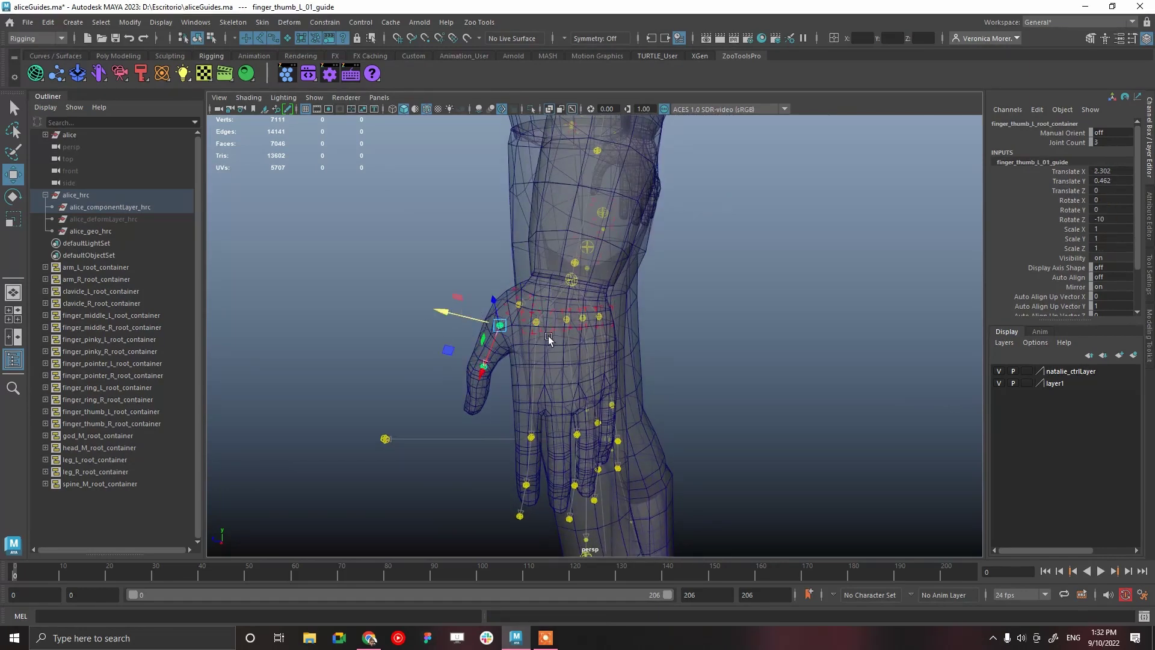
Select the left pointer, middle, ring and pinky root guides together and reposition them inside the palm
{"action": "left_click", "coordinate": [536, 323]}
{"action": "left_click_drag", "start_coordinate": [537, 323], "coordinate": [551, 314], "text": "alt"}
{"action": "left_click", "coordinate": [559, 298], "text": "shift"}
{"action": "left_click", "coordinate": [546, 301], "text": "shift"}
{"action": "left_click", "coordinate": [564, 301], "text": "shift"}
{"action": "left_click_drag", "start_coordinate": [564, 338], "coordinate": [656, 337]}
{"action": "left_click", "coordinate": [671, 380]}
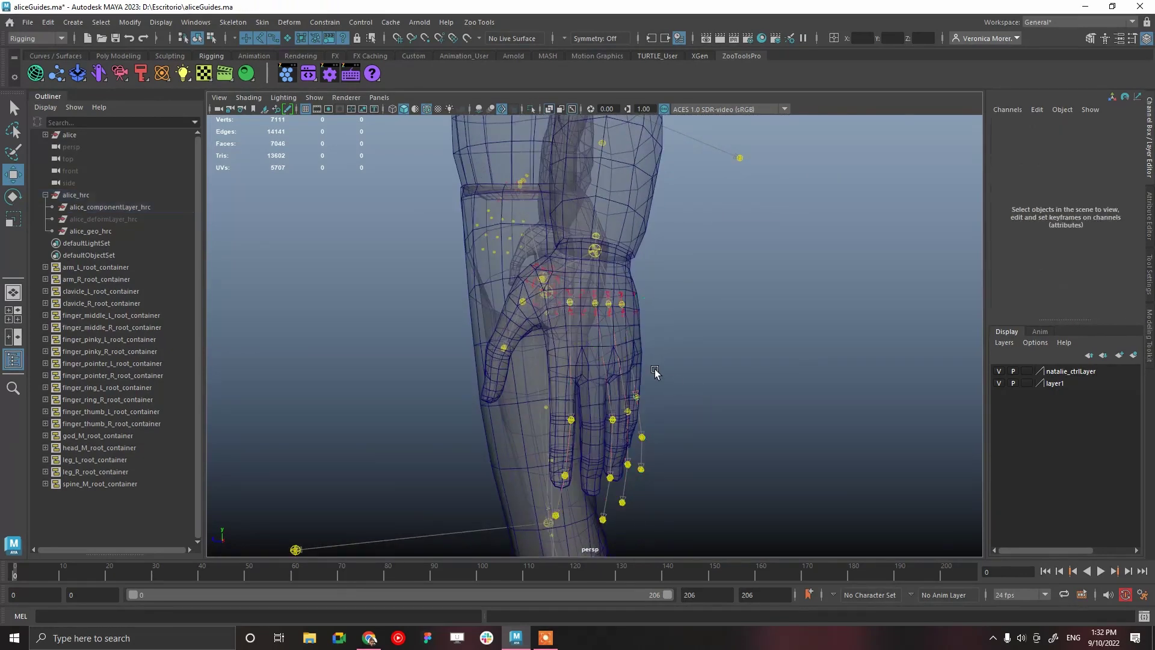
Adjust the left pointer finger's root guide so its chain follows the line of the index finger
{"action": "left_click_drag", "start_coordinate": [559, 312], "coordinate": [489, 303], "text": "alt"}
{"action": "left_click", "coordinate": [536, 303]}
{"action": "key", "text": "e"}
{"action": "key", "text": "w"}
Move the finger_pointer_L_01 guide up to the index knuckle and centre it across the finger
{"action": "left_click", "coordinate": [515, 415]}
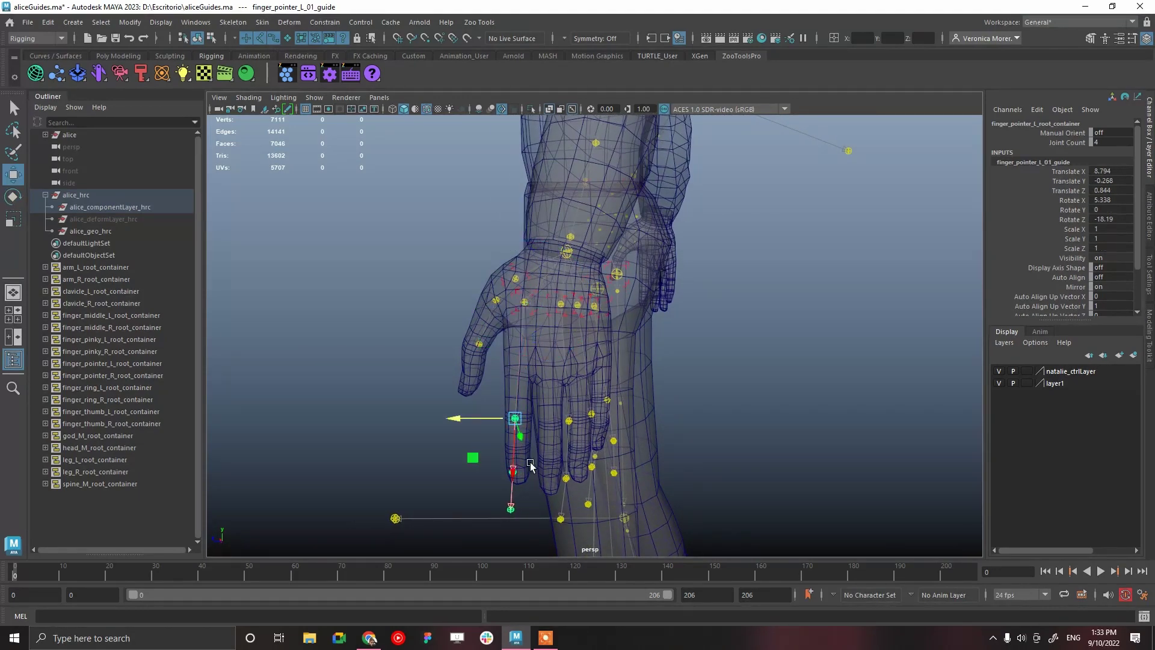
{"action": "middle_click_drag", "start_coordinate": [512, 468], "coordinate": [531, 412]}
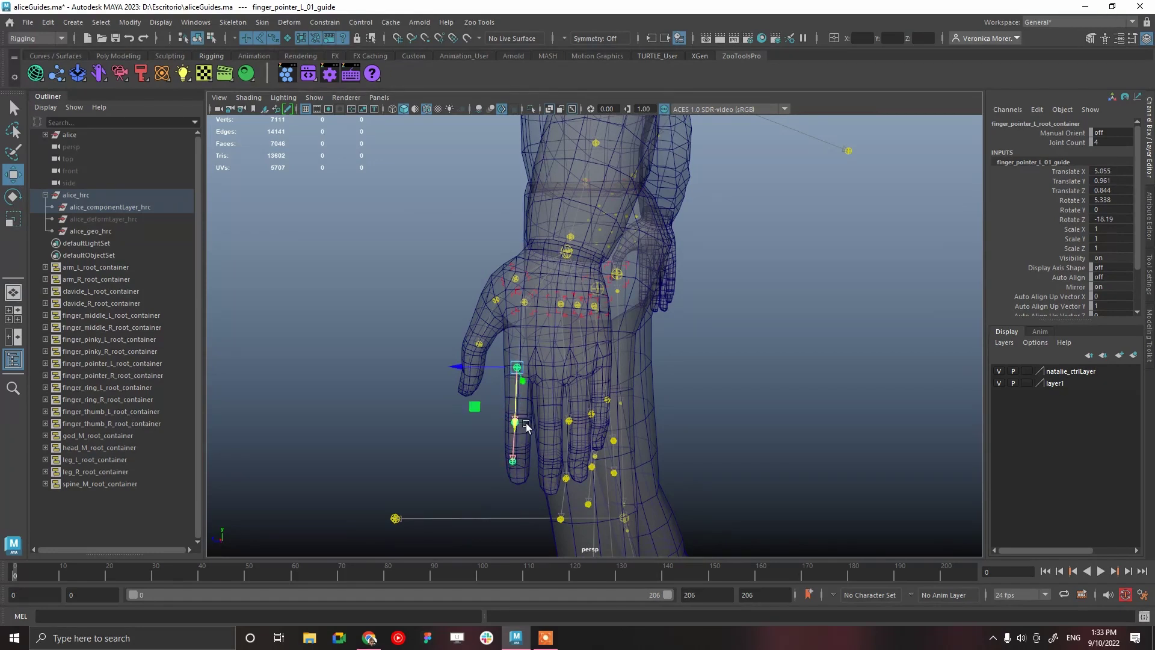
{"action": "left_click", "coordinate": [479, 376]}
{"action": "key", "text": "ctrl+z"}
{"action": "left_click_drag", "start_coordinate": [464, 368], "coordinate": [471, 371]}
{"action": "key", "text": "e"}
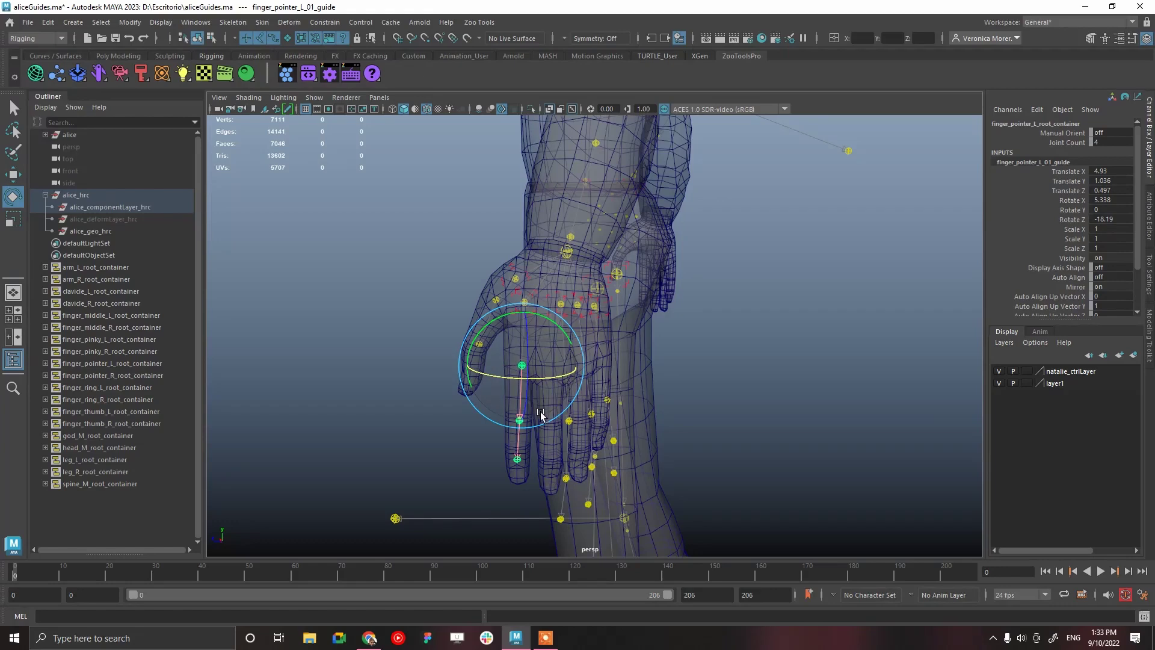
{"action": "key", "text": "w"}
{"action": "left_click_drag", "start_coordinate": [478, 369], "coordinate": [477, 444], "text": "alt"}
{"action": "key", "text": "e"}
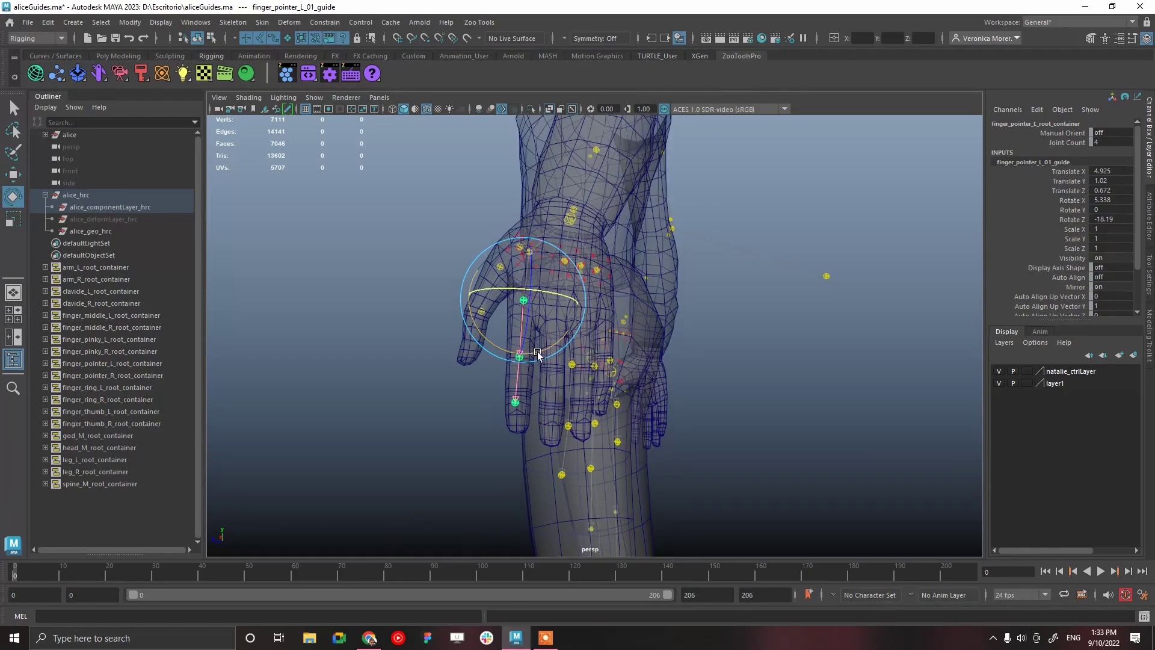
Place the left pointer finger's 02 and 03 guides at the finger's middle and last joints
{"action": "left_click", "coordinate": [520, 340]}
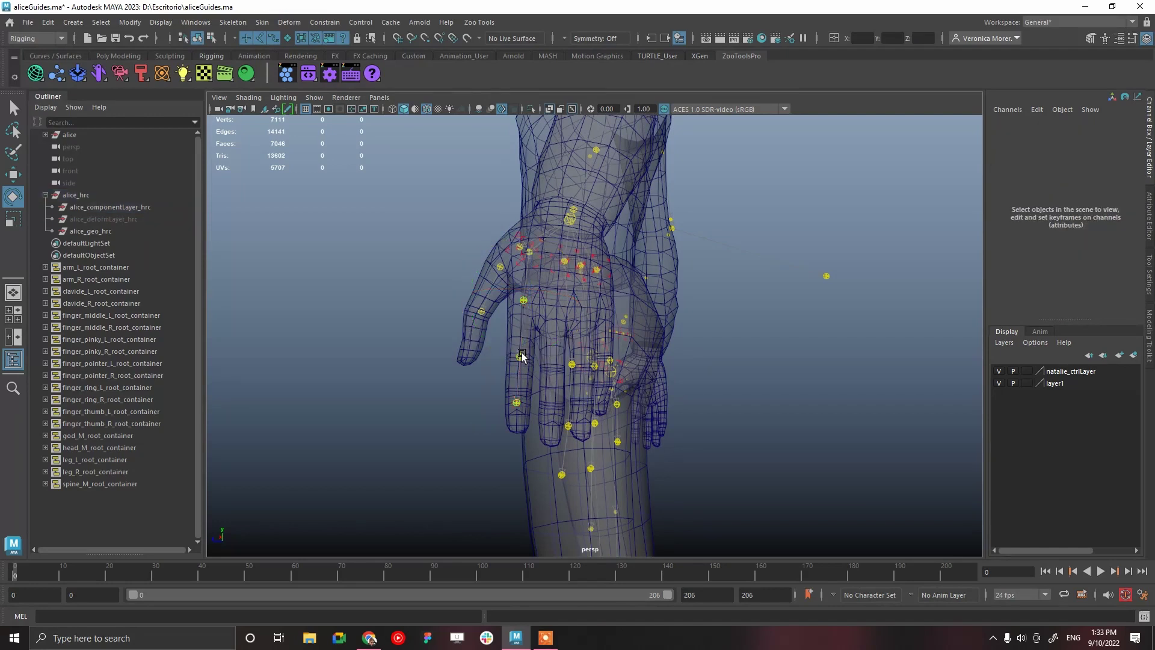
{"action": "left_click", "coordinate": [521, 356]}
{"action": "key", "text": "w"}
{"action": "left_click", "coordinate": [515, 409]}
{"action": "left_click", "coordinate": [517, 404]}
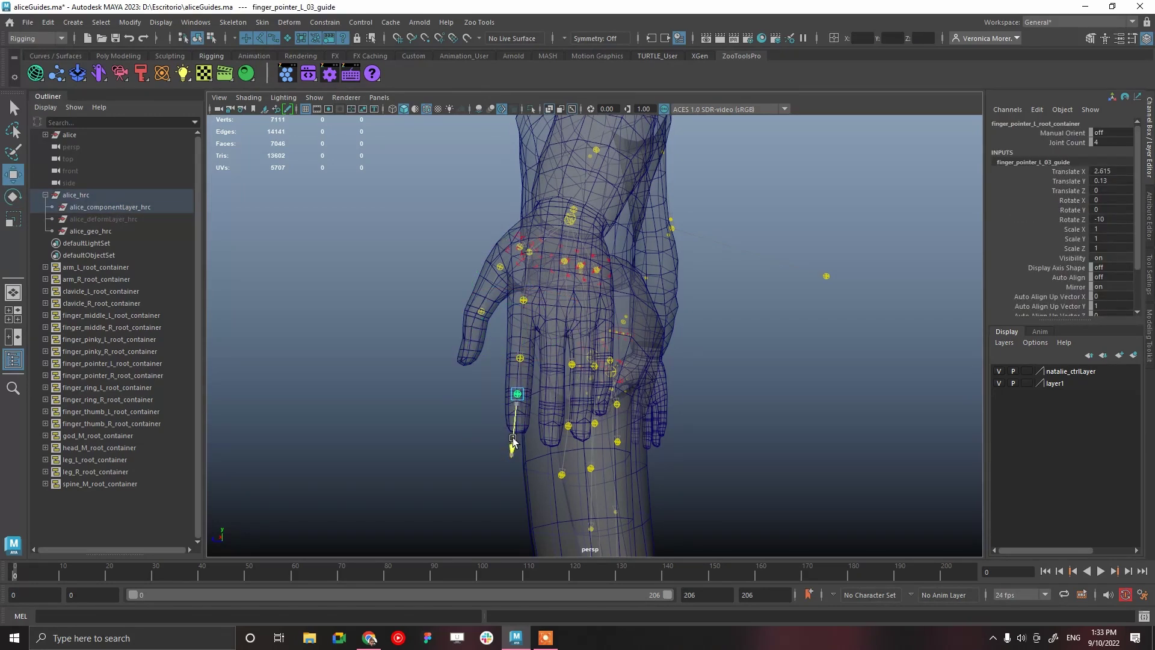
{"action": "left_click", "coordinate": [480, 451]}
Move the finger_pointer_L_01 guide in depth so the pointer chain runs inside the finger mesh
{"action": "left_click_drag", "start_coordinate": [479, 451], "coordinate": [731, 381], "text": "alt"}
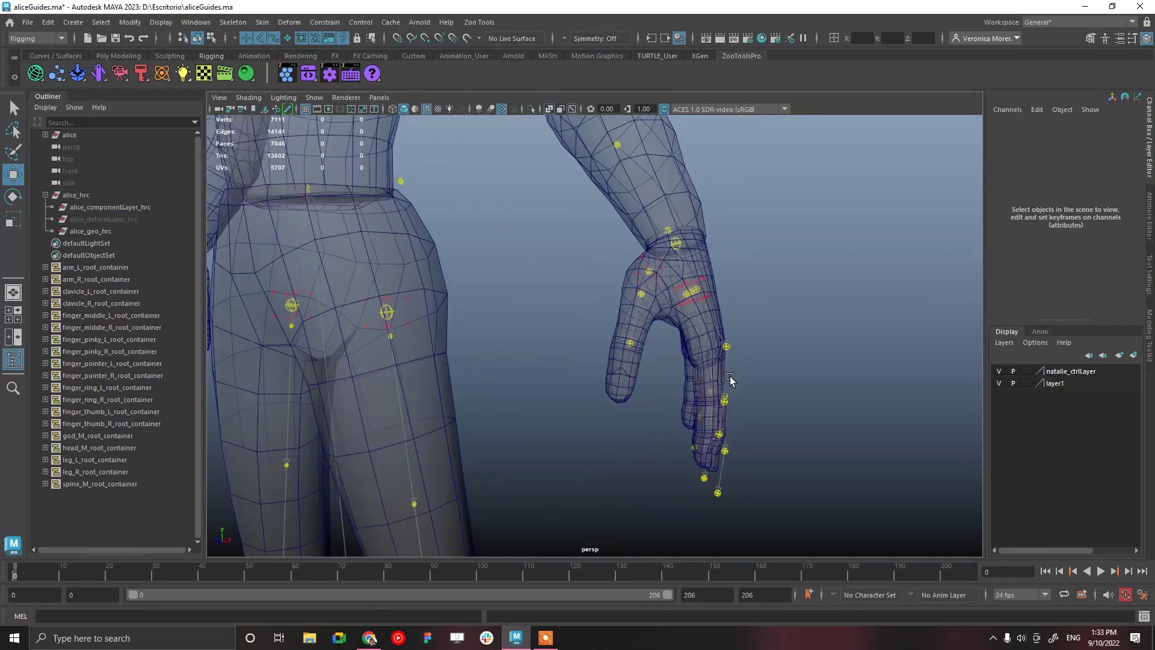
{"action": "left_click", "coordinate": [722, 346]}
{"action": "mouse_move", "coordinate": [776, 348]}
{"action": "left_mouse_down"}
{"action": "mouse_move", "coordinate": [759, 356]}
{"action": "mouse_move", "coordinate": [822, 373]}
{"action": "mouse_move", "coordinate": [782, 346]}
{"action": "left_mouse_up"}
{"action": "left_click", "coordinate": [792, 370]}
Reposition the left middle finger's root guide in the palm, in line with the middle finger
{"action": "left_click", "coordinate": [722, 276]}
{"action": "left_click_drag", "start_coordinate": [753, 302], "coordinate": [655, 341], "text": "alt"}
{"action": "left_click", "coordinate": [569, 297]}
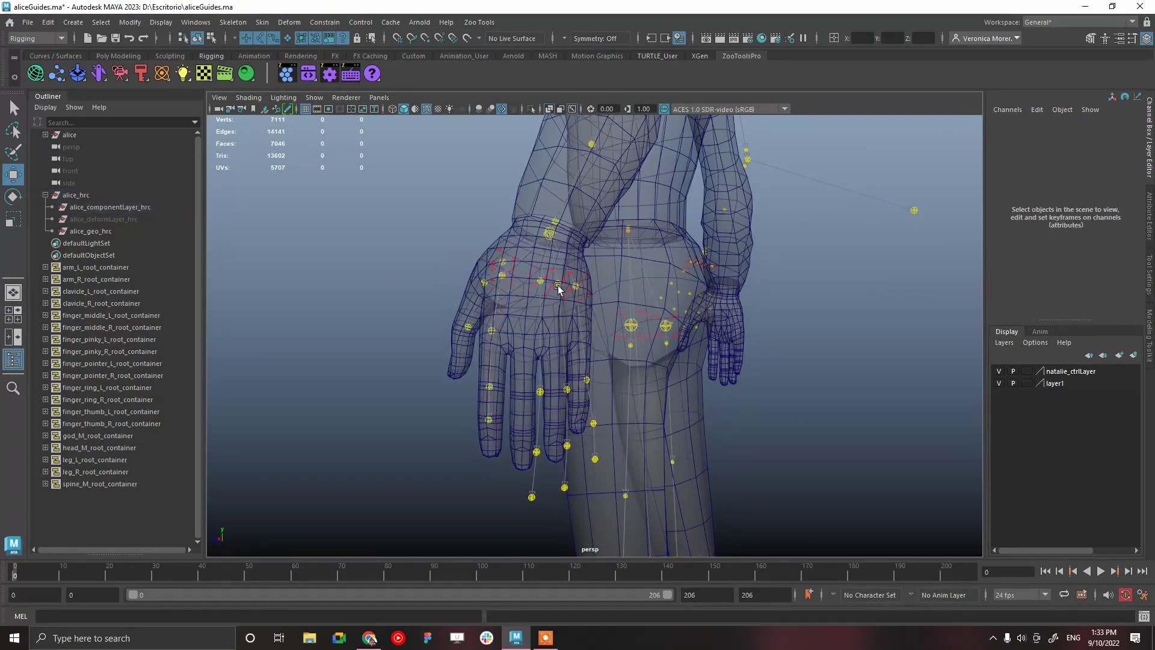
{"action": "left_click", "coordinate": [540, 281]}
{"action": "left_click_drag", "start_coordinate": [540, 281], "coordinate": [703, 324], "text": "alt"}
{"action": "key", "text": "e"}
{"action": "key", "text": "w"}
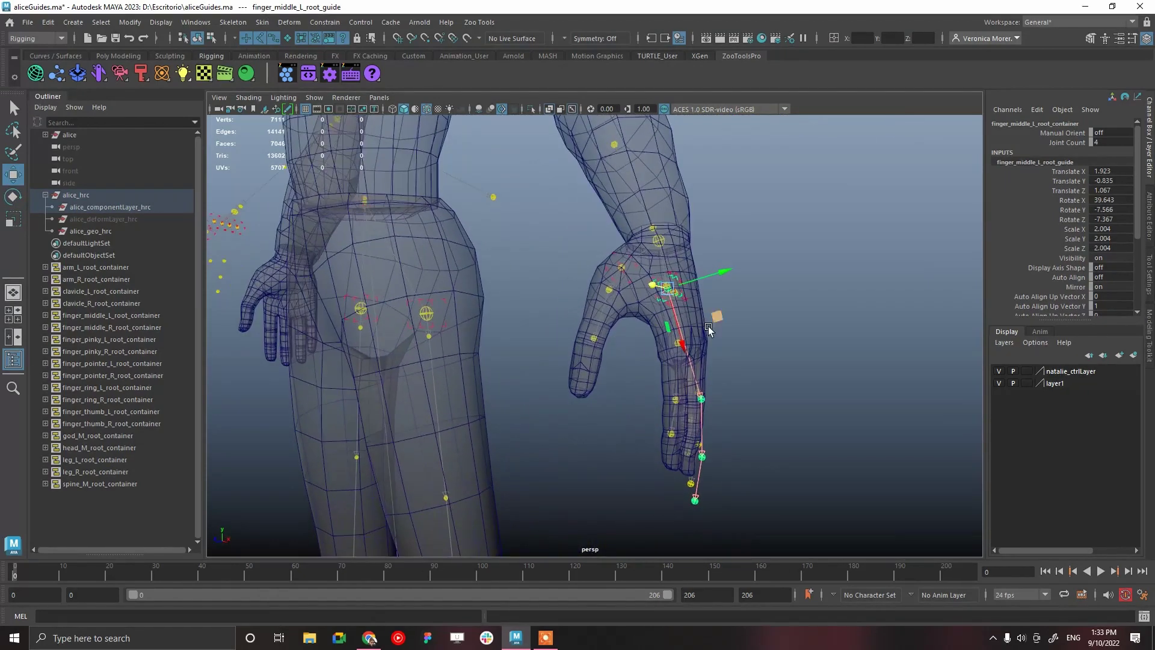
{"action": "left_click", "coordinate": [739, 388]}
Place the left middle finger's 01 guide at the knuckle and fit its remaining guides to the finger joints
{"action": "left_click", "coordinate": [701, 399]}
{"action": "left_click_drag", "start_coordinate": [708, 451], "coordinate": [722, 398]}
{"action": "left_click_drag", "start_coordinate": [732, 363], "coordinate": [609, 382]}
{"action": "left_click_drag", "start_coordinate": [503, 431], "coordinate": [651, 388]}
{"action": "left_click", "coordinate": [518, 483]}
{"action": "left_click", "coordinate": [519, 445]}
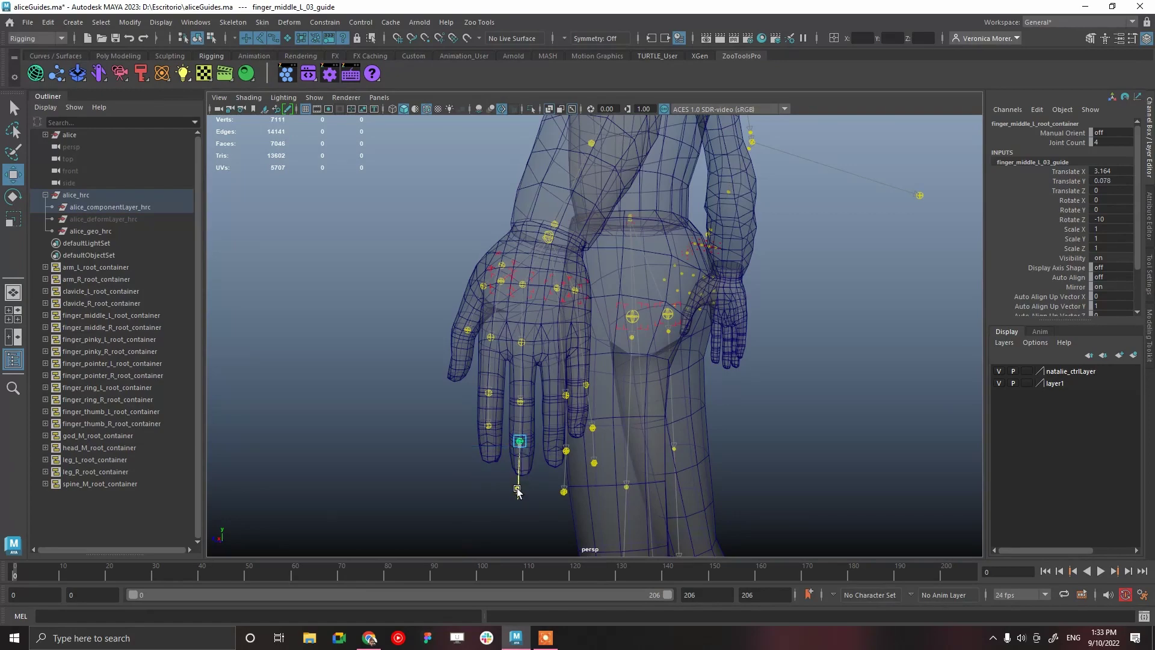
{"action": "left_click", "coordinate": [559, 481]}
Reposition the left ring finger's root guide in the palm, in line with the ring finger
{"action": "left_click_drag", "start_coordinate": [559, 482], "coordinate": [490, 319], "text": "alt"}
{"action": "left_click", "coordinate": [556, 330]}
{"action": "key", "text": "e"}
{"action": "key", "text": "w"}
{"action": "key", "text": "e"}
{"action": "left_click_drag", "start_coordinate": [511, 373], "coordinate": [639, 392]}
{"action": "left_click", "coordinate": [703, 394]}
Move the finger_ring_L_01 guide up to the ring finger's knuckle, inside the mesh
{"action": "left_click", "coordinate": [638, 391]}
{"action": "key", "text": "w"}
{"action": "left_click_drag", "start_coordinate": [636, 442], "coordinate": [540, 399]}
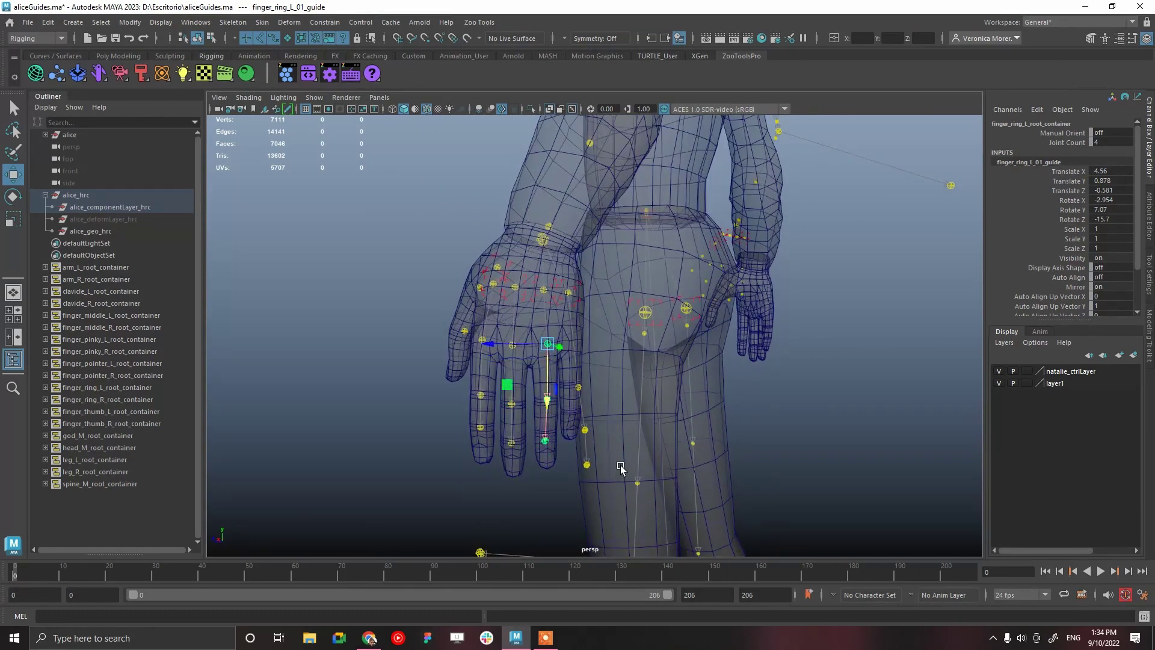
{"action": "left_click", "coordinate": [768, 409]}
Place the left ring finger's 02 and 03 guides at the finger's middle and last joints
{"action": "left_click", "coordinate": [546, 400]}
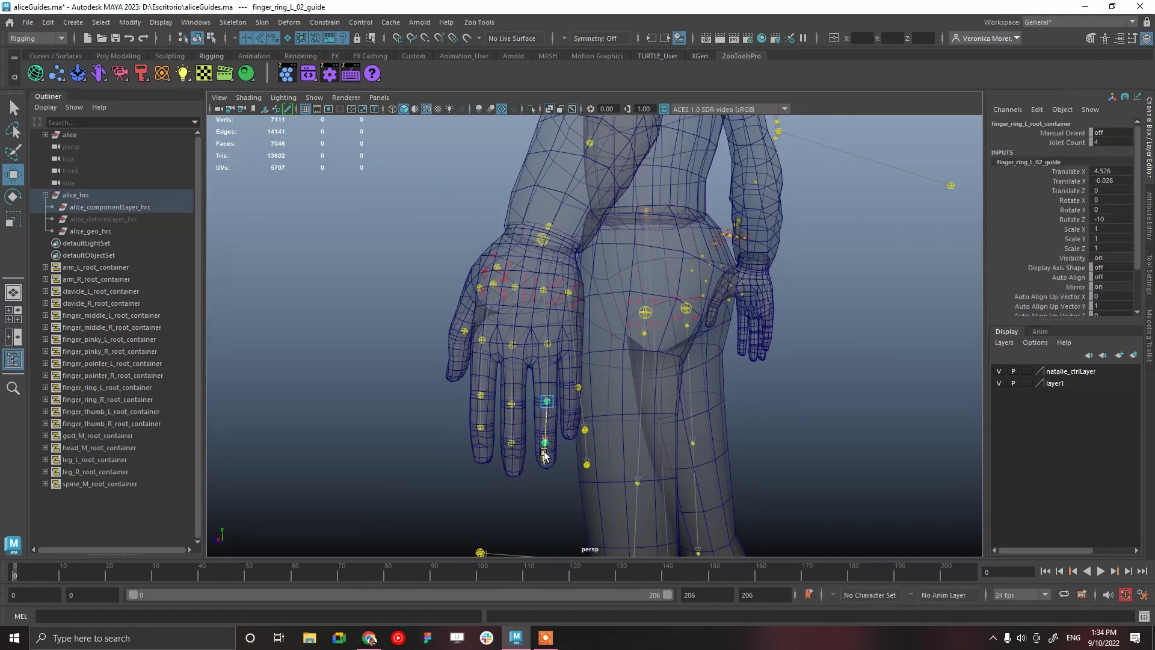
{"action": "left_click", "coordinate": [564, 492]}
{"action": "left_click", "coordinate": [545, 445]}
{"action": "left_click_drag", "start_coordinate": [542, 487], "coordinate": [595, 455]}
{"action": "left_click", "coordinate": [575, 498]}
Reposition the left pinky's root guide in the palm, in line with the pinky finger
{"action": "left_click", "coordinate": [573, 305]}
{"action": "key", "text": "e"}
{"action": "mouse_move", "coordinate": [588, 353]}
{"action": "left_mouse_down", "text": "alt"}
{"action": "mouse_move", "coordinate": [579, 355]}
{"action": "mouse_move", "coordinate": [584, 344]}
{"action": "left_mouse_up", "text": "alt"}
{"action": "key", "text": "w"}
{"action": "left_click", "coordinate": [586, 424]}
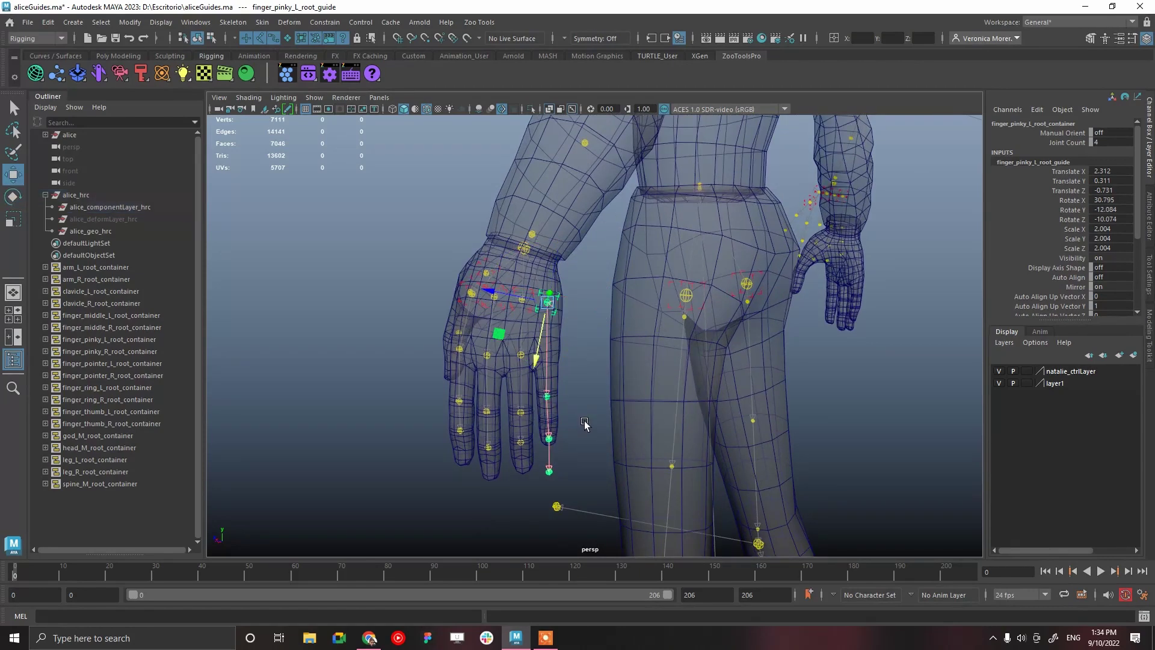
Move the finger_pinky_L_01 guide to the pinky's knuckle and fit the remaining pinky guides to its joints
{"action": "left_click", "coordinate": [548, 398]}
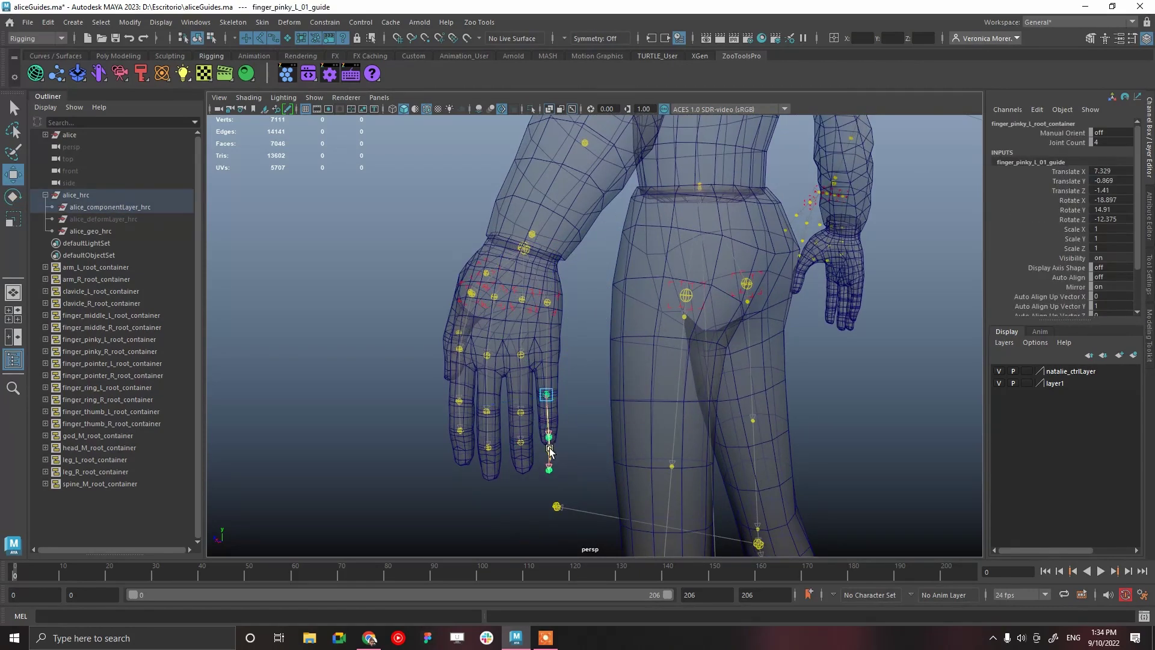
{"action": "left_click_drag", "start_coordinate": [494, 361], "coordinate": [491, 361]}
{"action": "left_click_drag", "start_coordinate": [560, 399], "coordinate": [593, 409]}
{"action": "left_click", "coordinate": [592, 410]}
{"action": "left_click", "coordinate": [545, 383]}
{"action": "left_click_drag", "start_coordinate": [545, 424], "coordinate": [629, 338]}
{"action": "left_click", "coordinate": [591, 444]}
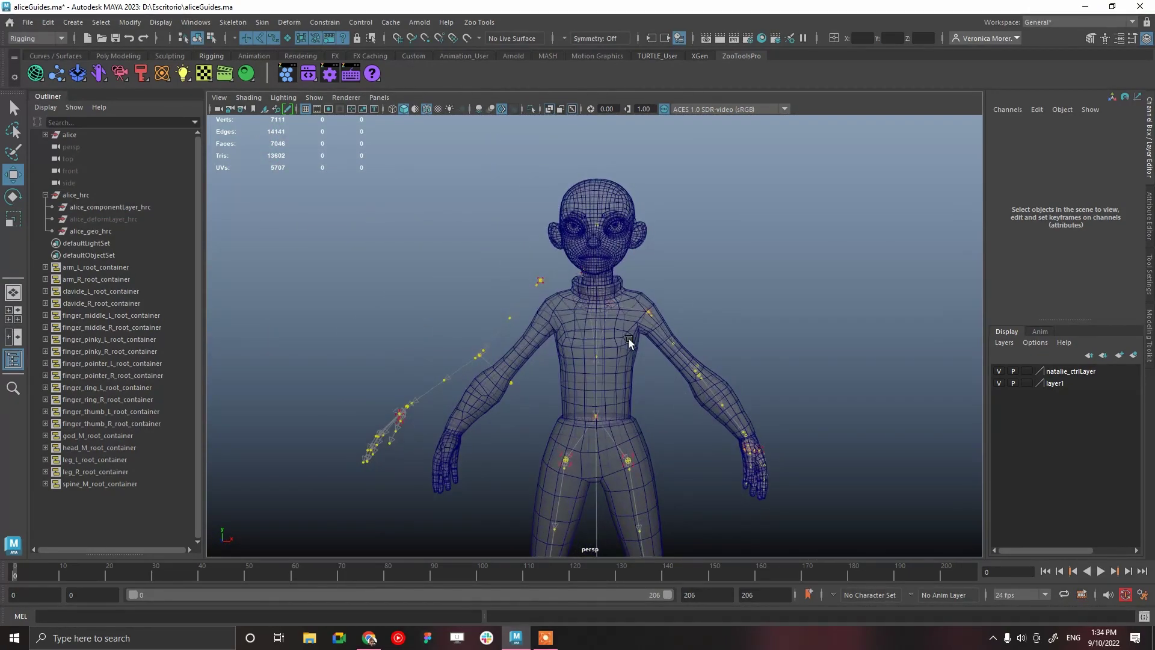
Run Align Selected on the left clavicle's root guide
{"action": "scroll", "coordinate": [626, 334], "scroll_direction": "up", "scroll_amount": 3}
{"action": "left_click", "coordinate": [617, 294]}
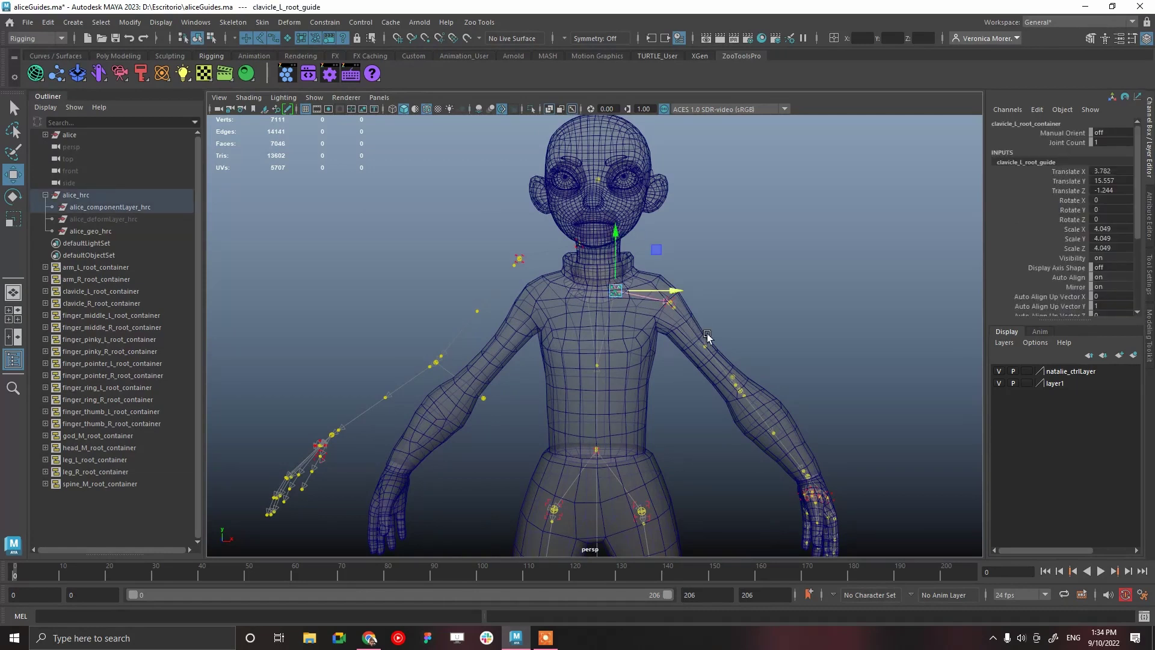
{"action": "right_click", "coordinate": [618, 295]}
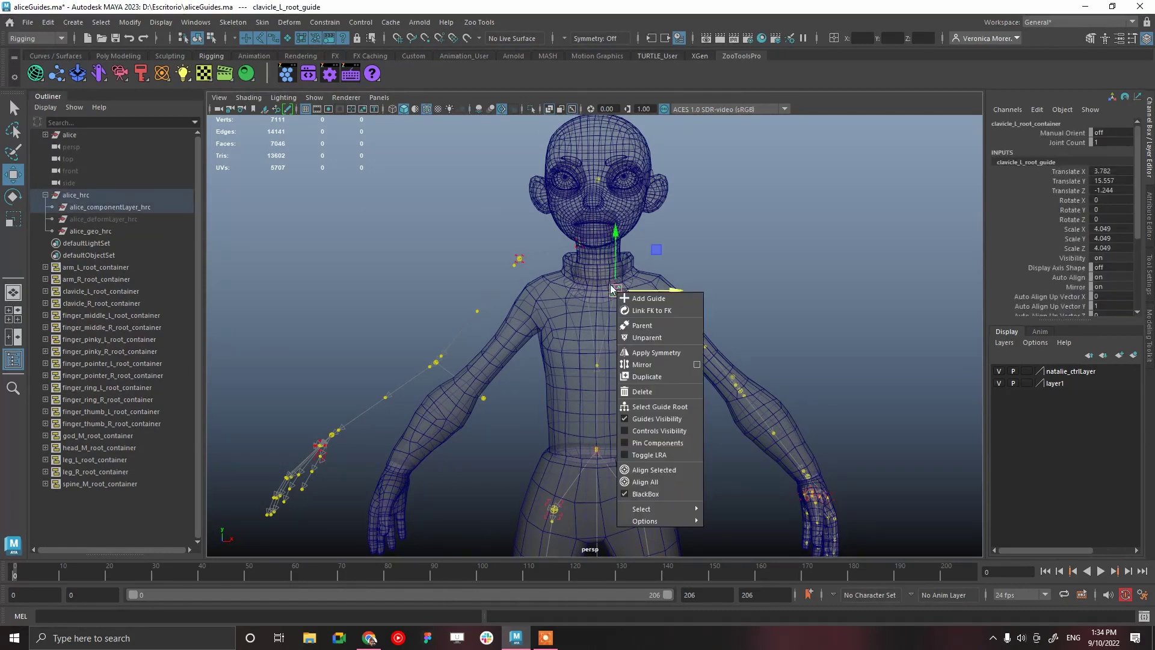
{"action": "left_click", "coordinate": [666, 473]}
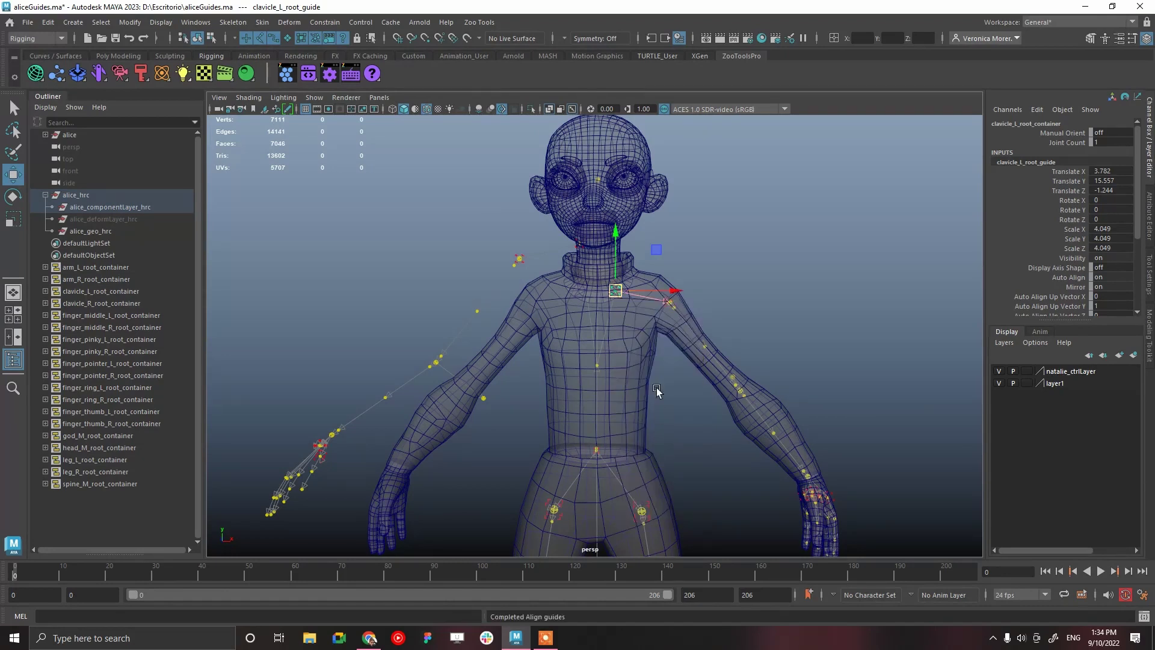
Apply Symmetry from the left clavicle's root guide to match the right clavicle, arm and finger guides
{"action": "right_click", "coordinate": [616, 296]}
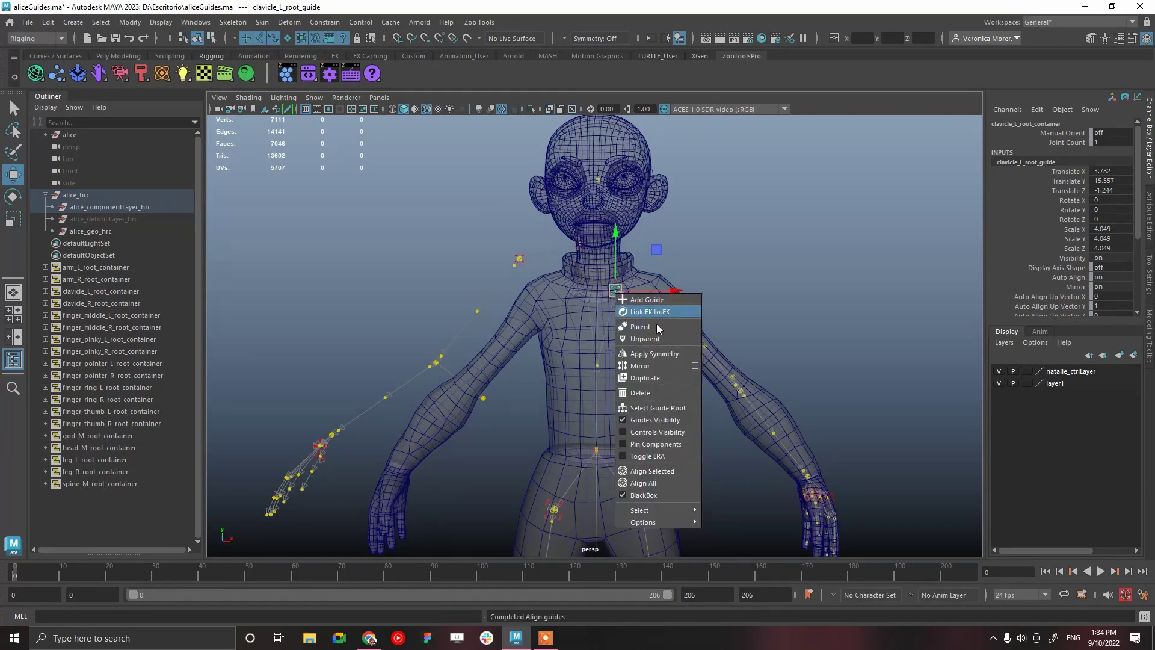
{"action": "left_click", "coordinate": [663, 354]}
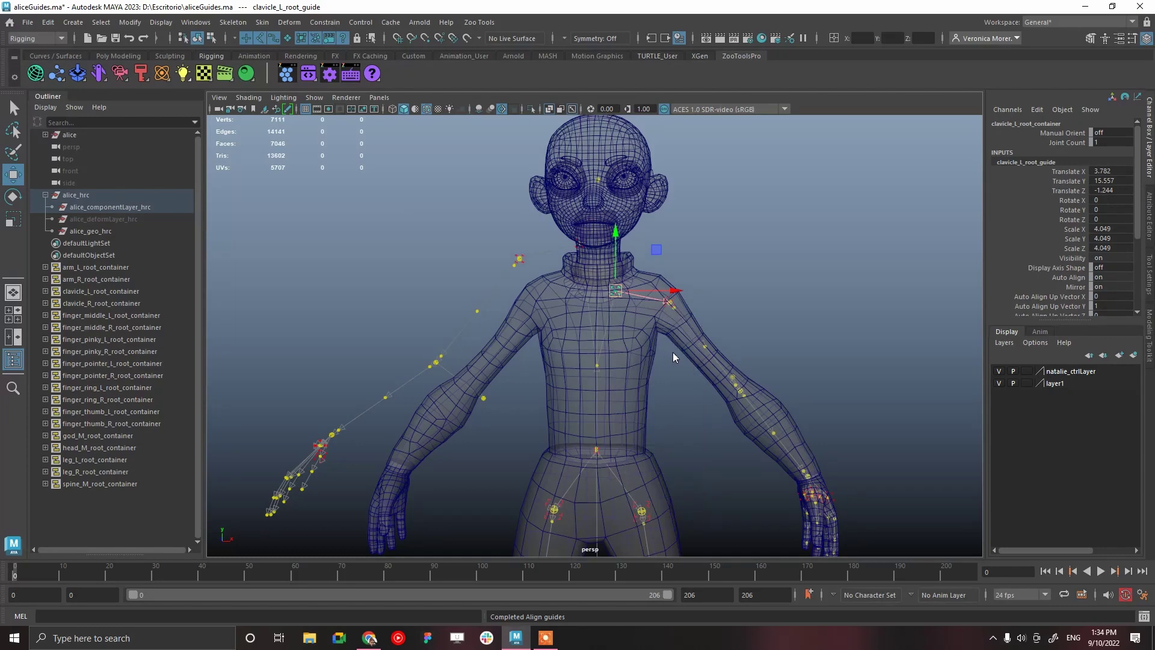
{"action": "left_click", "coordinate": [759, 309]}
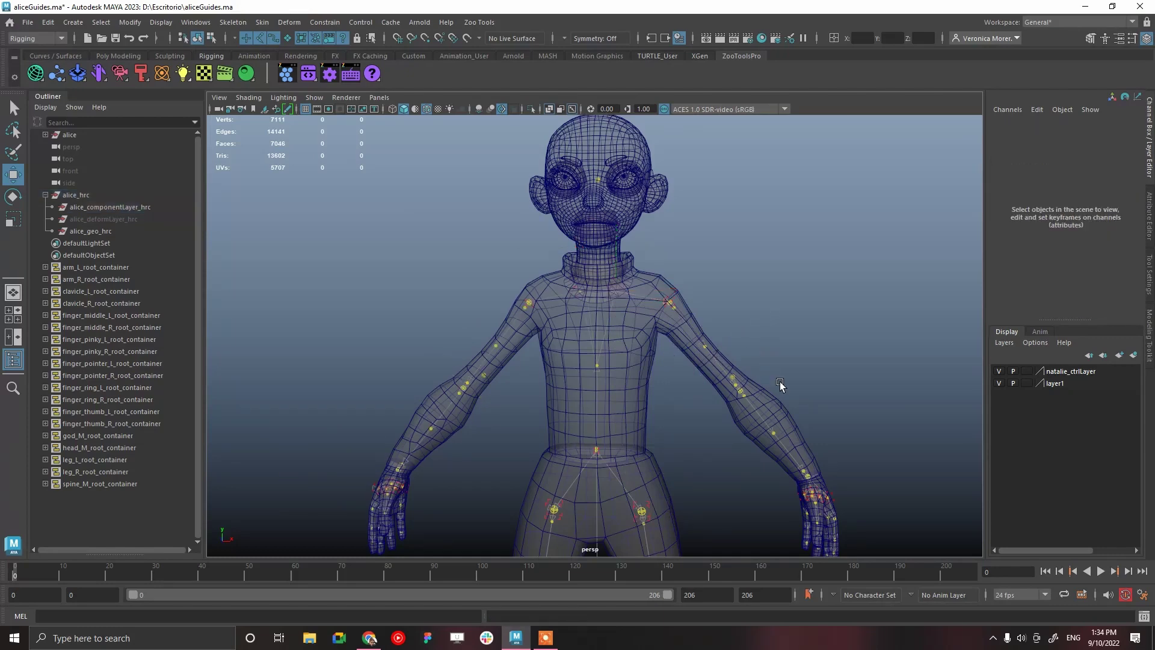
Lower the head component's root guide to the base of the neck and raise its head guide to the skull base
{"action": "right_click_drag", "start_coordinate": [779, 381], "coordinate": [683, 304], "text": "alt"}
{"action": "left_click_drag", "start_coordinate": [683, 306], "coordinate": [745, 366], "text": "alt"}
{"action": "right_click_drag", "start_coordinate": [745, 367], "coordinate": [926, 530], "text": "alt"}
{"action": "left_click_drag", "start_coordinate": [690, 435], "coordinate": [729, 435], "text": "alt"}
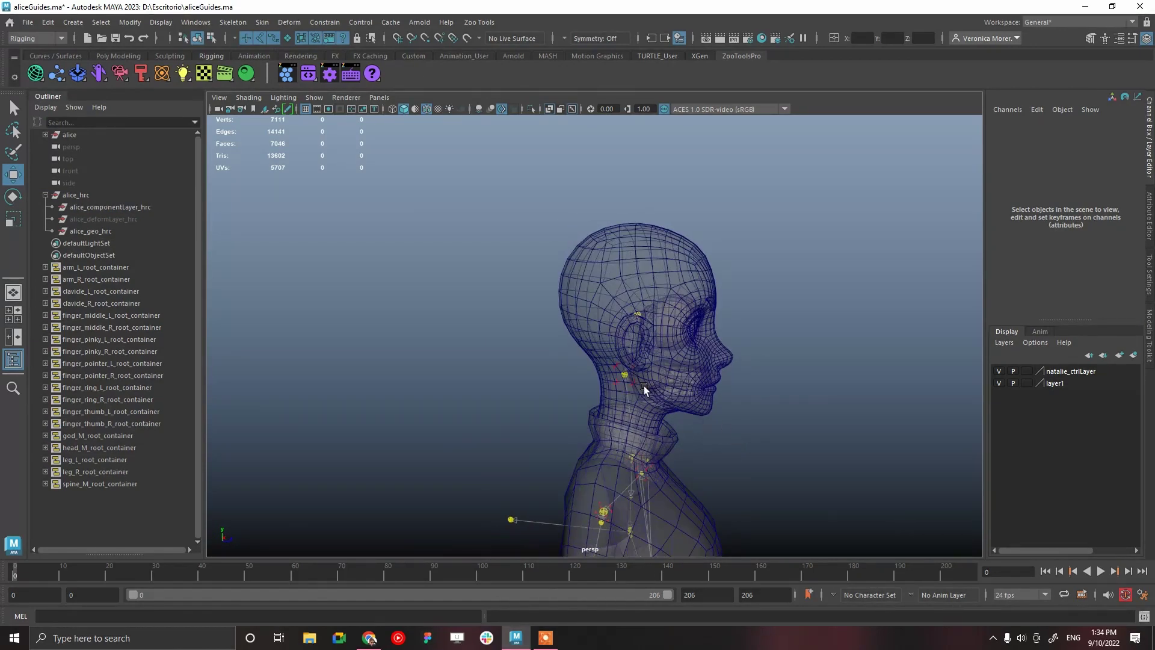
{"action": "left_click", "coordinate": [626, 375]}
{"action": "left_click_drag", "start_coordinate": [652, 385], "coordinate": [669, 380], "text": "alt"}
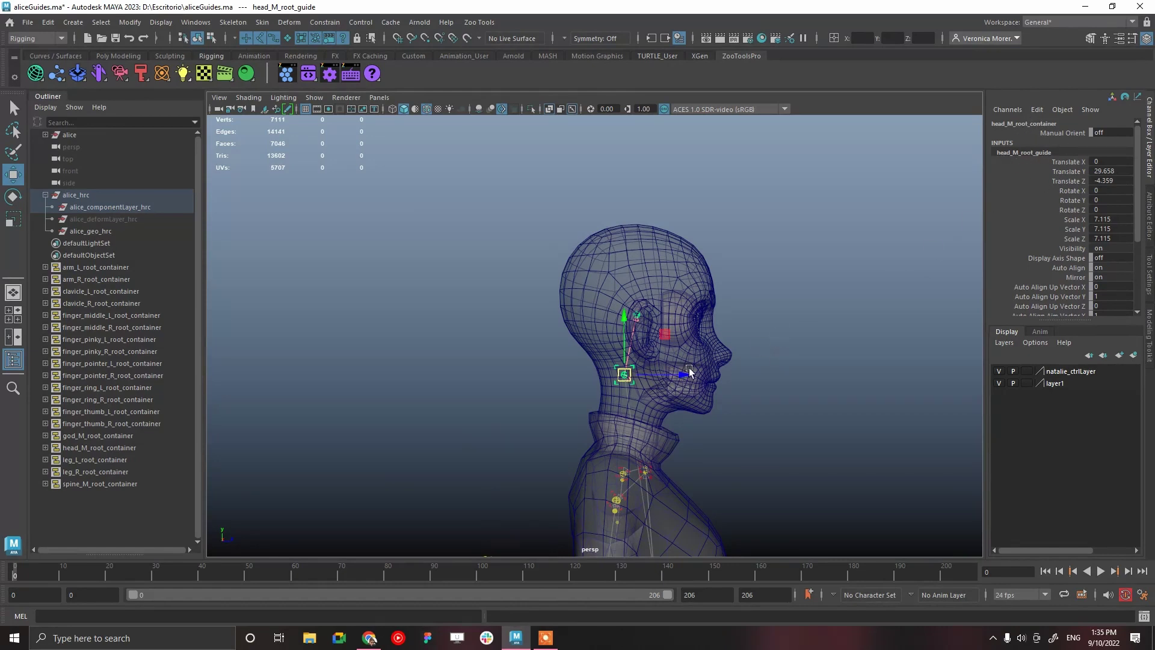
{"action": "left_click_drag", "start_coordinate": [626, 319], "coordinate": [684, 451]}
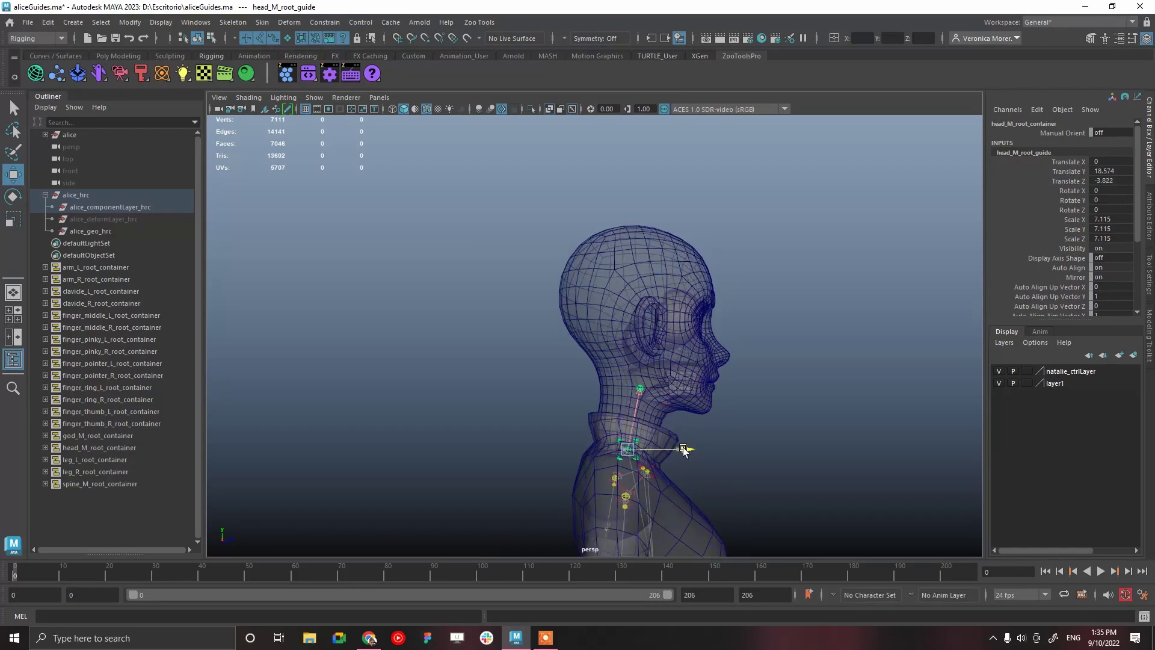
{"action": "left_click", "coordinate": [641, 384]}
{"action": "left_click_drag", "start_coordinate": [644, 385], "coordinate": [649, 318]}
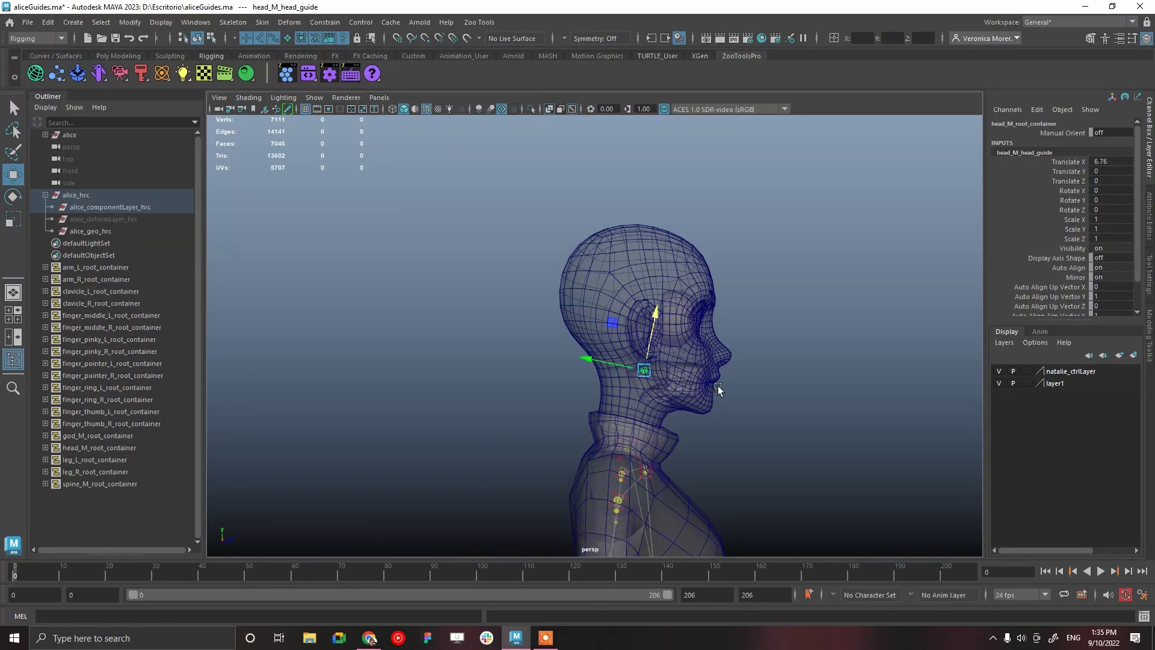
Check the guides over the whole body, clear the selection and save the scene
{"action": "scroll", "coordinate": [791, 421], "scroll_direction": "down", "scroll_amount": 5}
{"action": "left_click_drag", "start_coordinate": [791, 421], "coordinate": [631, 403], "text": "alt"}
{"action": "middle_click_drag", "start_coordinate": [631, 403], "coordinate": [632, 291], "text": "alt"}
{"action": "middle_click_drag", "start_coordinate": [700, 443], "coordinate": [700, 345], "text": "alt"}
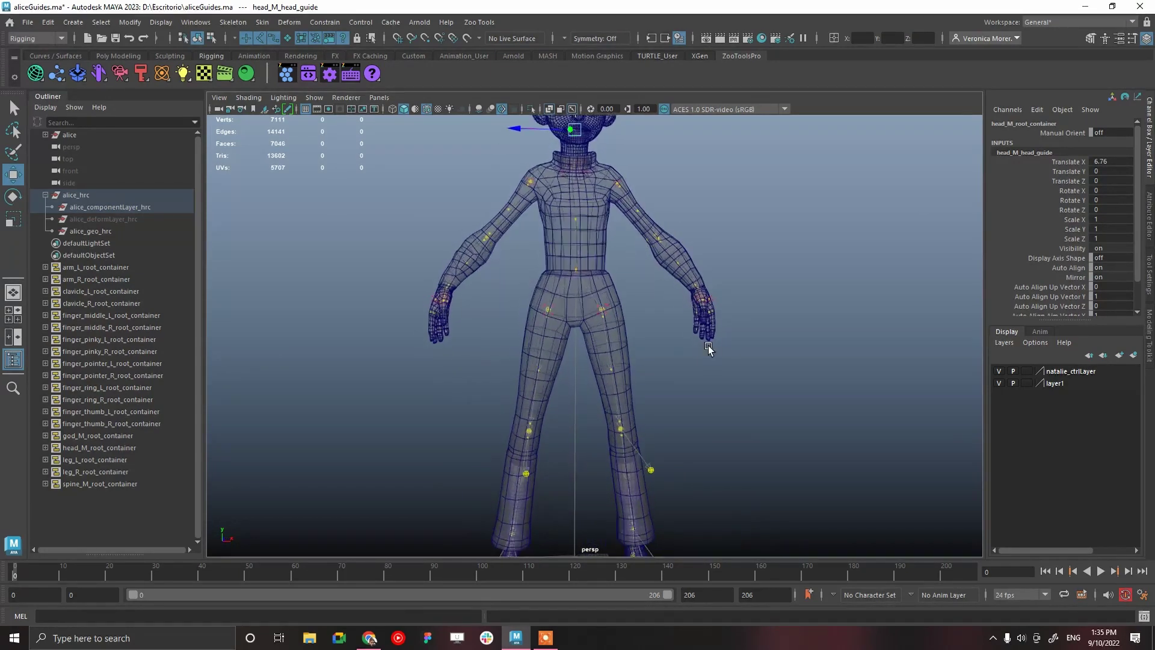
{"action": "right_click_drag", "start_coordinate": [736, 427], "coordinate": [703, 381], "text": "alt"}
{"action": "left_click", "coordinate": [680, 352]}
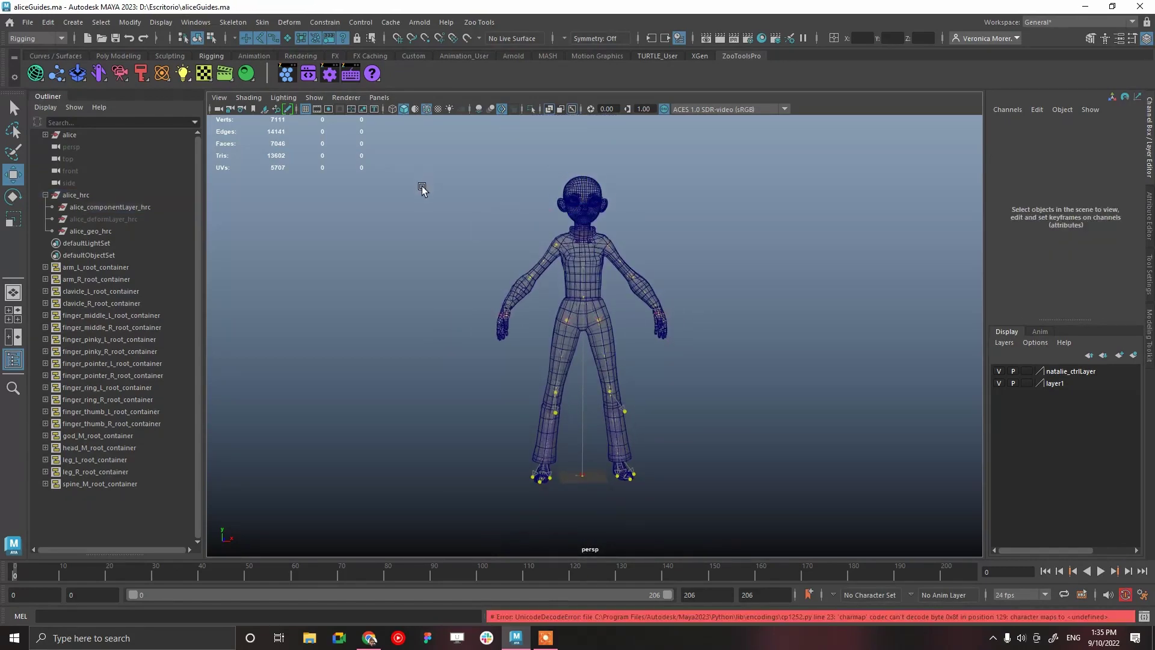
Open the Hive Auto-Rigger and rename the alice rig to Alice
{"action": "left_click", "coordinate": [286, 73]}
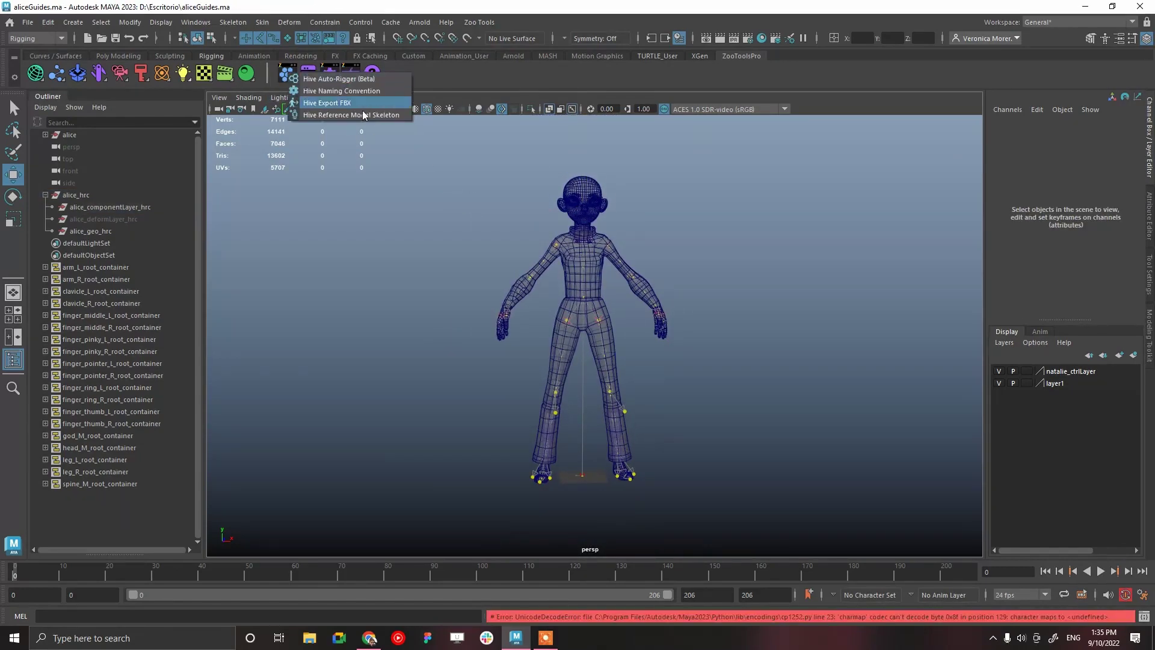
{"action": "left_click", "coordinate": [340, 77]}
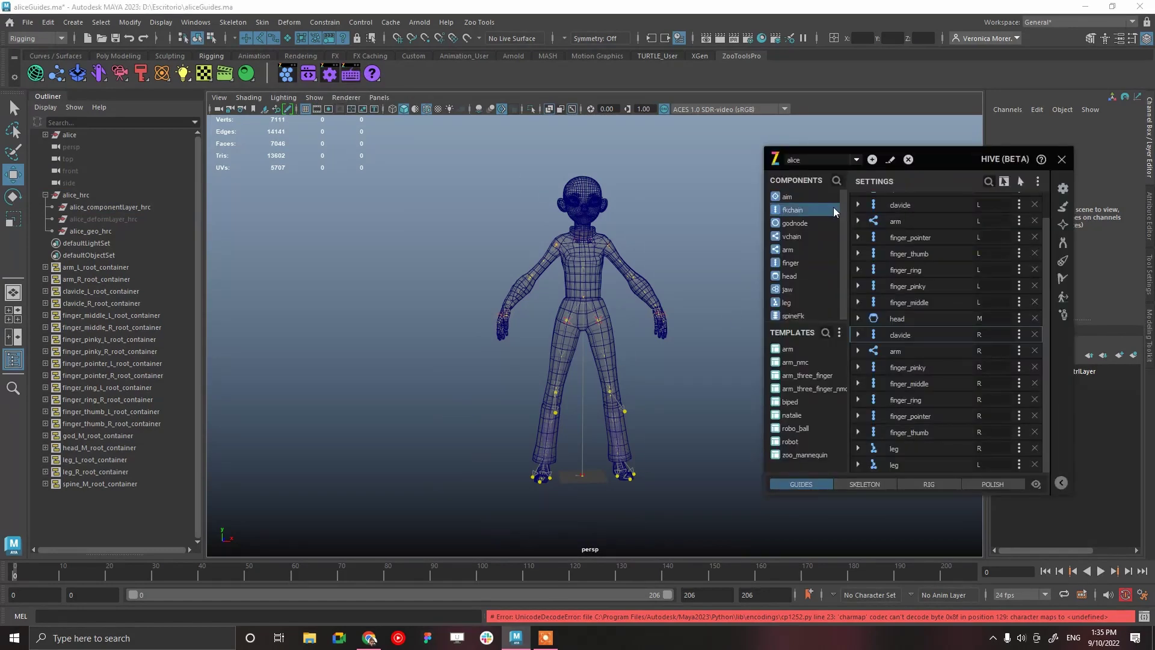
{"action": "left_click", "coordinate": [806, 161]}
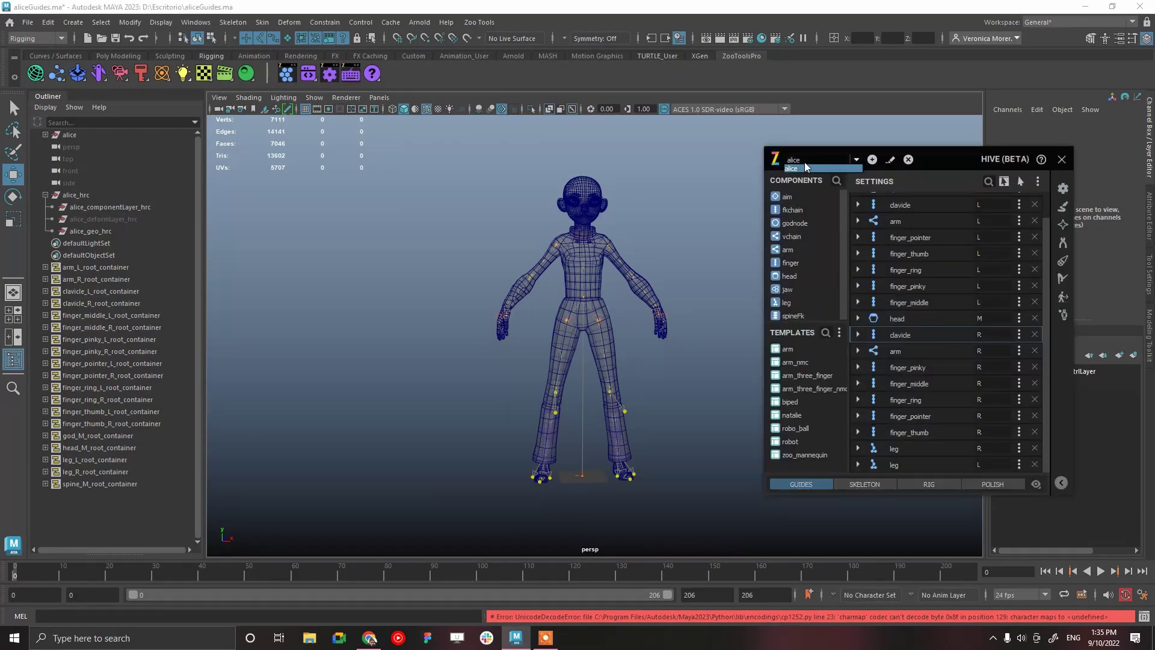
{"action": "left_click", "coordinate": [891, 161]}
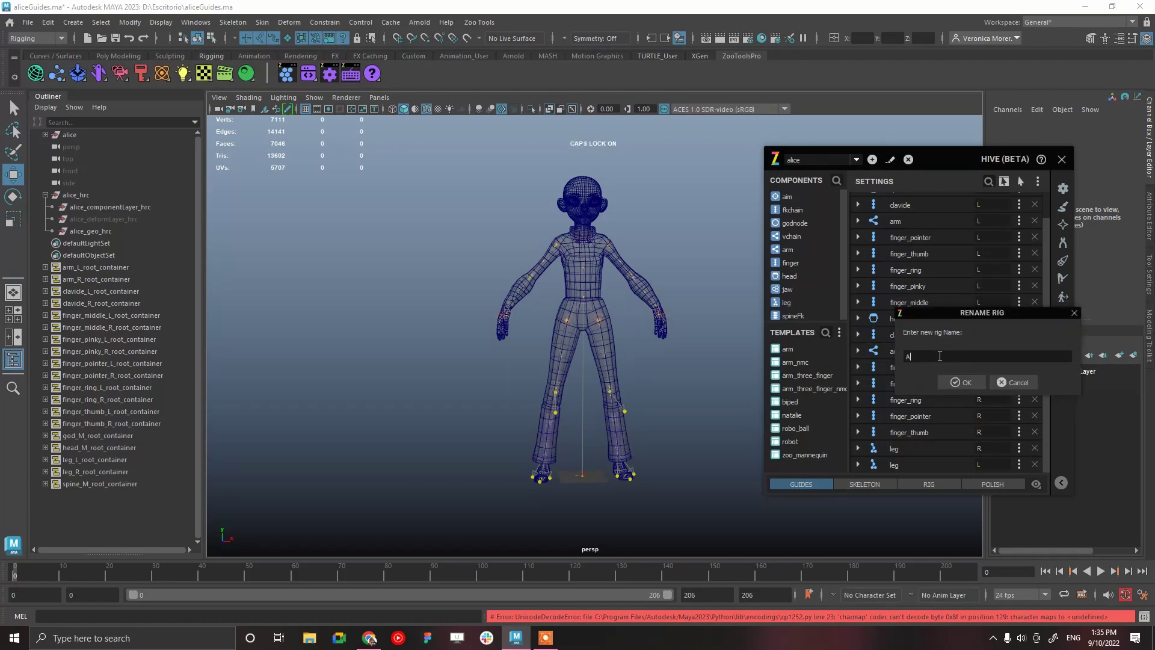
{"action": "left_click", "coordinate": [966, 382]}
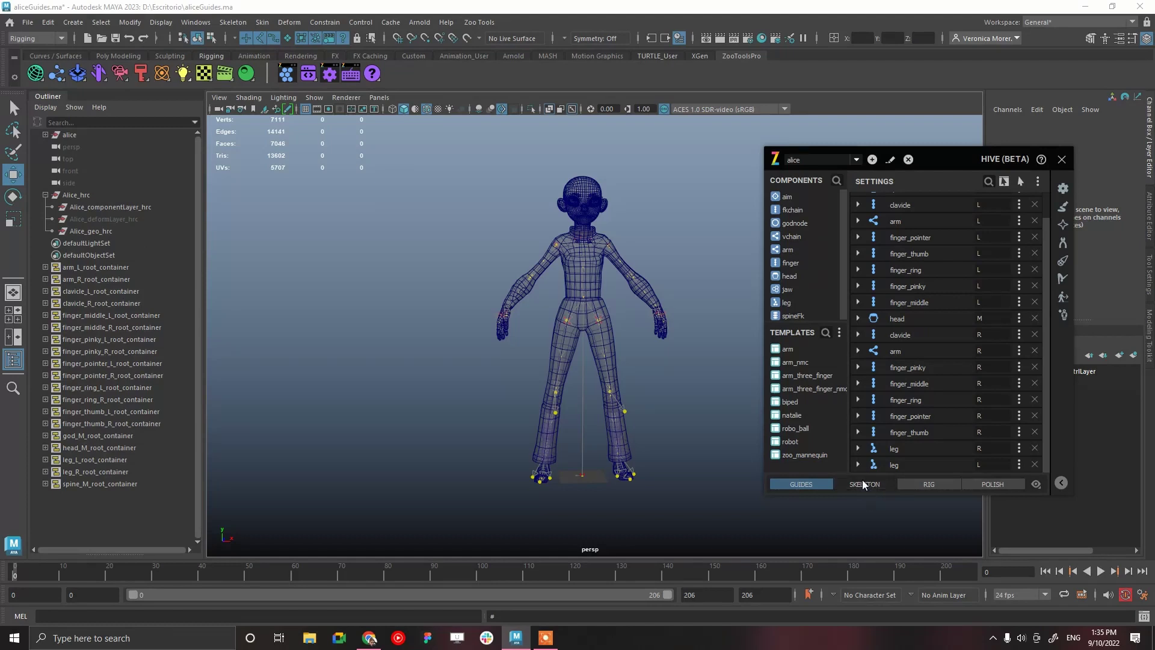
Save the whole rig as a new Hive template named Alice
{"action": "left_click", "coordinate": [841, 334]}
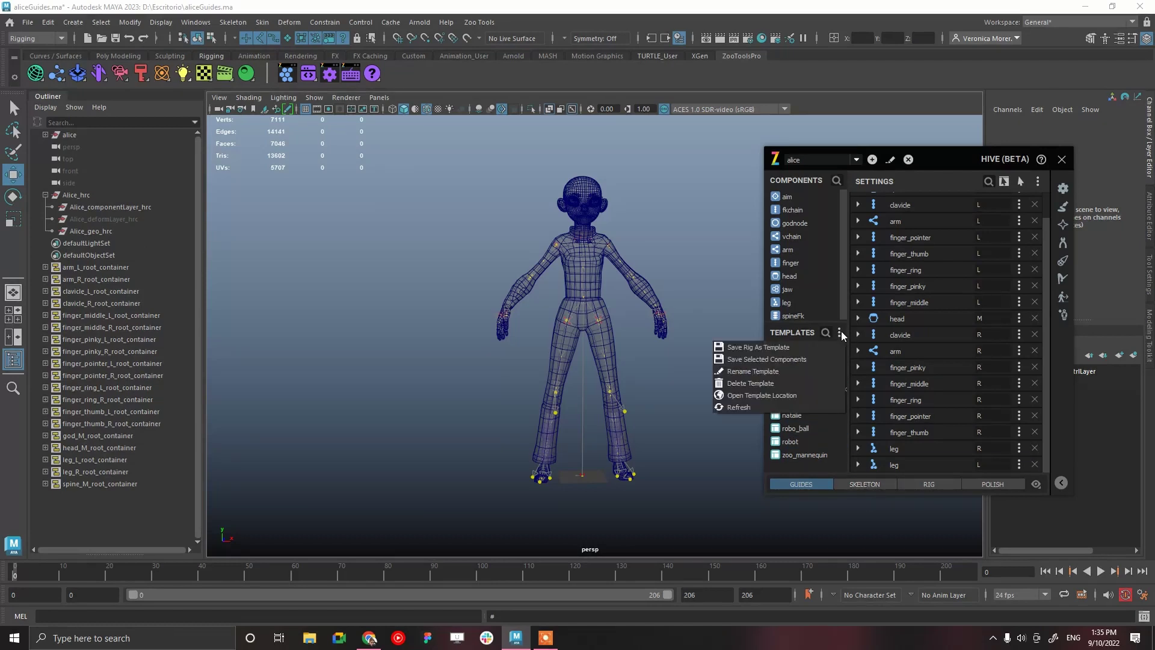
{"action": "left_click", "coordinate": [800, 347]}
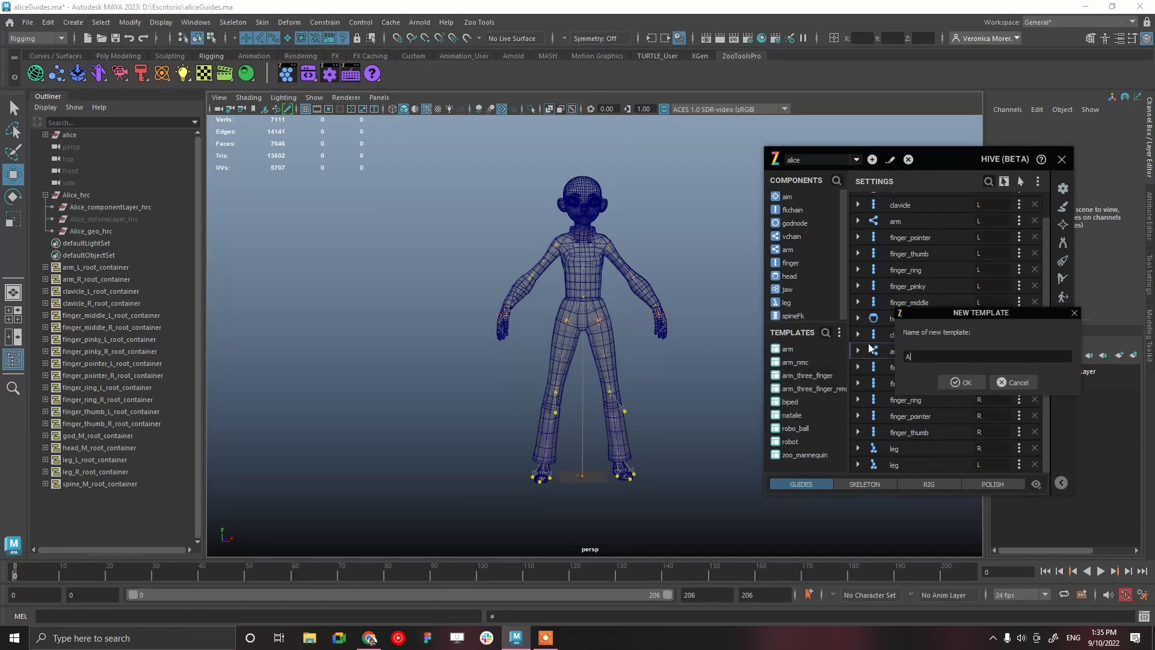
{"action": "left_click", "coordinate": [969, 383]}
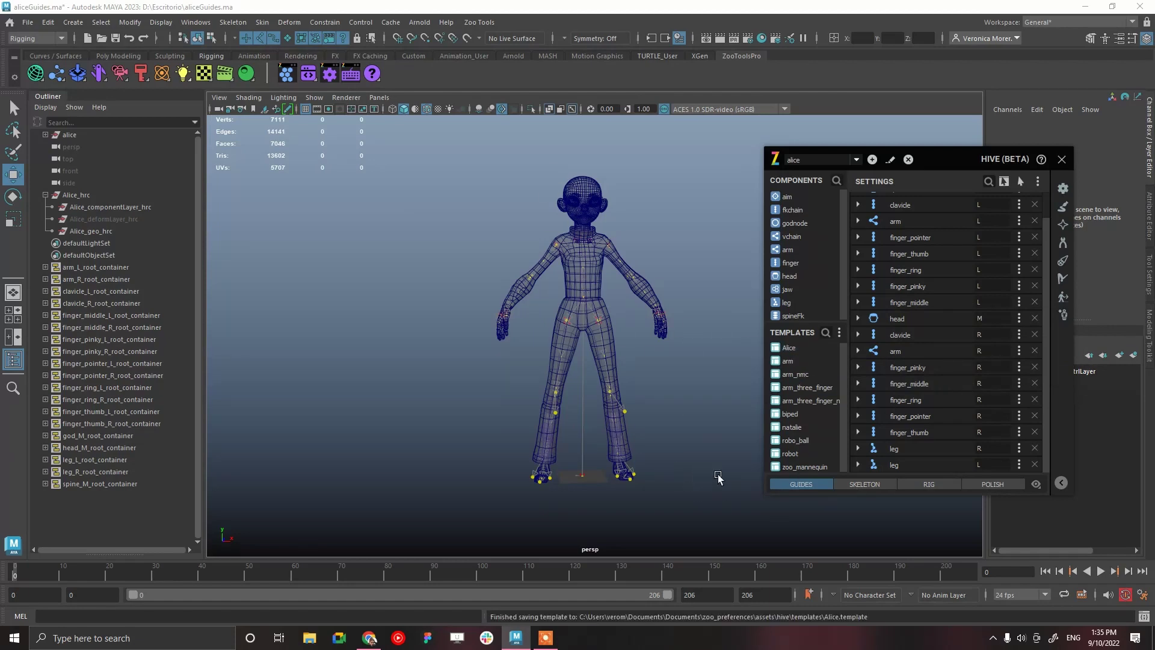
Build the Alice skeleton from the guides and generate its control rig in Hive
{"action": "left_click", "coordinate": [870, 483]}
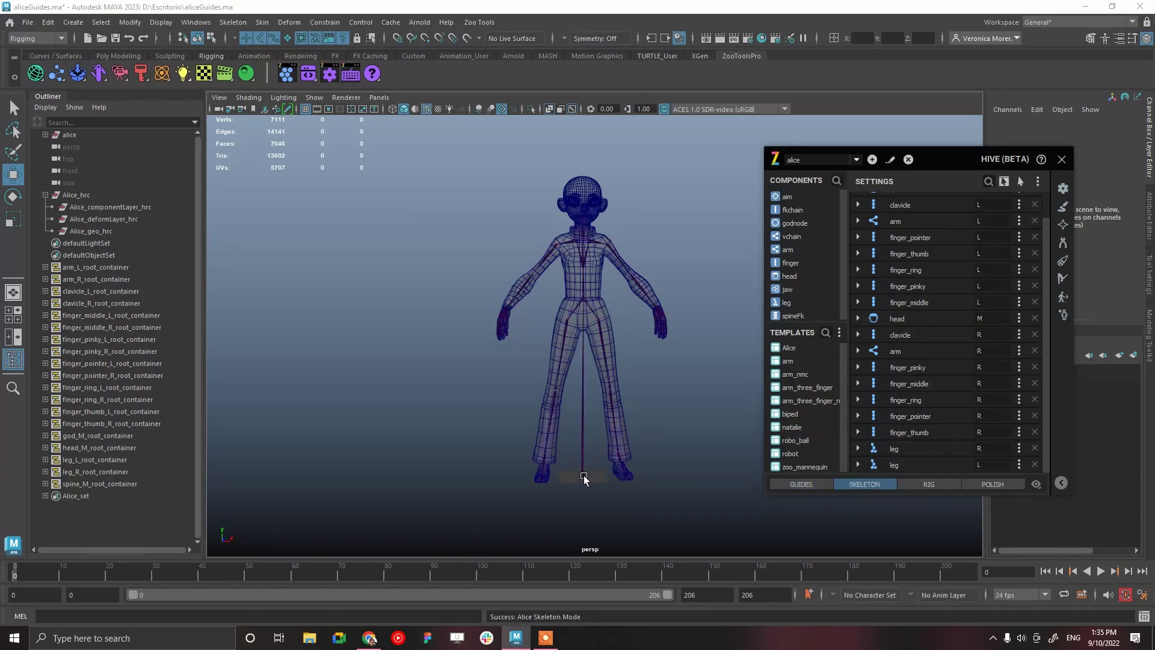
{"action": "mouse_move", "coordinate": [673, 390]}
{"action": "left_mouse_down", "text": "alt"}
{"action": "mouse_move", "coordinate": [588, 413]}
{"action": "mouse_move", "coordinate": [674, 395]}
{"action": "left_mouse_up", "text": "alt"}
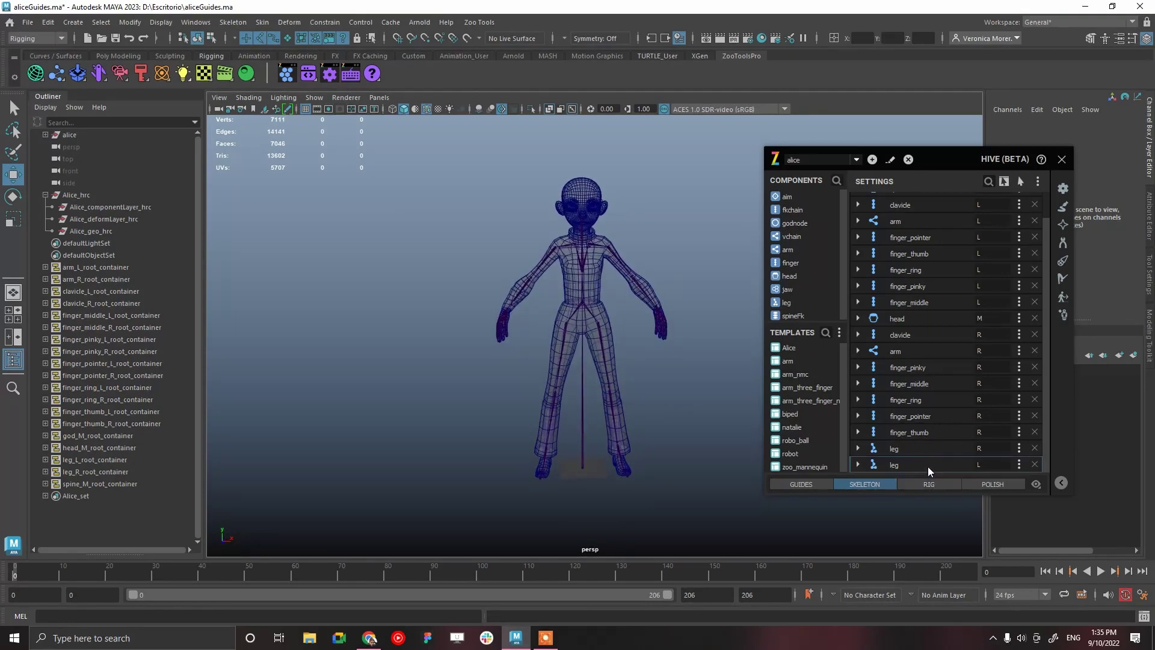
{"action": "left_click", "coordinate": [941, 485]}
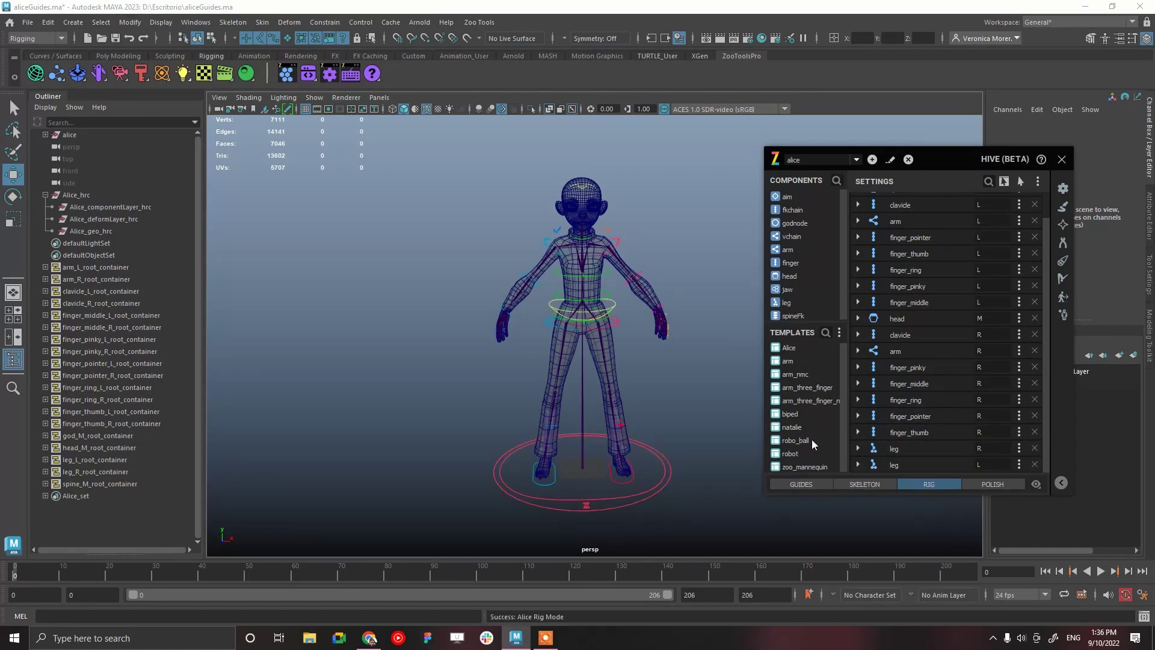
{"action": "mouse_move", "coordinate": [645, 274]}
{"action": "left_mouse_down", "text": "alt"}
{"action": "mouse_move", "coordinate": [425, 299]}
{"action": "mouse_move", "coordinate": [634, 293]}
{"action": "left_mouse_up", "text": "alt"}
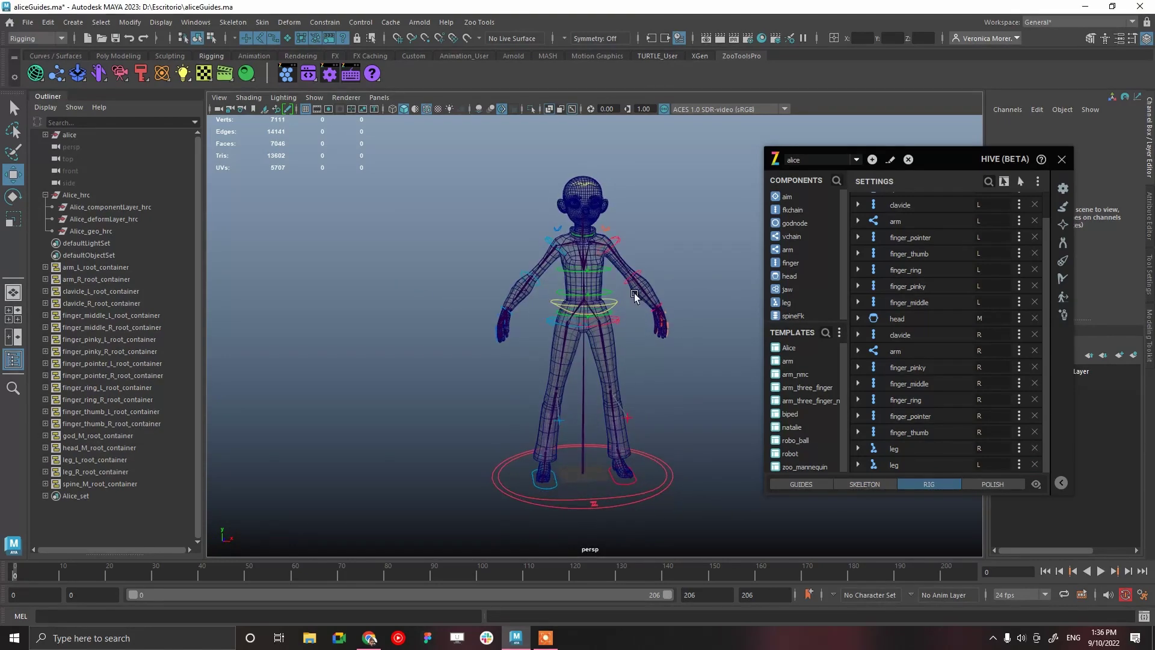
{"action": "left_click_drag", "start_coordinate": [688, 351], "coordinate": [709, 421], "text": "alt"}
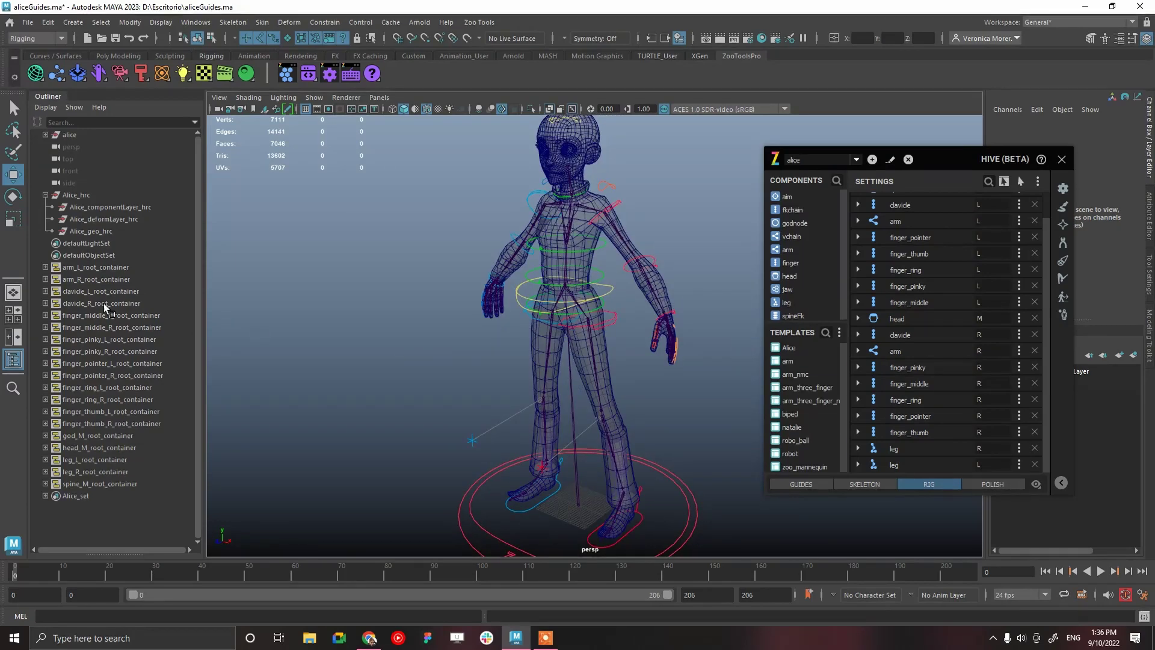
Polish the Alice rig in Hive and close the Hive window
{"action": "left_click", "coordinate": [992, 485]}
{"action": "left_click_drag", "start_coordinate": [604, 274], "coordinate": [688, 298], "text": "alt"}
{"action": "left_click_drag", "start_coordinate": [736, 328], "coordinate": [634, 344], "text": "alt"}
{"action": "left_click_drag", "start_coordinate": [648, 297], "coordinate": [612, 316], "text": "alt"}
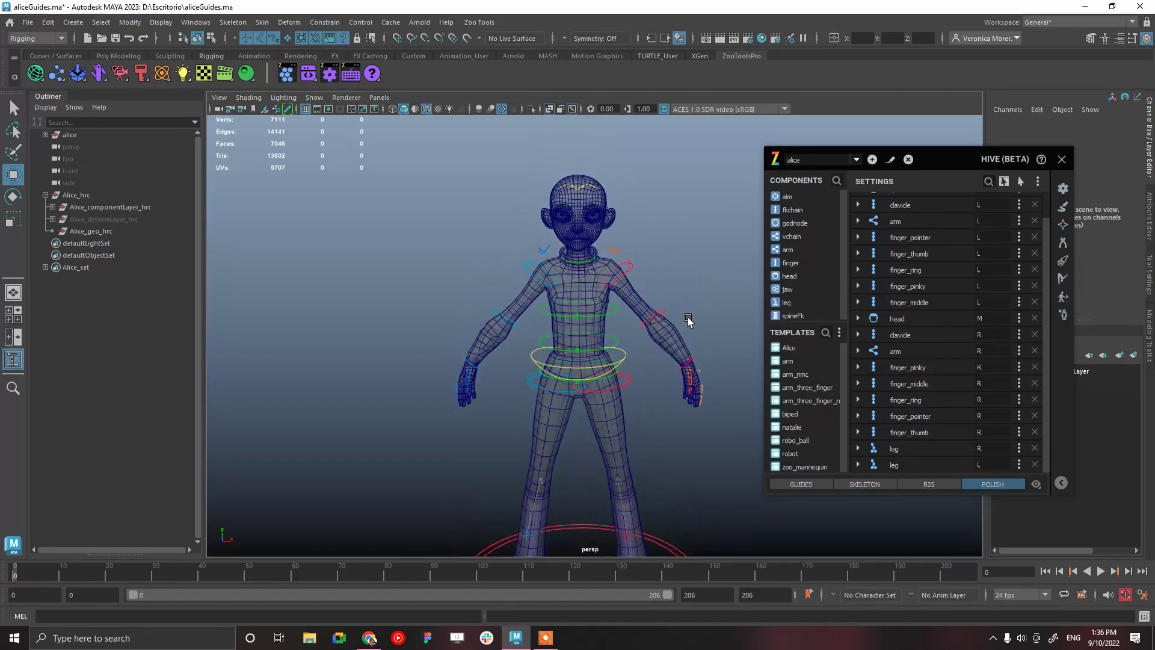
{"action": "left_click", "coordinate": [1061, 159]}
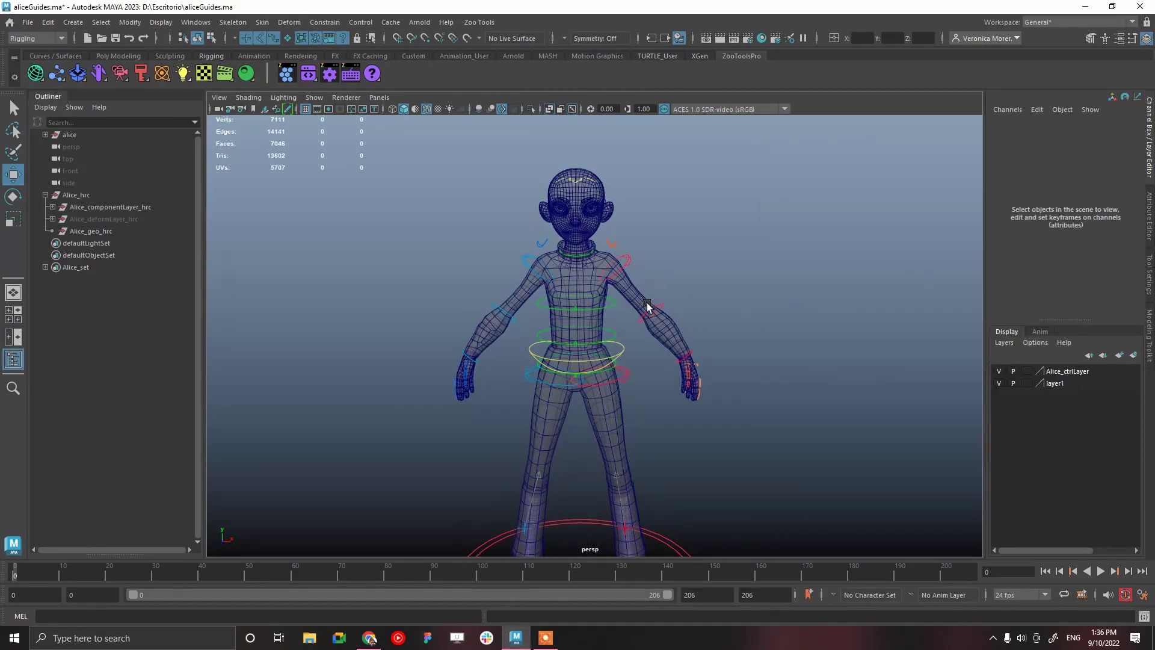
Widen the neck control by scaling all its curve CVs, then return to object selection
{"action": "scroll", "coordinate": [651, 322], "scroll_direction": "up", "scroll_amount": 3}
{"action": "left_click_drag", "start_coordinate": [647, 286], "coordinate": [543, 240], "text": "alt"}
{"action": "left_click_drag", "start_coordinate": [615, 276], "coordinate": [669, 269], "text": "alt"}
{"action": "middle_click_drag", "start_coordinate": [710, 280], "coordinate": [698, 285], "text": "alt"}
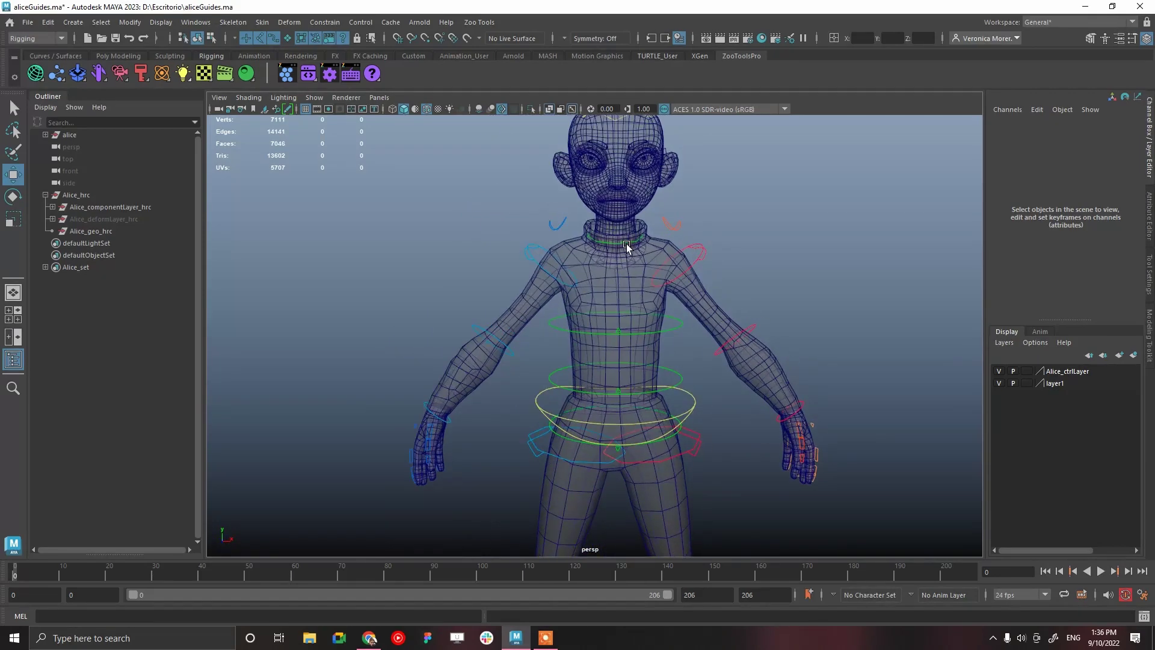
{"action": "left_click", "coordinate": [626, 243]}
{"action": "left_click", "coordinate": [211, 38]}
{"action": "left_click_drag", "start_coordinate": [558, 198], "coordinate": [692, 268]}
{"action": "key", "text": "r"}
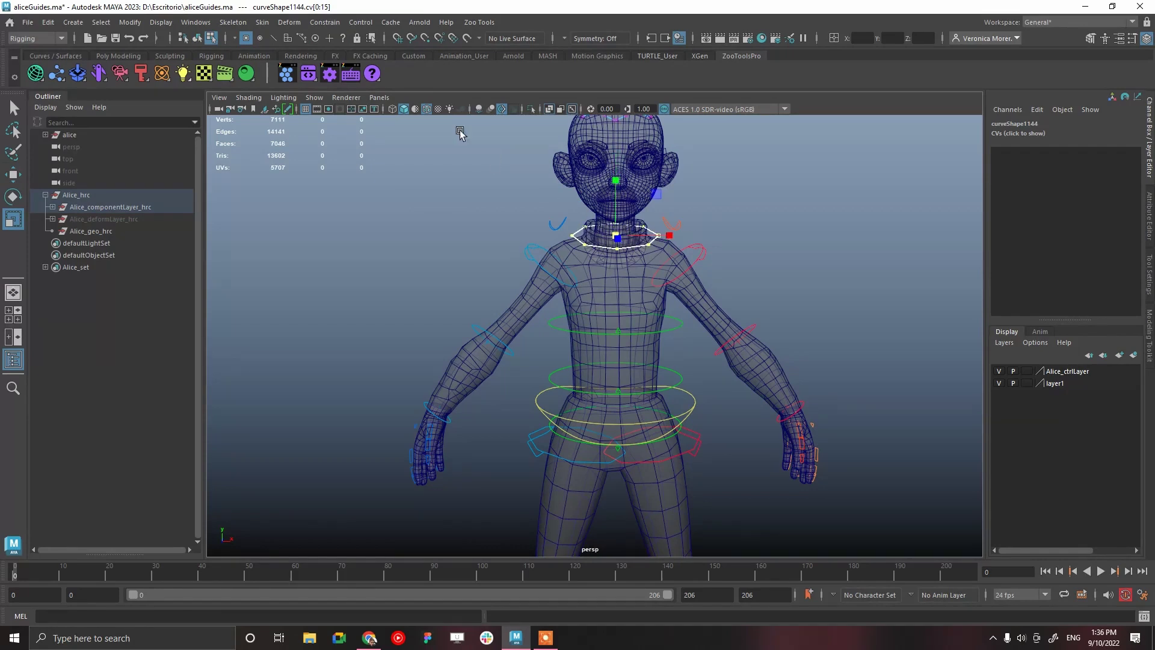
{"action": "key", "text": "F8"}
{"action": "left_click", "coordinate": [812, 240]}
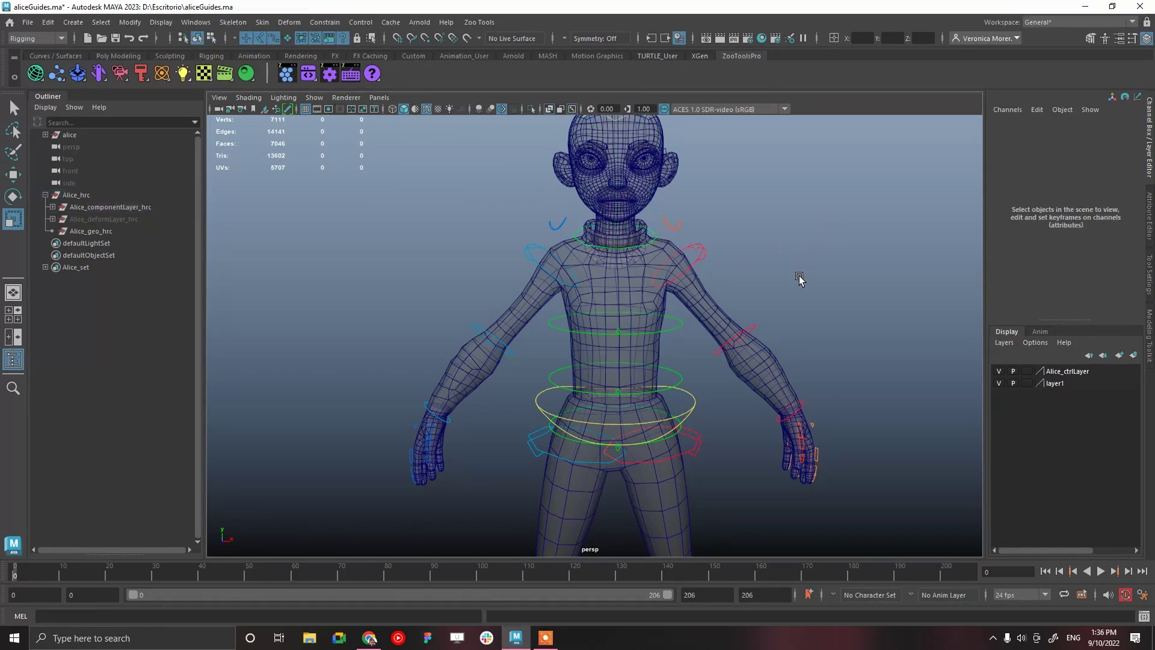
Select all CVs of the head control curve and raise them above the top of the head
{"action": "right_click_drag", "start_coordinate": [799, 276], "coordinate": [691, 216], "text": "alt"}
{"action": "left_click", "coordinate": [607, 204]}
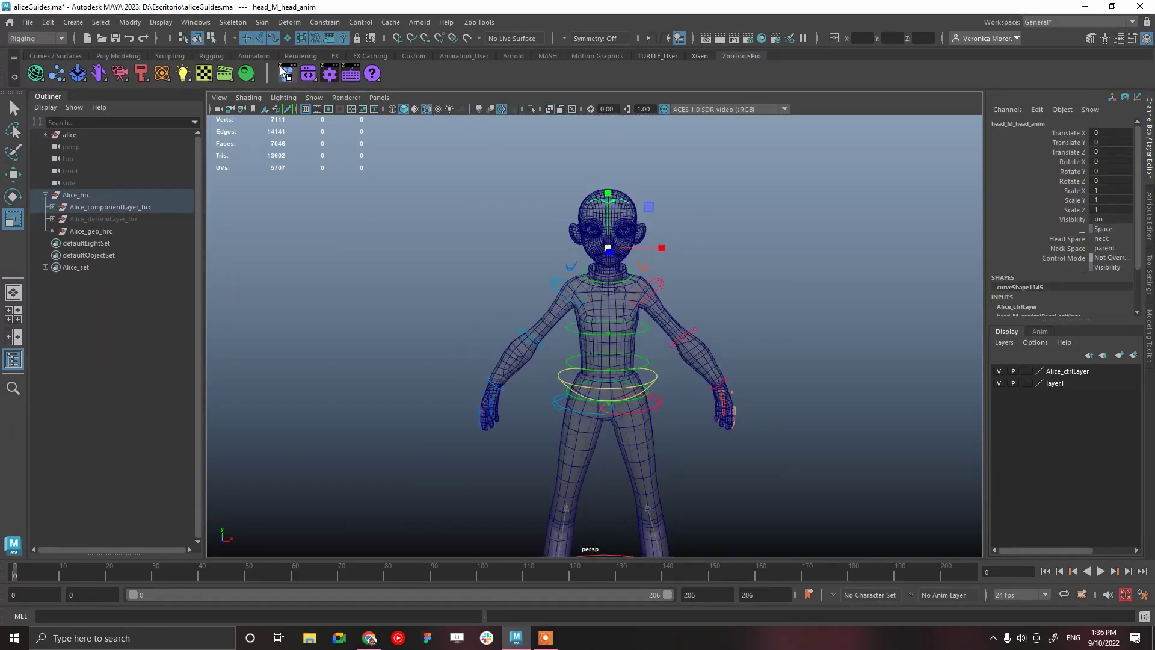
{"action": "left_click", "coordinate": [211, 40]}
{"action": "left_click_drag", "start_coordinate": [695, 240], "coordinate": [696, 240]}
{"action": "left_click_drag", "start_coordinate": [695, 240], "coordinate": [643, 278], "text": "alt"}
{"action": "left_click_drag", "start_coordinate": [644, 277], "coordinate": [672, 179], "text": "alt"}
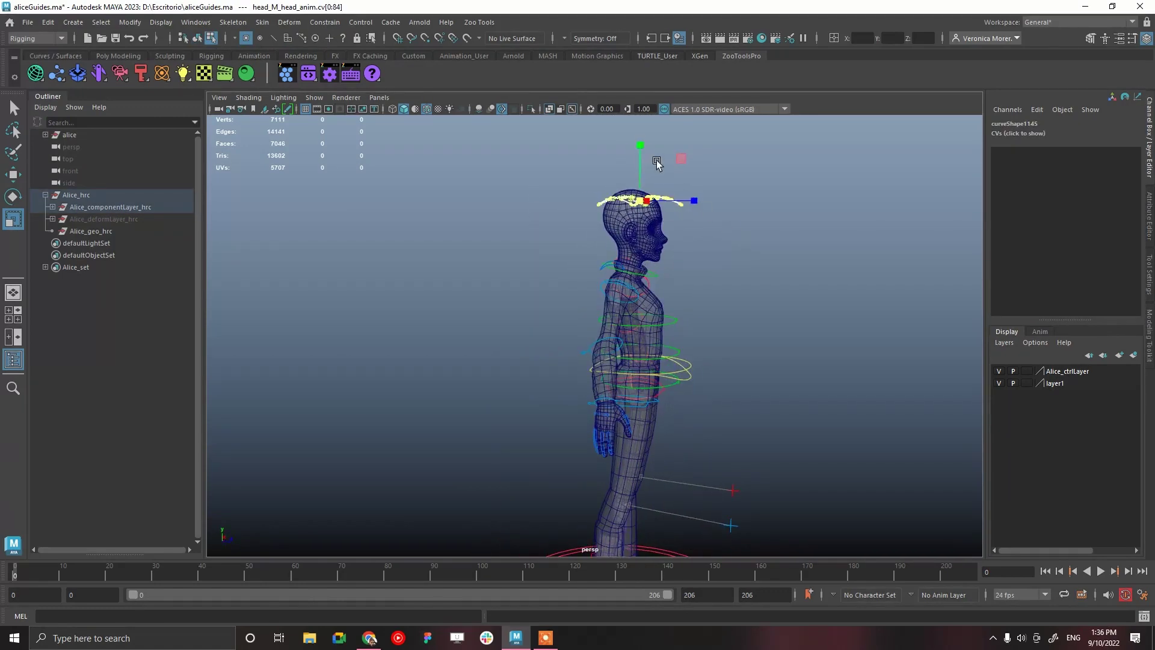
{"action": "key", "text": "w"}
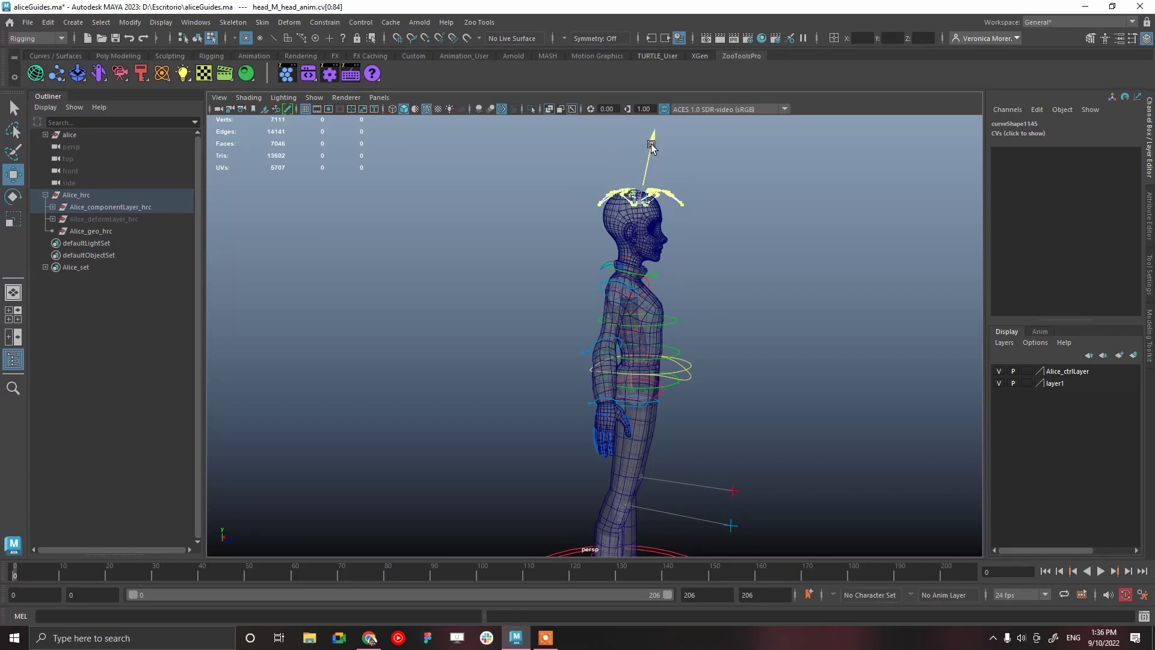
{"action": "left_click_drag", "start_coordinate": [648, 205], "coordinate": [602, 206]}
{"action": "left_click_drag", "start_coordinate": [693, 201], "coordinate": [613, 144], "text": "alt"}
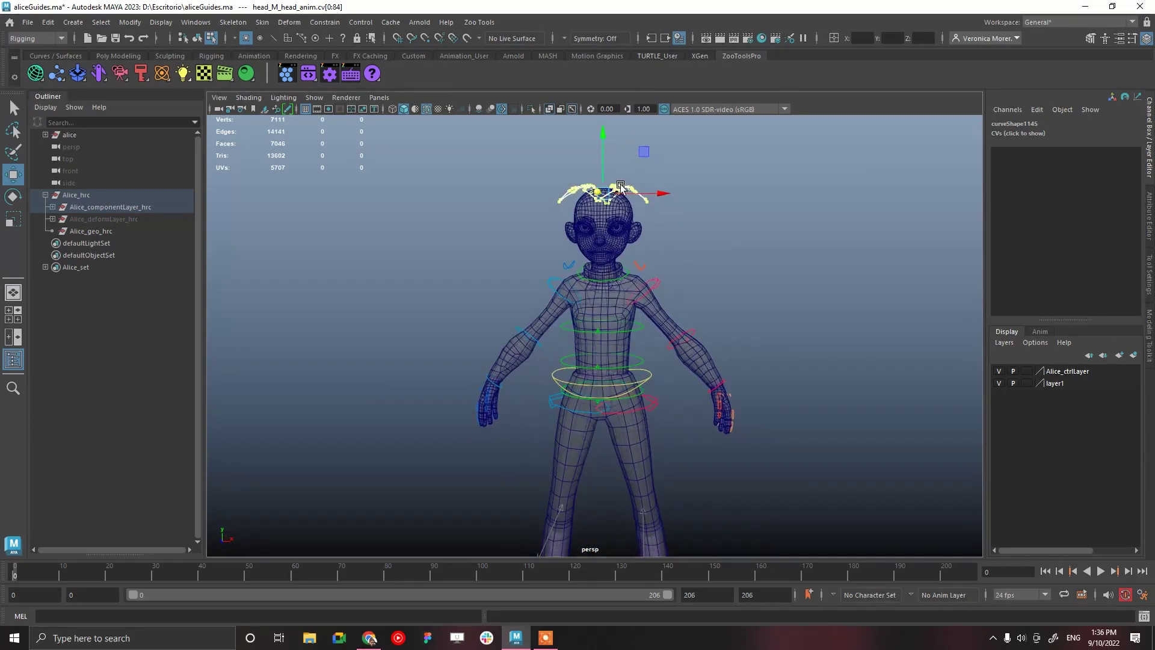
Adjust the scale and height of the head control's CVs above the head, then return to object selection
{"action": "key", "text": "r"}
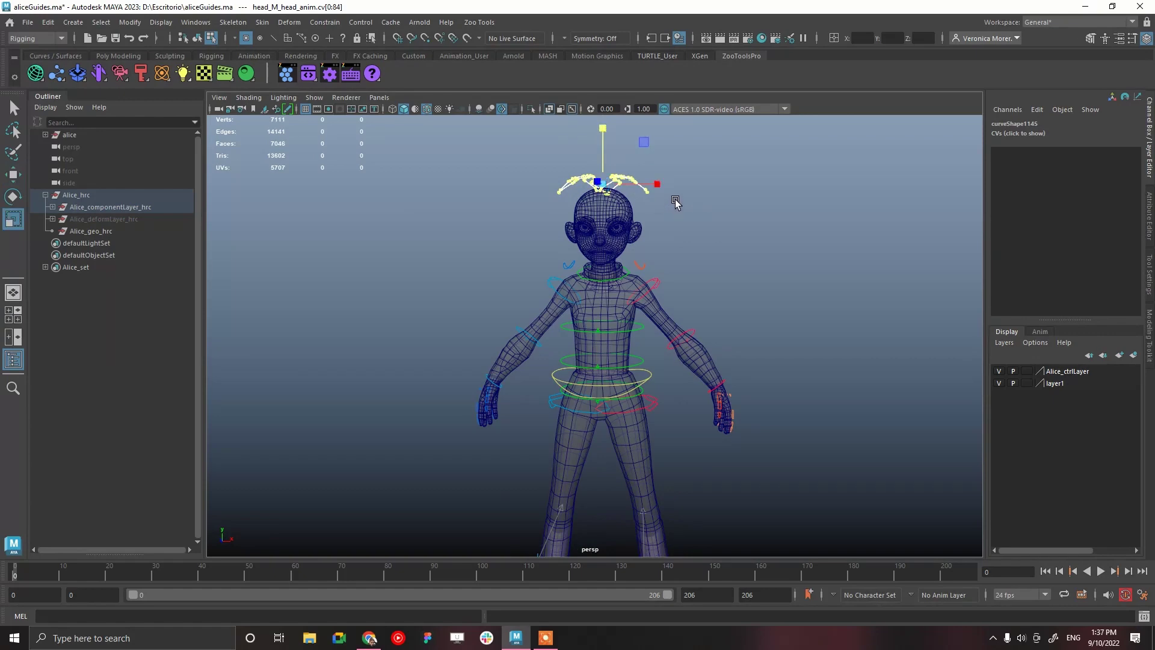
{"action": "left_click_drag", "start_coordinate": [650, 196], "coordinate": [695, 186], "text": "alt"}
{"action": "key", "text": "w"}
{"action": "left_click", "coordinate": [746, 231]}
{"action": "left_click_drag", "start_coordinate": [746, 231], "coordinate": [578, 252], "text": "alt"}
{"action": "right_click", "coordinate": [617, 193]}
{"action": "right_click", "coordinate": [617, 186]}
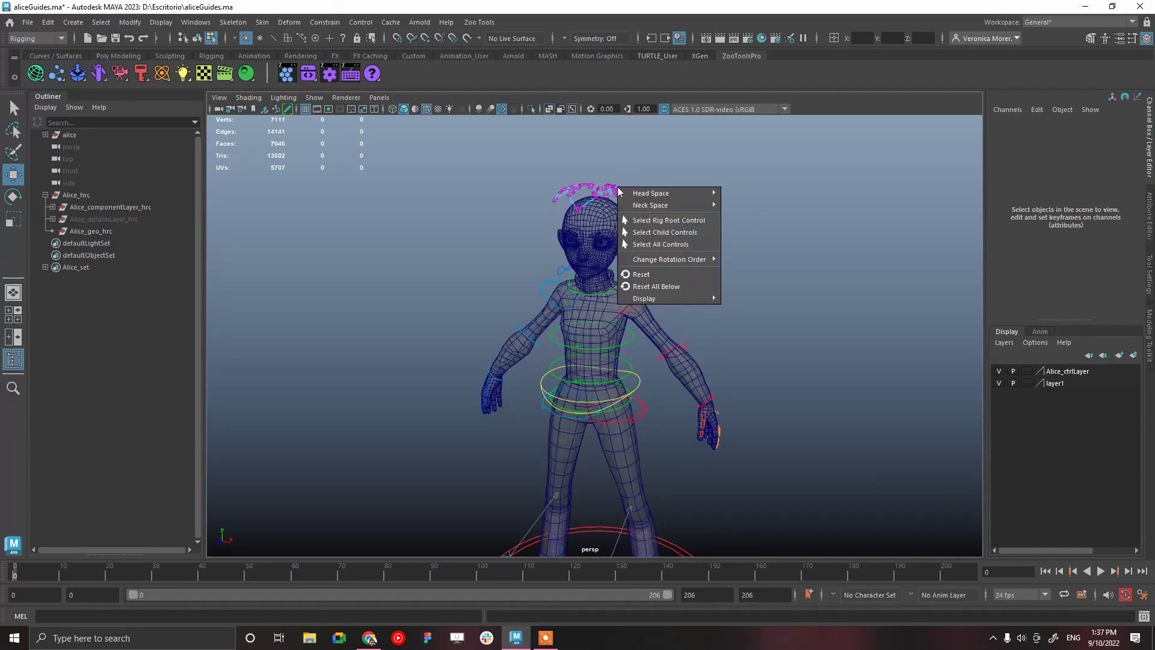
{"action": "left_click", "coordinate": [612, 167]}
{"action": "left_click", "coordinate": [198, 38]}
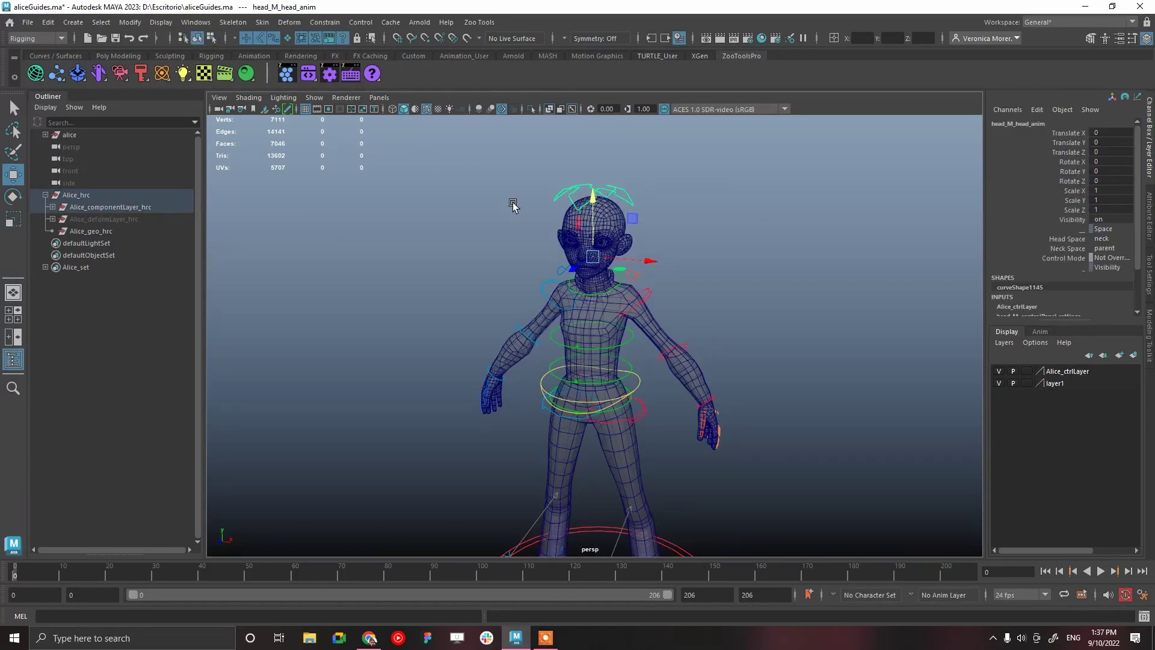
Select the left elbow's FK control with the Rotate tool and clear the selection
{"action": "left_click", "coordinate": [734, 319]}
{"action": "middle_click_drag", "start_coordinate": [695, 296], "coordinate": [665, 201], "text": "alt"}
{"action": "left_click_drag", "start_coordinate": [665, 201], "coordinate": [740, 315], "text": "alt"}
{"action": "left_click_drag", "start_coordinate": [669, 278], "coordinate": [658, 229], "text": "alt"}
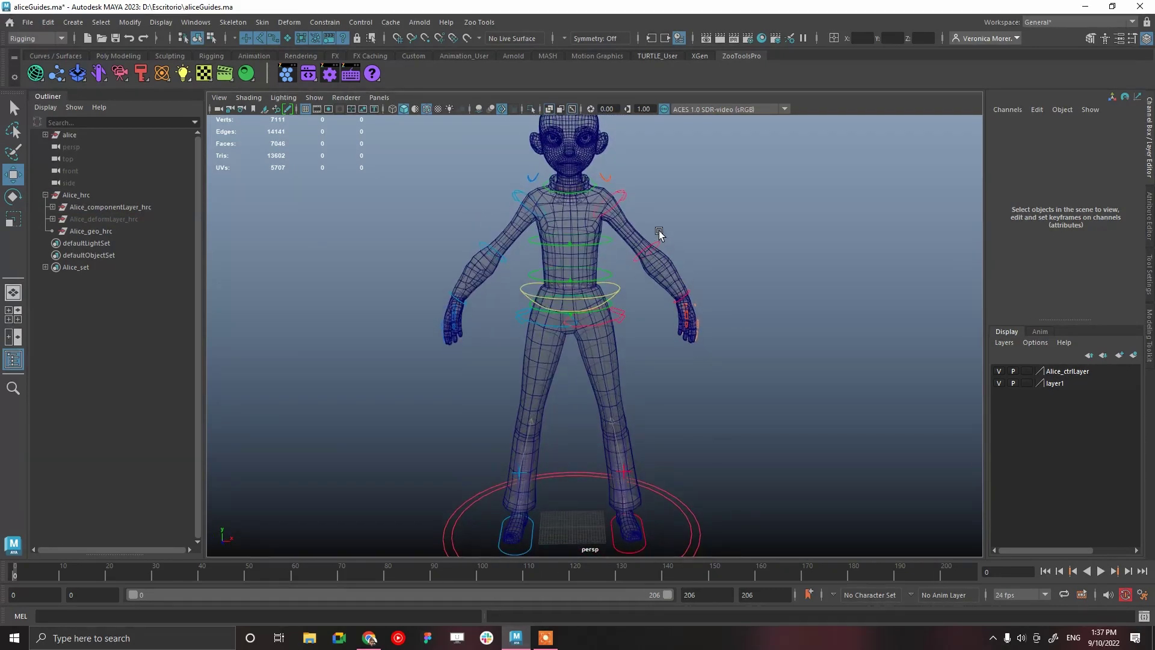
{"action": "left_click", "coordinate": [655, 240]}
{"action": "key", "text": "e"}
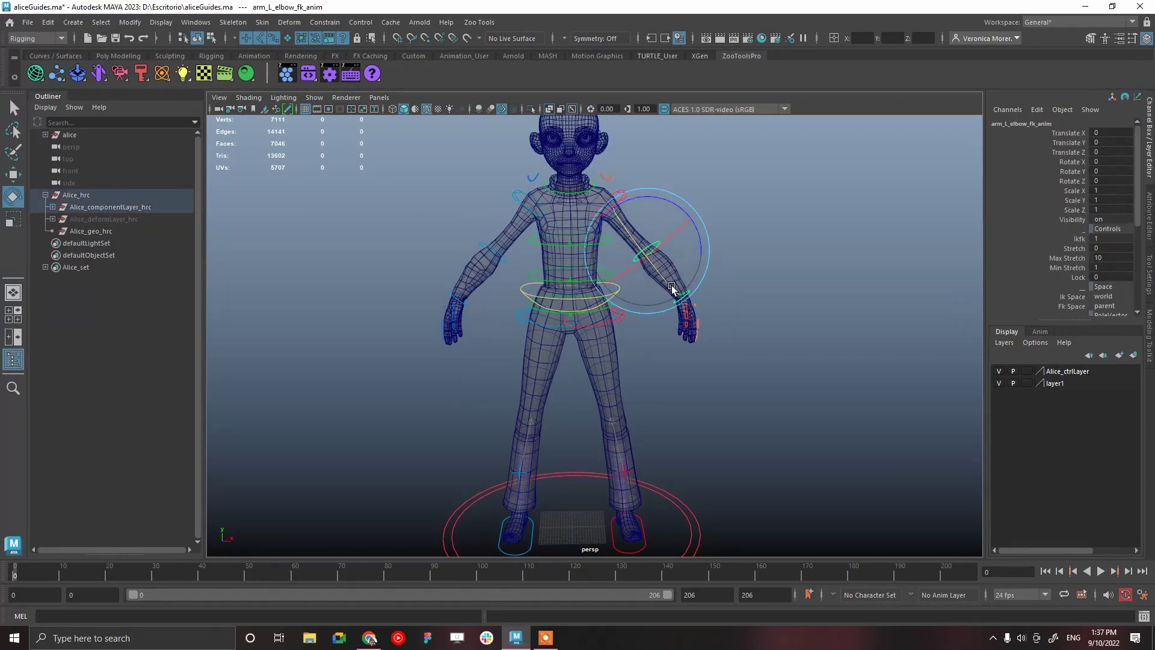
{"action": "left_click", "coordinate": [721, 168]}
Test rotating the left arm's shoulder and elbow FK controls, undoing the rotations
{"action": "left_click", "coordinate": [626, 194]}
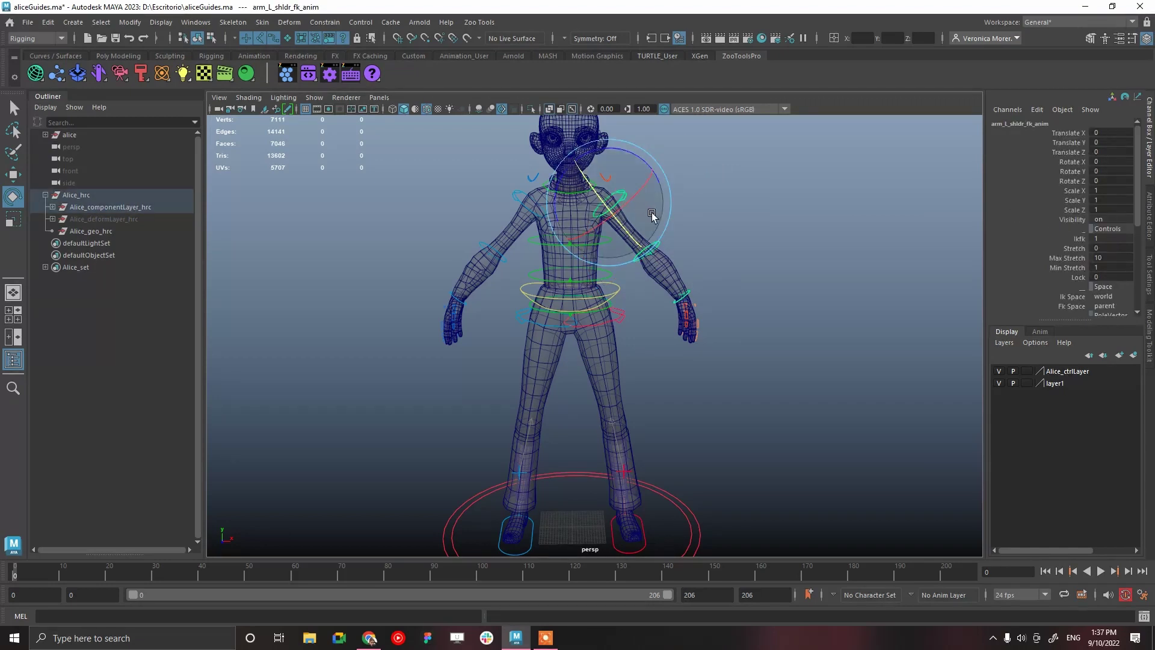
{"action": "left_click_drag", "start_coordinate": [606, 200], "coordinate": [564, 182]}
{"action": "left_click_drag", "start_coordinate": [637, 160], "coordinate": [636, 161]}
{"action": "left_click", "coordinate": [726, 221]}
{"action": "left_click", "coordinate": [655, 243]}
{"action": "left_click_drag", "start_coordinate": [675, 286], "coordinate": [670, 261]}
{"action": "key", "text": "ctrl+z"}
{"action": "left_click", "coordinate": [729, 291]}
Examine the left wrist's FK control and the thumb controls from several angles
{"action": "left_click", "coordinate": [689, 304]}
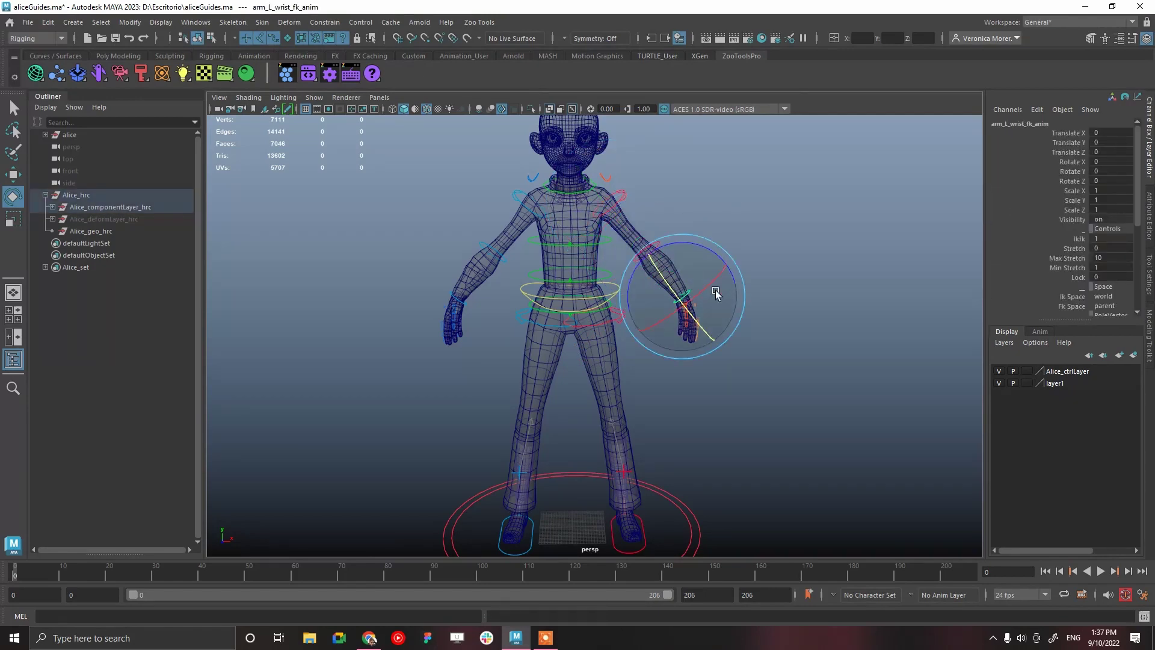
{"action": "left_click_drag", "start_coordinate": [793, 335], "coordinate": [641, 333], "text": "alt"}
{"action": "right_click_drag", "start_coordinate": [642, 332], "coordinate": [900, 508], "text": "alt"}
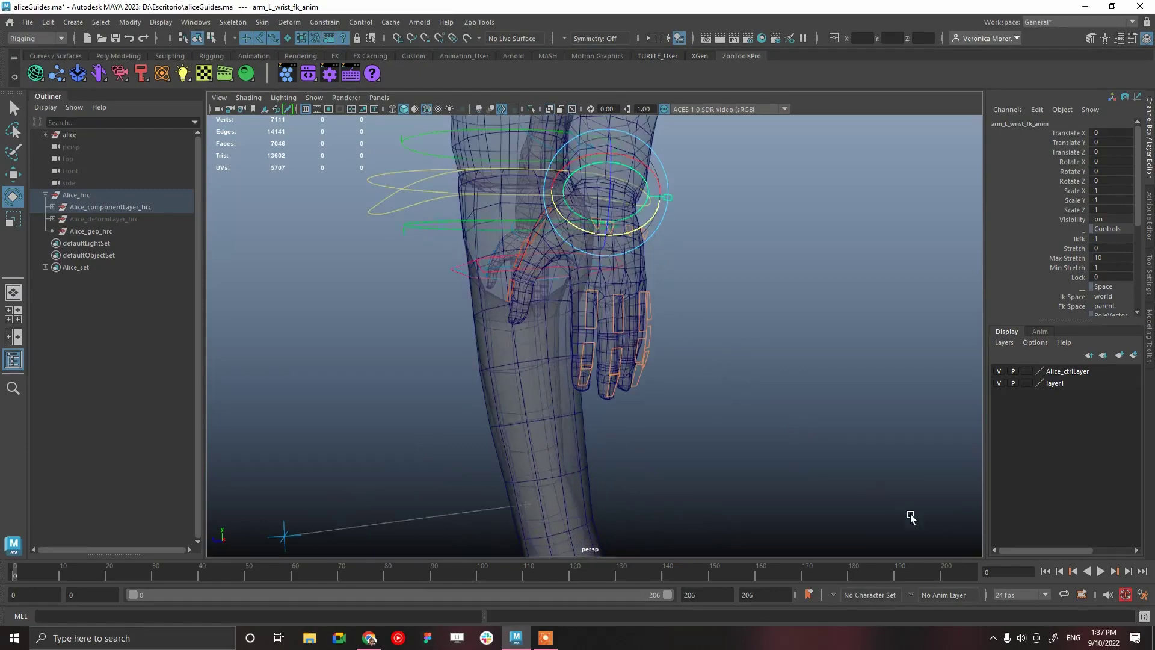
{"action": "left_click_drag", "start_coordinate": [697, 372], "coordinate": [656, 368], "text": "alt"}
{"action": "left_click", "coordinate": [521, 305]}
{"action": "left_click_drag", "start_coordinate": [557, 324], "coordinate": [507, 338], "text": "alt"}
{"action": "left_click_drag", "start_coordinate": [405, 417], "coordinate": [448, 369], "text": "alt"}
{"action": "left_click", "coordinate": [448, 368]}
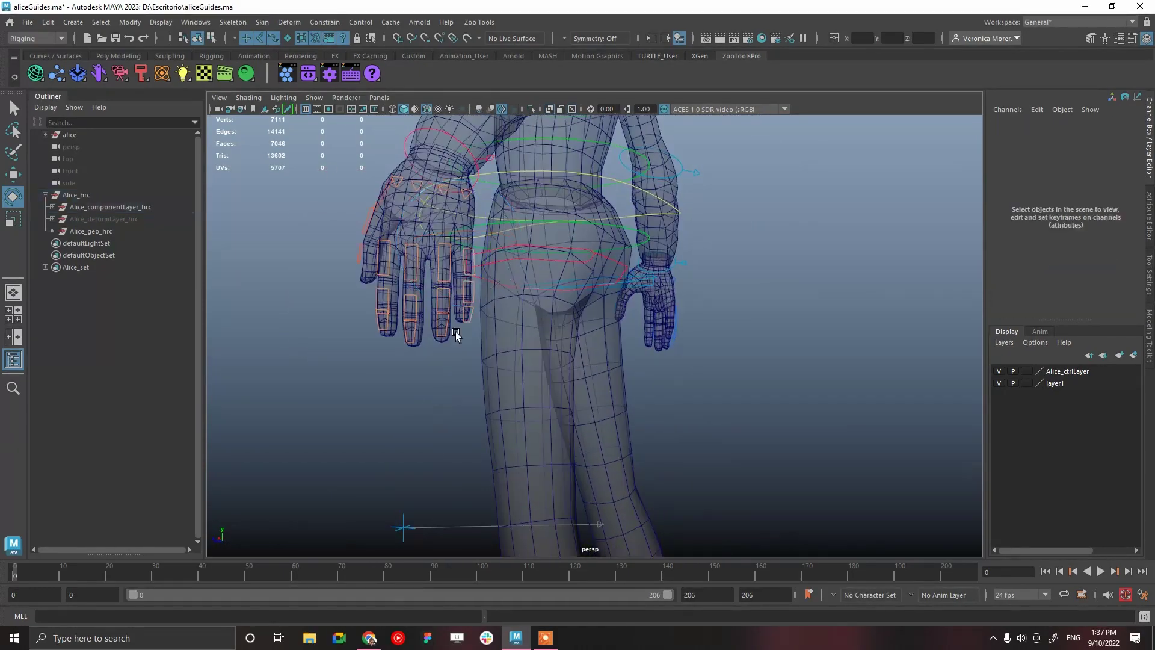
Check the left hand's individual finger controls, including the pinky base, and frame the whole character
{"action": "left_click", "coordinate": [438, 268]}
{"action": "left_click", "coordinate": [467, 386]}
{"action": "left_click", "coordinate": [416, 269]}
{"action": "left_click_drag", "start_coordinate": [445, 336], "coordinate": [483, 330], "text": "alt"}
{"action": "left_click", "coordinate": [425, 341]}
{"action": "left_click", "coordinate": [483, 332]}
{"action": "left_click", "coordinate": [634, 391]}
{"action": "left_click_drag", "start_coordinate": [634, 391], "coordinate": [534, 356], "text": "alt"}
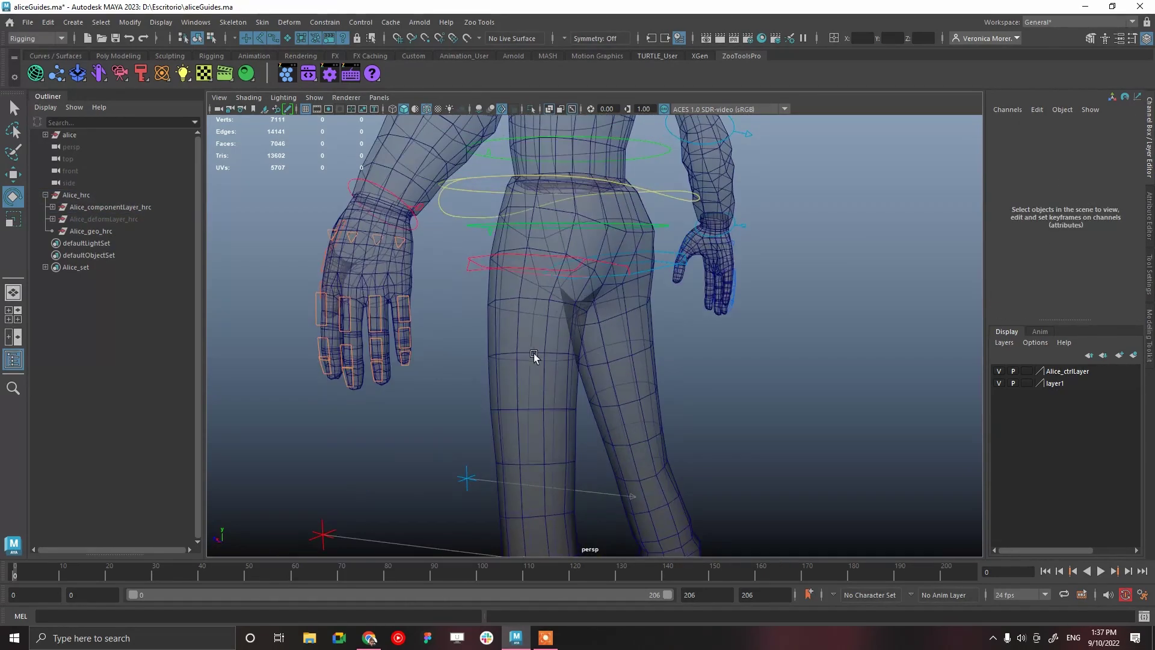
{"action": "left_click", "coordinate": [412, 306]}
{"action": "left_click_drag", "start_coordinate": [465, 395], "coordinate": [386, 366], "text": "alt"}
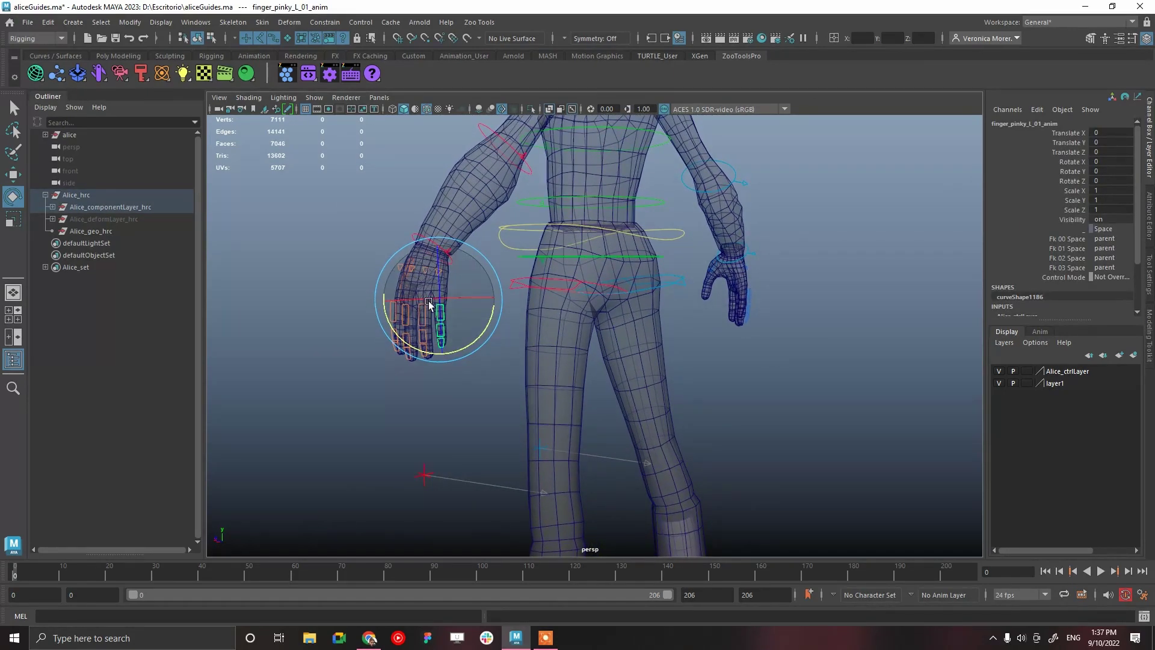
{"action": "left_click_drag", "start_coordinate": [458, 402], "coordinate": [670, 399], "text": "alt"}
{"action": "left_click", "coordinate": [797, 414]}
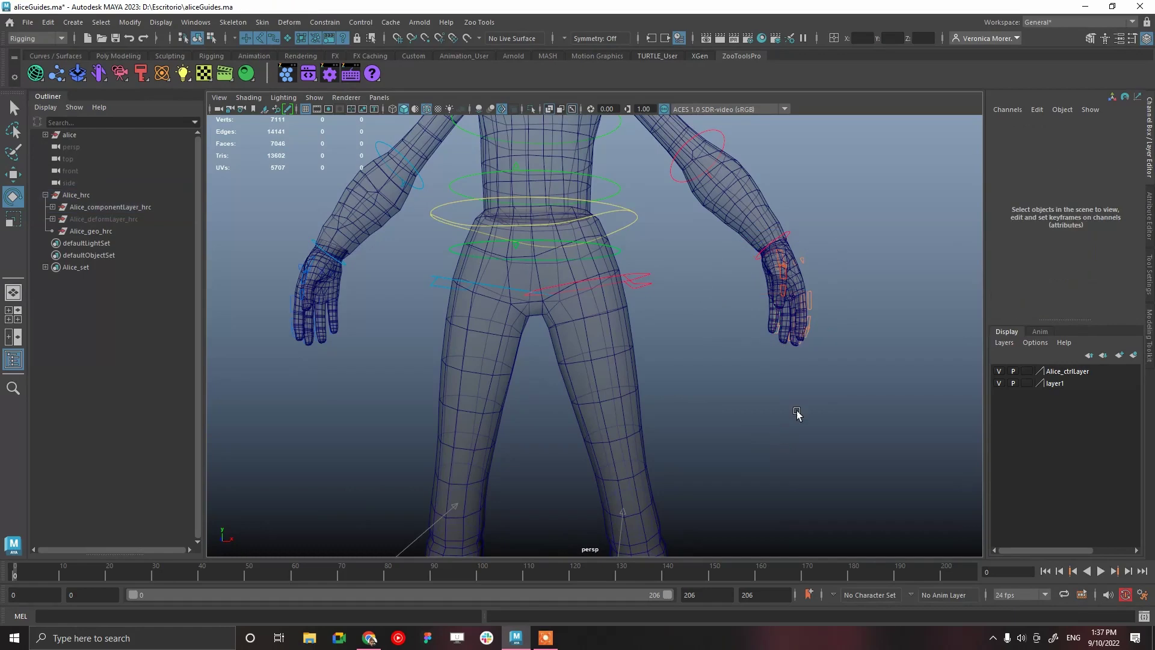
{"action": "key", "text": "f"}
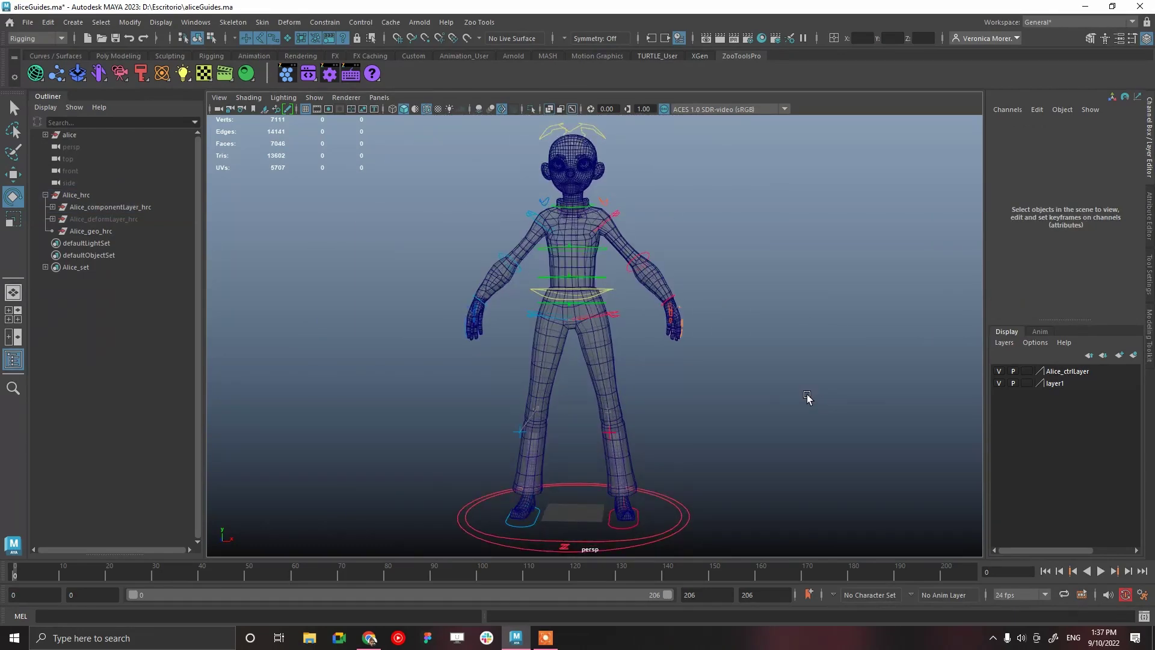
Expand Alice_set in the Outliner and look through its controls set
{"action": "mouse_move", "coordinate": [679, 343]}
{"action": "left_mouse_down", "text": "alt"}
{"action": "mouse_move", "coordinate": [662, 363]}
{"action": "mouse_move", "coordinate": [654, 350]}
{"action": "mouse_move", "coordinate": [657, 338]}
{"action": "mouse_move", "coordinate": [915, 351]}
{"action": "mouse_move", "coordinate": [980, 330]}
{"action": "mouse_move", "coordinate": [686, 340]}
{"action": "left_mouse_up", "text": "alt"}
{"action": "left_click", "coordinate": [45, 267]}
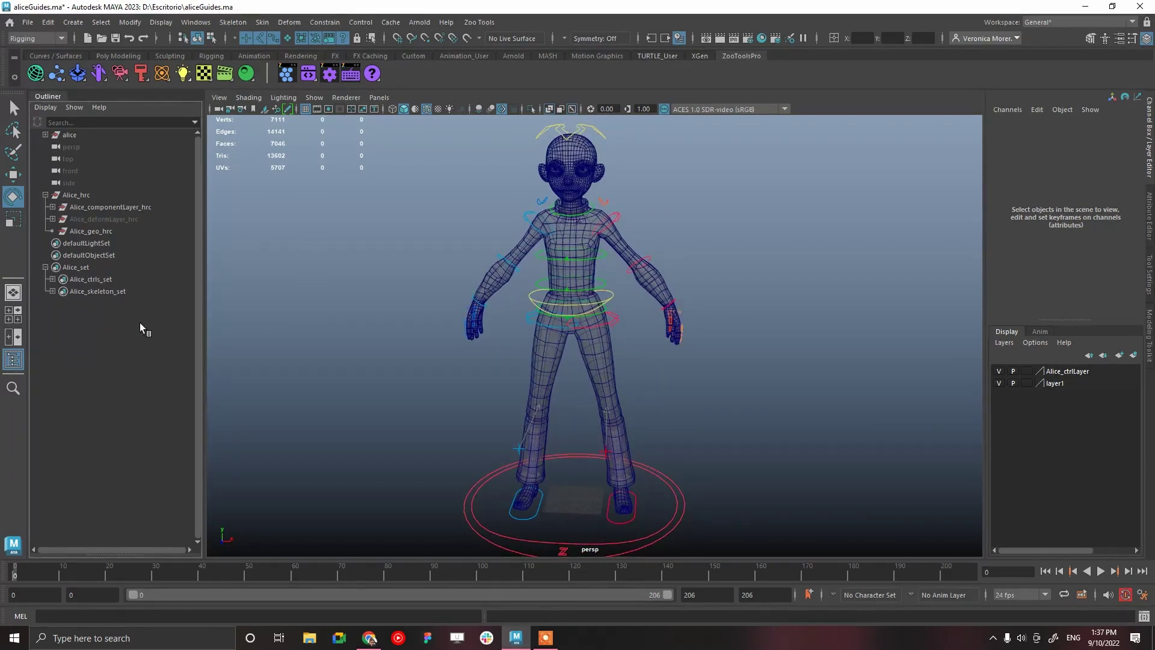
{"action": "left_click", "coordinate": [53, 279]}
{"action": "left_click", "coordinate": [52, 278]}
{"action": "left_click_drag", "start_coordinate": [490, 384], "coordinate": [496, 381], "text": "alt"}
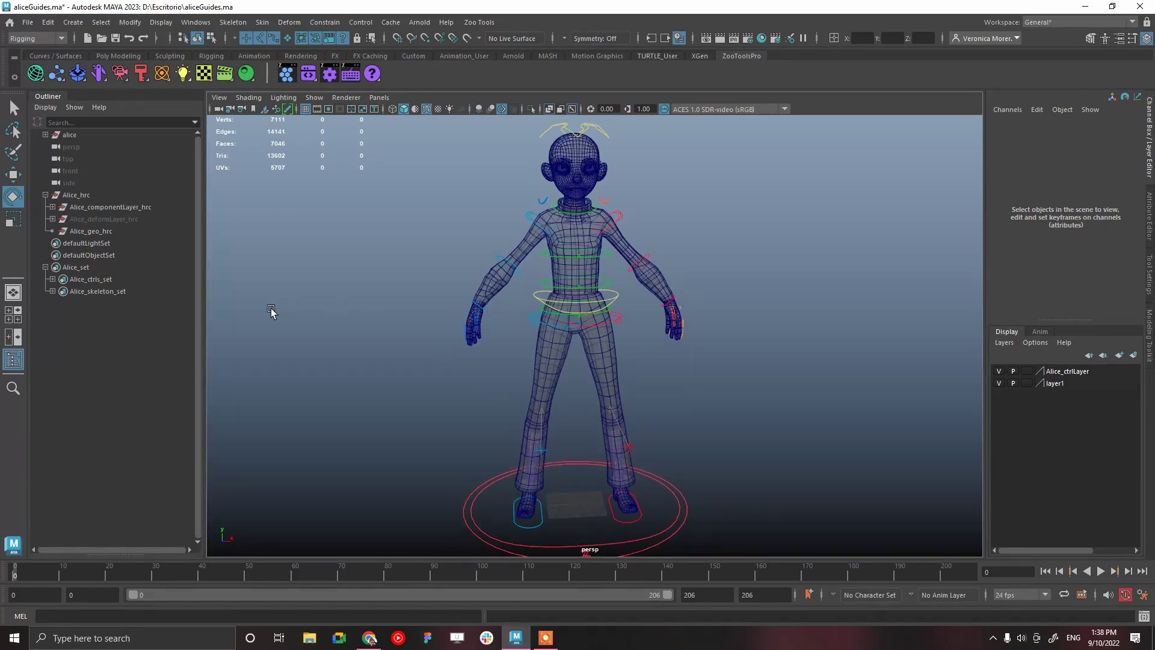
Select the joints in Alice_skeleton_set plus the alice group and bind skin to selected joints, closest distance, 4 max influences
{"action": "left_click", "coordinate": [109, 292]}
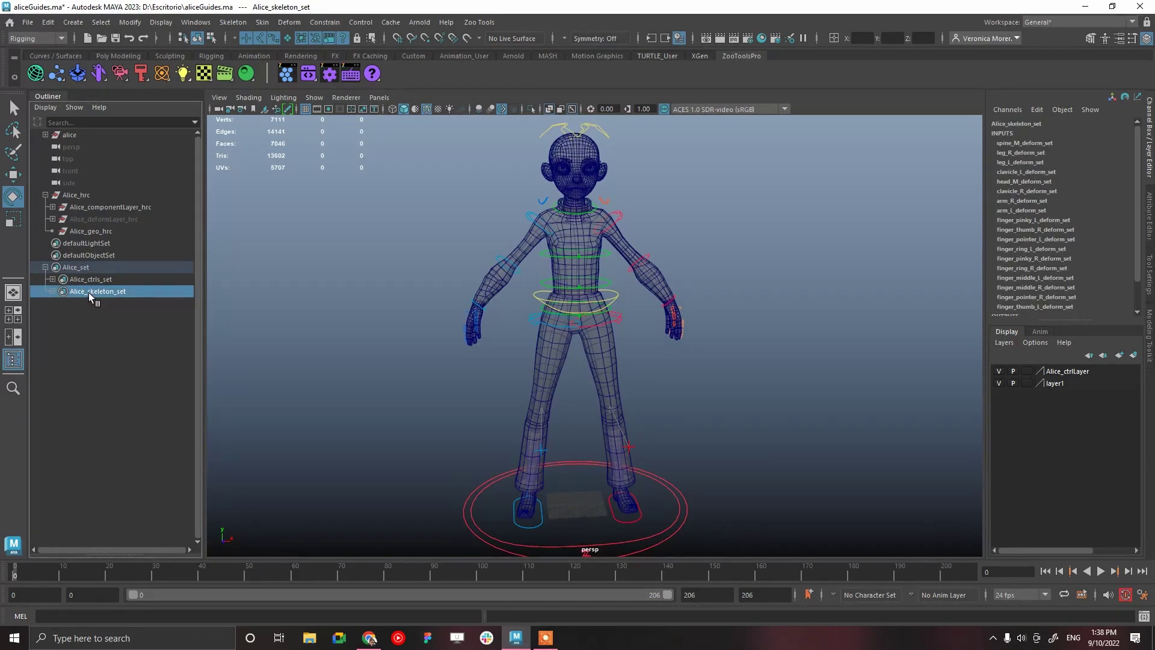
{"action": "right_click", "coordinate": [90, 292]}
{"action": "left_click", "coordinate": [129, 300]}
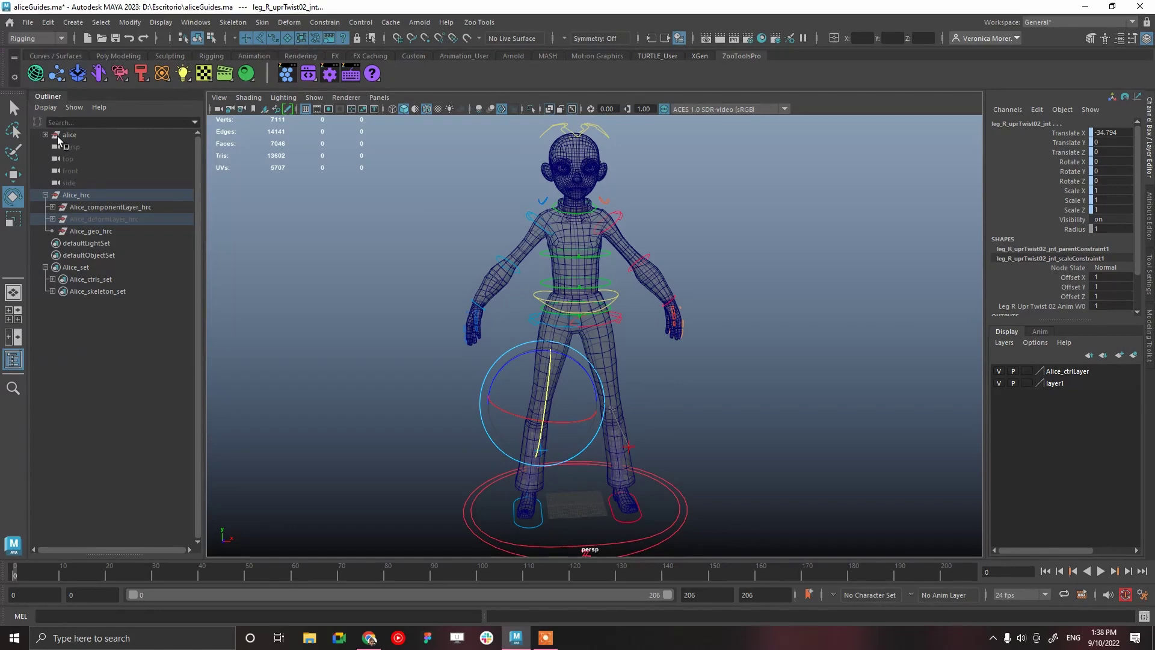
{"action": "left_click", "coordinate": [74, 135]}
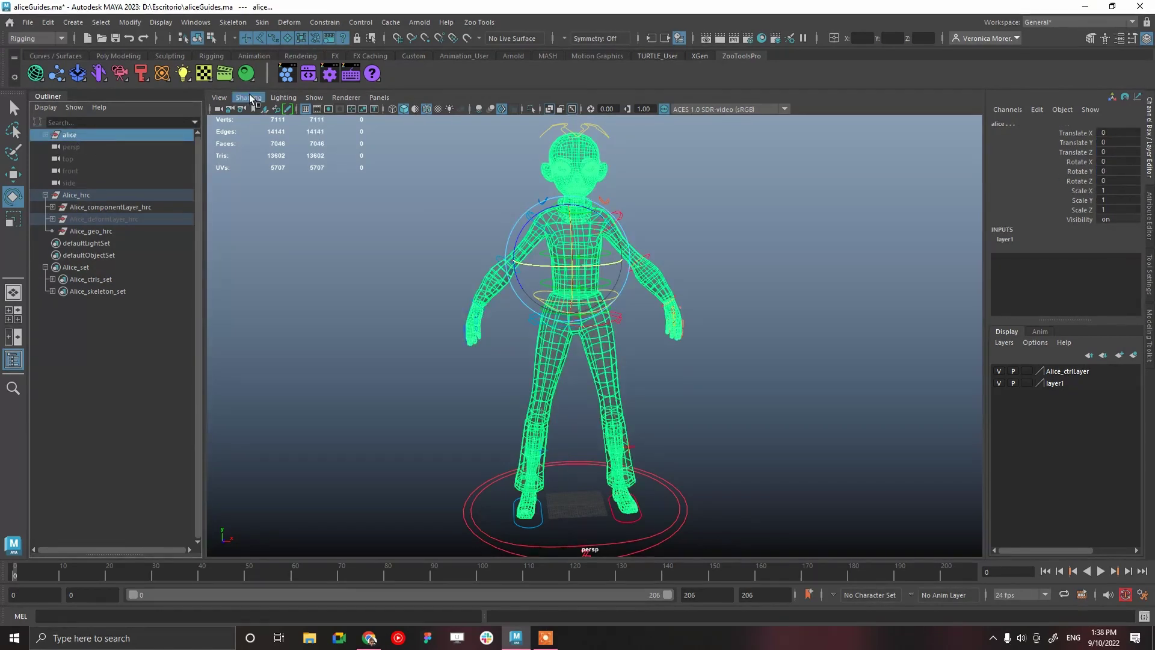
{"action": "left_click", "coordinate": [263, 22]}
{"action": "left_click", "coordinate": [417, 56]}
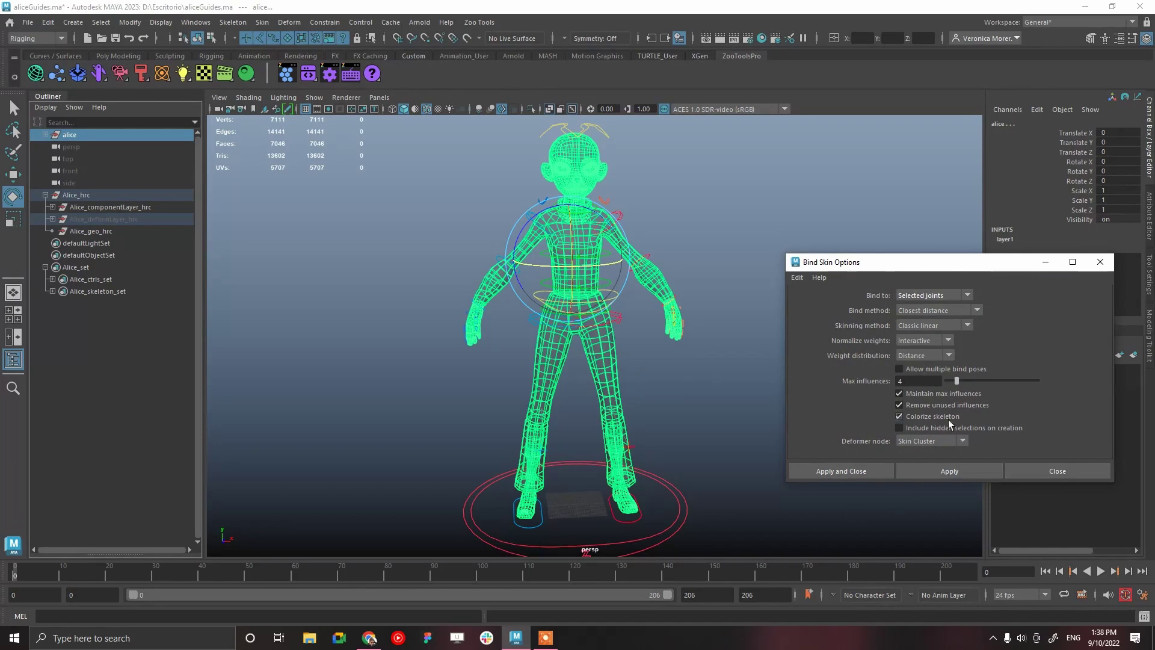
{"action": "left_click", "coordinate": [859, 471]}
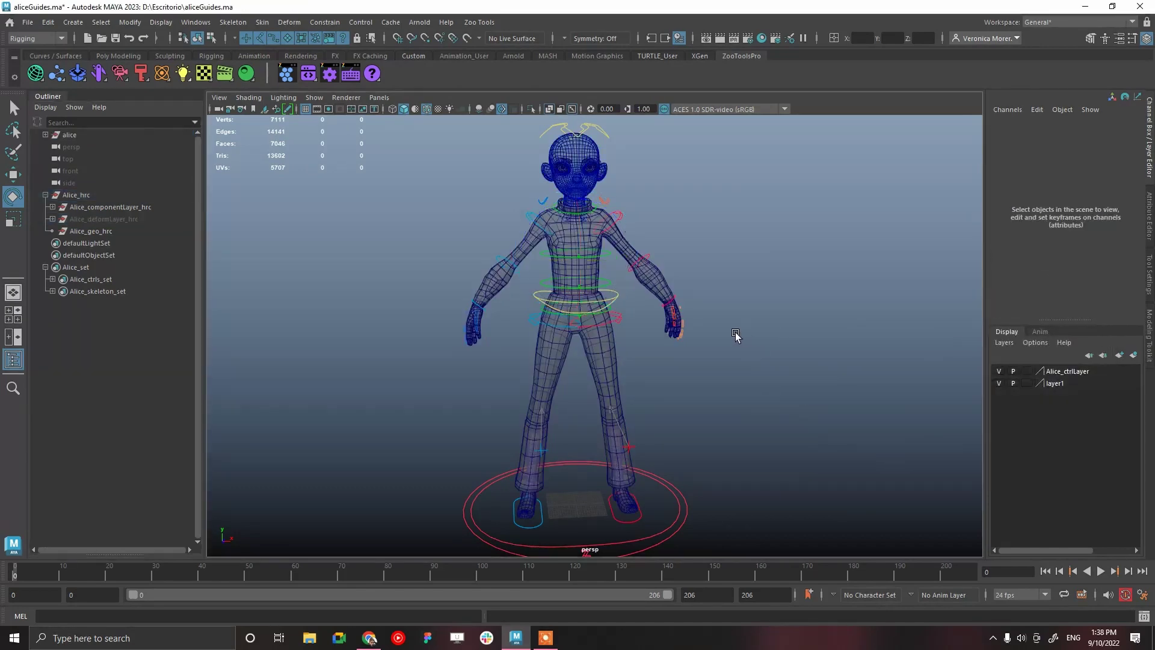
Test the skinning by lowering the COG control so the knees bend, undoing each move
{"action": "left_click", "coordinate": [607, 291]}
{"action": "key", "text": "w"}
{"action": "left_click_drag", "start_coordinate": [580, 273], "coordinate": [579, 360]}
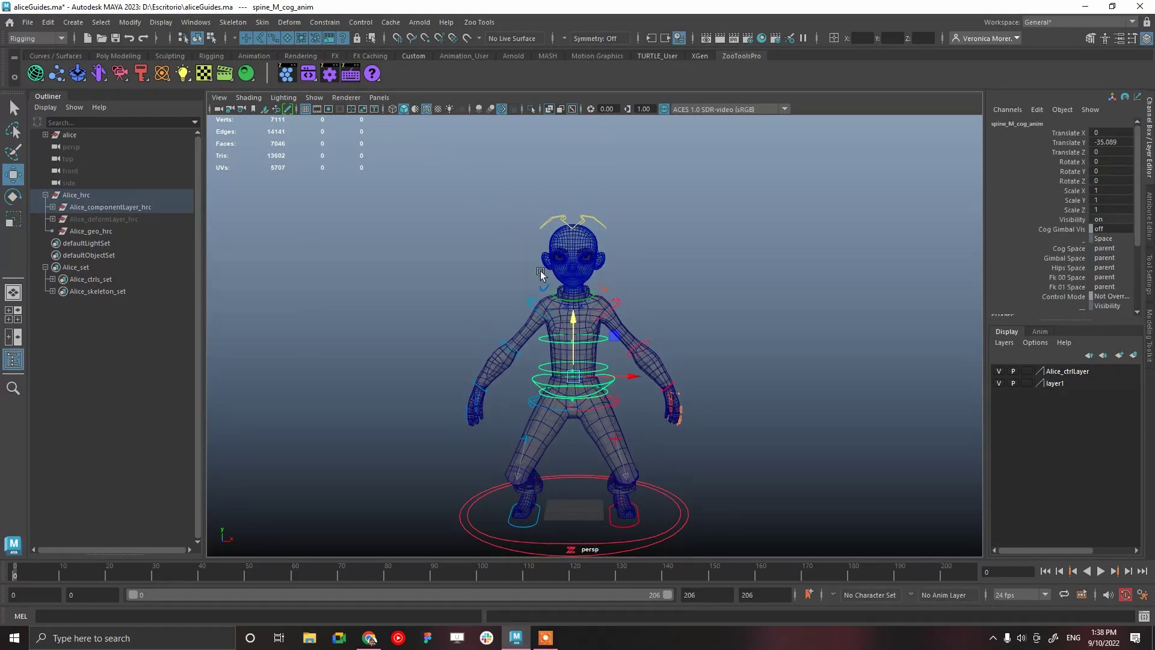
{"action": "left_click_drag", "start_coordinate": [577, 337], "coordinate": [631, 338], "text": "alt"}
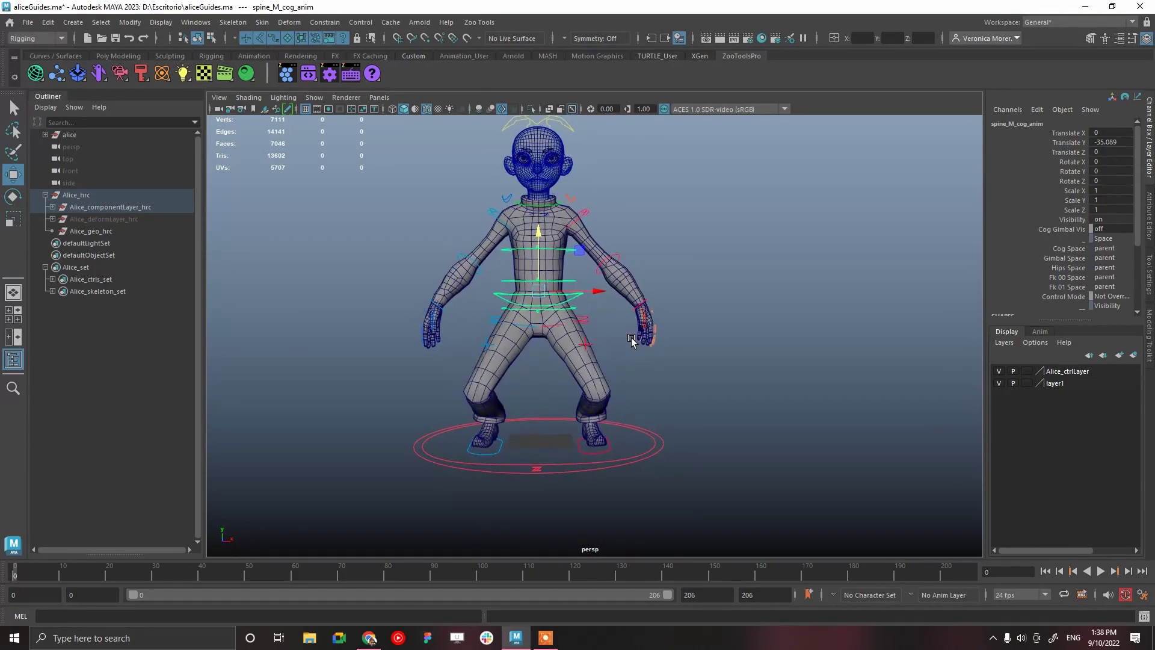
{"action": "key", "text": "ctrl+z"}
{"action": "left_click_drag", "start_coordinate": [537, 142], "coordinate": [543, 234]}
{"action": "key", "text": "ctrl+z"}
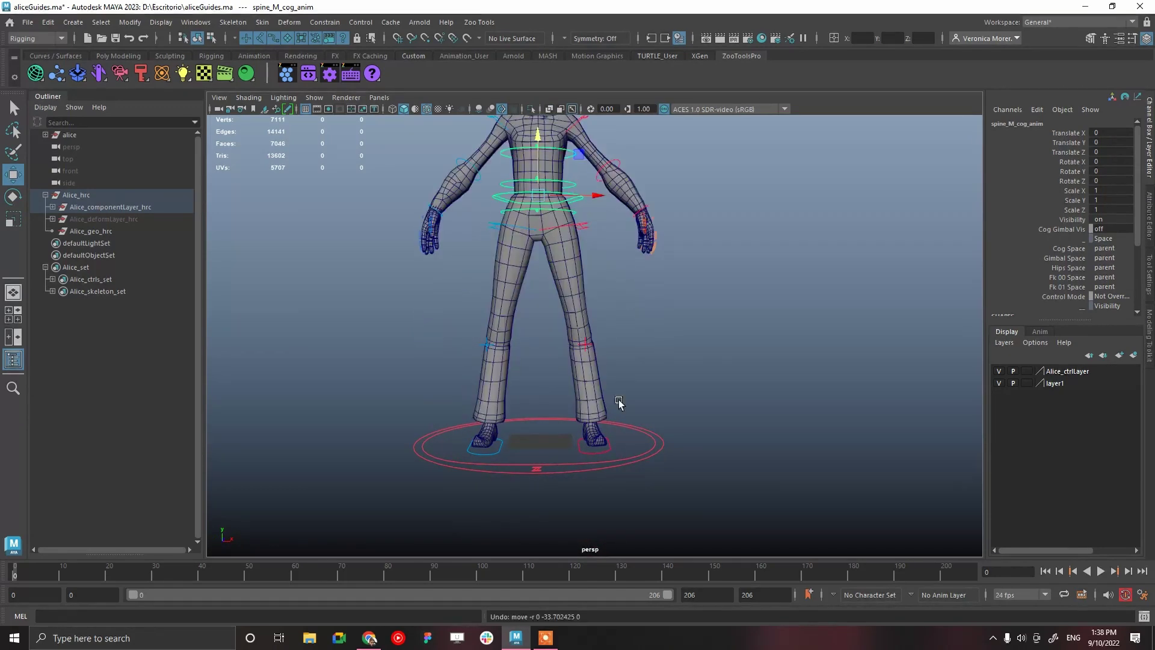
Bring both IK foot controls closer together and move the COG control to about Y -42.5, Z -36.8 for a seated pose
{"action": "left_click", "coordinate": [599, 448]}
{"action": "left_click", "coordinate": [504, 445]}
{"action": "middle_click_drag", "start_coordinate": [504, 445], "coordinate": [587, 360]}
{"action": "left_click", "coordinate": [581, 196]}
{"action": "left_click_drag", "start_coordinate": [539, 143], "coordinate": [559, 307]}
{"action": "left_click_drag", "start_coordinate": [603, 365], "coordinate": [755, 355], "text": "alt"}
{"action": "left_click_drag", "start_coordinate": [593, 439], "coordinate": [589, 479], "text": "alt"}
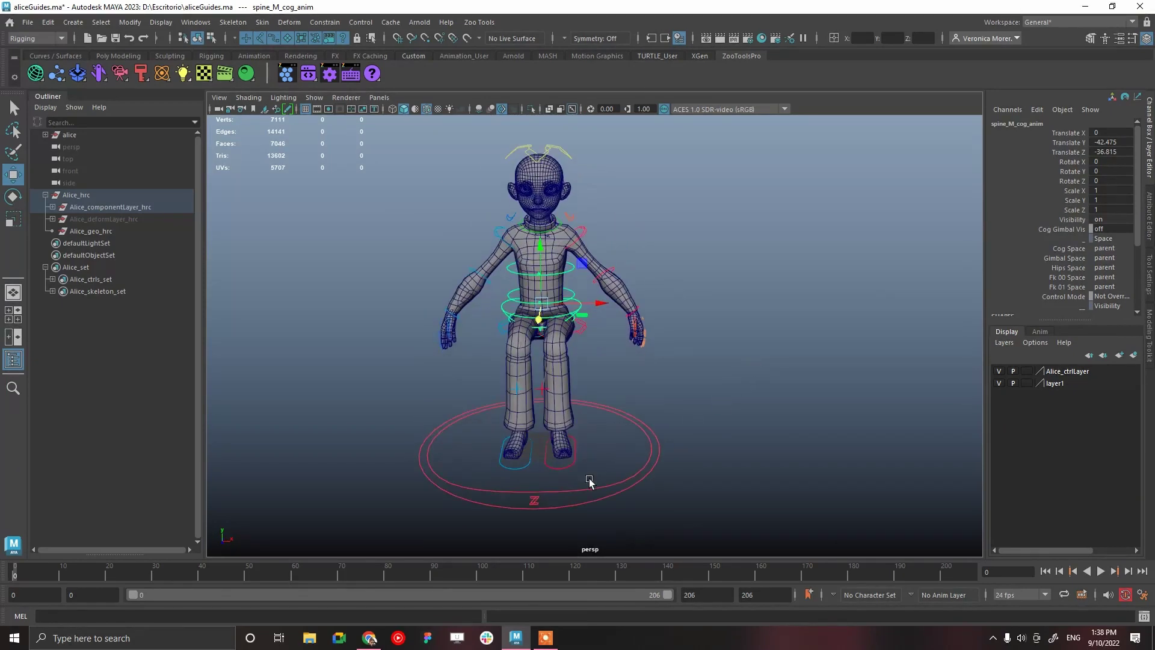
Test moving the left knee's pole vector sideways and undo it
{"action": "left_click", "coordinate": [567, 463]}
{"action": "left_click", "coordinate": [544, 392]}
{"action": "left_click_drag", "start_coordinate": [541, 386], "coordinate": [587, 389]}
{"action": "key", "text": "ctrl+z"}
{"action": "left_click", "coordinate": [640, 369]}
Try rotating the left arm's FK controls at the shoulder and elbow in the seated pose
{"action": "left_click", "coordinate": [578, 231]}
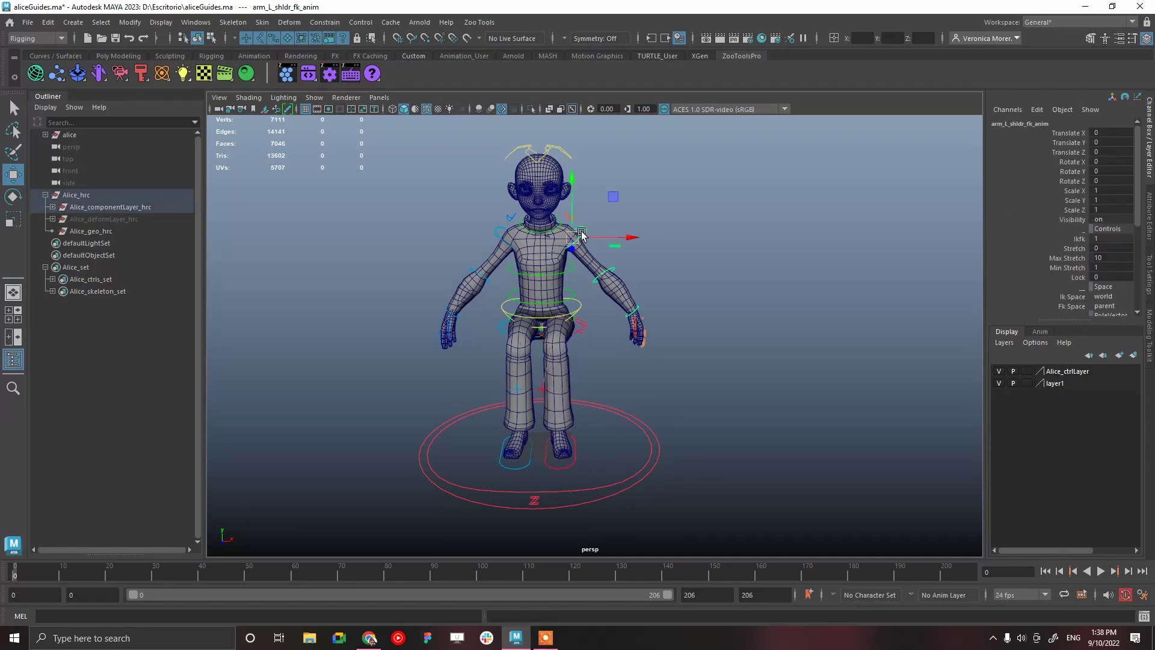
{"action": "key", "text": "e"}
{"action": "left_click", "coordinate": [649, 276]}
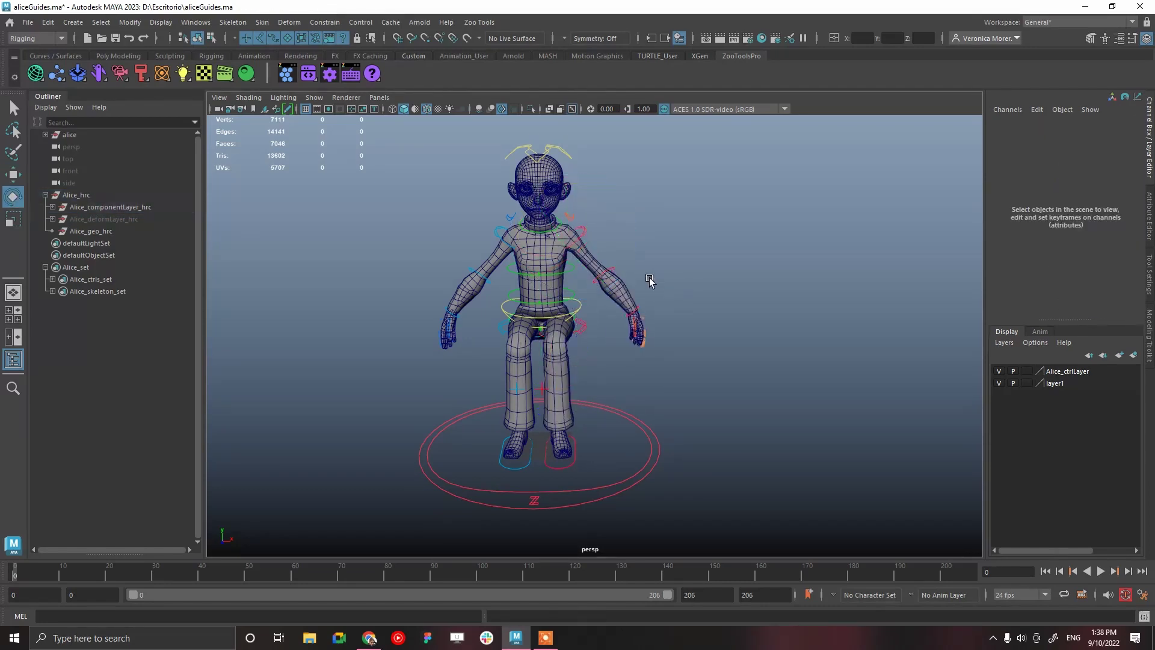
{"action": "left_click", "coordinate": [613, 268]}
{"action": "left_click_drag", "start_coordinate": [619, 305], "coordinate": [698, 341]}
{"action": "left_click", "coordinate": [715, 344]}
{"action": "scroll", "coordinate": [699, 326], "scroll_direction": "up", "scroll_amount": 5}
{"action": "right_click_drag", "start_coordinate": [701, 341], "coordinate": [751, 368], "text": "alt"}
Undo the arm rotation, the COG moves and the foot moves to return to the standing pose
{"action": "key", "text": "ctrl+z"}
{"action": "key", "text": "ctrl+z"}
{"action": "left_click_drag", "start_coordinate": [689, 297], "coordinate": [712, 316], "text": "alt"}
{"action": "right_click_drag", "start_coordinate": [712, 316], "coordinate": [595, 242], "text": "alt"}
{"action": "key", "text": "ctrl+z"}
{"action": "key", "text": "ctrl+z"}
{"action": "key", "text": "ctrl+z"}
{"action": "key", "text": "ctrl+z"}
{"action": "key", "text": "ctrl+z"}
{"action": "key", "text": "ctrl+z"}
{"action": "key", "text": "ctrl+z"}
{"action": "key", "text": "ctrl+z"}
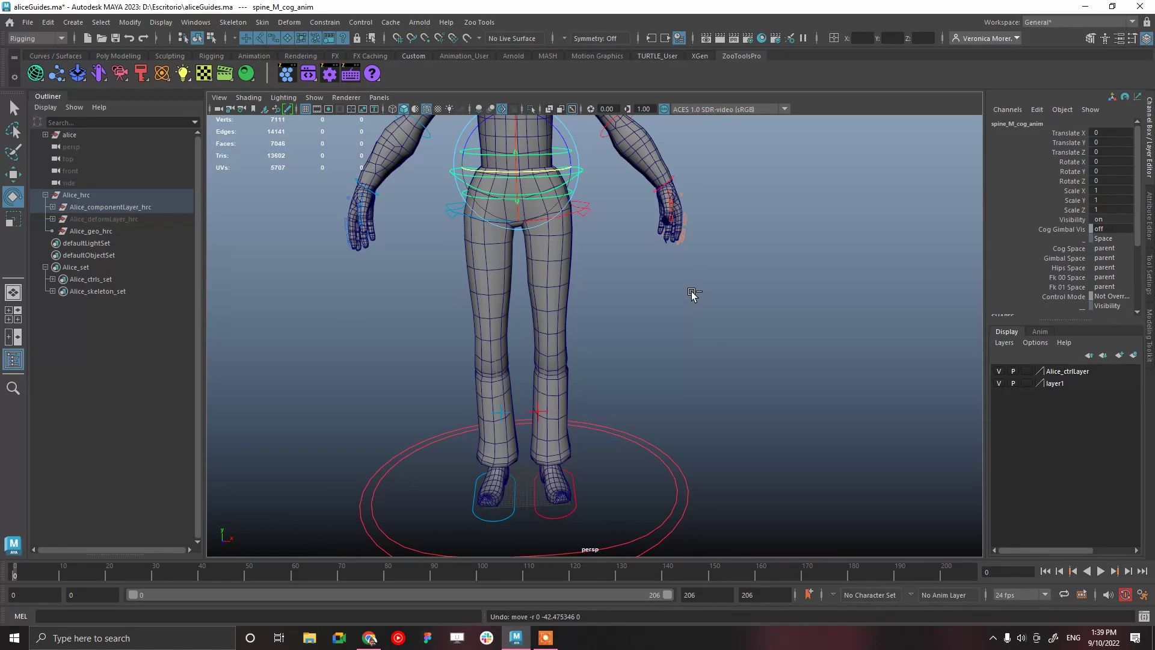
{"action": "left_click_drag", "start_coordinate": [696, 326], "coordinate": [641, 257], "text": "alt"}
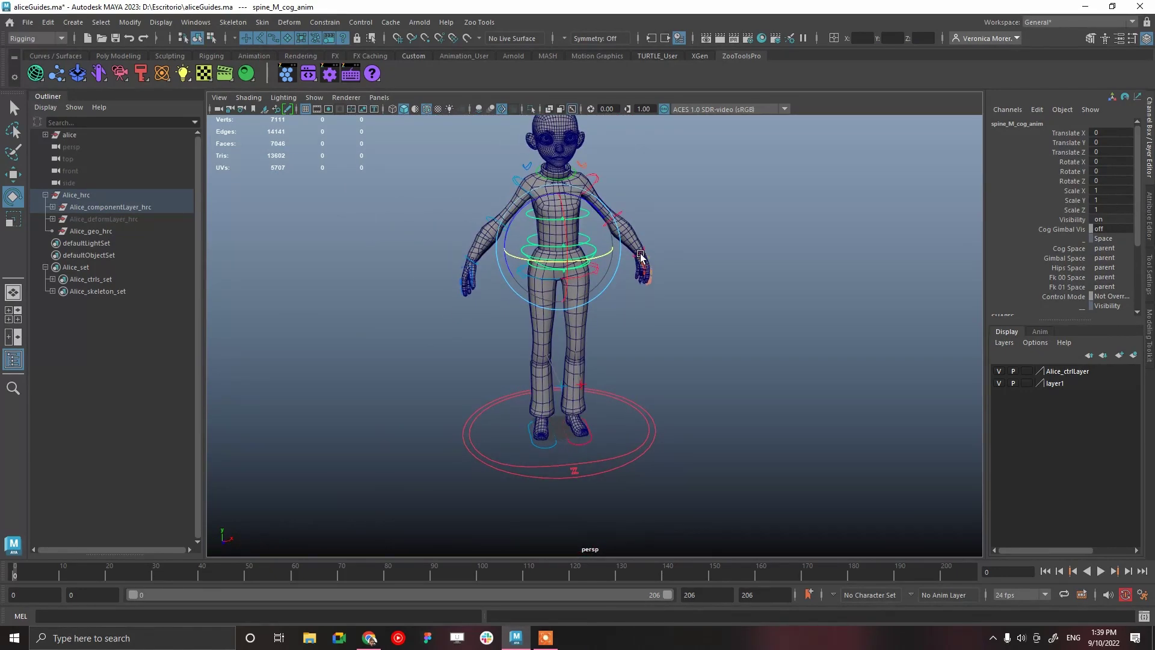
{"action": "left_click", "coordinate": [634, 220]}
{"action": "key", "text": "ctrl+z"}
{"action": "key", "text": "ctrl+z"}
{"action": "key", "text": "ctrl+z"}
{"action": "key", "text": "ctrl+z"}
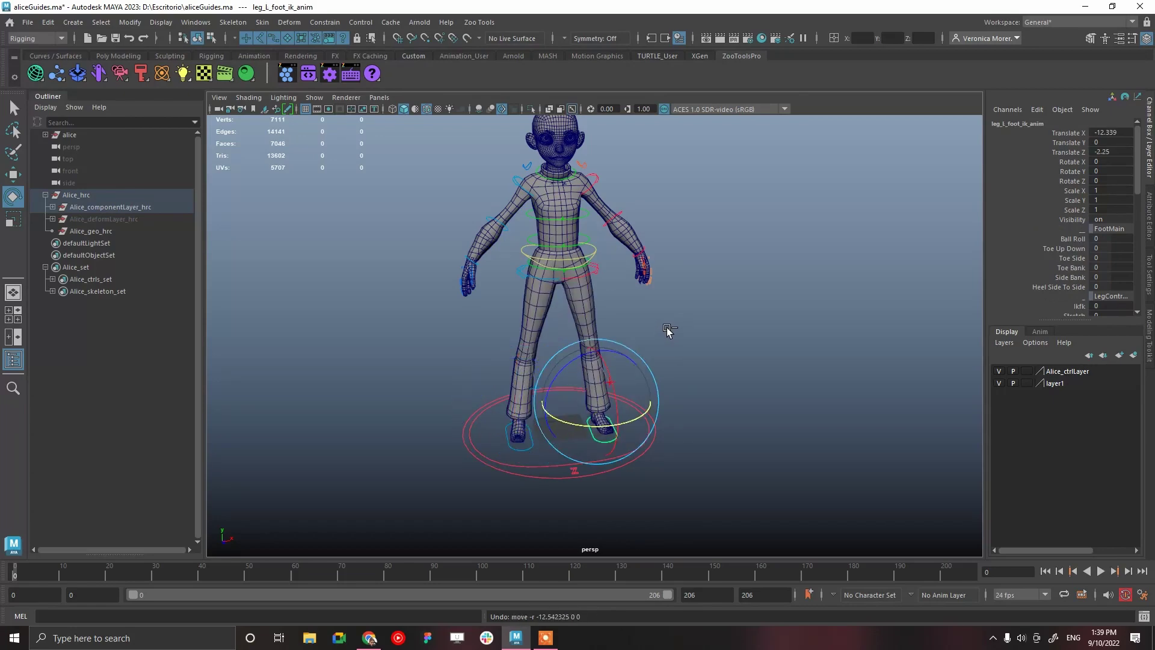
Examine the legs and left hand from several angles and clear the selection
{"action": "left_click_drag", "start_coordinate": [695, 304], "coordinate": [650, 292], "text": "alt"}
{"action": "right_click_drag", "start_coordinate": [649, 290], "coordinate": [830, 388], "text": "alt"}
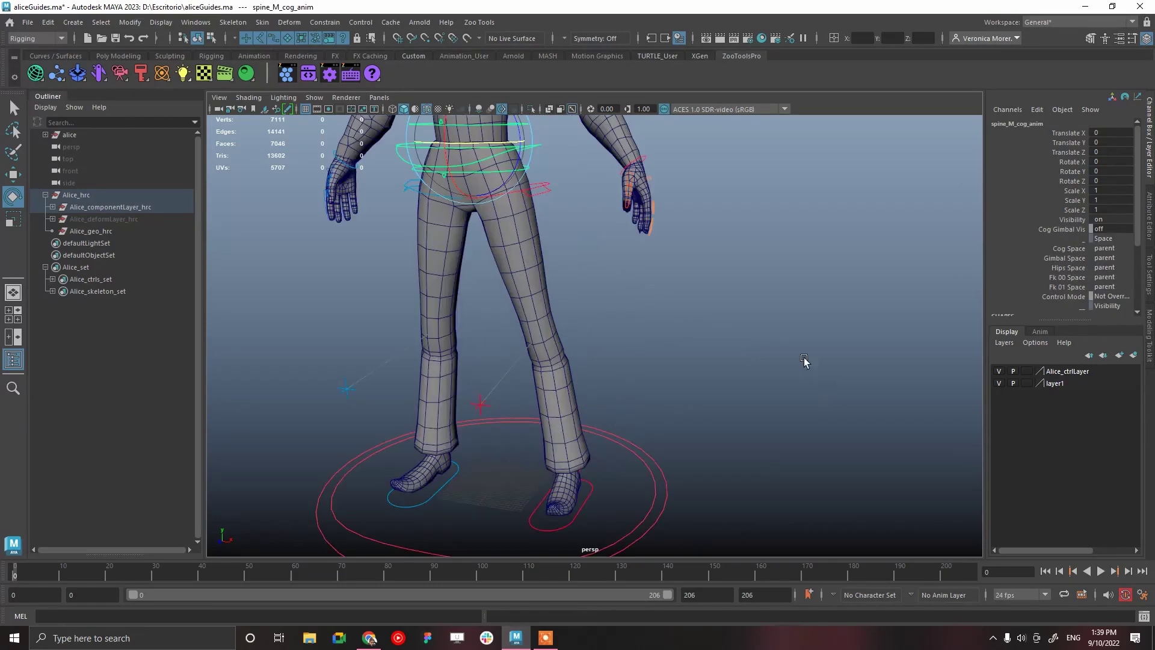
{"action": "left_click_drag", "start_coordinate": [714, 392], "coordinate": [620, 253], "text": "alt"}
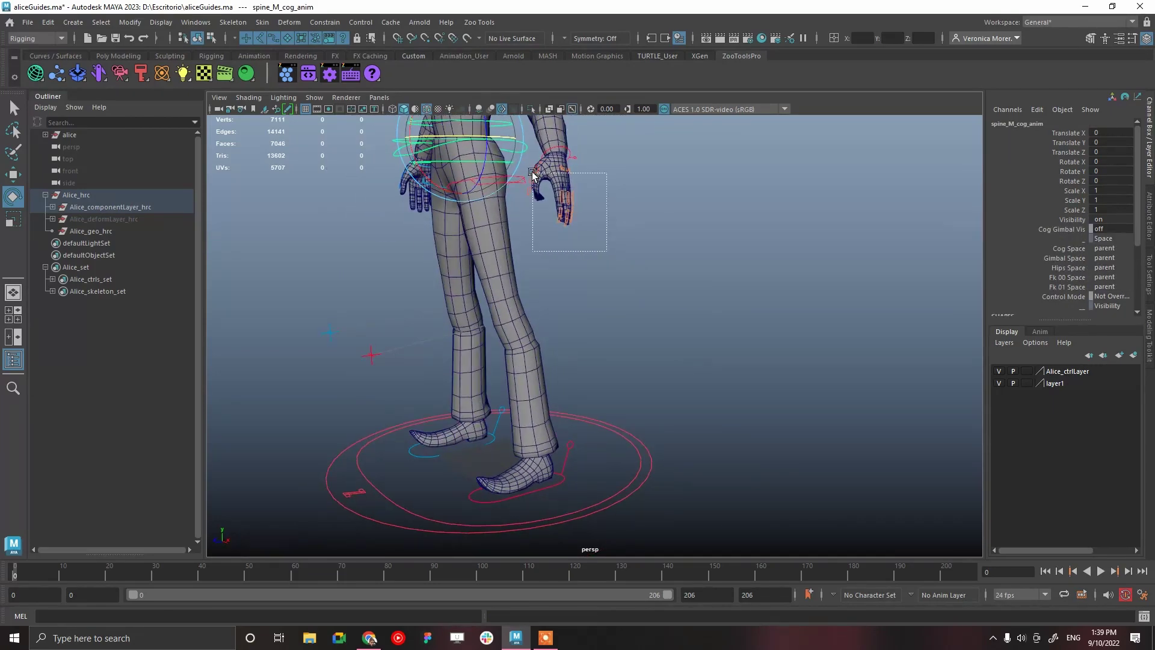
{"action": "left_click_drag", "start_coordinate": [533, 173], "coordinate": [532, 175]}
{"action": "left_click_drag", "start_coordinate": [587, 204], "coordinate": [675, 274], "text": "alt"}
{"action": "left_click_drag", "start_coordinate": [743, 412], "coordinate": [563, 344], "text": "alt"}
{"action": "left_click", "coordinate": [565, 346]}
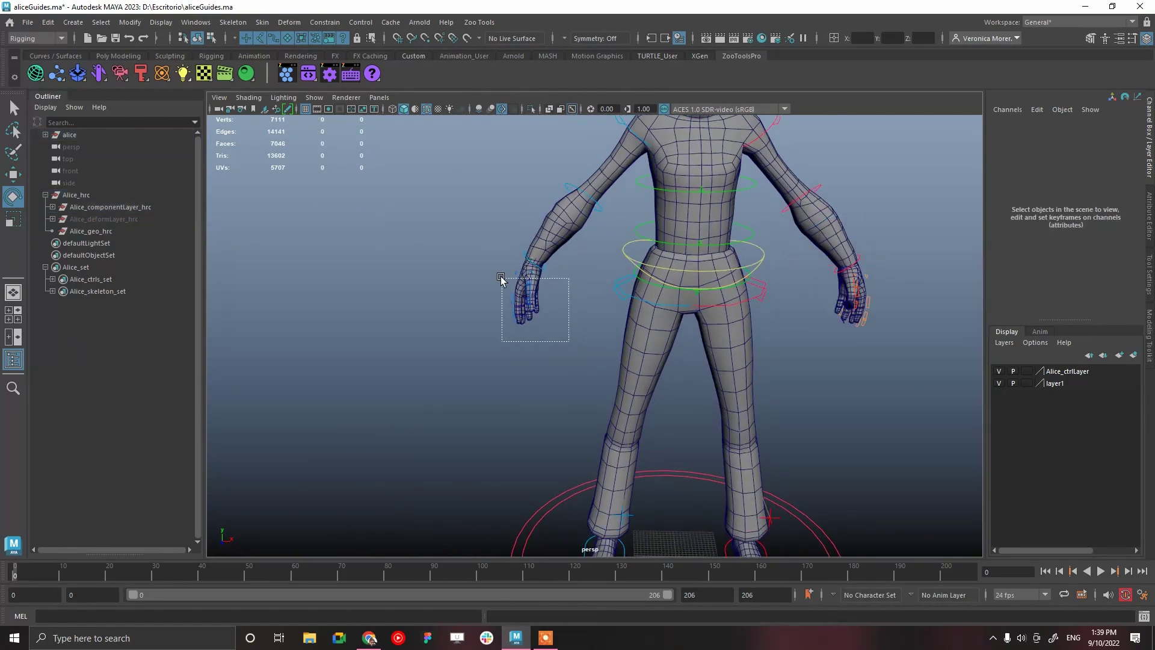
Box-select the right hand's finger controls and test rotating them, undoing the rotation
{"action": "left_click_drag", "start_coordinate": [501, 277], "coordinate": [500, 276]}
{"action": "right_click_drag", "start_coordinate": [536, 339], "coordinate": [586, 363], "text": "alt"}
{"action": "left_click_drag", "start_coordinate": [585, 363], "coordinate": [647, 348], "text": "alt"}
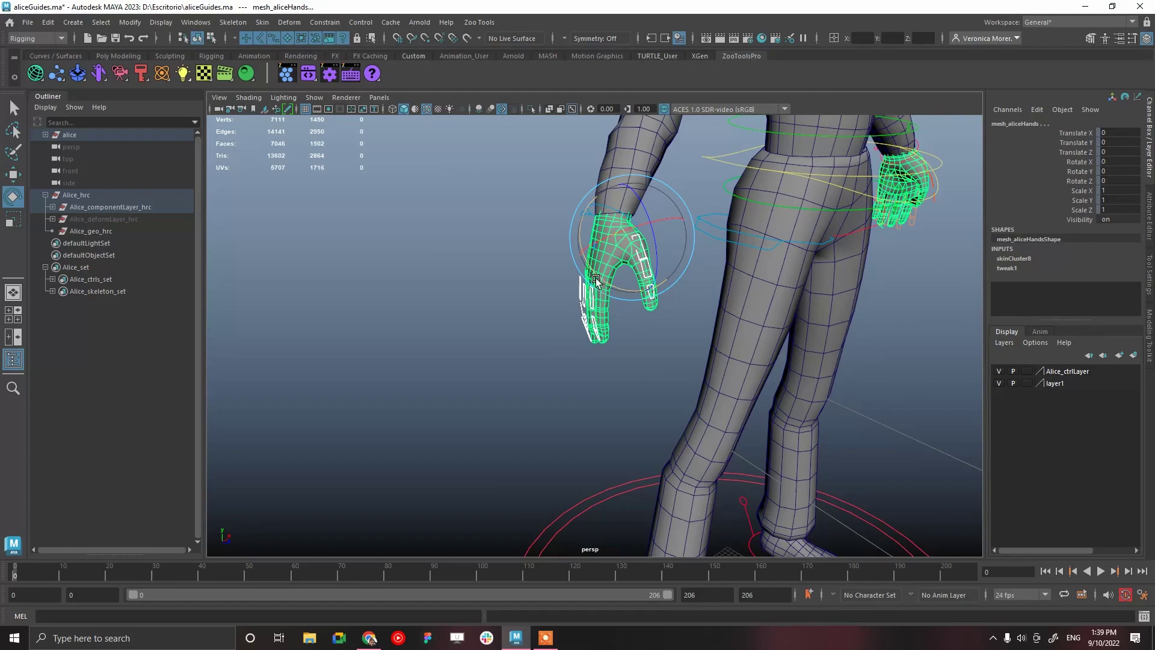
{"action": "left_click_drag", "start_coordinate": [584, 214], "coordinate": [530, 224]}
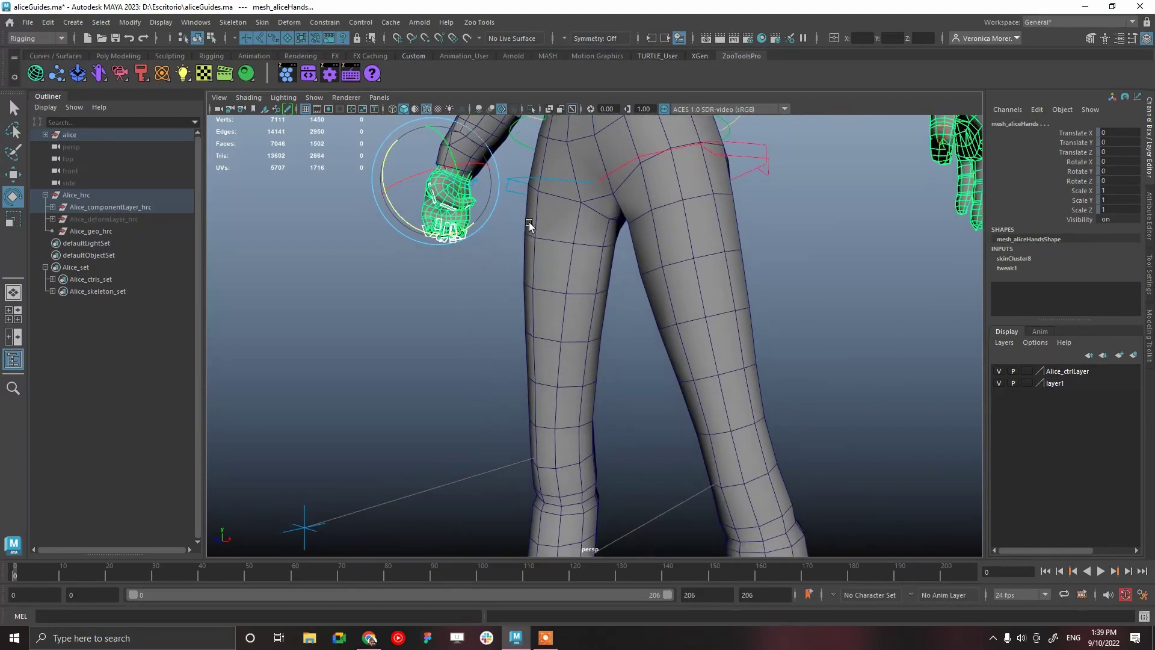
{"action": "left_click_drag", "start_coordinate": [442, 169], "coordinate": [482, 313]}
{"action": "key", "text": "ctrl+z"}
{"action": "right_click_drag", "start_coordinate": [530, 344], "coordinate": [438, 256], "text": "alt"}
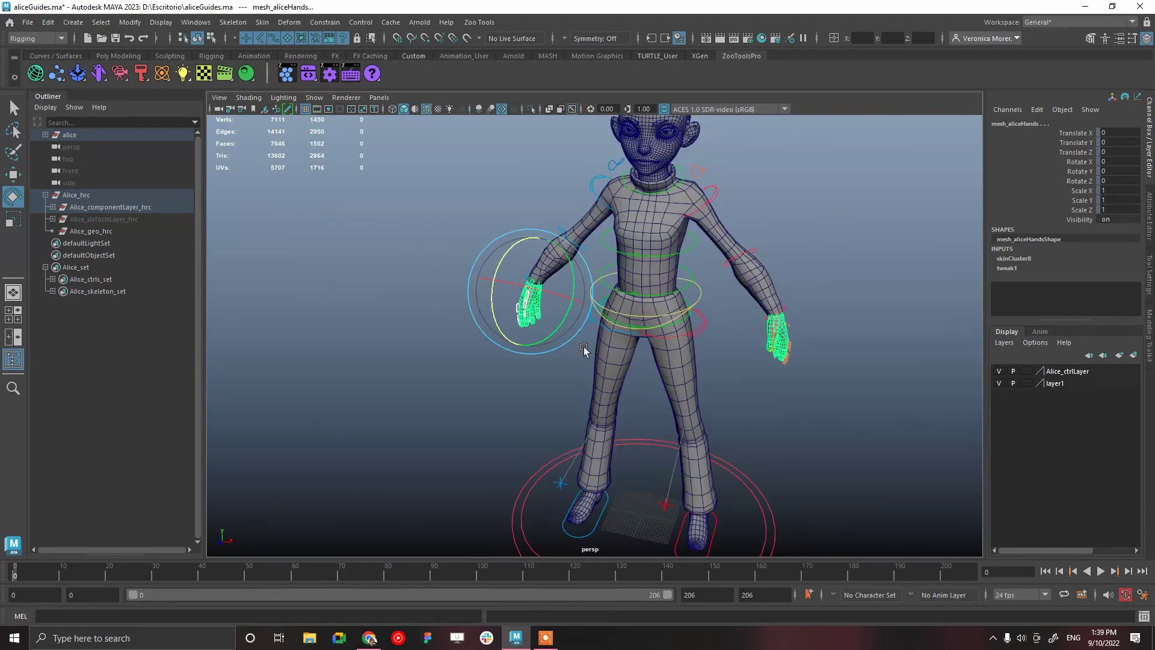
{"action": "left_click_drag", "start_coordinate": [575, 344], "coordinate": [647, 334], "text": "alt"}
{"action": "middle_click_drag", "start_coordinate": [856, 313], "coordinate": [786, 375], "text": "alt"}
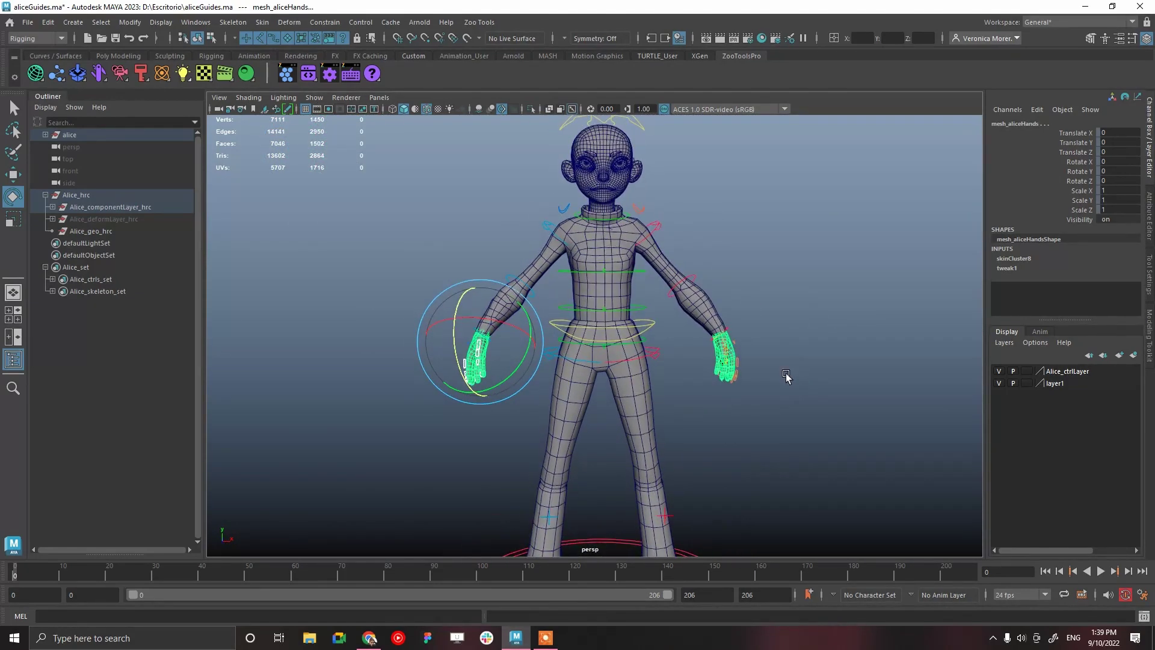
Test rotating the lower and upper spine FK controls, undoing each rotation
{"action": "left_click", "coordinate": [639, 309]}
{"action": "left_click_drag", "start_coordinate": [652, 309], "coordinate": [638, 298], "text": "alt"}
{"action": "mouse_move", "coordinate": [636, 293]}
{"action": "left_mouse_down"}
{"action": "mouse_move", "coordinate": [619, 276]}
{"action": "mouse_move", "coordinate": [644, 303]}
{"action": "left_mouse_up"}
{"action": "key", "text": "ctrl+z"}
{"action": "left_click", "coordinate": [716, 233]}
{"action": "left_click", "coordinate": [626, 263]}
{"action": "left_click_drag", "start_coordinate": [626, 263], "coordinate": [629, 189]}
{"action": "key", "text": "ctrl+z"}
Test the neck and head controls by rotating them, undoing each change
{"action": "left_click", "coordinate": [680, 217]}
{"action": "left_click", "coordinate": [608, 211]}
{"action": "key", "text": "ctrl+z"}
{"action": "left_click", "coordinate": [631, 125]}
{"action": "left_click_drag", "start_coordinate": [613, 151], "coordinate": [632, 164]}
{"action": "key", "text": "ctrl+z"}
{"action": "left_click", "coordinate": [709, 216]}
{"action": "left_click", "coordinate": [629, 206]}
{"action": "key", "text": "ctrl+z"}
{"action": "left_click", "coordinate": [693, 241]}
Rotate the left shoulder FK control to about 46.5 in Z and the left elbow FK control to about -66.1 in Y
{"action": "mouse_move", "coordinate": [680, 295]}
{"action": "left_mouse_down", "text": "alt"}
{"action": "mouse_move", "coordinate": [445, 301]}
{"action": "mouse_move", "coordinate": [603, 322]}
{"action": "mouse_move", "coordinate": [738, 359]}
{"action": "mouse_move", "coordinate": [691, 319]}
{"action": "mouse_move", "coordinate": [695, 305]}
{"action": "left_mouse_up", "text": "alt"}
{"action": "left_click_drag", "start_coordinate": [704, 214], "coordinate": [653, 240], "text": "alt"}
{"action": "left_click", "coordinate": [670, 276]}
{"action": "left_click", "coordinate": [718, 305]}
{"action": "left_click", "coordinate": [719, 303]}
{"action": "left_click_drag", "start_coordinate": [749, 308], "coordinate": [691, 330]}
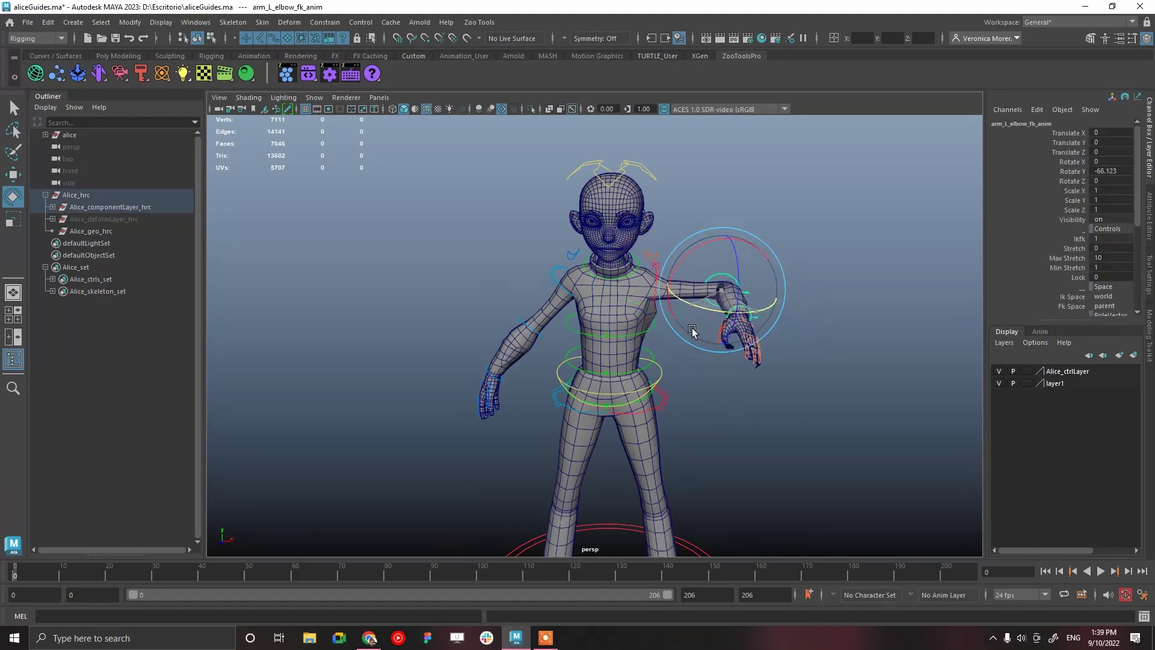
Rotate the left wrist FK control to bend the hand and clear the selection
{"action": "left_click", "coordinate": [799, 387]}
{"action": "left_click", "coordinate": [753, 311]}
{"action": "left_click_drag", "start_coordinate": [747, 270], "coordinate": [848, 351]}
{"action": "left_click", "coordinate": [872, 361]}
Select the left arm and hip controls without the meshes and set a key at frame 0
{"action": "left_click", "coordinate": [660, 275]}
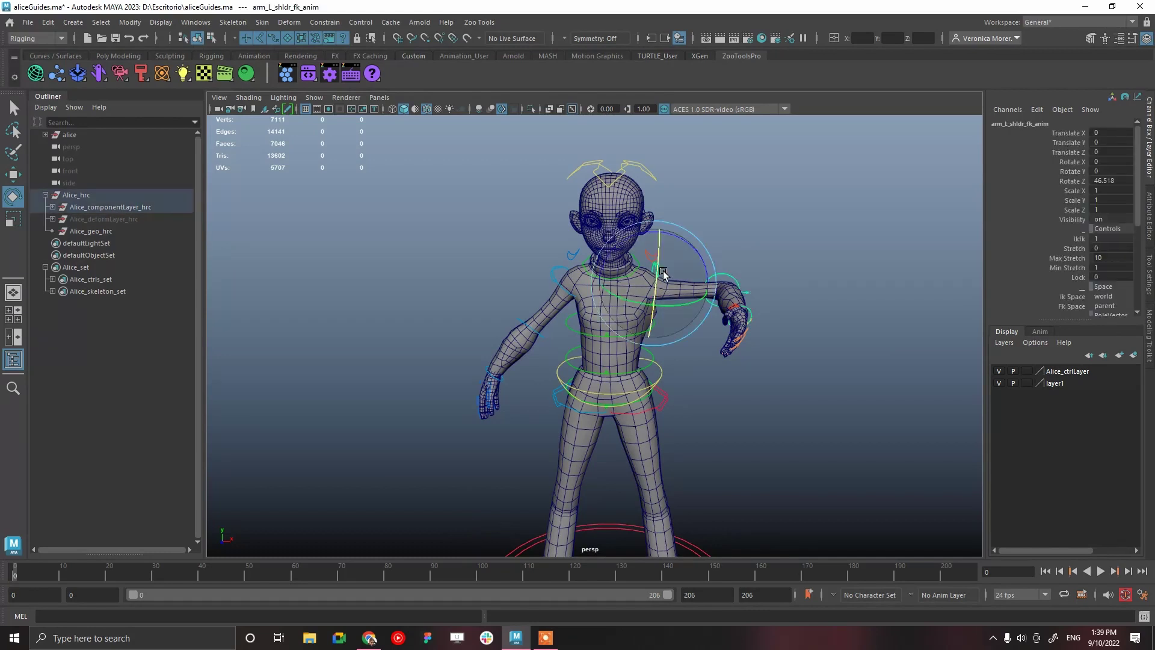
{"action": "left_click_drag", "start_coordinate": [625, 380], "coordinate": [642, 364]}
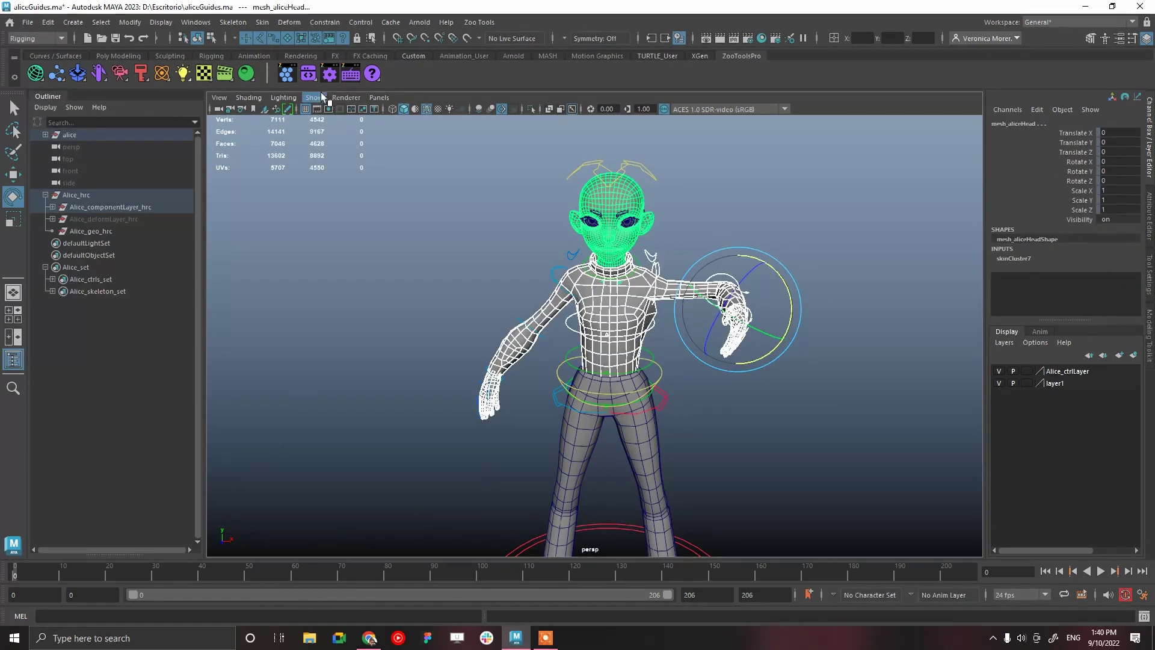
{"action": "left_click", "coordinate": [857, 239]}
{"action": "left_click_drag", "start_coordinate": [834, 239], "coordinate": [645, 381]}
{"action": "left_click_drag", "start_coordinate": [592, 319], "coordinate": [616, 413], "text": "shift"}
{"action": "key", "text": "s"}
At frame 10, match the left arm to IK on the current frame from the shoulder FK control
{"action": "left_click", "coordinate": [62, 574]}
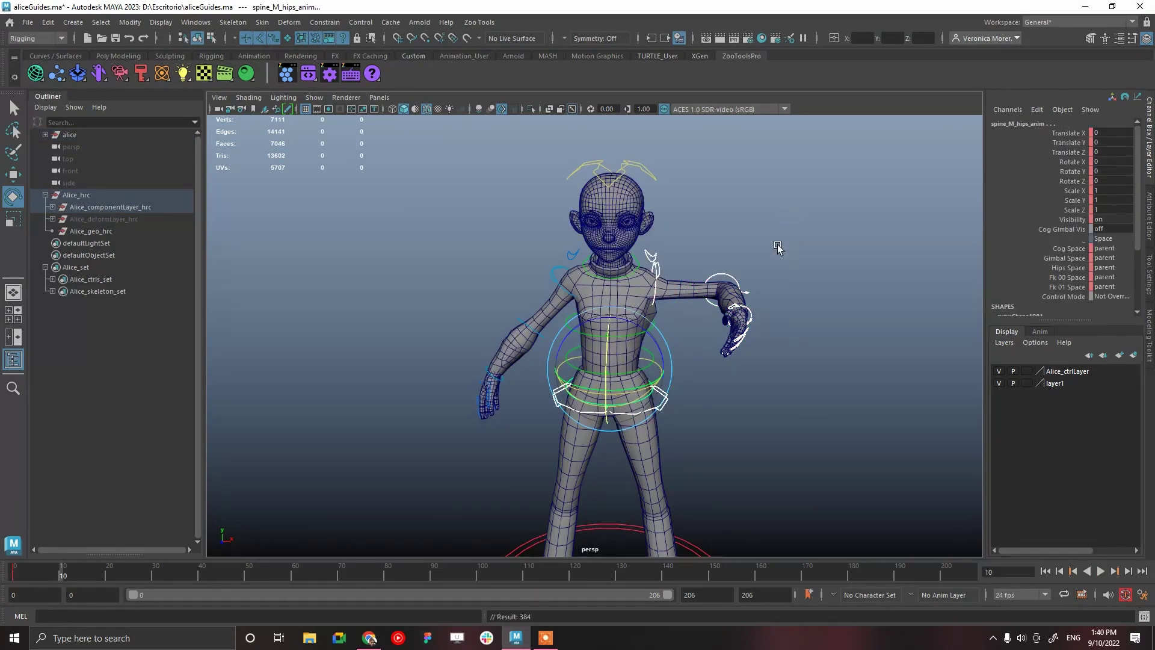
{"action": "left_click", "coordinate": [754, 249]}
{"action": "left_click", "coordinate": [660, 276]}
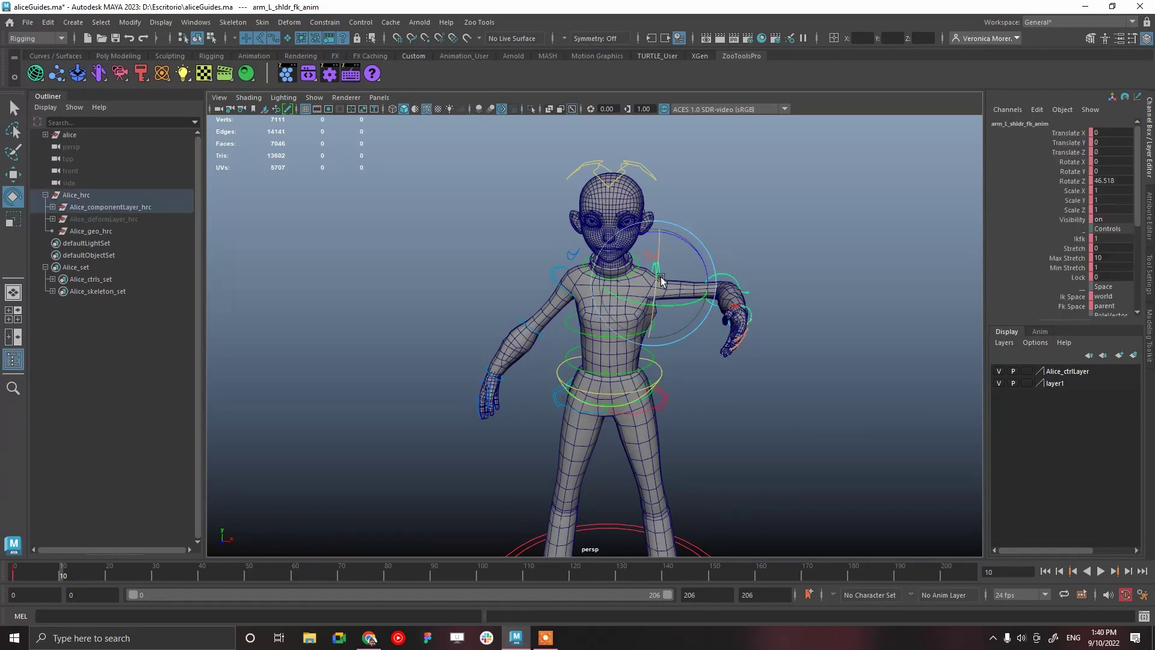
{"action": "right_click", "coordinate": [655, 274]}
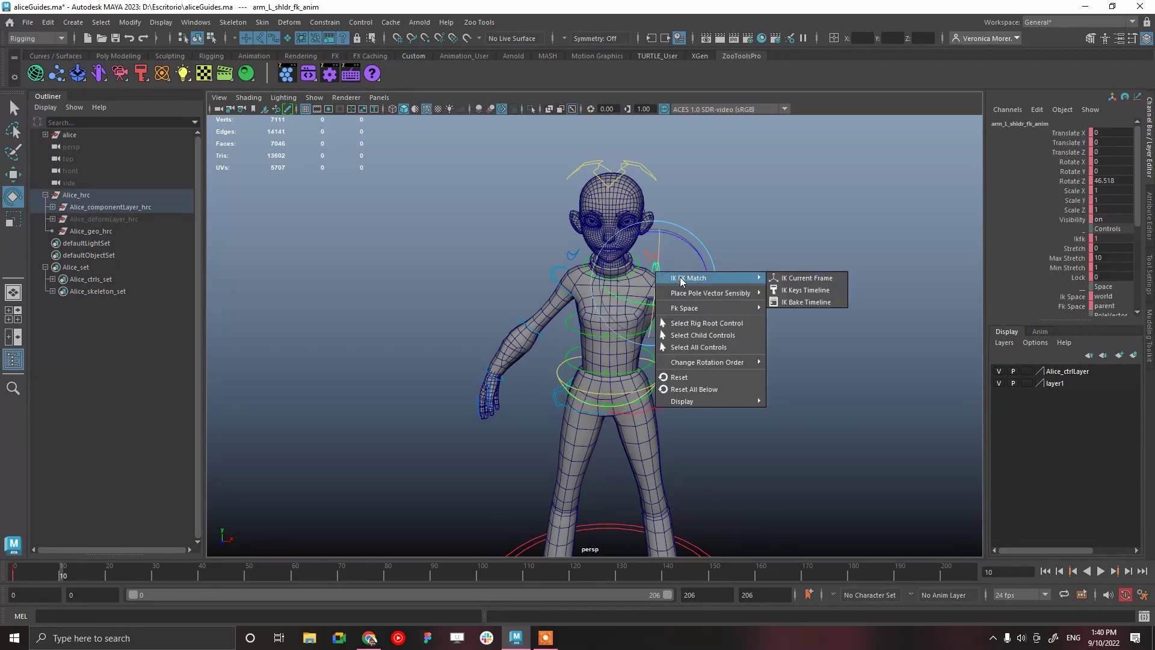
{"action": "mouse_move", "coordinate": [760, 278]}
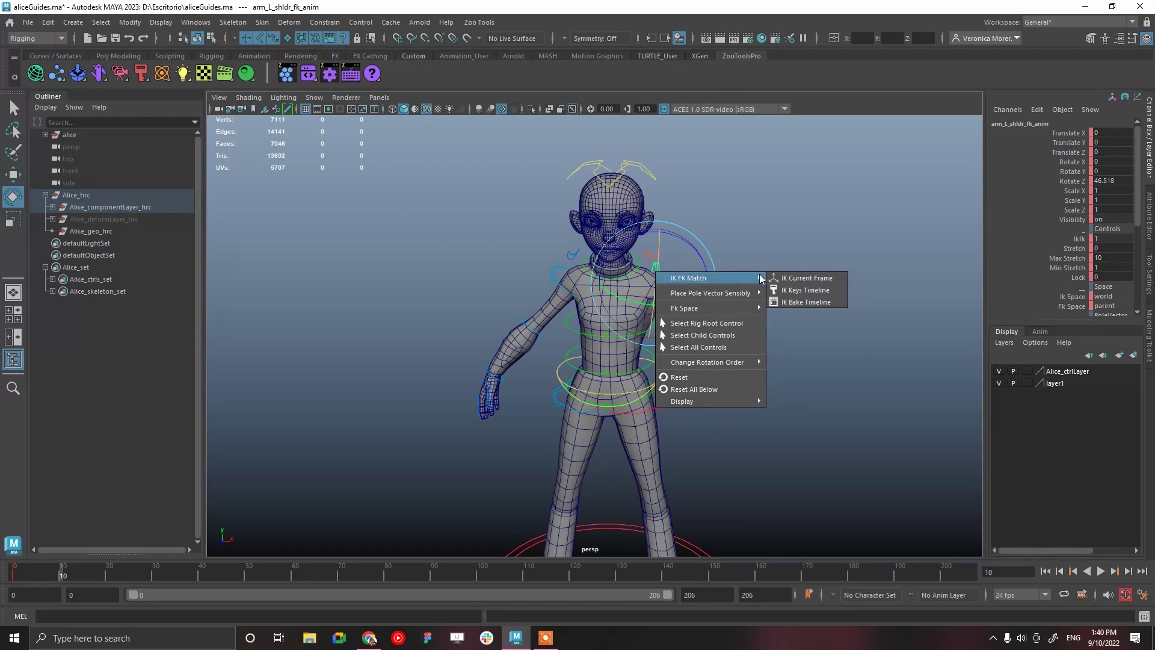
{"action": "left_click", "coordinate": [801, 279]}
Compare the left arm's pose between frame 0 and the frames past the IK match
{"action": "left_click", "coordinate": [14, 572]}
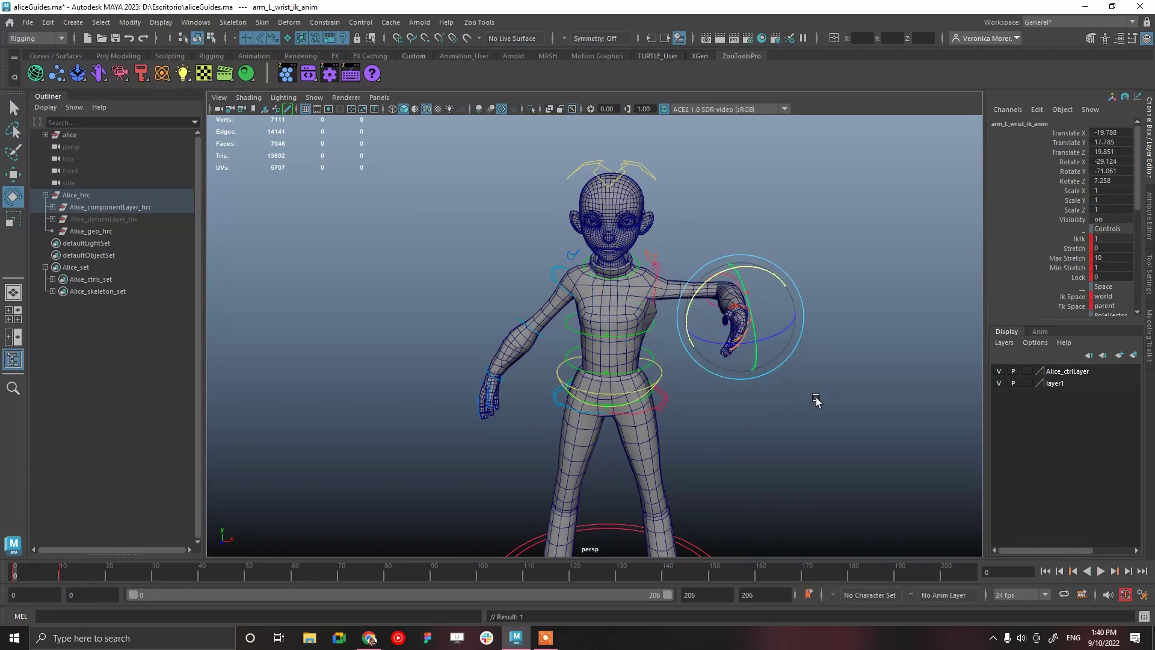
{"action": "left_click_drag", "start_coordinate": [803, 407], "coordinate": [647, 371], "text": "alt"}
{"action": "left_click", "coordinate": [648, 372]}
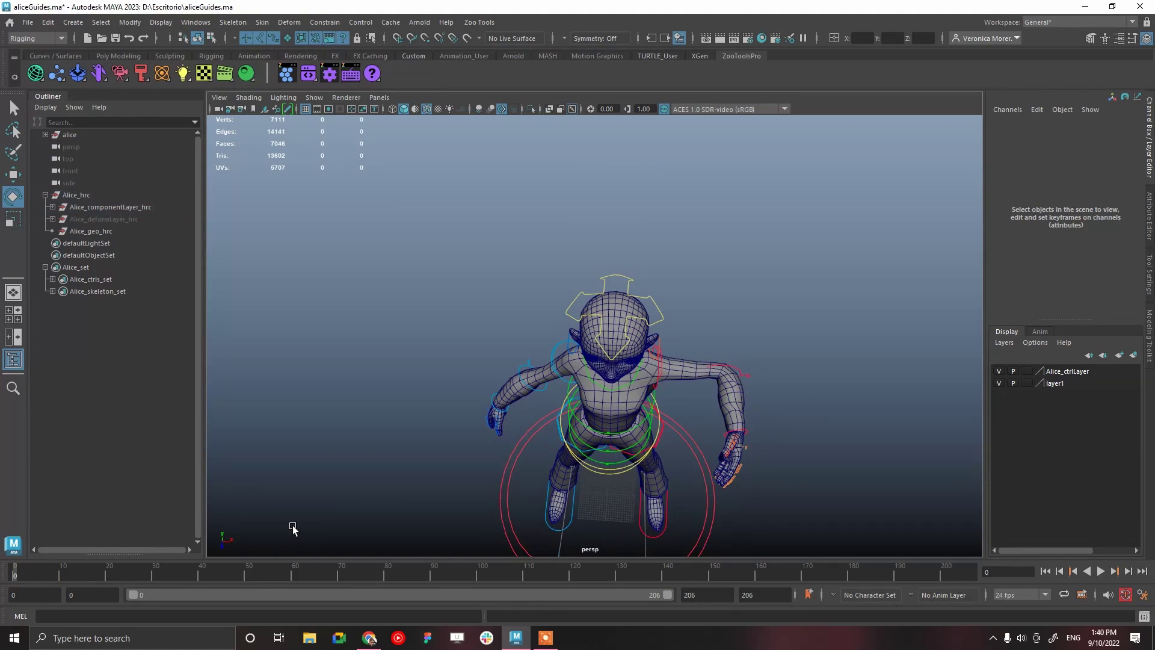
{"action": "left_click_drag", "start_coordinate": [44, 575], "coordinate": [70, 572]}
Test moving the left wrist IK control and undo the move
{"action": "left_click_drag", "start_coordinate": [788, 407], "coordinate": [802, 330], "text": "alt"}
{"action": "left_click", "coordinate": [762, 371]}
{"action": "key", "text": "w"}
{"action": "left_click_drag", "start_coordinate": [787, 290], "coordinate": [689, 308]}
{"action": "left_click_drag", "start_coordinate": [742, 320], "coordinate": [745, 355], "text": "alt"}
{"action": "key", "text": "ctrl+z"}
{"action": "key", "text": "ctrl+z"}
{"action": "key", "text": "ctrl+z"}
{"action": "key", "text": "ctrl+z"}
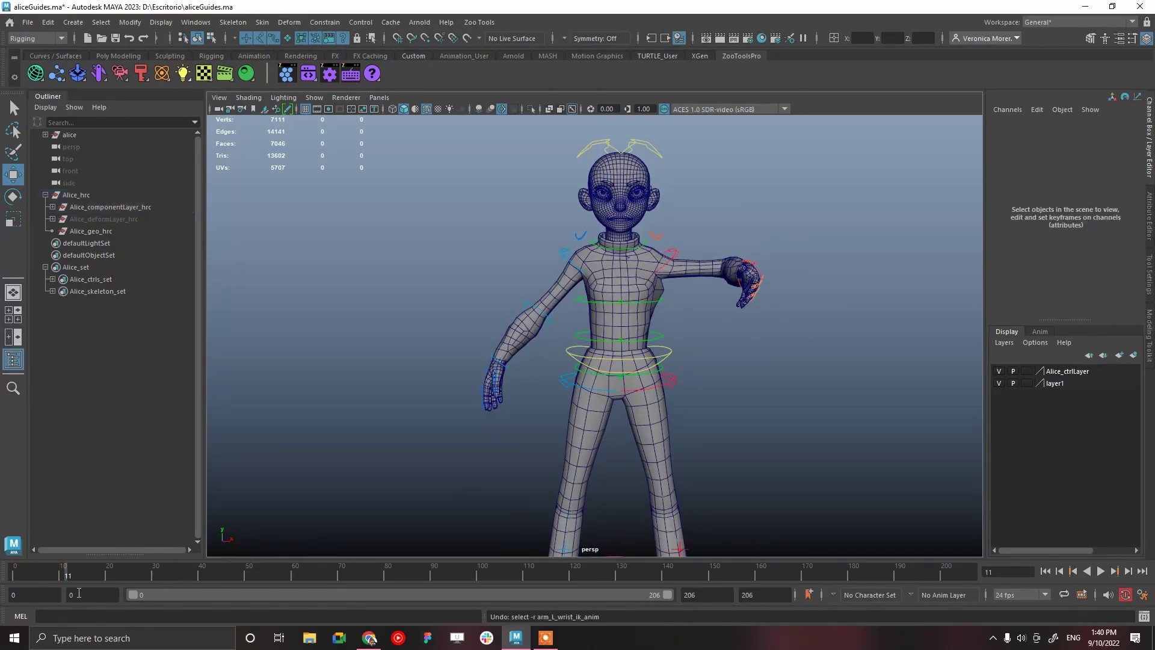
At frame 21, match the left arm back to FK on the current frame from the wrist IK control
{"action": "left_click_drag", "start_coordinate": [42, 571], "coordinate": [113, 572]}
{"action": "left_click_drag", "start_coordinate": [767, 276], "coordinate": [705, 411], "text": "alt"}
{"action": "left_click", "coordinate": [763, 330]}
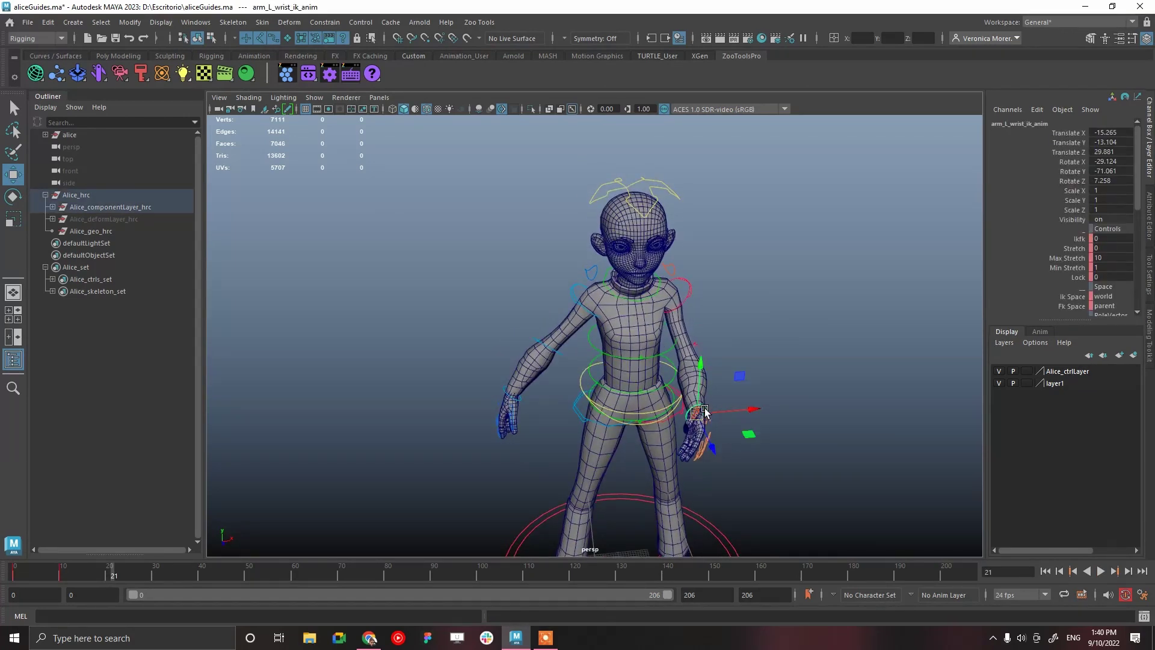
{"action": "right_click", "coordinate": [705, 410]}
{"action": "mouse_move", "coordinate": [737, 414]}
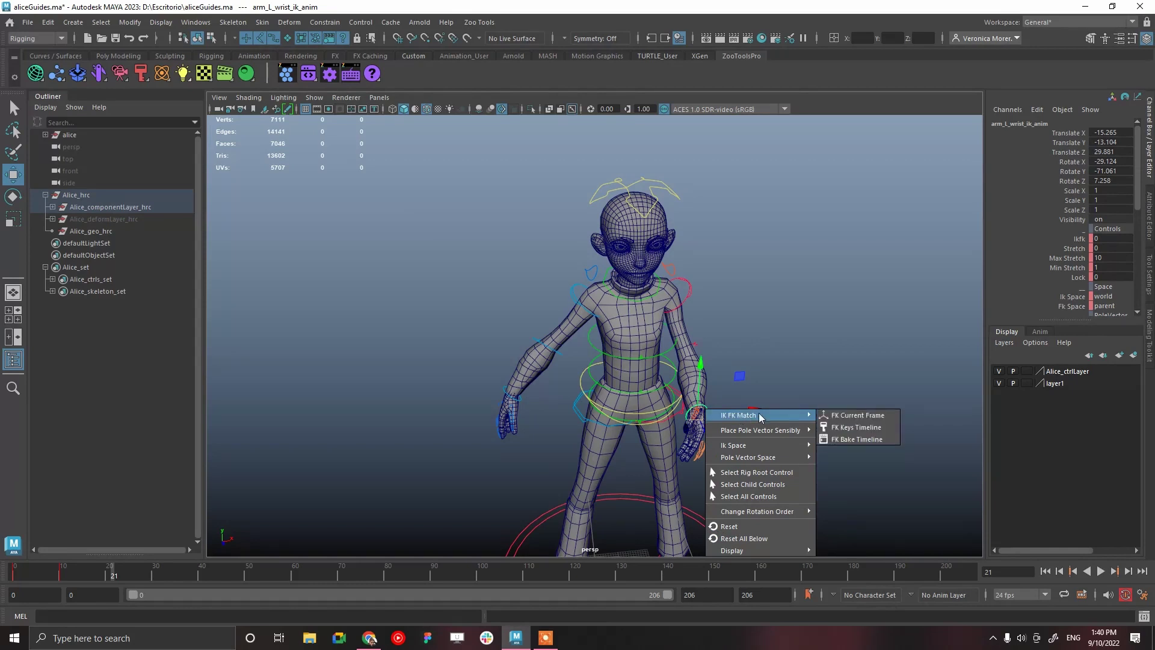
{"action": "left_click", "coordinate": [868, 415]}
Scrub from frame 0 to 29 to check the left arm's pose across the IK and FK matches
{"action": "left_click_drag", "start_coordinate": [14, 571], "coordinate": [150, 586]}
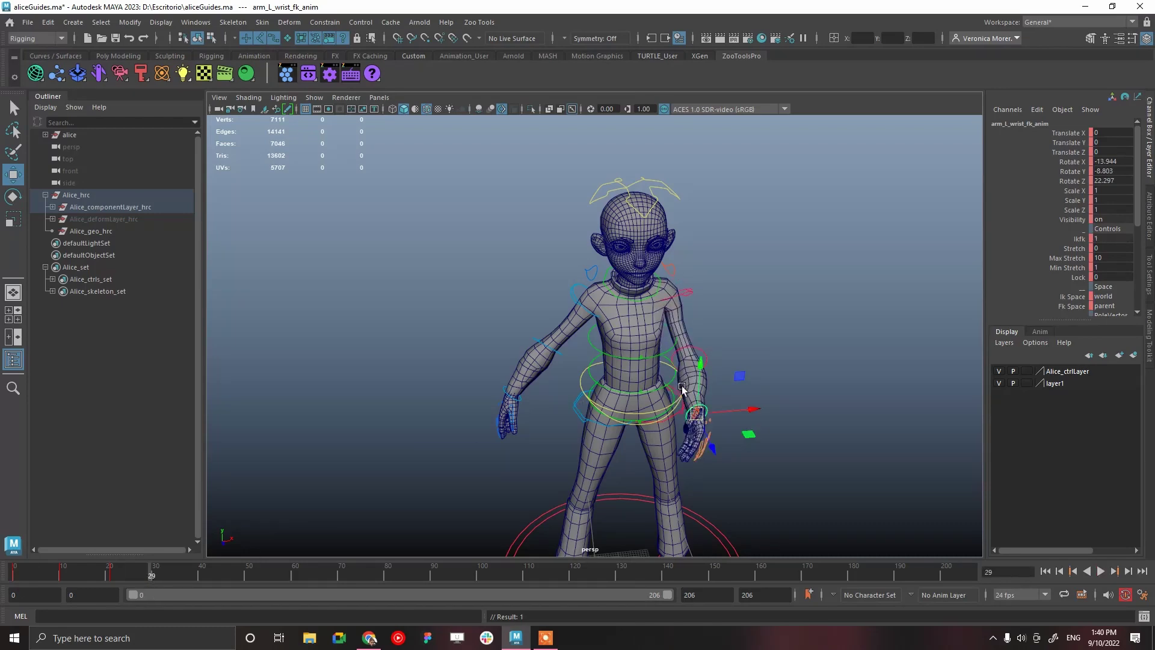
{"action": "left_click_drag", "start_coordinate": [697, 337], "coordinate": [659, 321], "text": "alt"}
{"action": "left_click_drag", "start_coordinate": [691, 394], "coordinate": [750, 356], "text": "alt"}
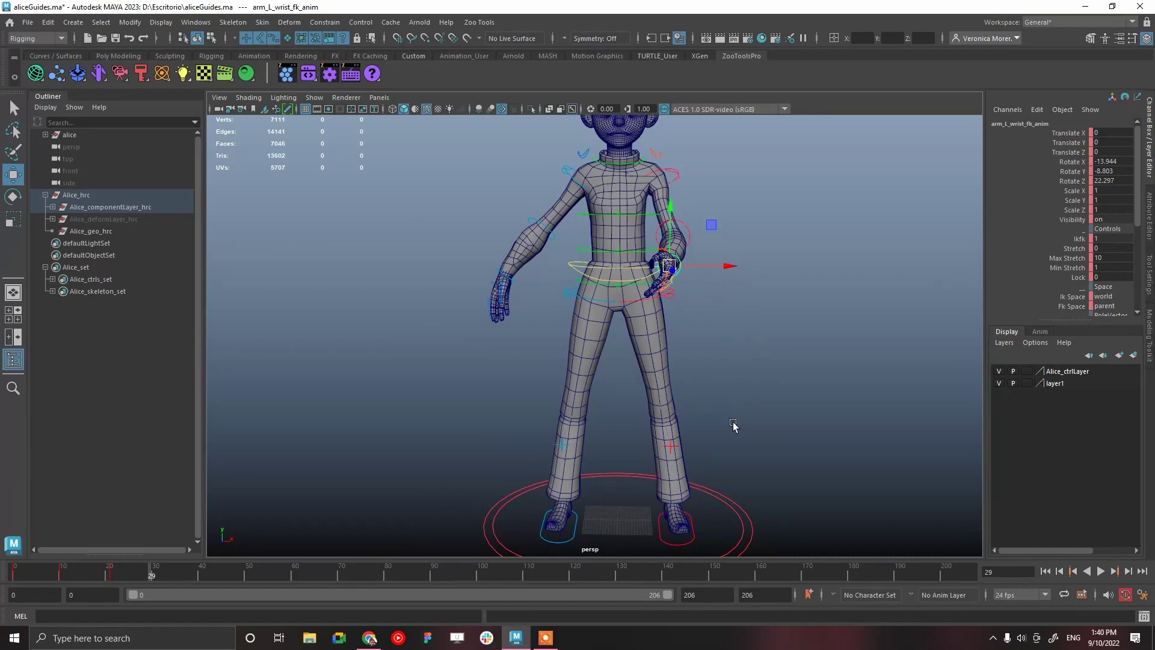
{"action": "left_click", "coordinate": [747, 359]}
{"action": "left_click_drag", "start_coordinate": [761, 325], "coordinate": [662, 337], "text": "alt"}
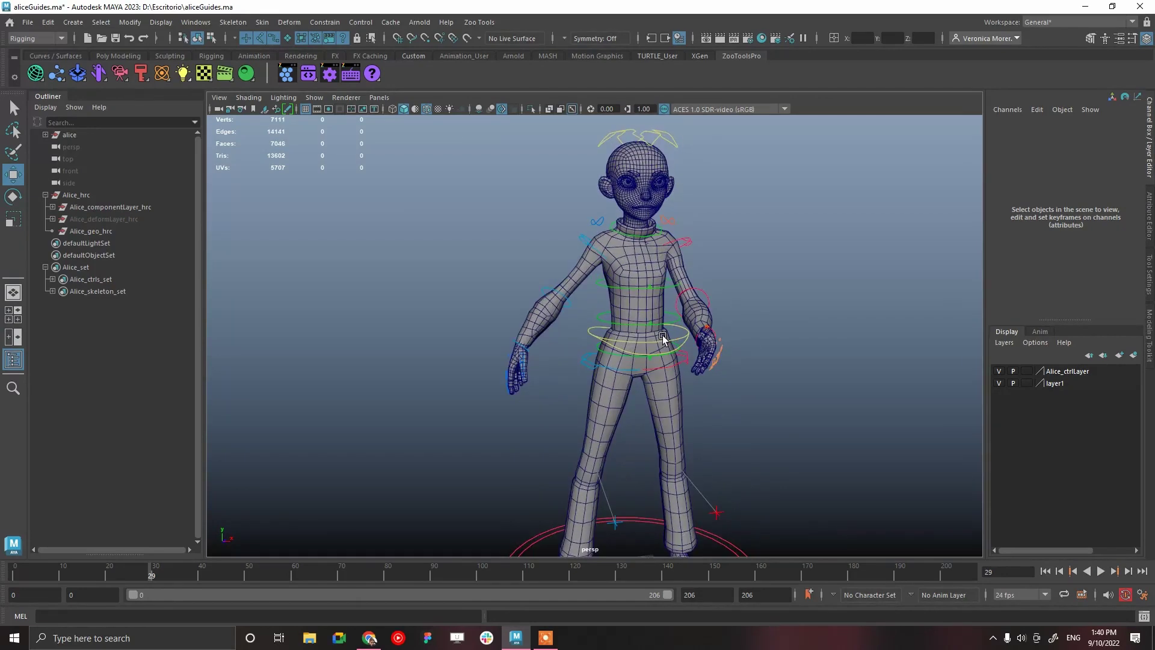
Set the Control Mode of the spine COG control to Show on Mouse proximity
{"action": "right_click_drag", "start_coordinate": [662, 338], "coordinate": [752, 415], "text": "alt"}
{"action": "left_click", "coordinate": [611, 339]}
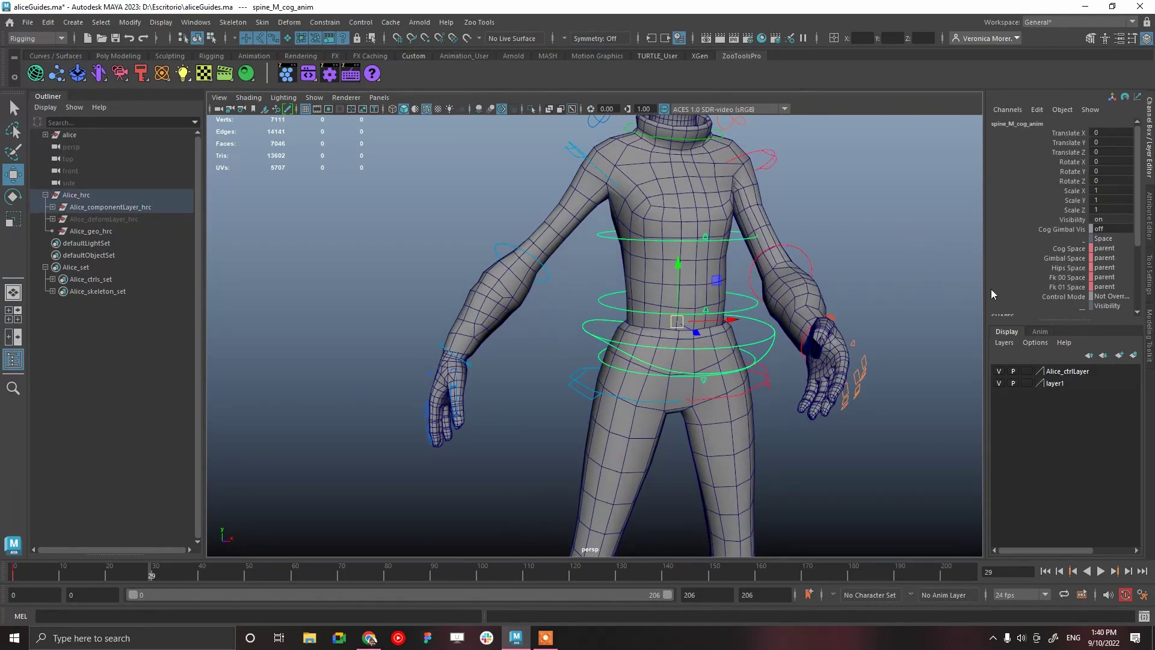
{"action": "scroll", "coordinate": [1111, 229], "scroll_direction": "down", "scroll_amount": 5}
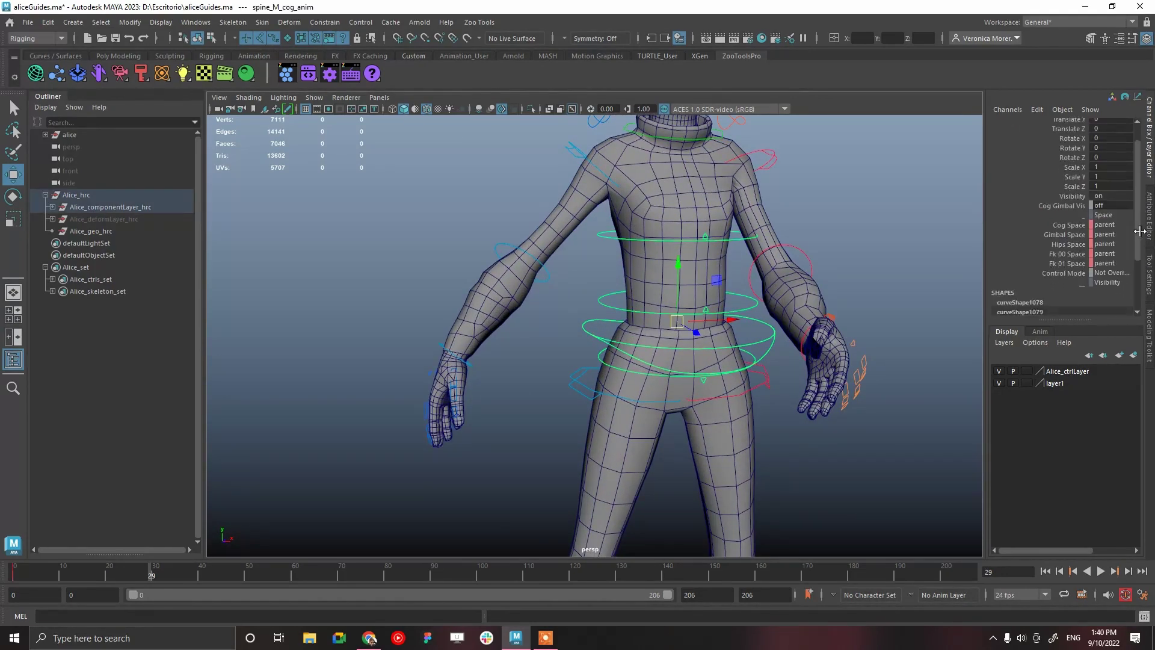
{"action": "left_click", "coordinate": [1112, 195]}
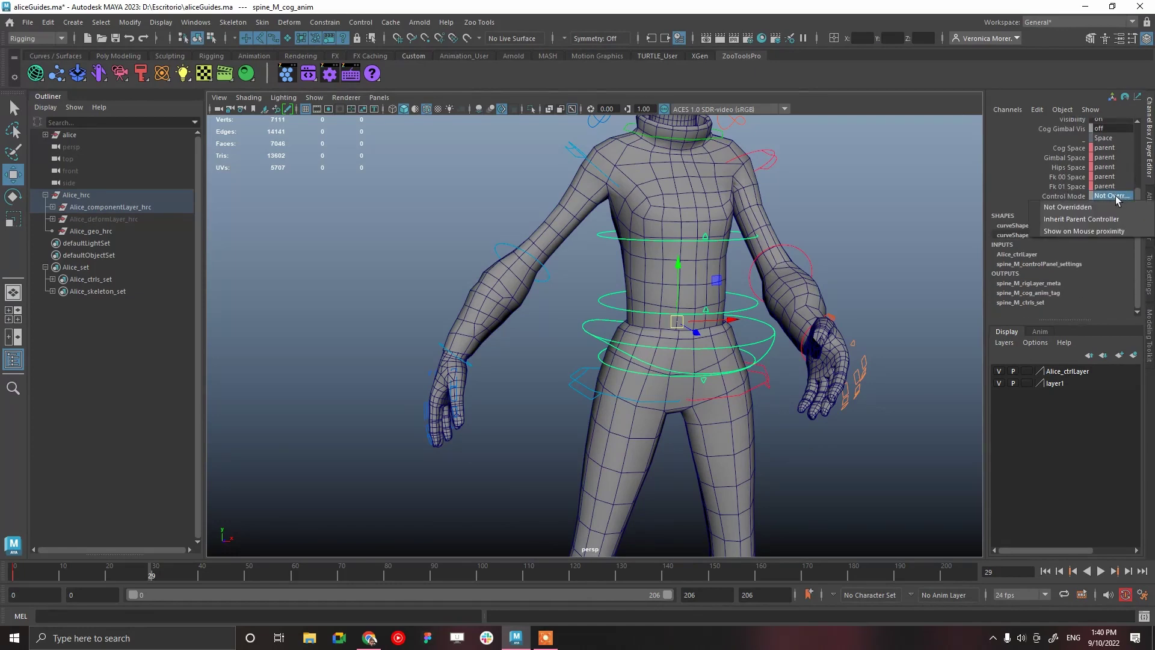
{"action": "left_click", "coordinate": [1107, 230]}
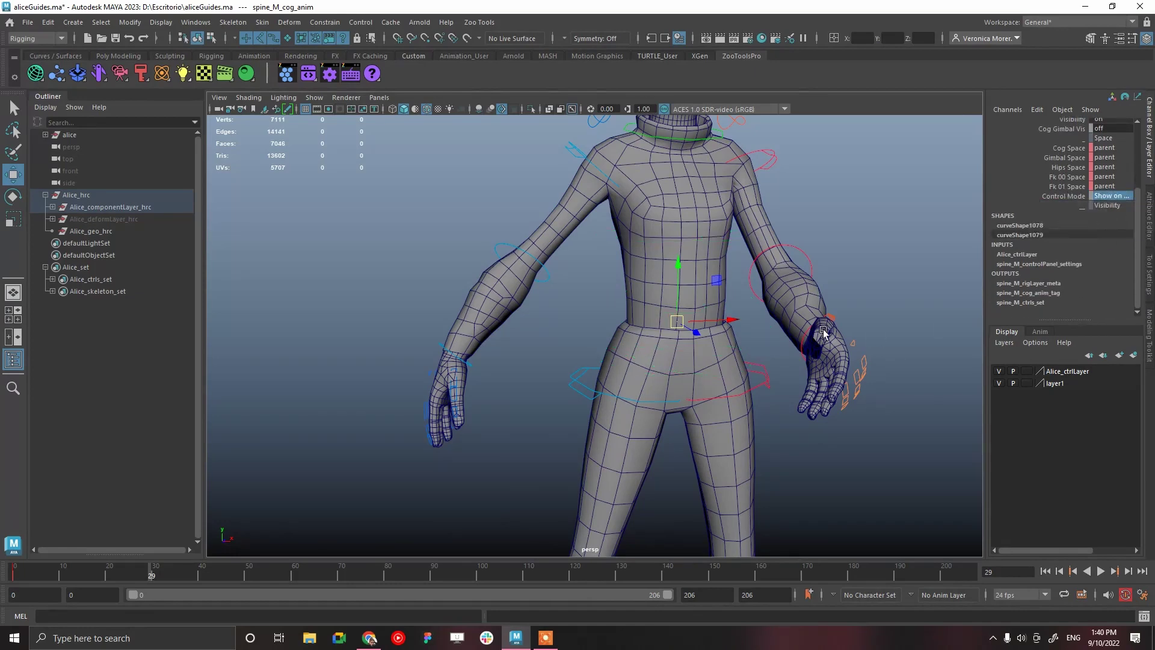
Set the Control Mode of the left clavicle control to Show on Mouse proximity
{"action": "scroll", "coordinate": [806, 237], "scroll_direction": "up", "scroll_amount": 3}
{"action": "left_click", "coordinate": [743, 140]}
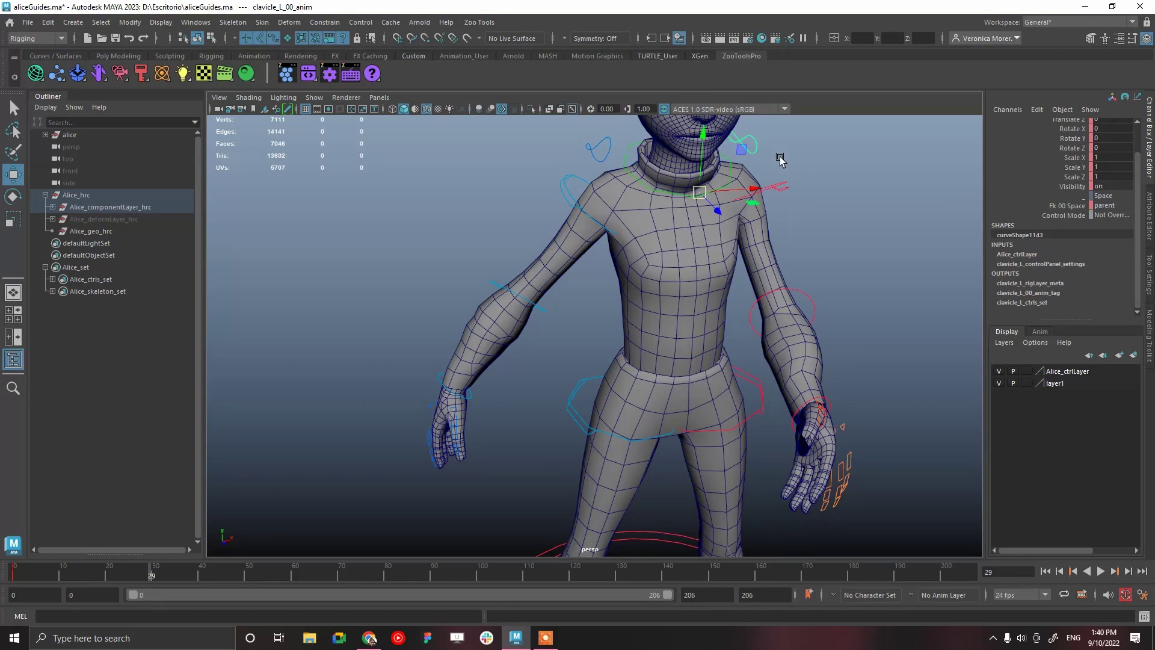
{"action": "left_click", "coordinate": [1122, 211]}
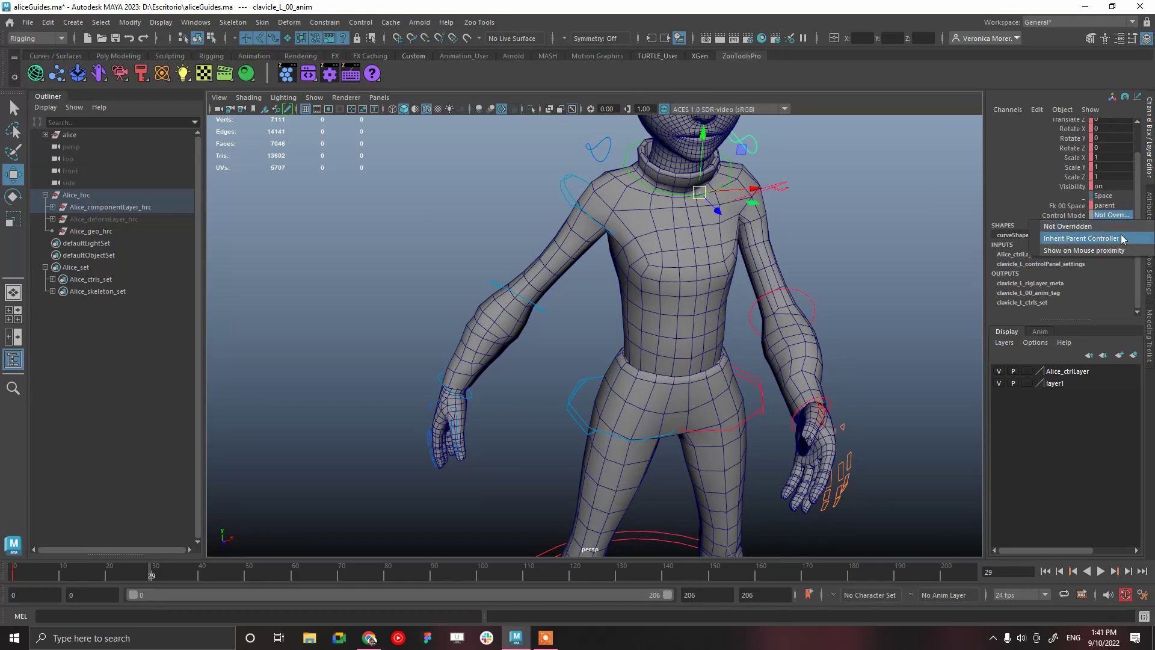
{"action": "left_click", "coordinate": [1125, 253]}
{"action": "left_click", "coordinate": [854, 353]}
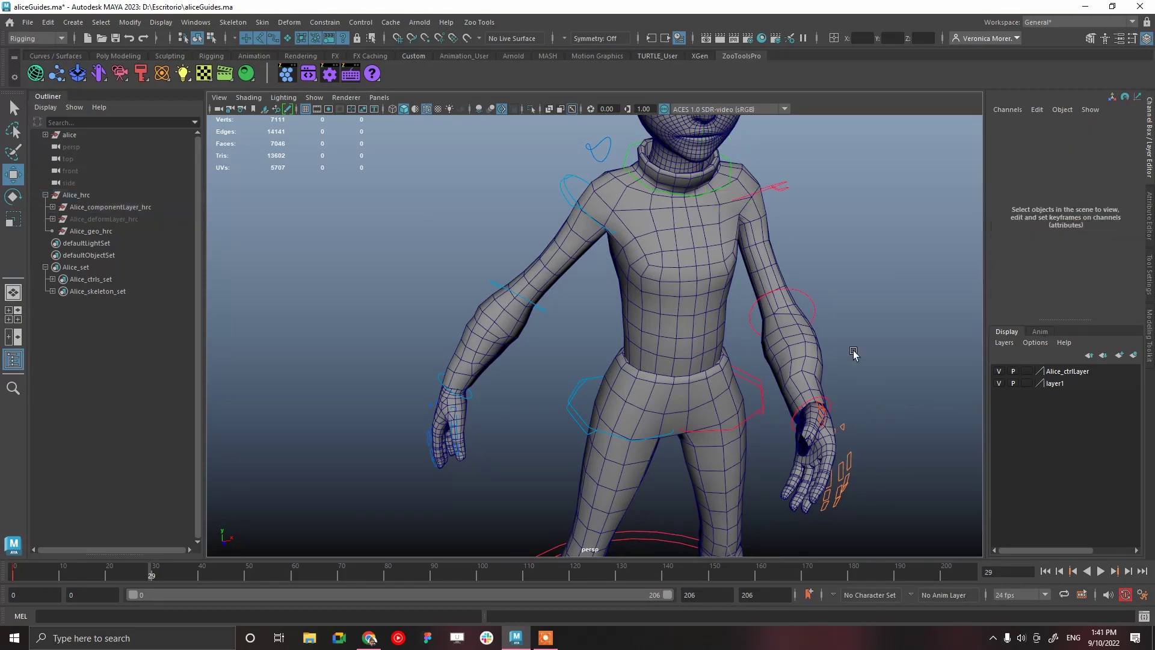
Select the left arm's FK controls and set their Control Mode to Show on Mouse proximity
{"action": "left_click", "coordinate": [768, 170]}
{"action": "scroll", "coordinate": [1112, 225], "scroll_direction": "down", "scroll_amount": 5}
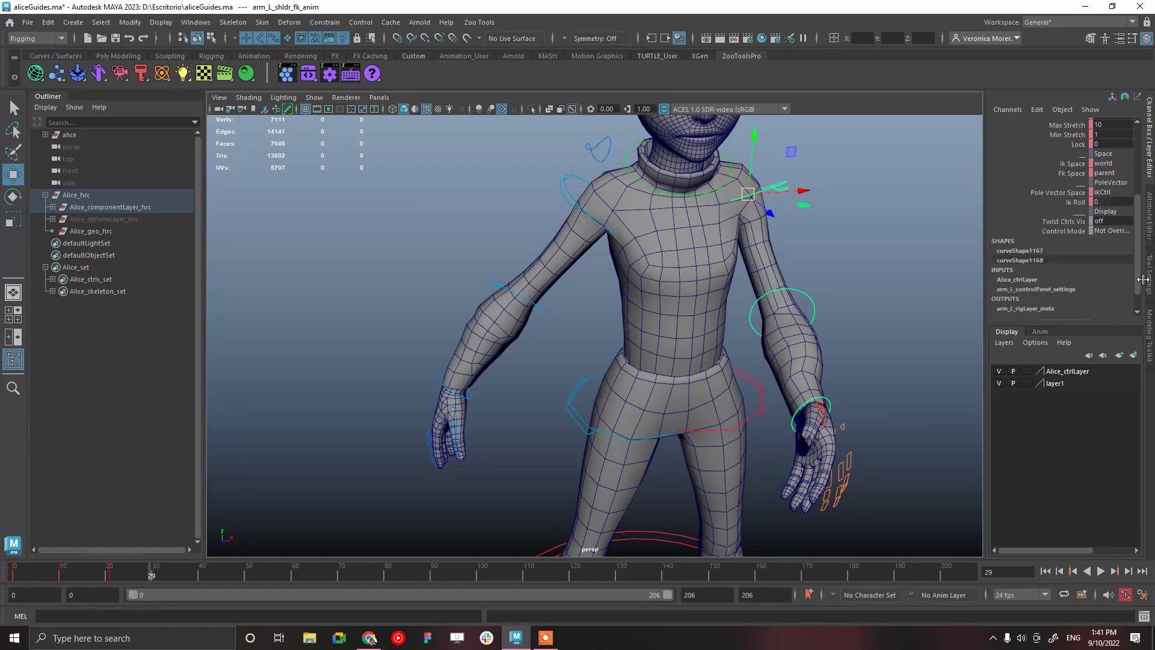
{"action": "left_click", "coordinate": [823, 407]}
{"action": "left_click", "coordinate": [823, 407]}
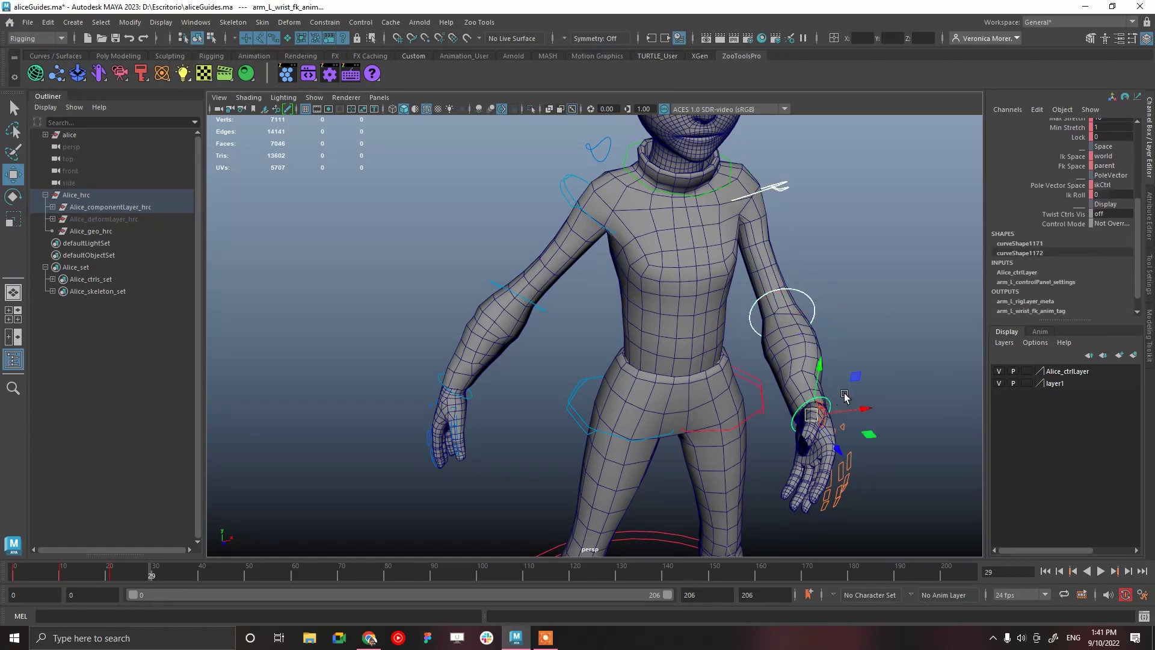
{"action": "left_click", "coordinate": [1117, 225]}
{"action": "left_click", "coordinate": [1119, 258]}
{"action": "left_click", "coordinate": [918, 317]}
Turn off the wireframe on the shaded mesh in the perspective view with the whole character in frame
{"action": "key", "text": "space"}
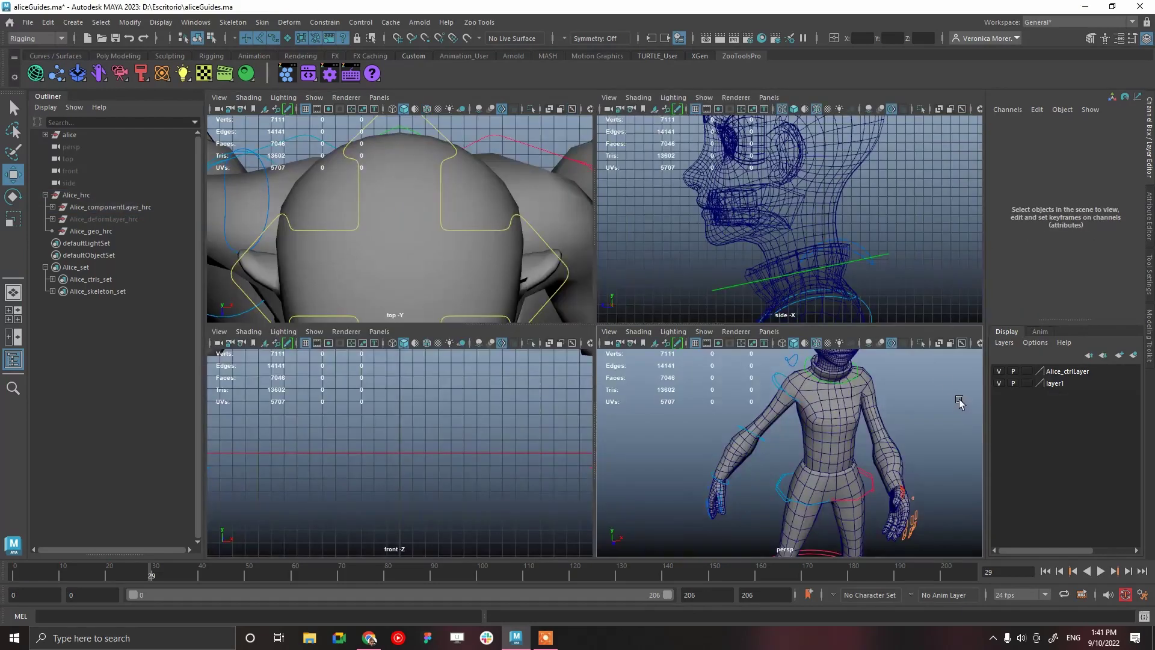
{"action": "key", "text": "space"}
{"action": "right_click_drag", "start_coordinate": [875, 437], "coordinate": [791, 352], "text": "alt"}
{"action": "left_click_drag", "start_coordinate": [836, 307], "coordinate": [812, 329], "text": "alt"}
{"action": "right_click_drag", "start_coordinate": [812, 328], "coordinate": [877, 369], "text": "alt"}
{"action": "left_click", "coordinate": [427, 109]}
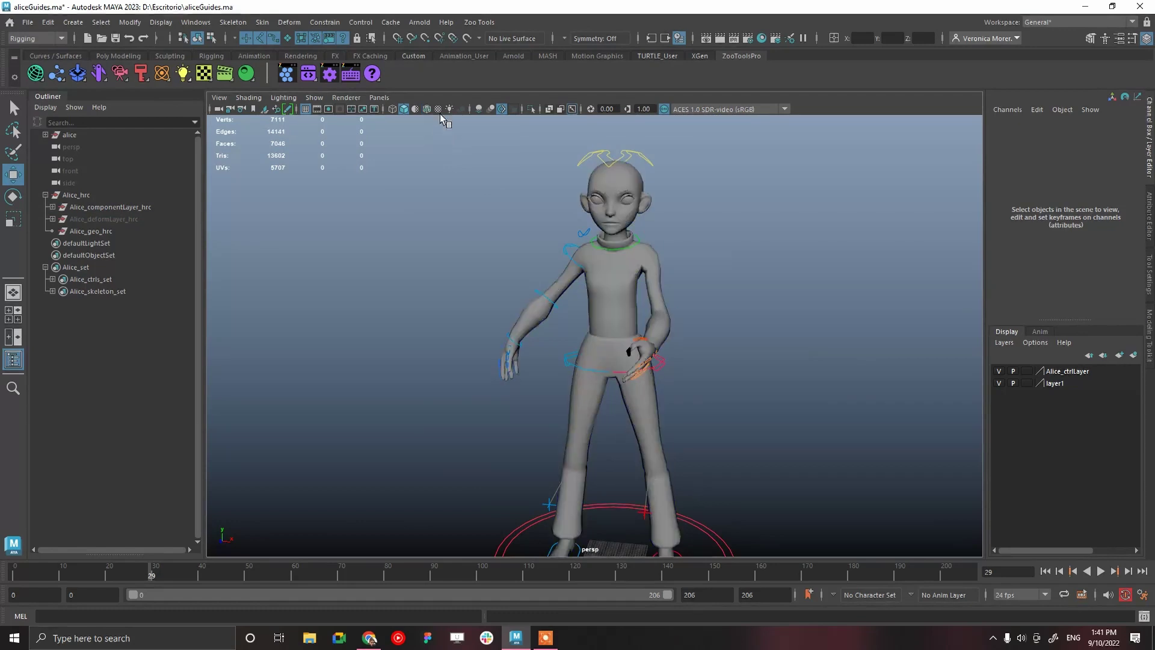
{"action": "mouse_move", "coordinate": [779, 374]}
{"action": "left_mouse_down", "text": "alt"}
{"action": "mouse_move", "coordinate": [801, 374]}
{"action": "mouse_move", "coordinate": [782, 359]}
{"action": "left_mouse_up", "text": "alt"}
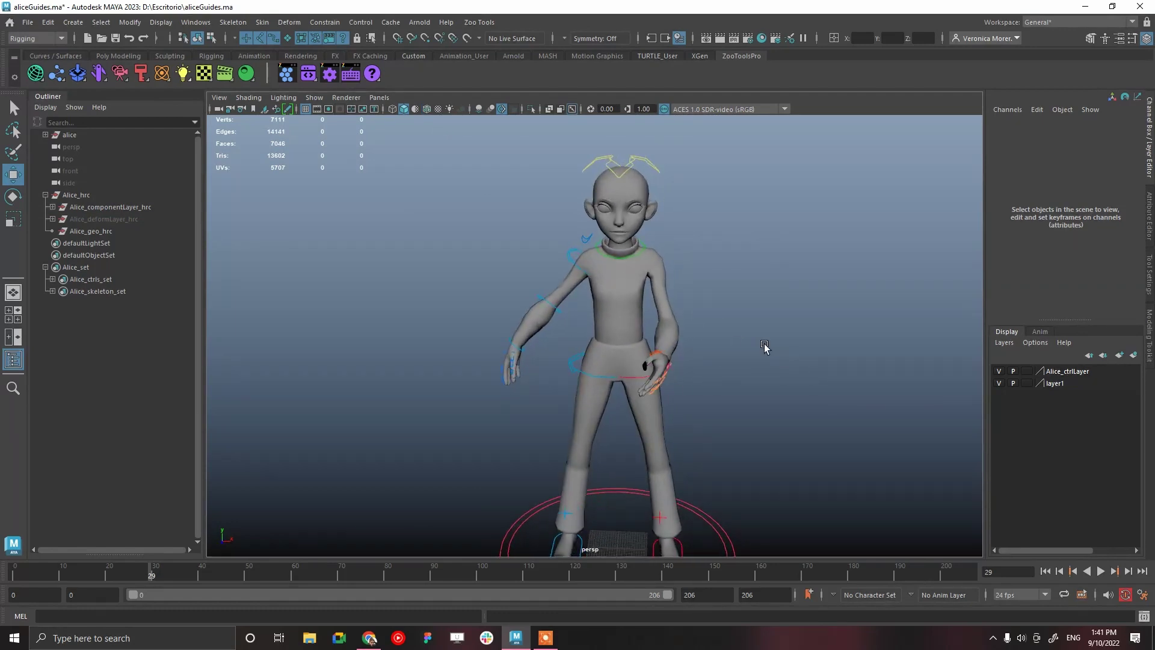
Check how the left clavicle, arm and spine controls appear when the pointer comes near them
{"action": "scroll", "coordinate": [691, 364], "scroll_direction": "up", "scroll_amount": 3}
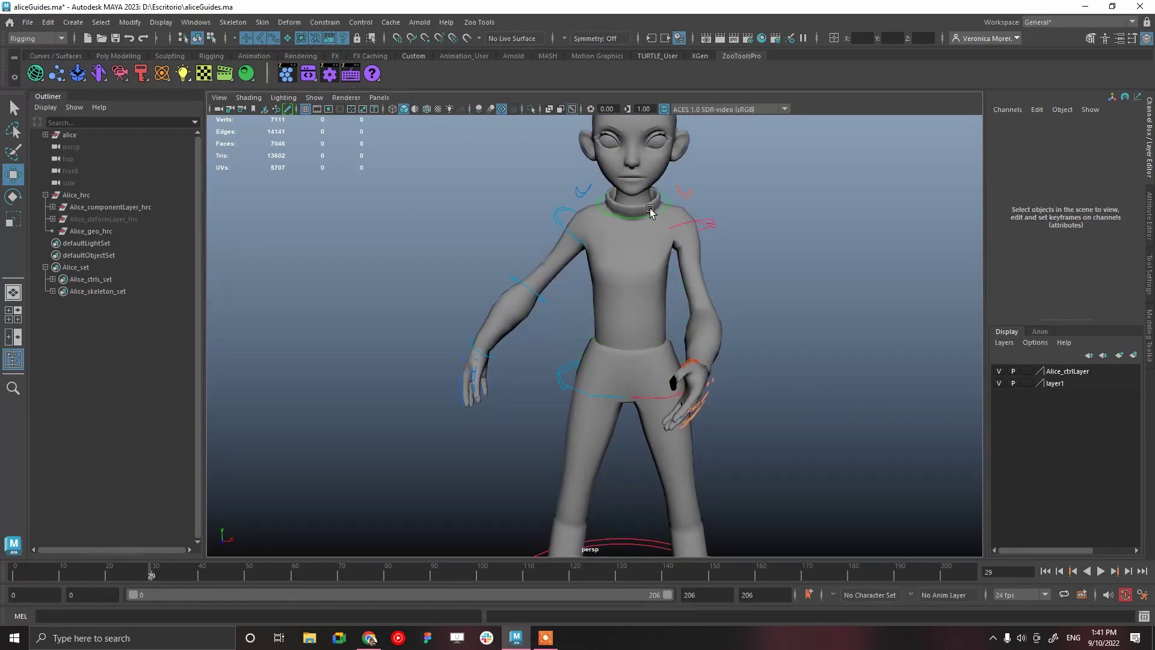
{"action": "left_click", "coordinate": [690, 192]}
{"action": "left_click", "coordinate": [737, 234]}
{"action": "left_click", "coordinate": [708, 223]}
{"action": "left_click", "coordinate": [813, 338]}
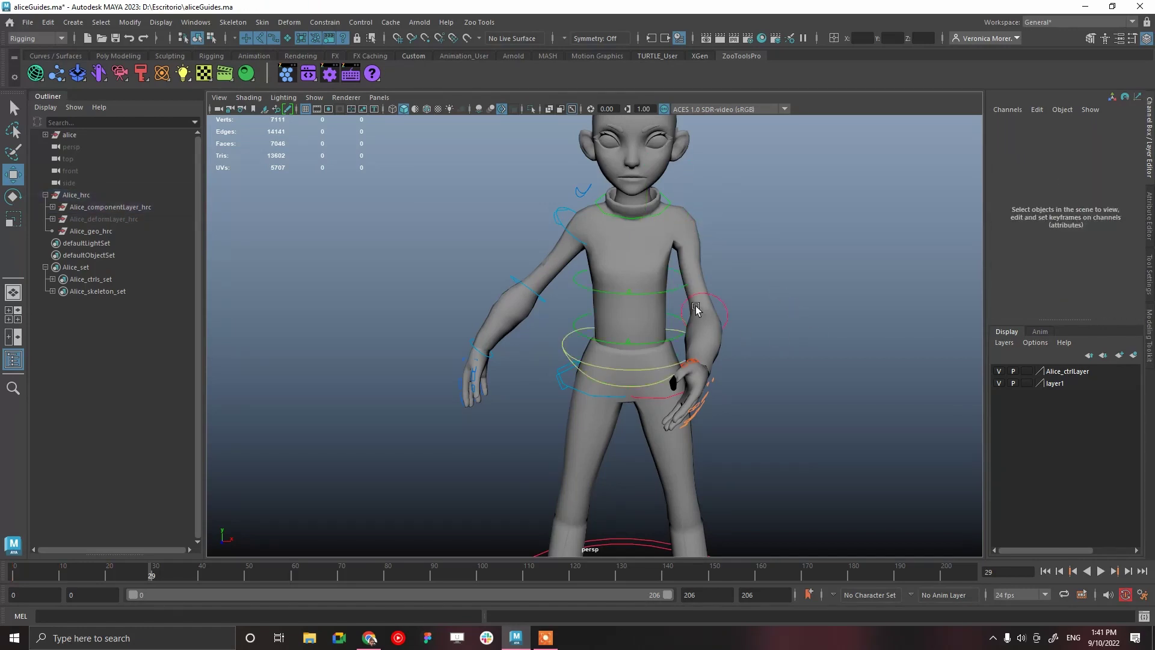
{"action": "scroll", "coordinate": [811, 394], "scroll_direction": "down", "scroll_amount": 3}
{"action": "left_click_drag", "start_coordinate": [794, 381], "coordinate": [657, 371], "text": "alt"}
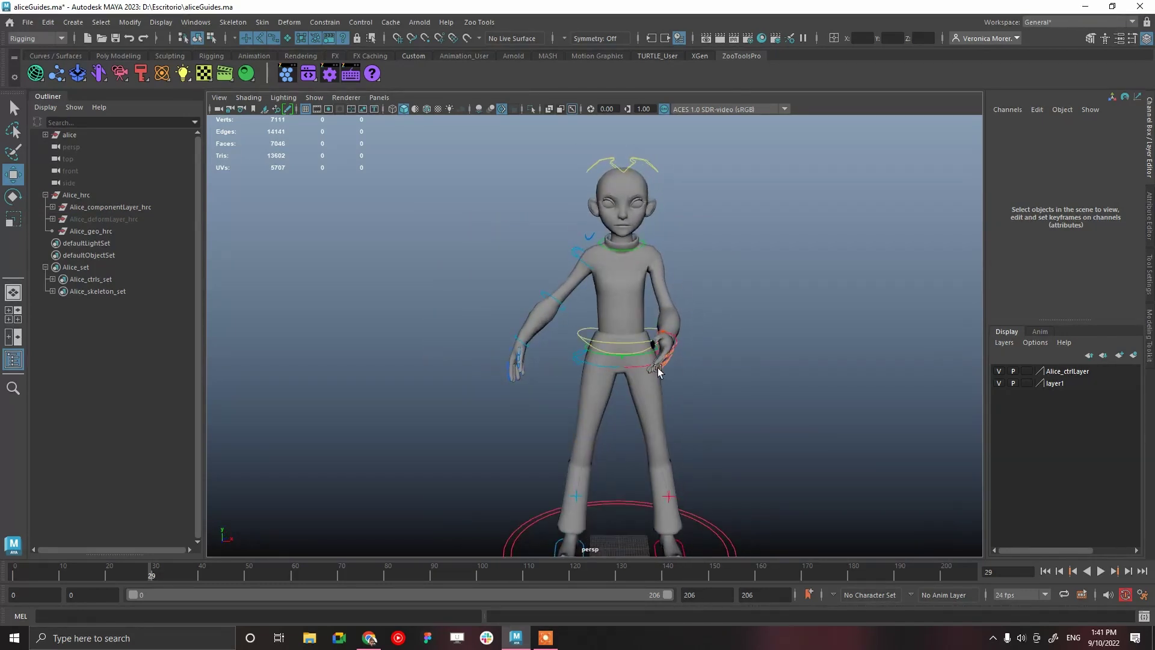
Test the left foot IK control's Ball Roll at 27.4 and undo the change
{"action": "left_click", "coordinate": [577, 359]}
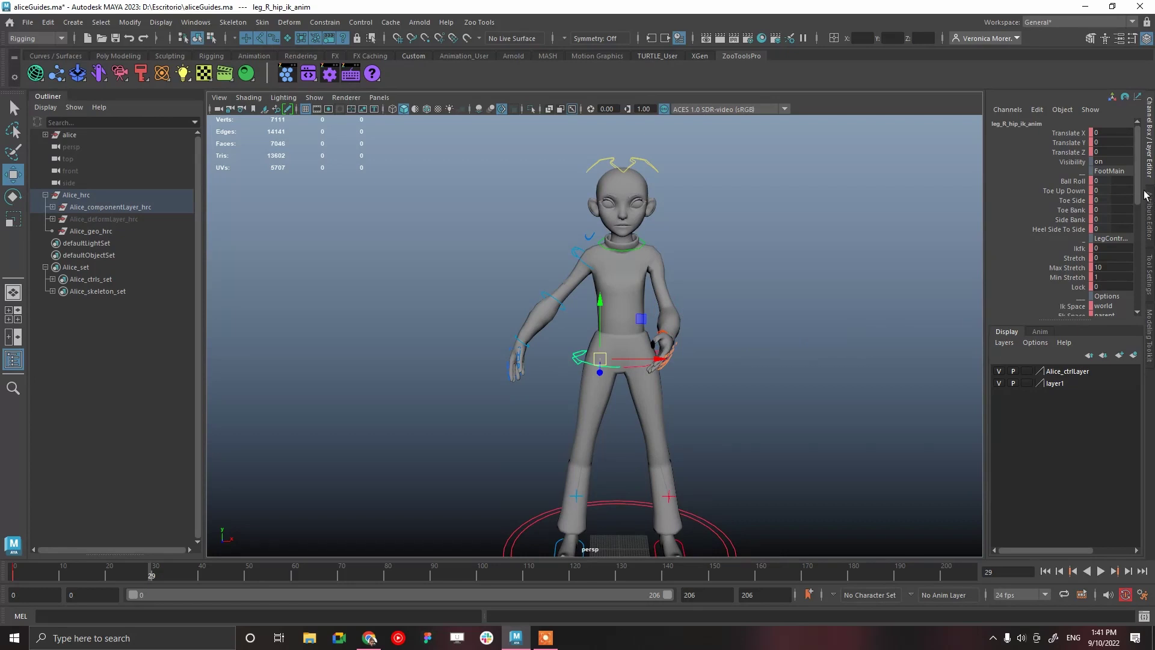
{"action": "middle_click_drag", "start_coordinate": [682, 419], "coordinate": [694, 235], "text": "alt"}
{"action": "right_click_drag", "start_coordinate": [693, 340], "coordinate": [764, 403], "text": "alt"}
{"action": "left_click_drag", "start_coordinate": [759, 404], "coordinate": [691, 463], "text": "alt"}
{"action": "left_click", "coordinate": [721, 478]}
{"action": "left_click_drag", "start_coordinate": [782, 457], "coordinate": [662, 422], "text": "alt"}
{"action": "left_click", "coordinate": [1072, 239]}
{"action": "middle_click_drag", "start_coordinate": [842, 377], "coordinate": [956, 397]}
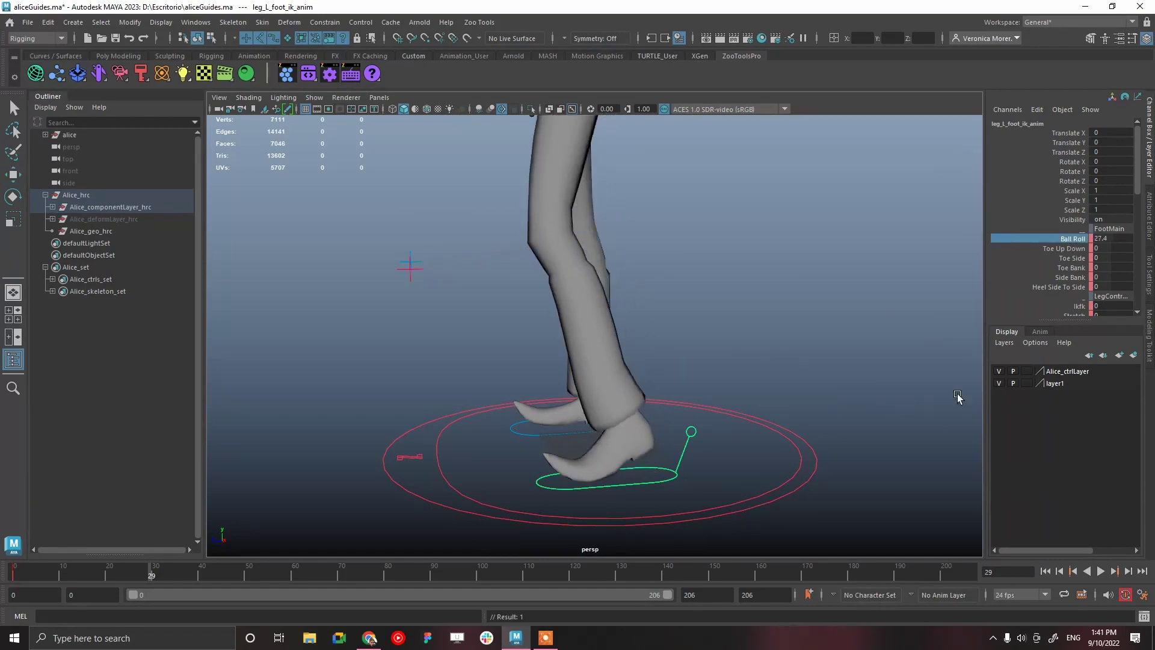
{"action": "key", "text": "ctrl+z"}
Raise the left foot IK control to bend the leg, and select the left knee pole vector control
{"action": "left_click_drag", "start_coordinate": [1135, 173], "coordinate": [1143, 198]}
{"action": "scroll", "coordinate": [1078, 172], "scroll_direction": "down", "scroll_amount": 1}
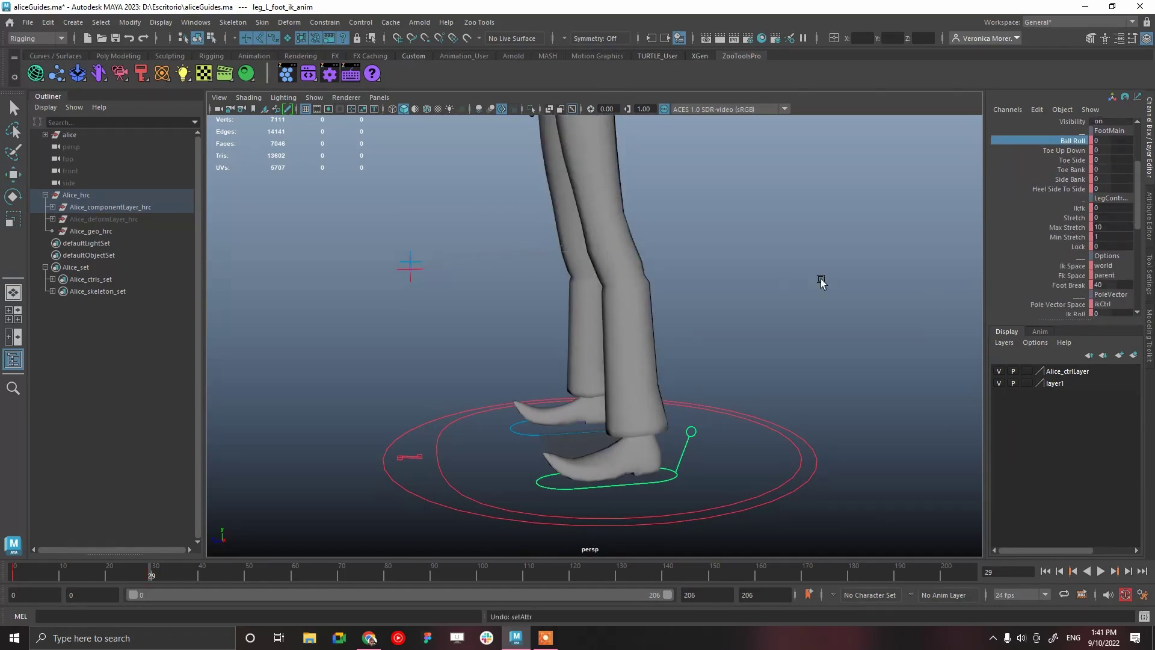
{"action": "right_click_drag", "start_coordinate": [748, 294], "coordinate": [675, 235], "text": "alt"}
{"action": "left_click_drag", "start_coordinate": [598, 144], "coordinate": [637, 170], "text": "alt"}
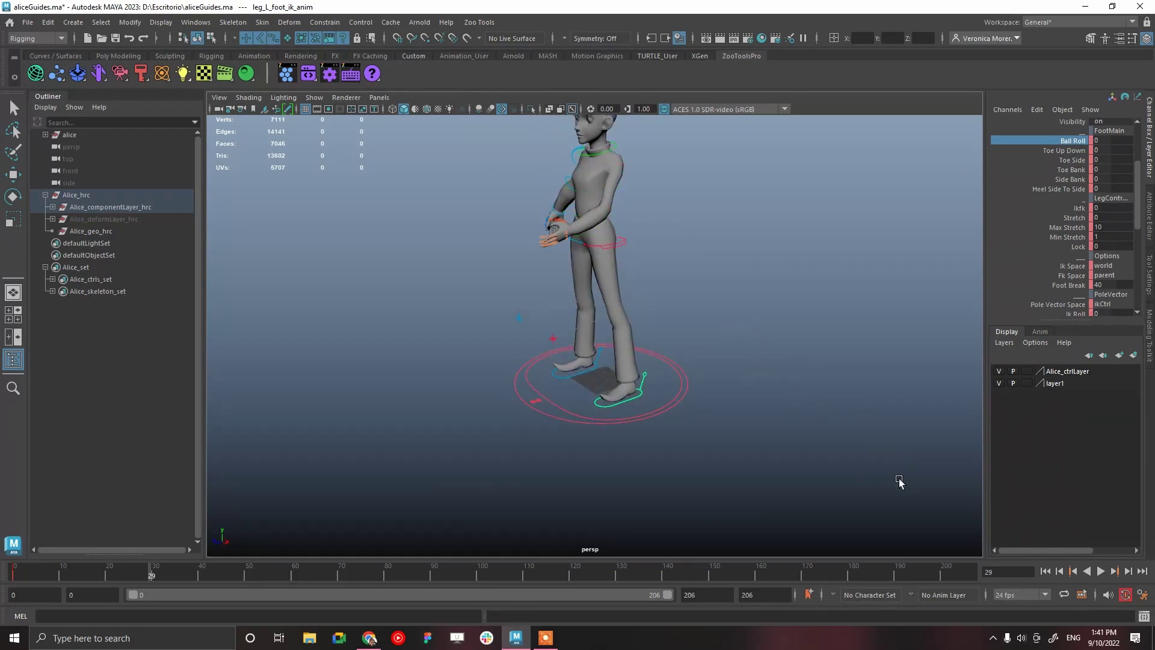
{"action": "scroll", "coordinate": [679, 438], "scroll_direction": "up", "scroll_amount": 5}
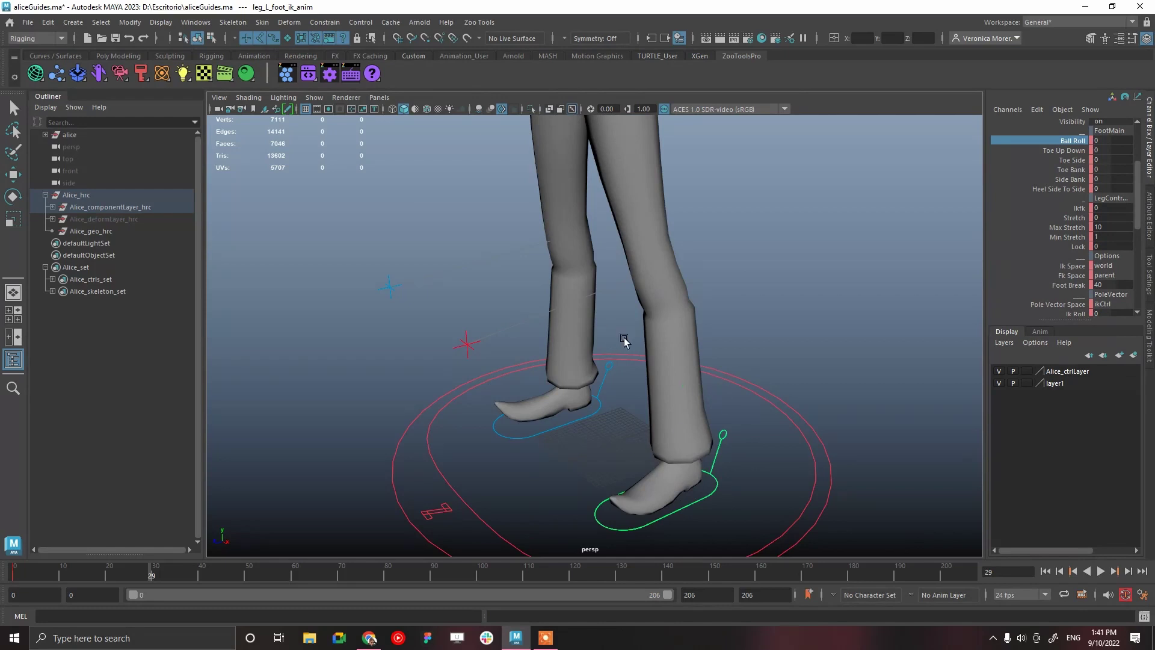
{"action": "key", "text": "w"}
{"action": "left_click_drag", "start_coordinate": [676, 362], "coordinate": [692, 244]}
{"action": "left_click", "coordinate": [482, 183]}
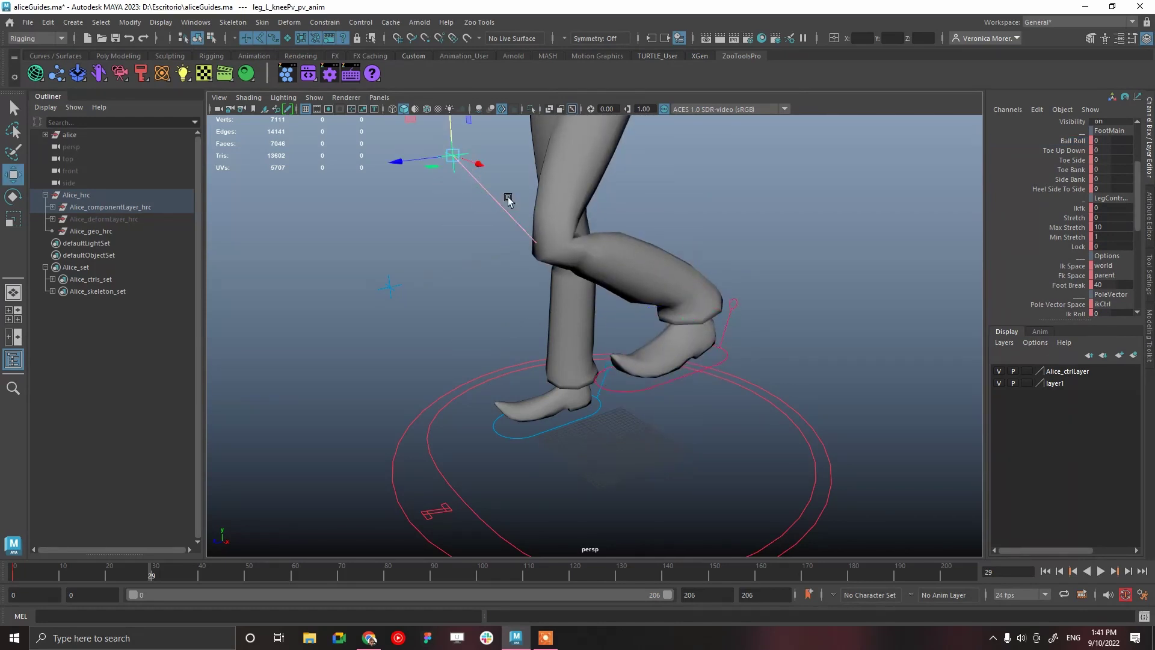
{"action": "scroll", "coordinate": [1118, 198], "scroll_direction": "down", "scroll_amount": 3}
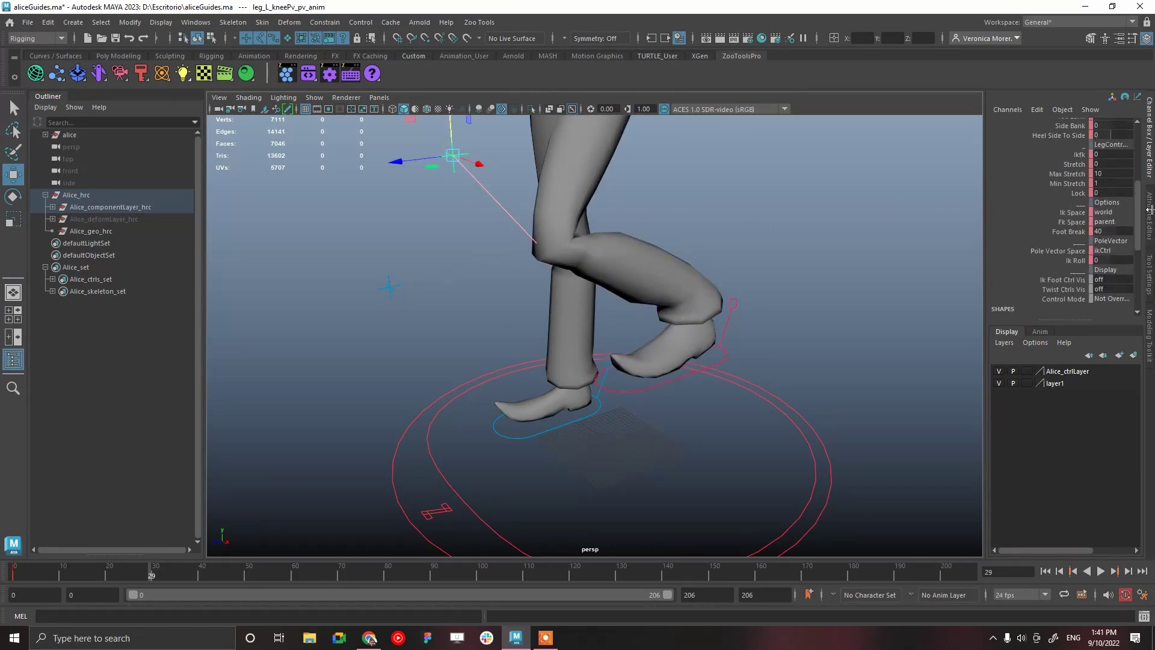
Test scaling the whole rig with the god node control, restore its scale and review its attributes
{"action": "right_click_drag", "start_coordinate": [720, 310], "coordinate": [589, 200], "text": "alt"}
{"action": "left_click_drag", "start_coordinate": [678, 276], "coordinate": [722, 286], "text": "alt"}
{"action": "left_click", "coordinate": [613, 382]}
{"action": "key", "text": "r"}
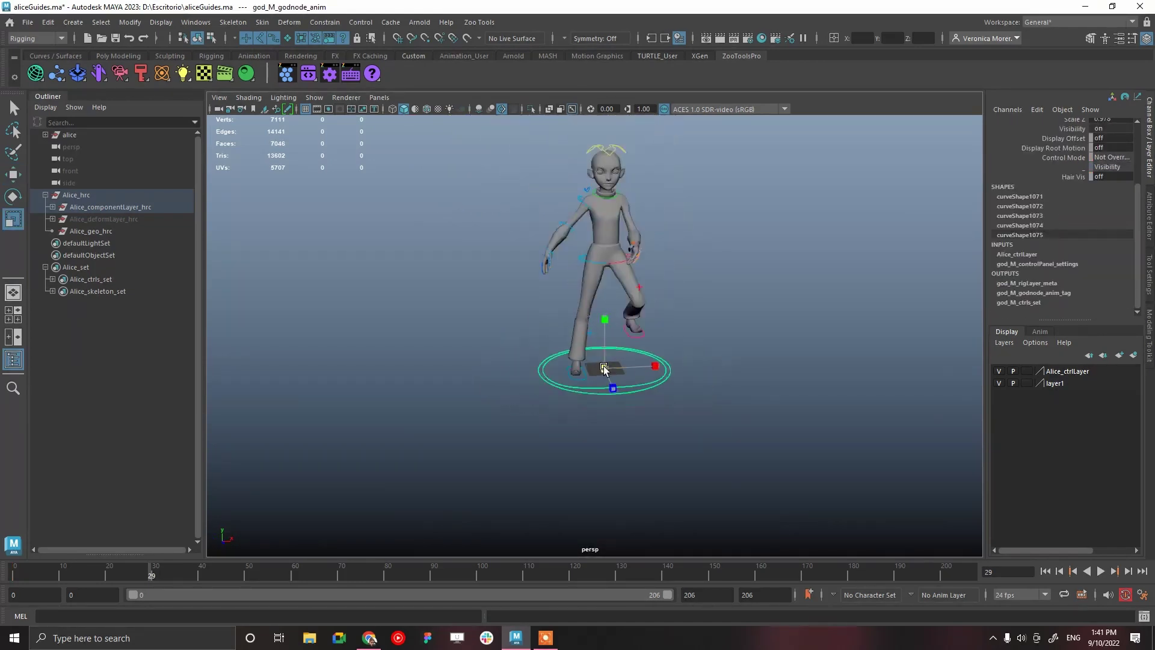
{"action": "middle_click_drag", "start_coordinate": [755, 294], "coordinate": [754, 402], "text": "alt"}
{"action": "mouse_move", "coordinate": [754, 402]}
{"action": "left_mouse_down", "text": "alt"}
{"action": "mouse_move", "coordinate": [574, 465]}
{"action": "mouse_move", "coordinate": [744, 386]}
{"action": "left_mouse_up", "text": "alt"}
{"action": "left_click_drag", "start_coordinate": [1139, 233], "coordinate": [1136, 173]}
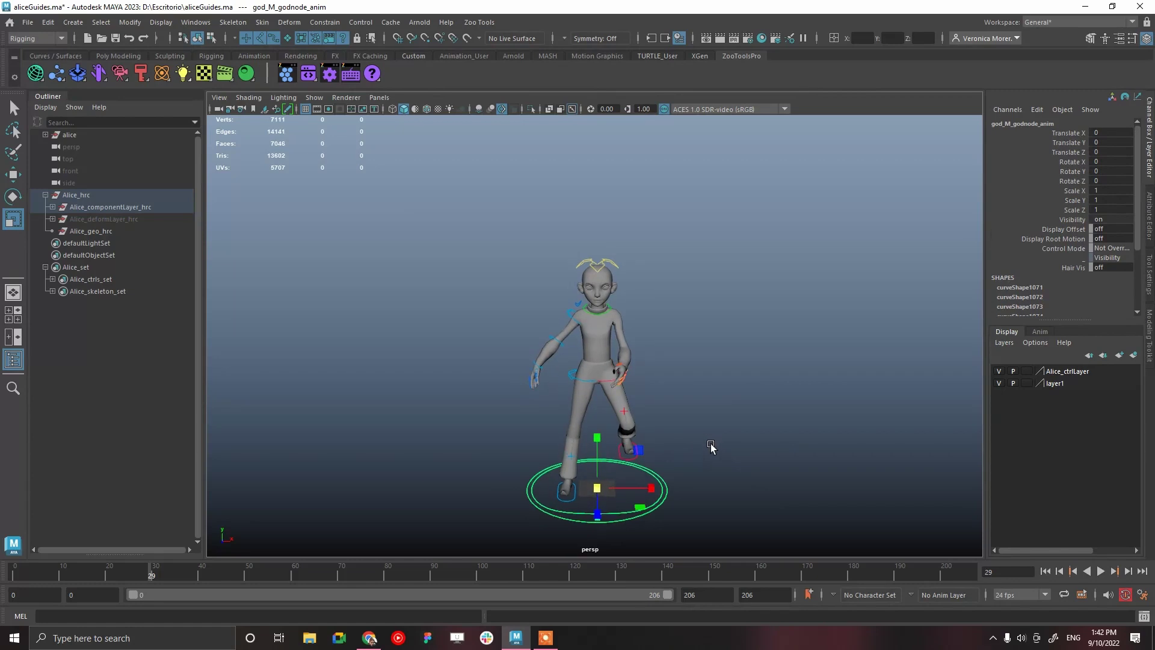
{"action": "left_click", "coordinate": [740, 518]}
Show the frame rate in the heads-up display and play the animation from frame 0
{"action": "left_click", "coordinate": [1045, 572]}
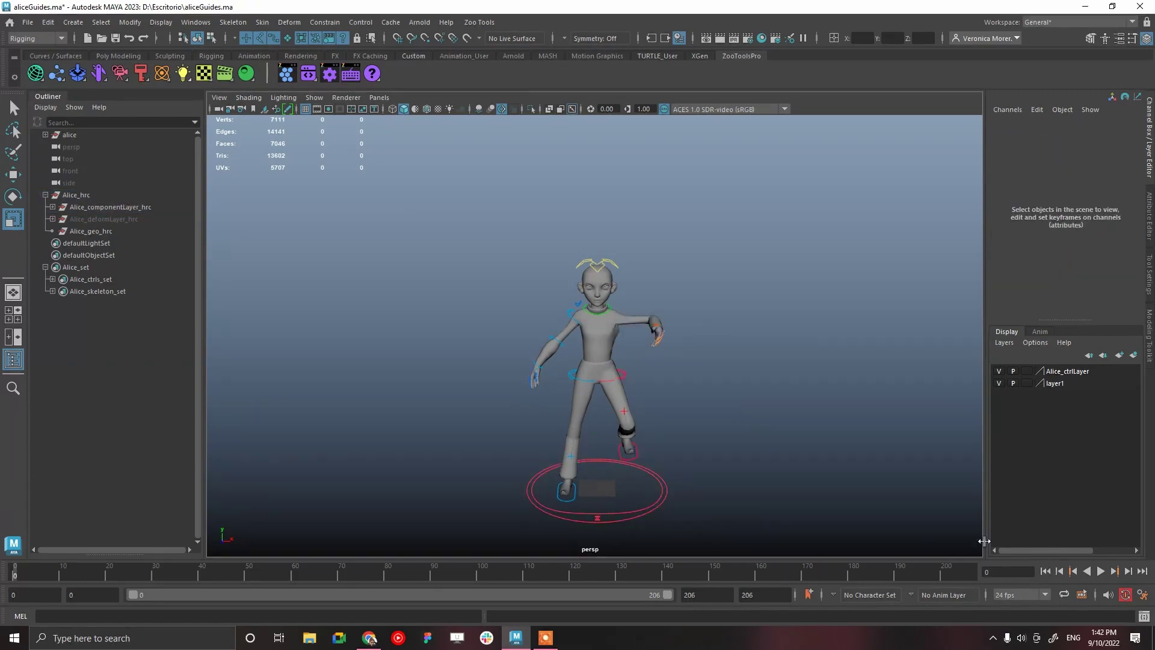
{"action": "left_click", "coordinate": [160, 22]}
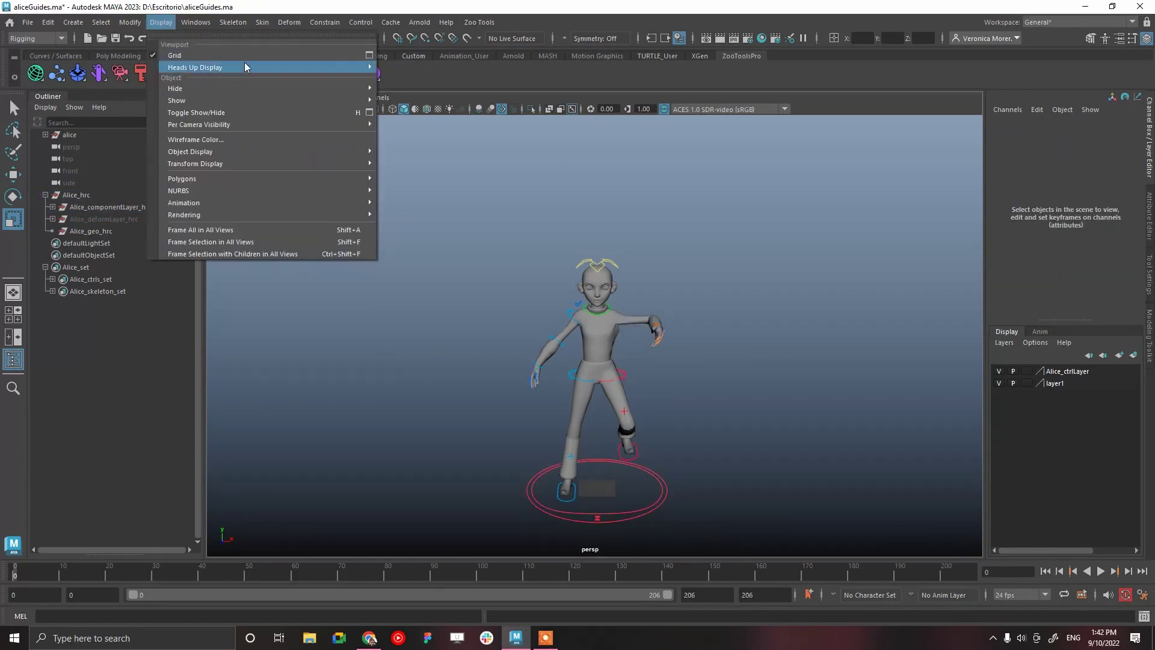
{"action": "mouse_move", "coordinate": [244, 68]}
{"action": "left_click", "coordinate": [409, 235]}
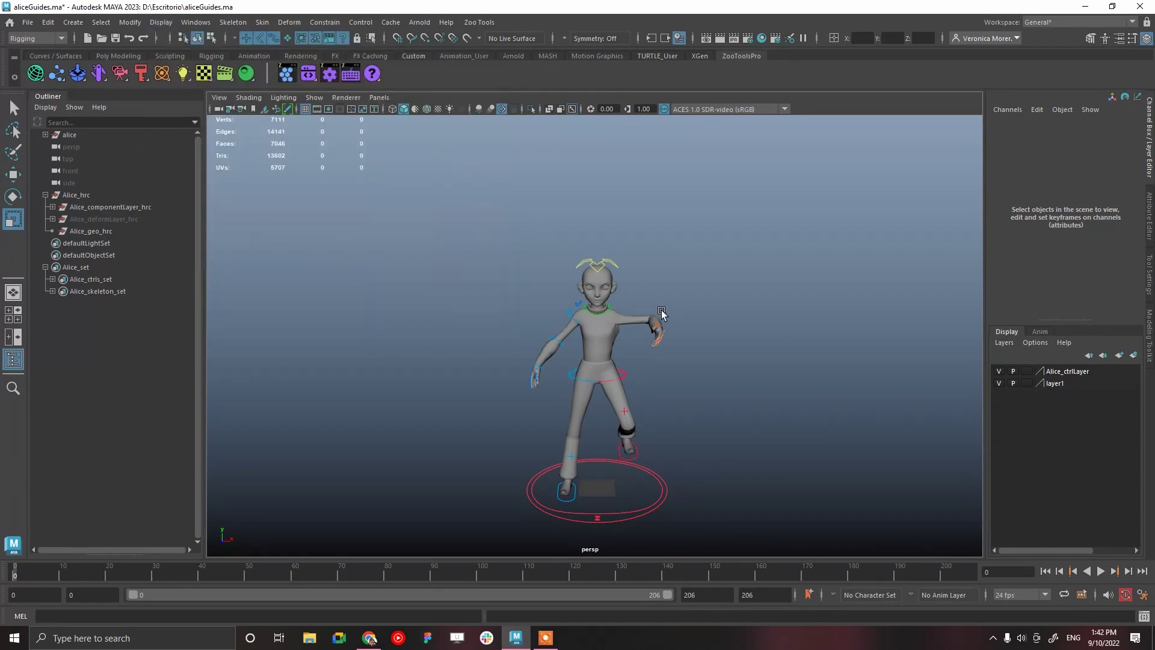
{"action": "left_click", "coordinate": [1100, 571]}
{"action": "left_click", "coordinate": [1100, 572]}
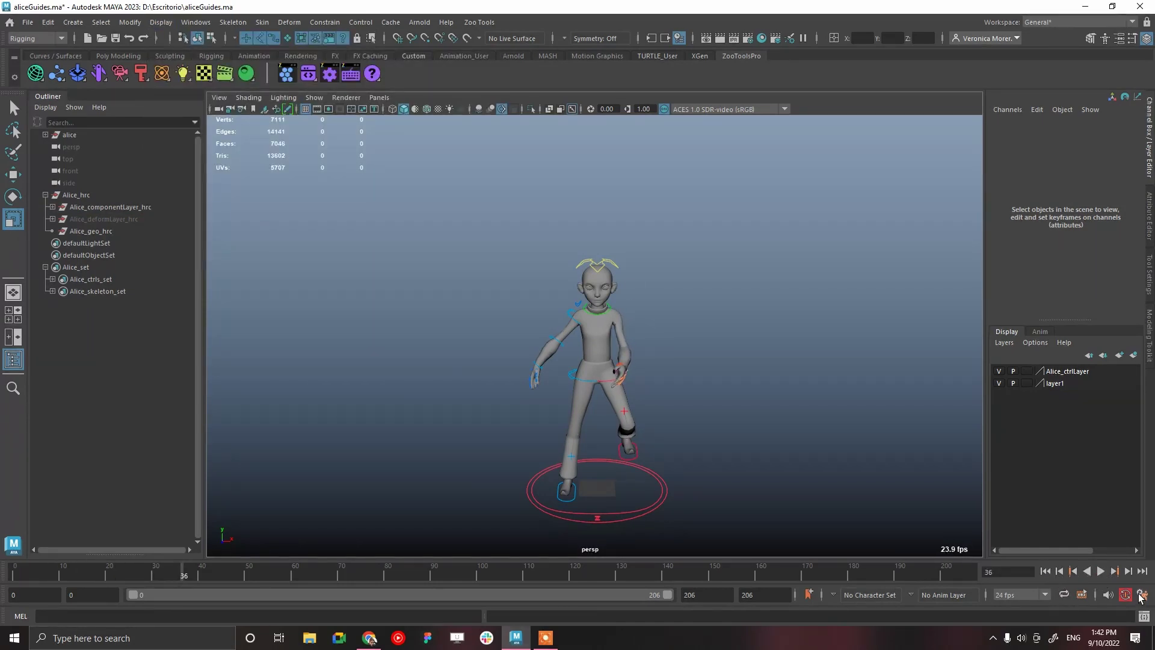
Change the playback speed preference so playback is not capped at 24 fps, and save the preferences
{"action": "left_click", "coordinate": [1142, 594]}
{"action": "left_click", "coordinate": [471, 543]}
{"action": "left_click", "coordinate": [460, 559]}
{"action": "left_click", "coordinate": [421, 586]}
Set the animation end frame to 80 and play the animation to check its frame rate
{"action": "double_click", "coordinate": [764, 597]}
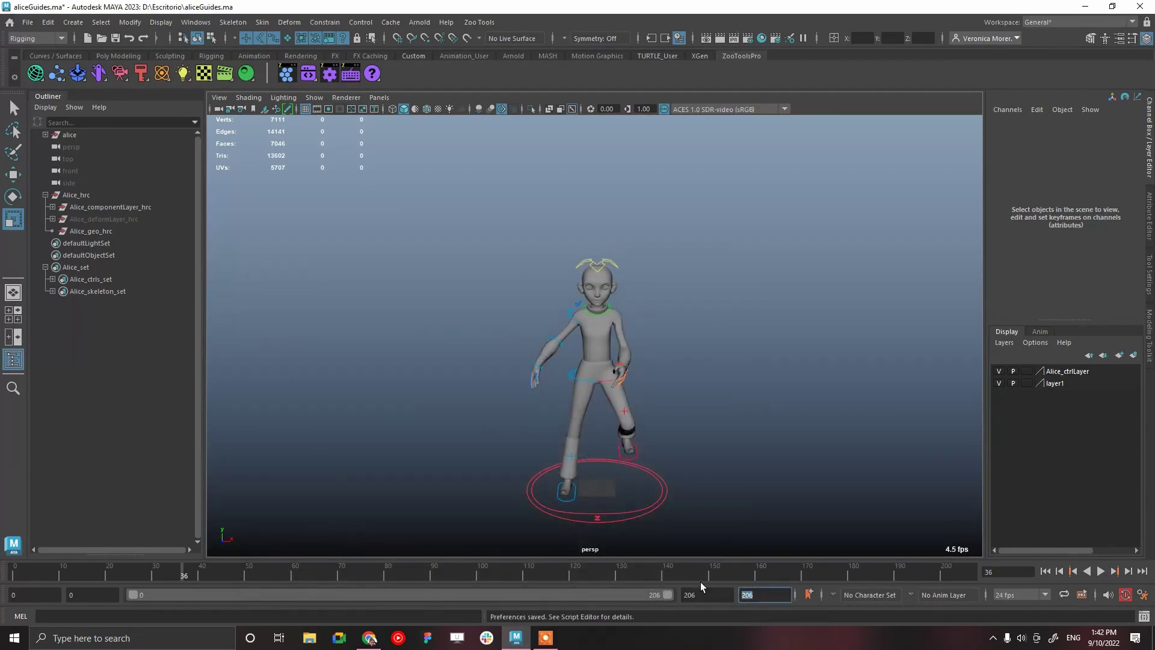
{"action": "type", "text": "80"}
{"action": "key", "text": "Return"}
{"action": "key", "text": "alt+v"}
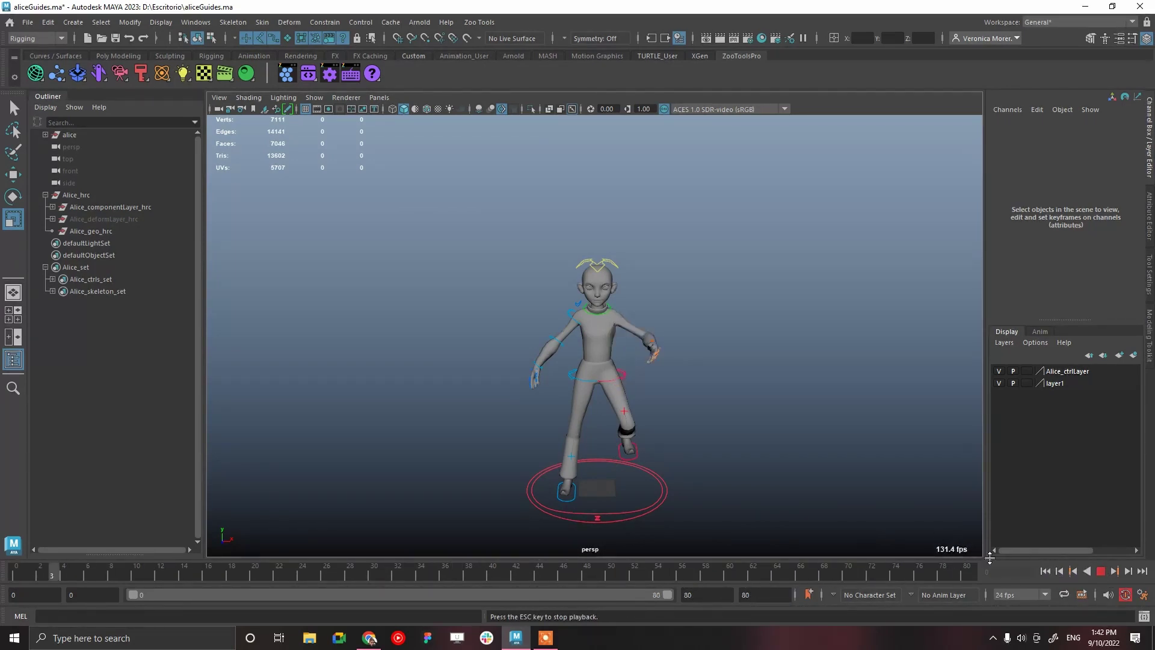
Stop the animation playback and display wireframe on the shaded character to inspect the mesh topology
{"action": "left_click", "coordinate": [1100, 571]}
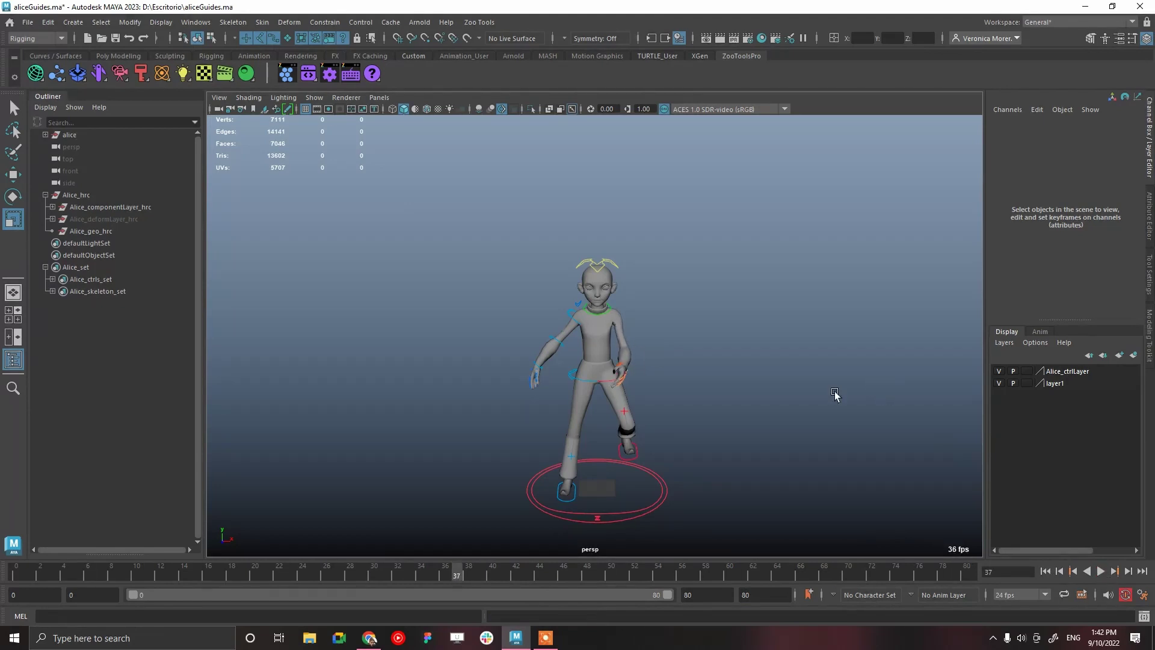
{"action": "left_click", "coordinate": [426, 109]}
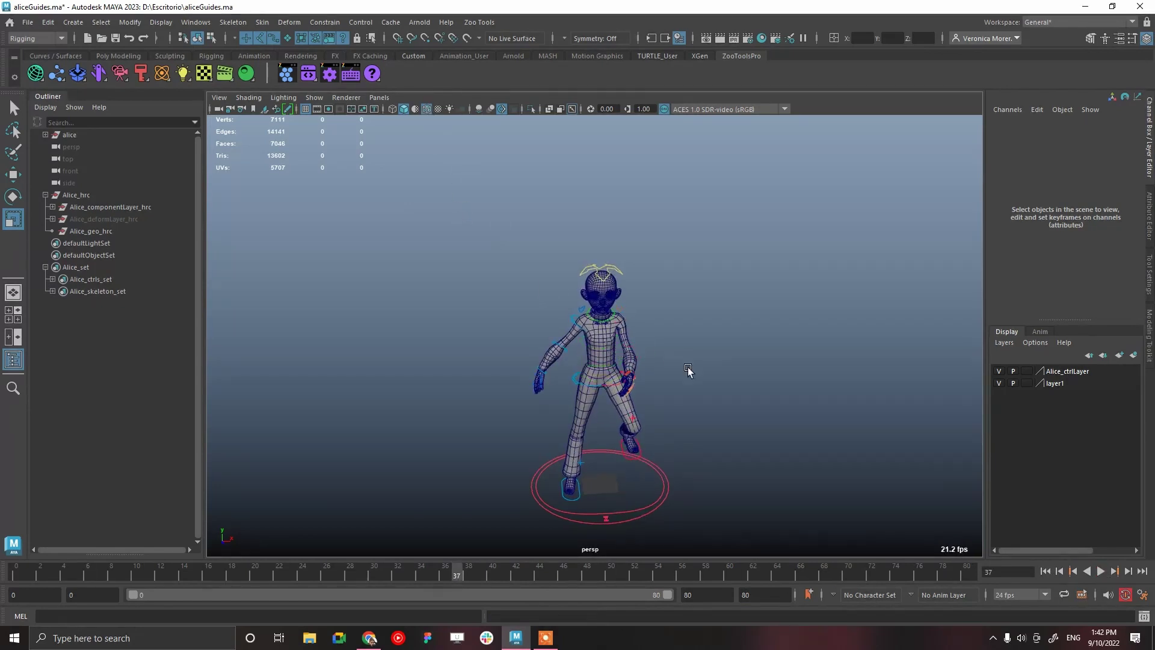
{"action": "left_click_drag", "start_coordinate": [727, 351], "coordinate": [790, 423], "text": "alt"}
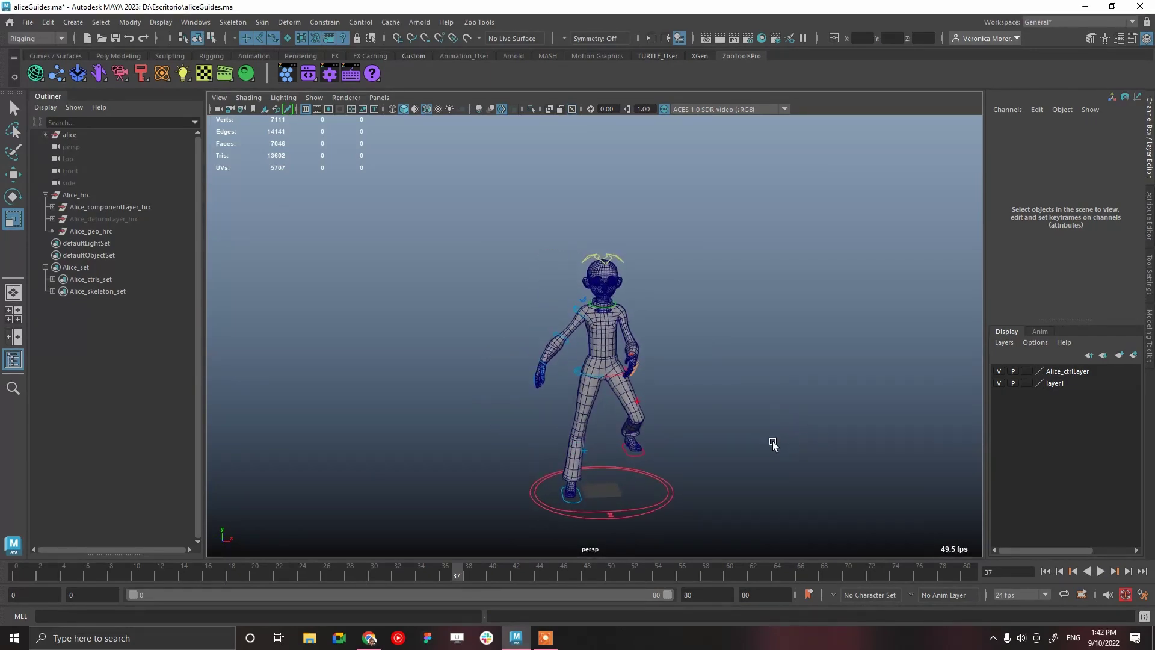
{"action": "right_click_drag", "start_coordinate": [672, 394], "coordinate": [842, 484], "text": "alt"}
{"action": "mouse_move", "coordinate": [788, 457]}
{"action": "left_mouse_down", "text": "alt"}
{"action": "mouse_move", "coordinate": [562, 457]}
{"action": "mouse_move", "coordinate": [786, 451]}
{"action": "left_mouse_up", "text": "alt"}
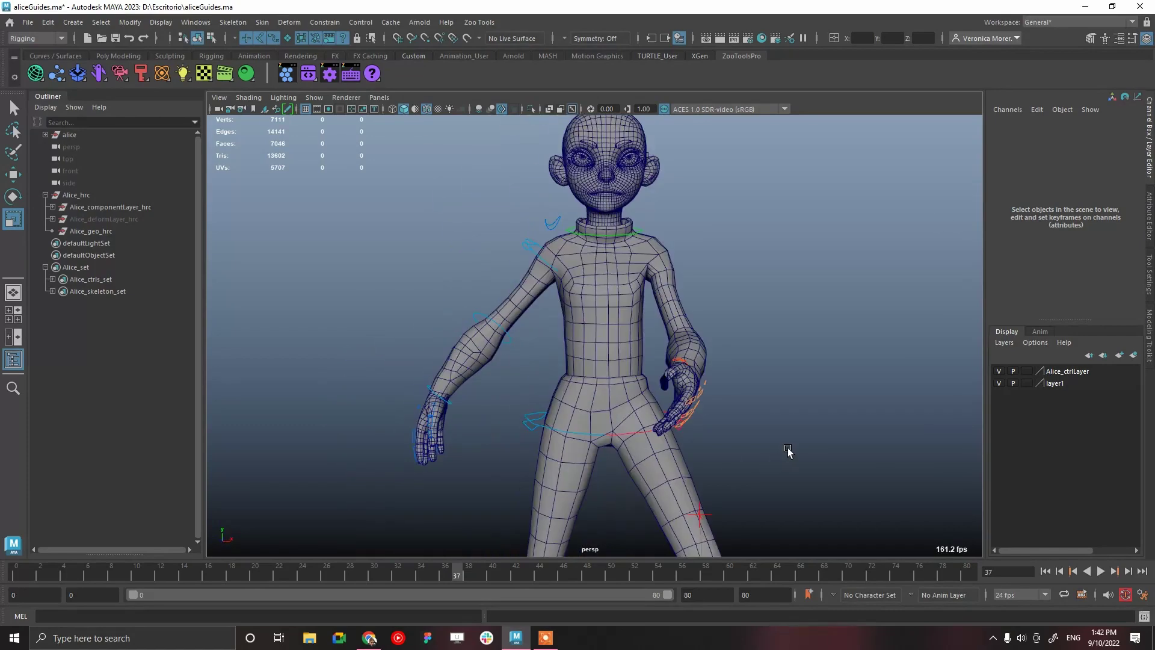
{"action": "scroll", "coordinate": [786, 451], "scroll_direction": "down", "scroll_amount": 5}
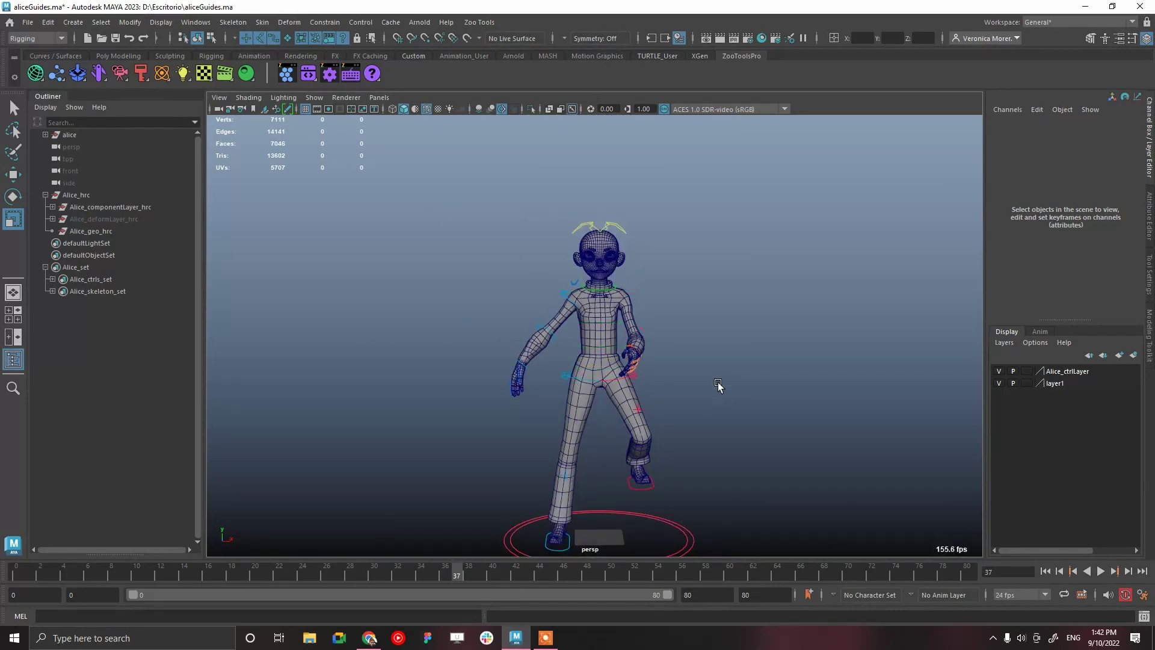
{"action": "mouse_move", "coordinate": [734, 424]}
{"action": "left_mouse_down", "text": "alt"}
{"action": "mouse_move", "coordinate": [732, 379]}
{"action": "mouse_move", "coordinate": [736, 416]}
{"action": "left_mouse_up", "text": "alt"}
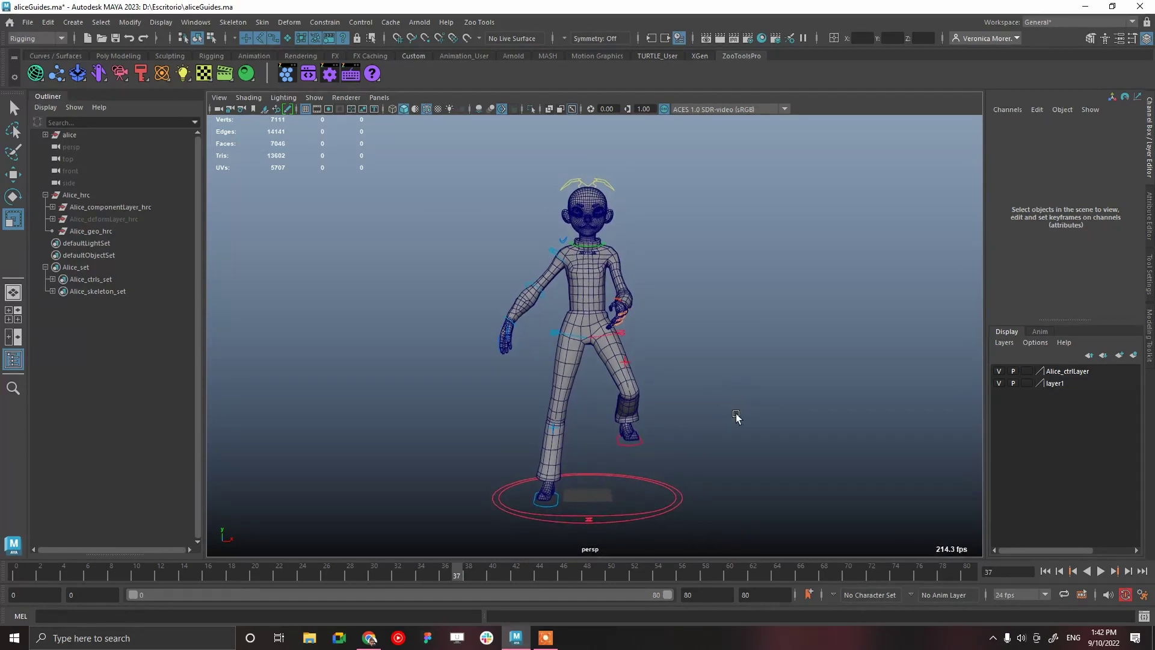
Lower the raised left foot's IK control to the ground, and set its Translate X, Y, Z and Rotate X to 0
{"action": "left_click", "coordinate": [627, 446]}
{"action": "key", "text": "w"}
{"action": "left_click_drag", "start_coordinate": [636, 418], "coordinate": [616, 465]}
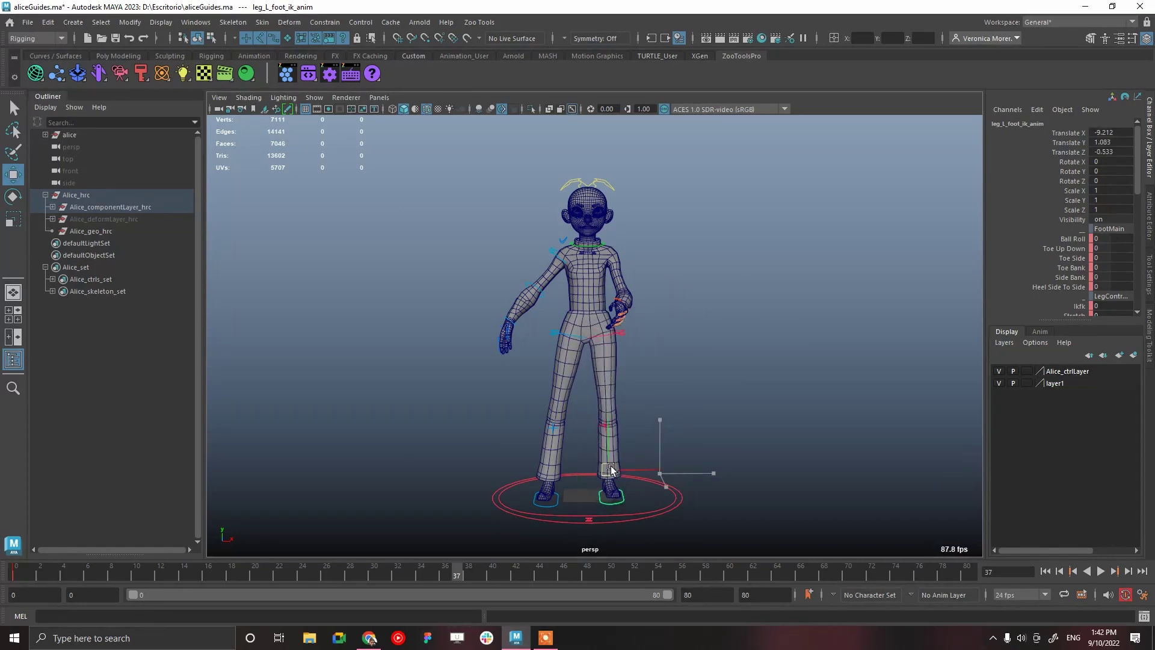
{"action": "left_click_drag", "start_coordinate": [1116, 161], "coordinate": [1126, 131]}
{"action": "type", "text": "0"}
{"action": "key", "text": "Return"}
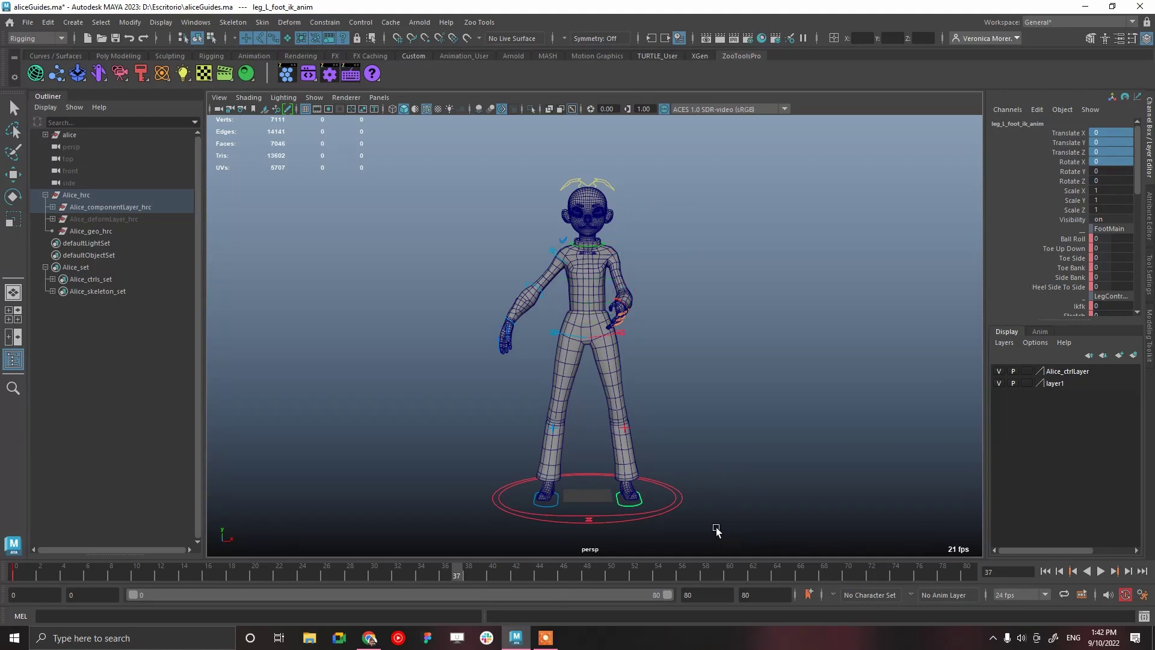
{"action": "left_click", "coordinate": [547, 637]}
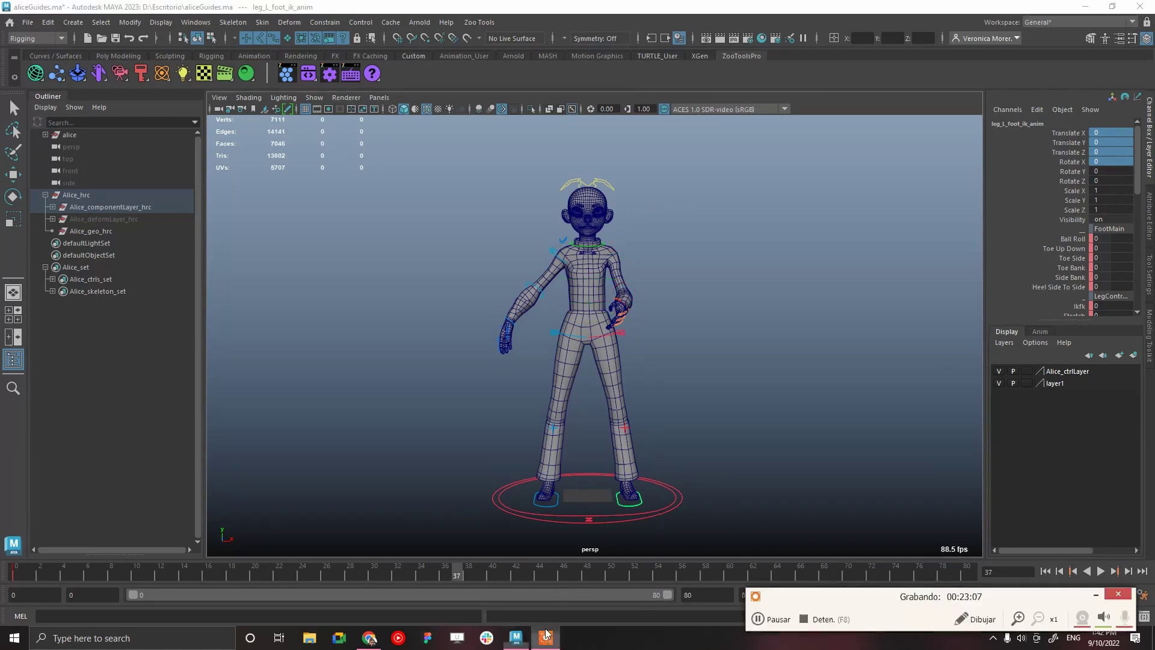